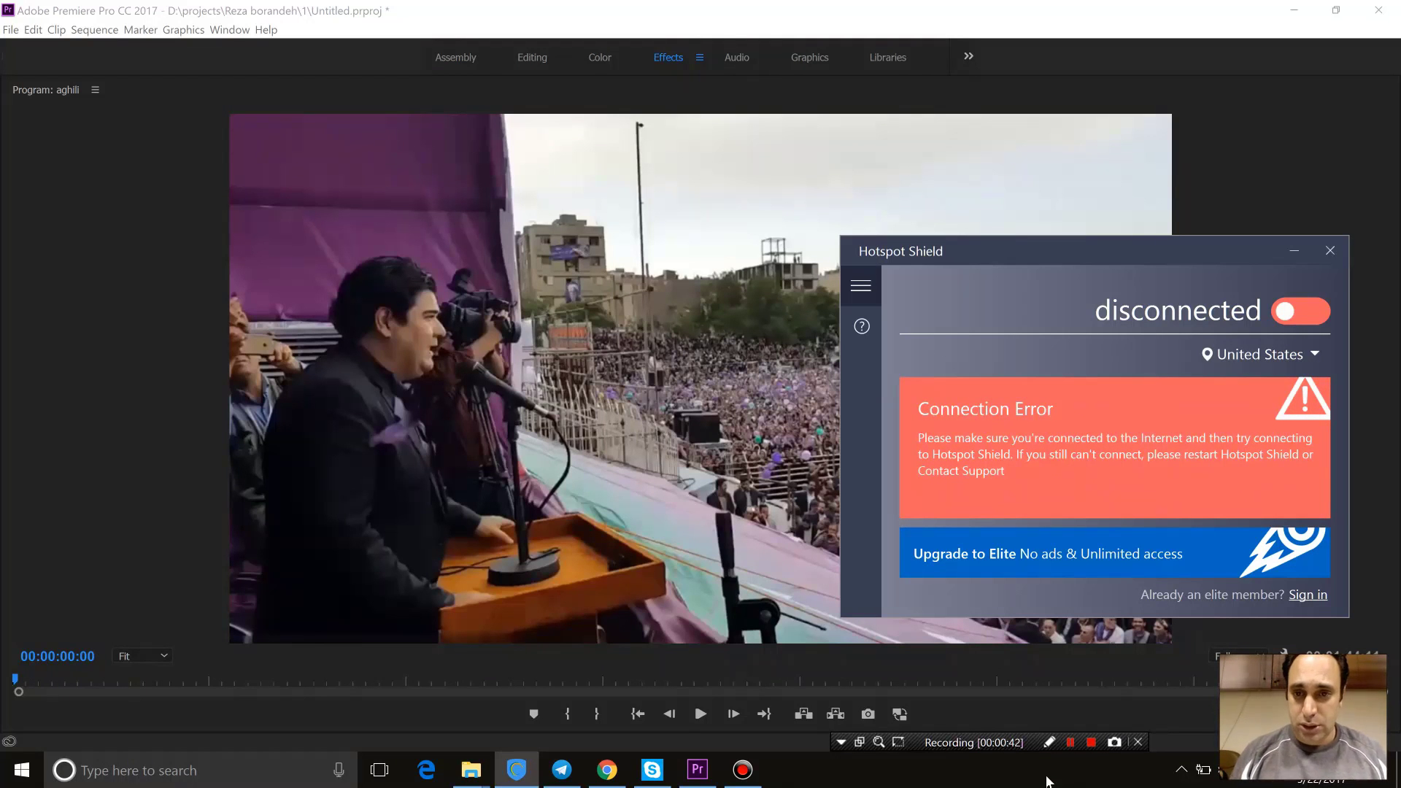
Step: Dismiss the Hotspot Shield error window and preview the rally clip, stopping at 00:00:15:15
{"action": "left_click", "coordinate": [1286, 260]}
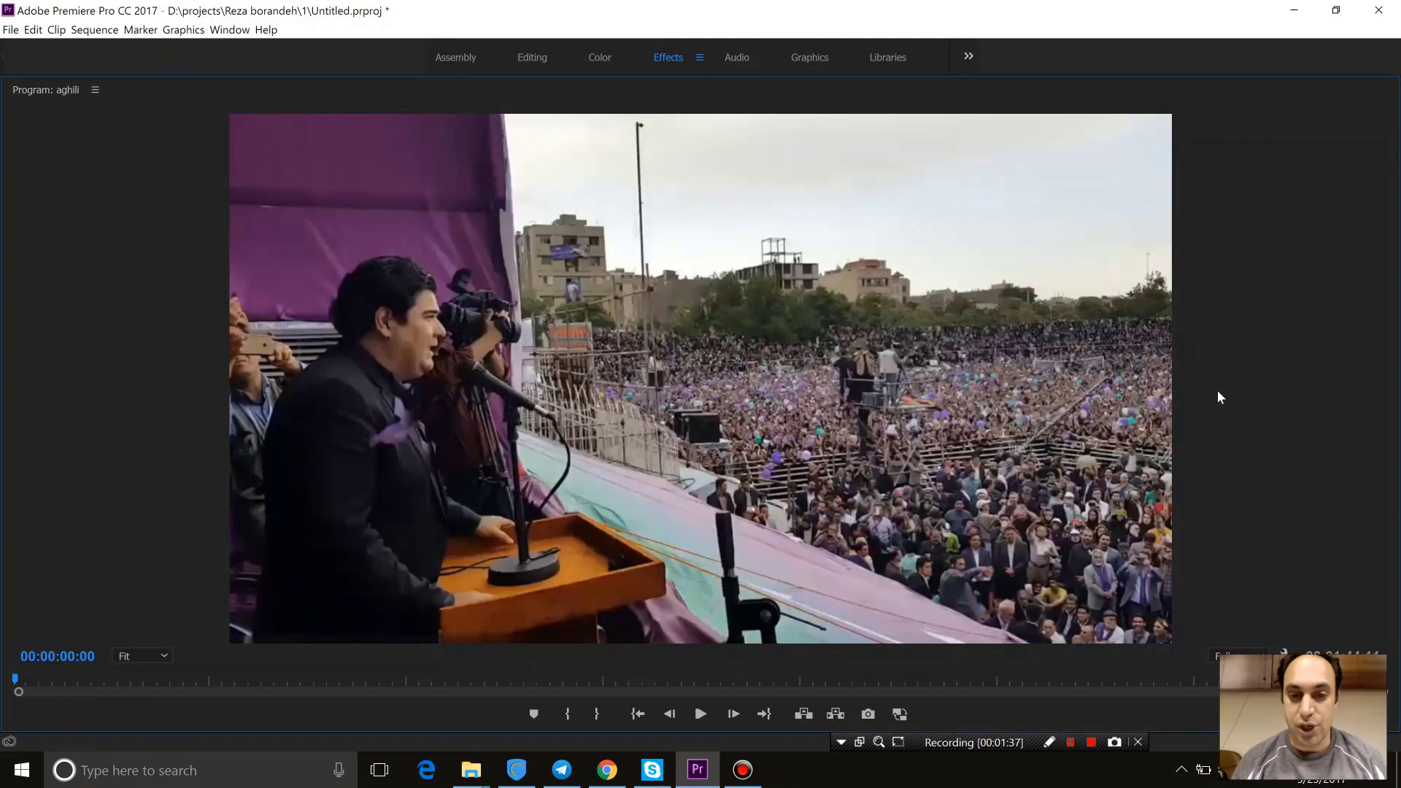
{"action": "key", "text": "space"}
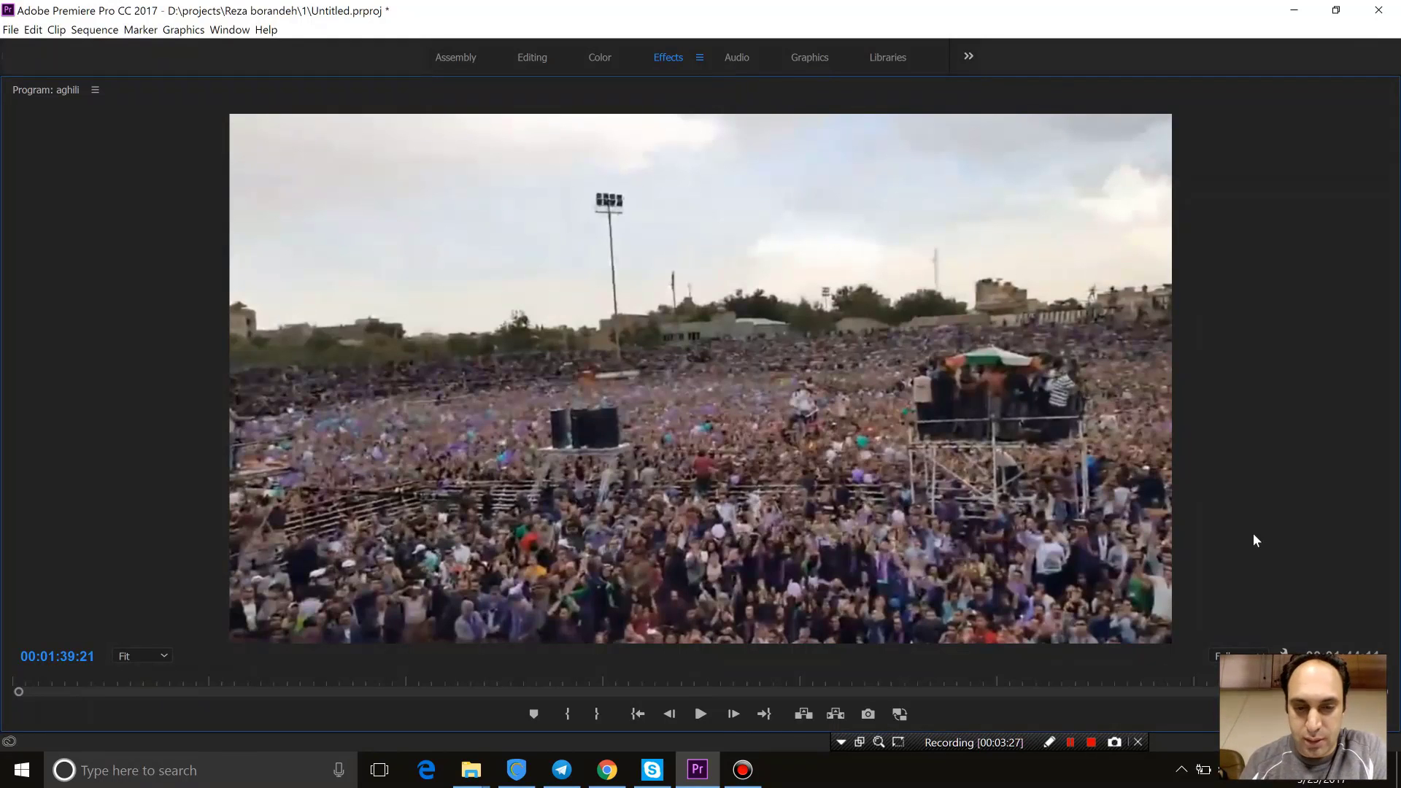
{"action": "key", "text": "Home"}
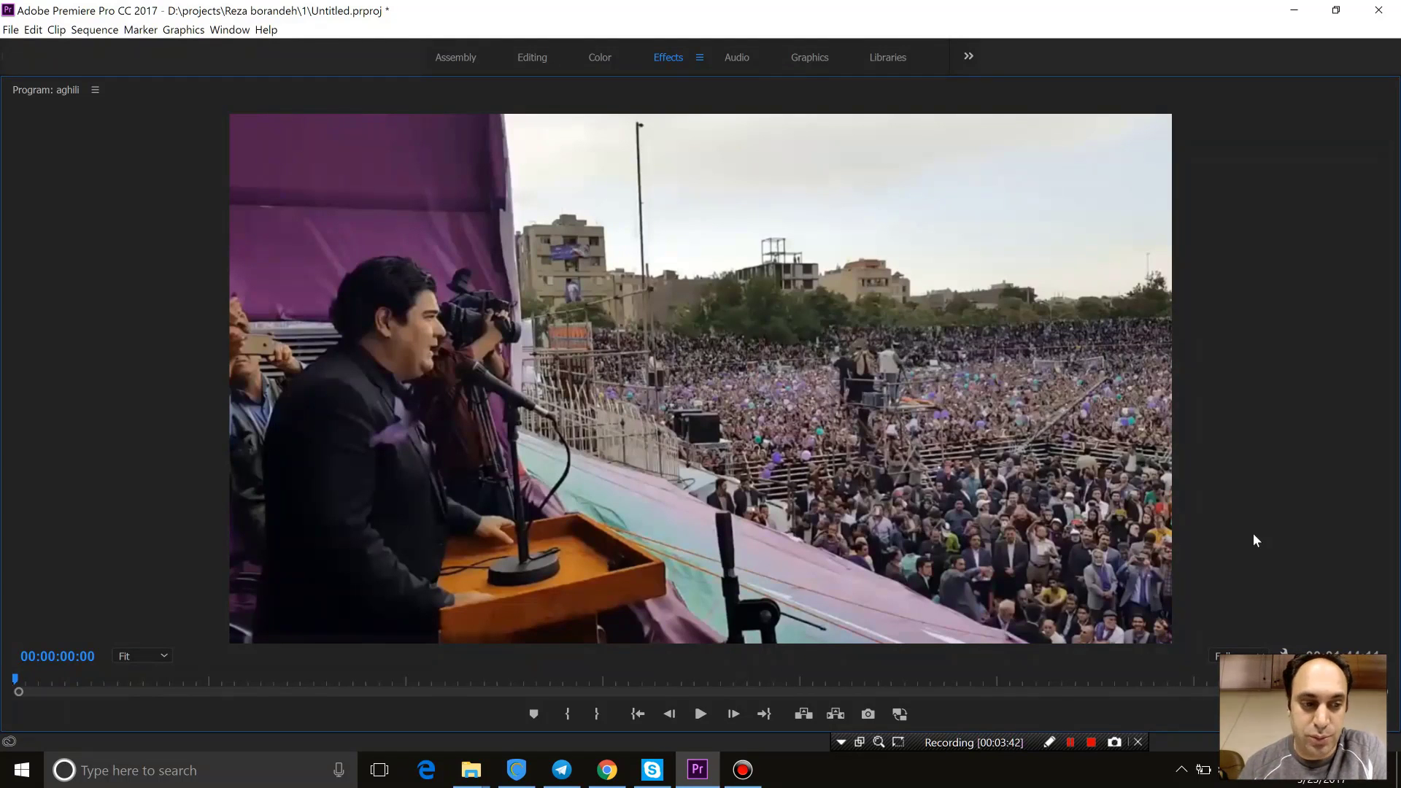
{"action": "key", "text": "space"}
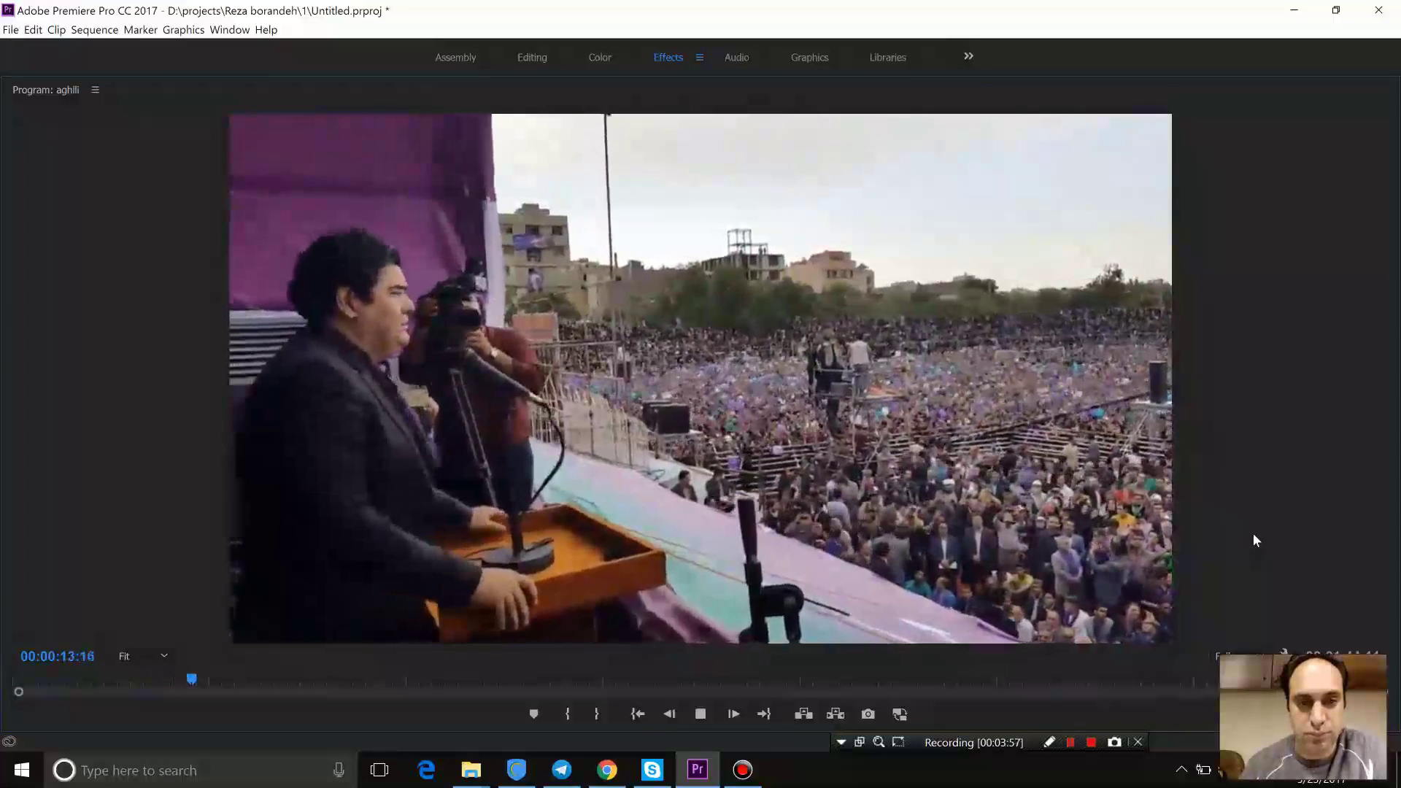
{"action": "key", "text": "space"}
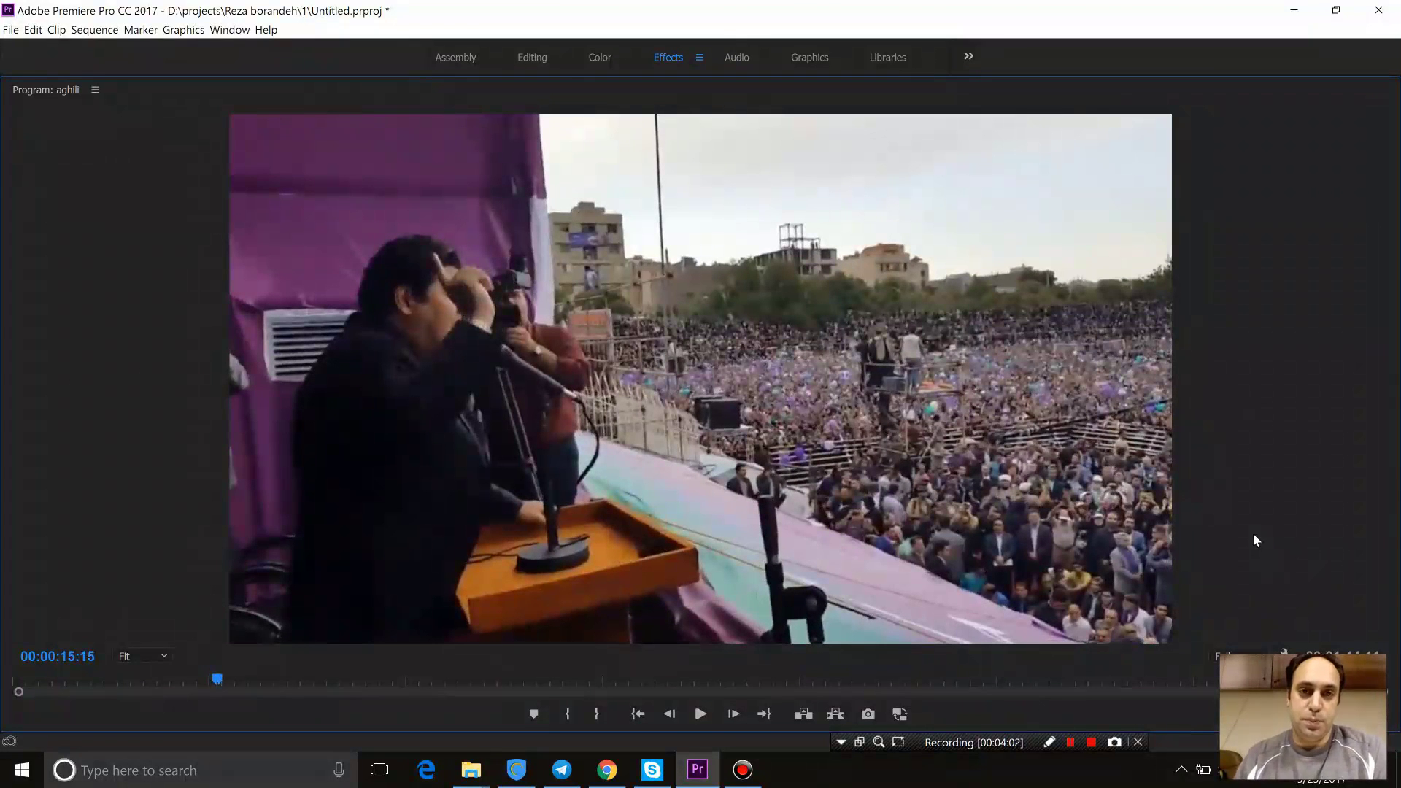
Step: Restore the full workspace, mute audio track A1, and enlarge the Effect Controls panel
{"action": "key", "text": "grave"}
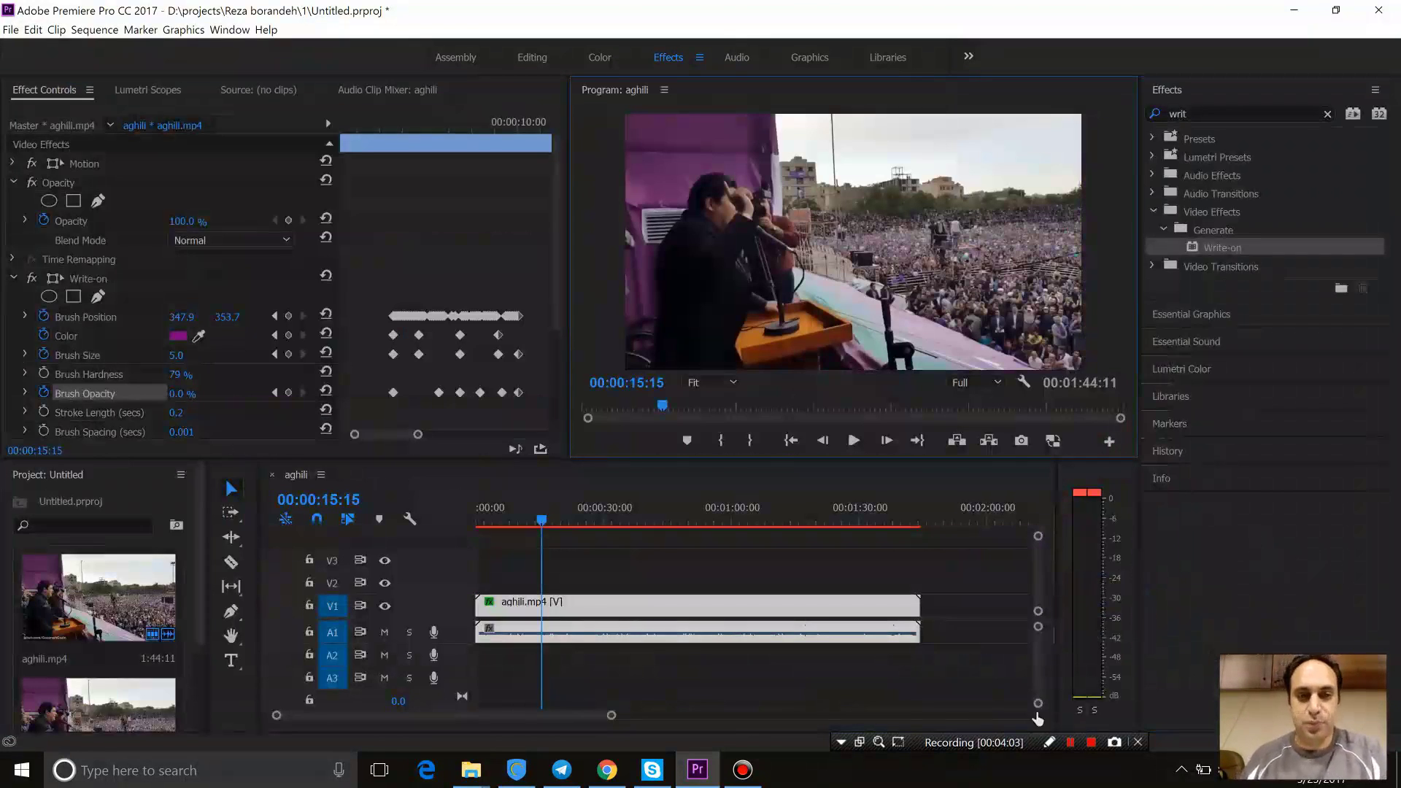
{"action": "left_click", "coordinate": [384, 632]}
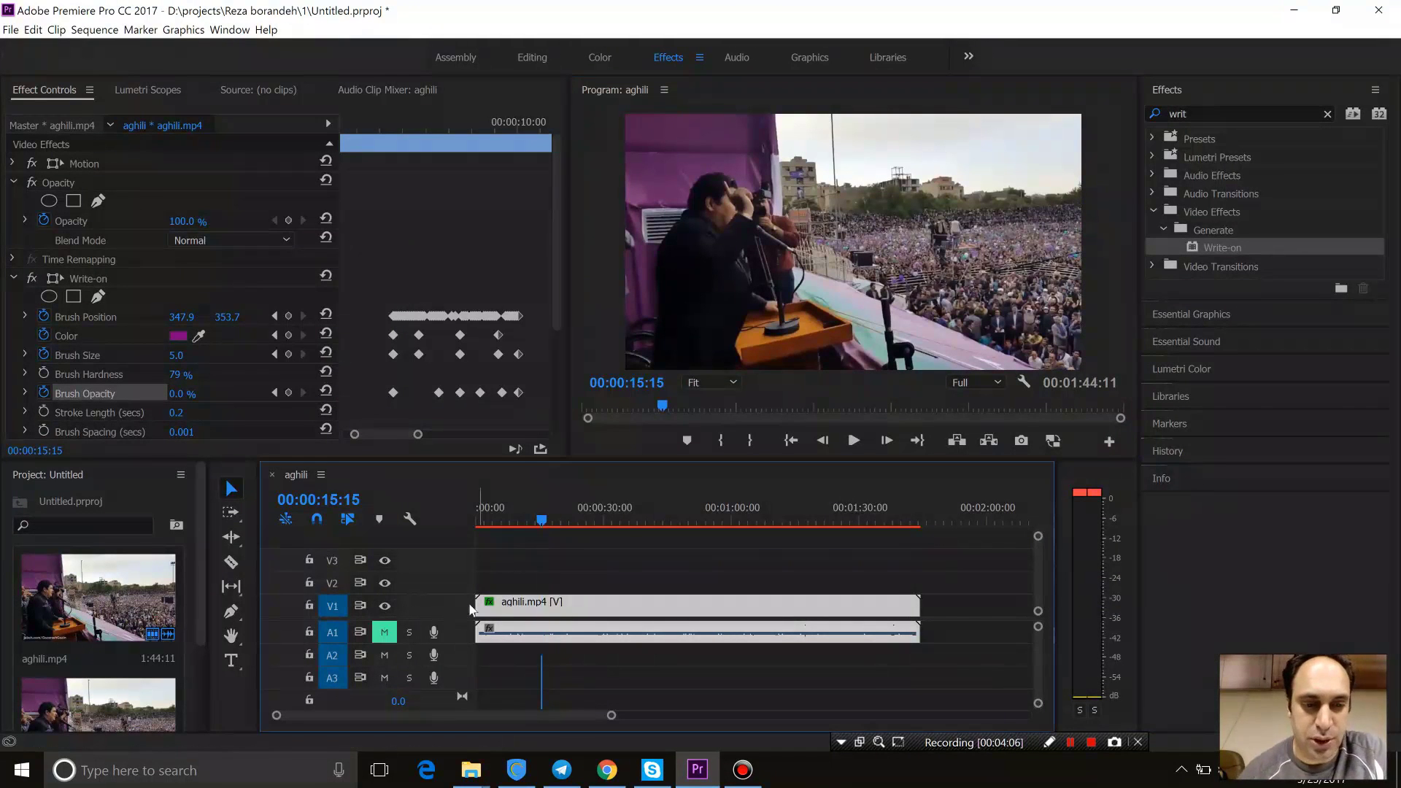
{"action": "mouse_move", "coordinate": [516, 519]}
{"action": "left_mouse_down"}
{"action": "mouse_move", "coordinate": [467, 523]}
{"action": "mouse_move", "coordinate": [499, 522]}
{"action": "left_mouse_up"}
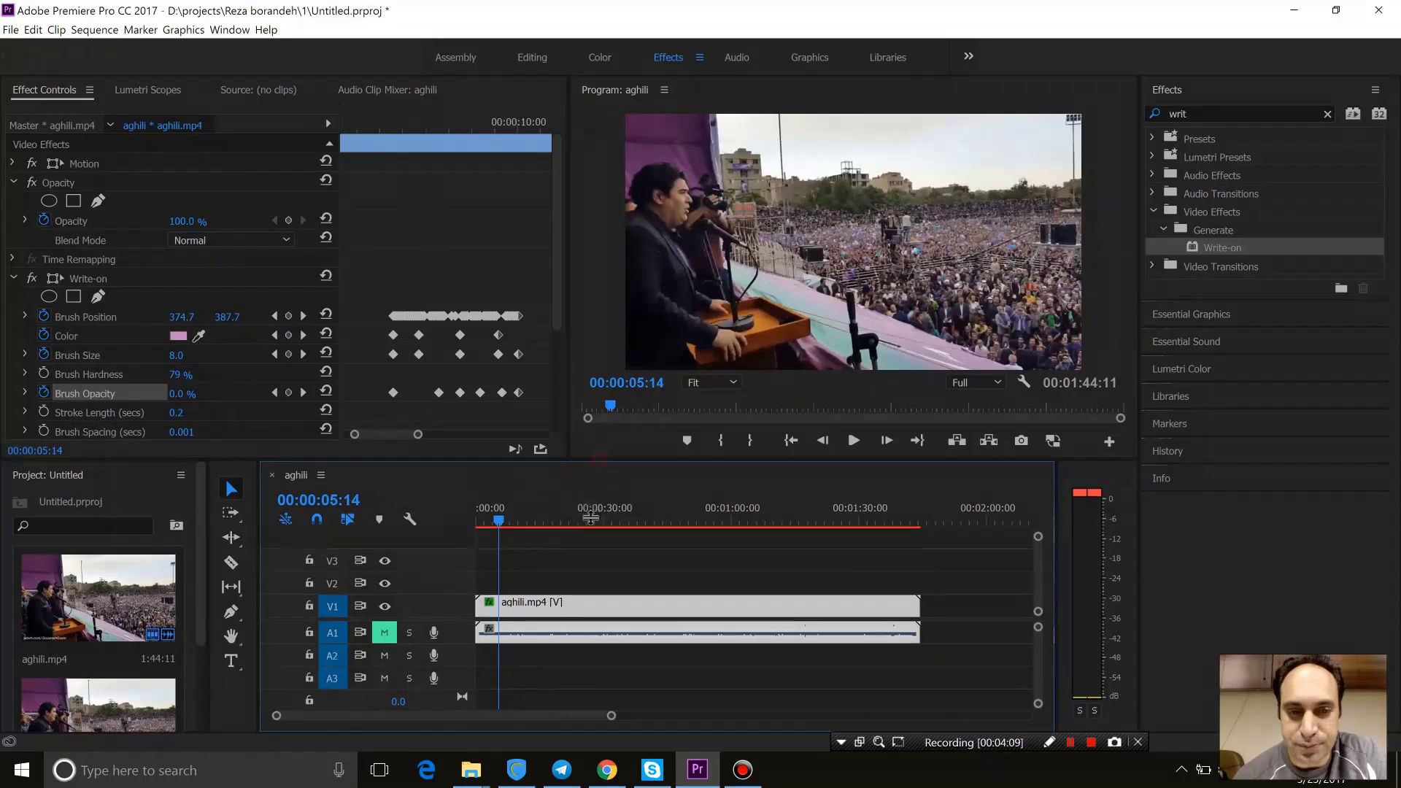
{"action": "left_click_drag", "start_coordinate": [600, 459], "coordinate": [600, 534]}
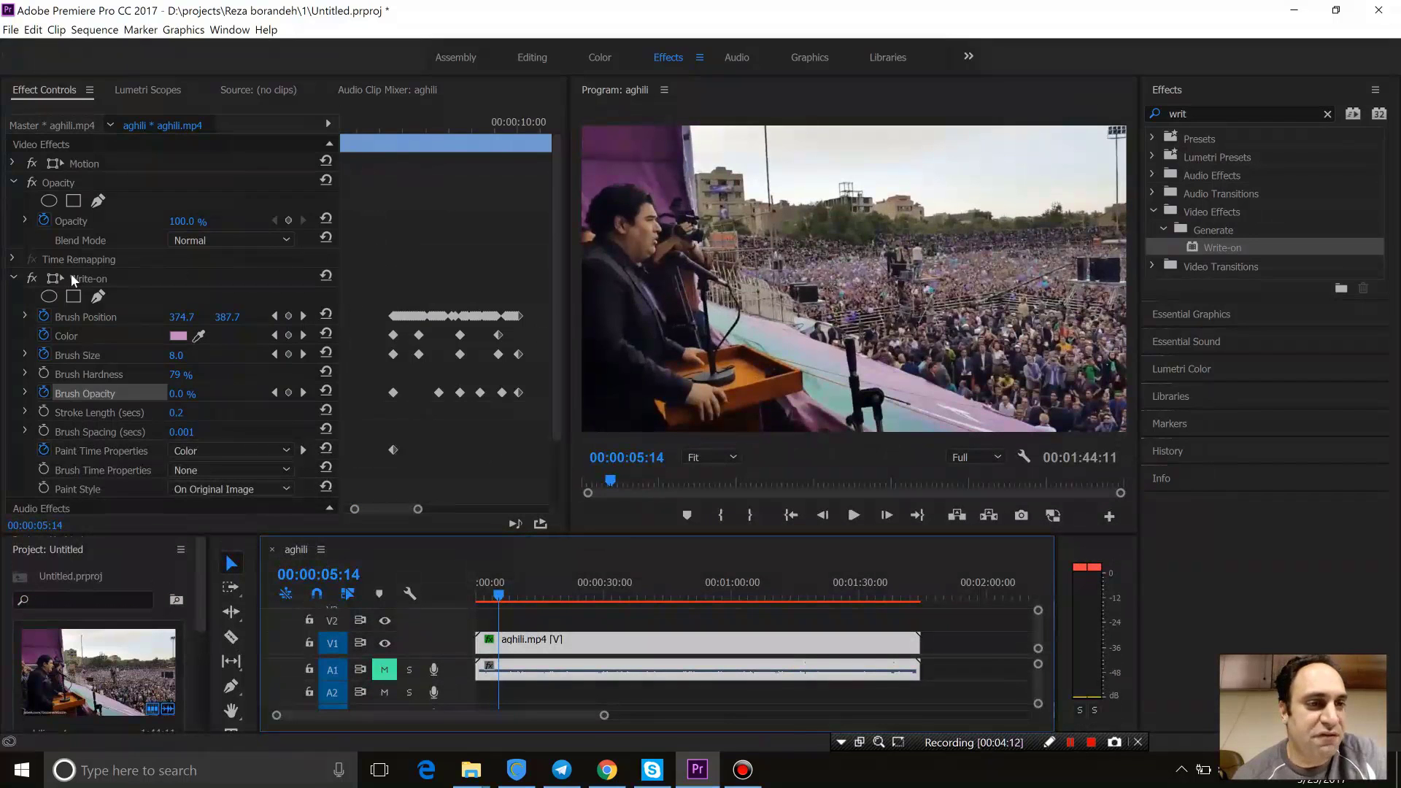
Step: Play and scrub the purple Write-on stroke animation through its first nine seconds
{"action": "left_click", "coordinate": [479, 597]}
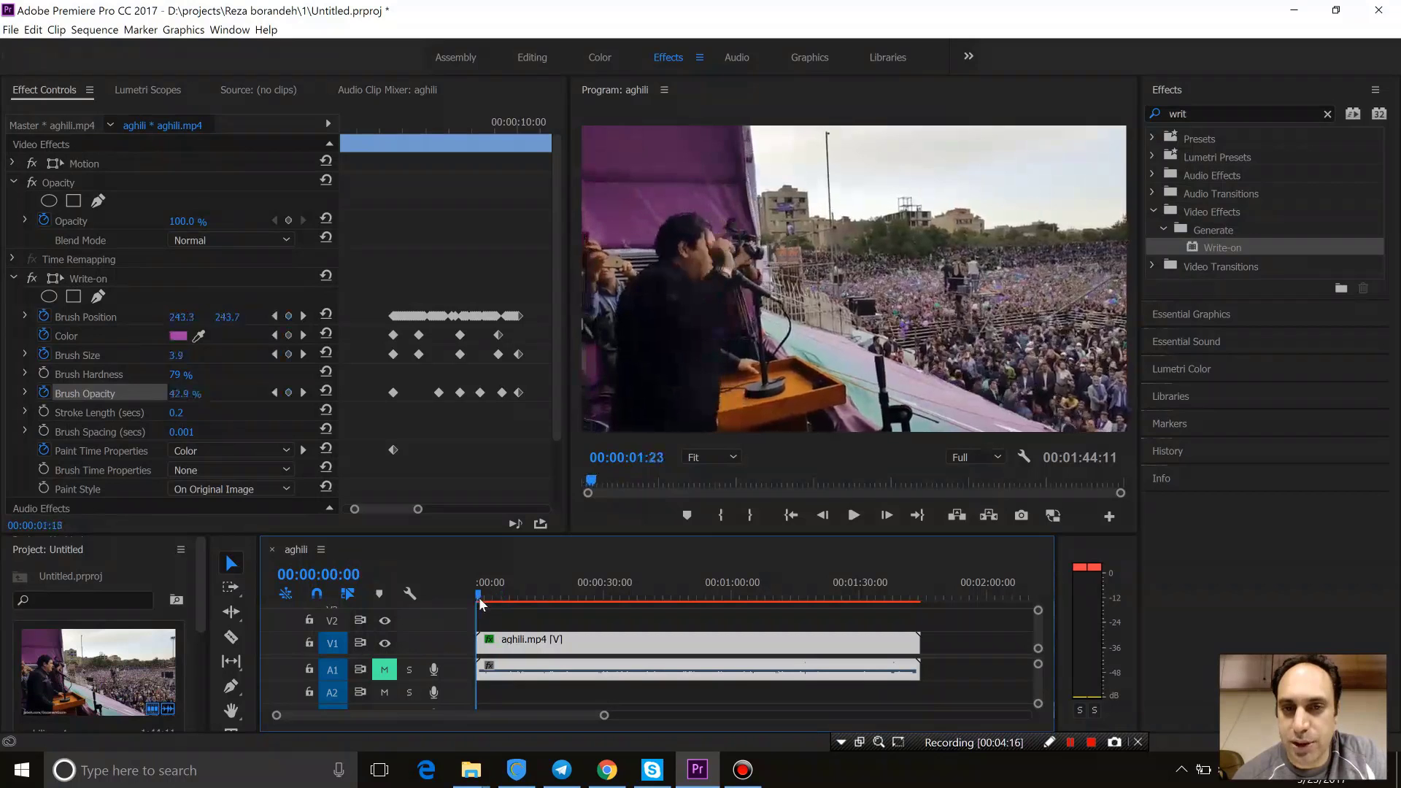
{"action": "left_click", "coordinate": [478, 597]}
{"action": "key", "text": "space"}
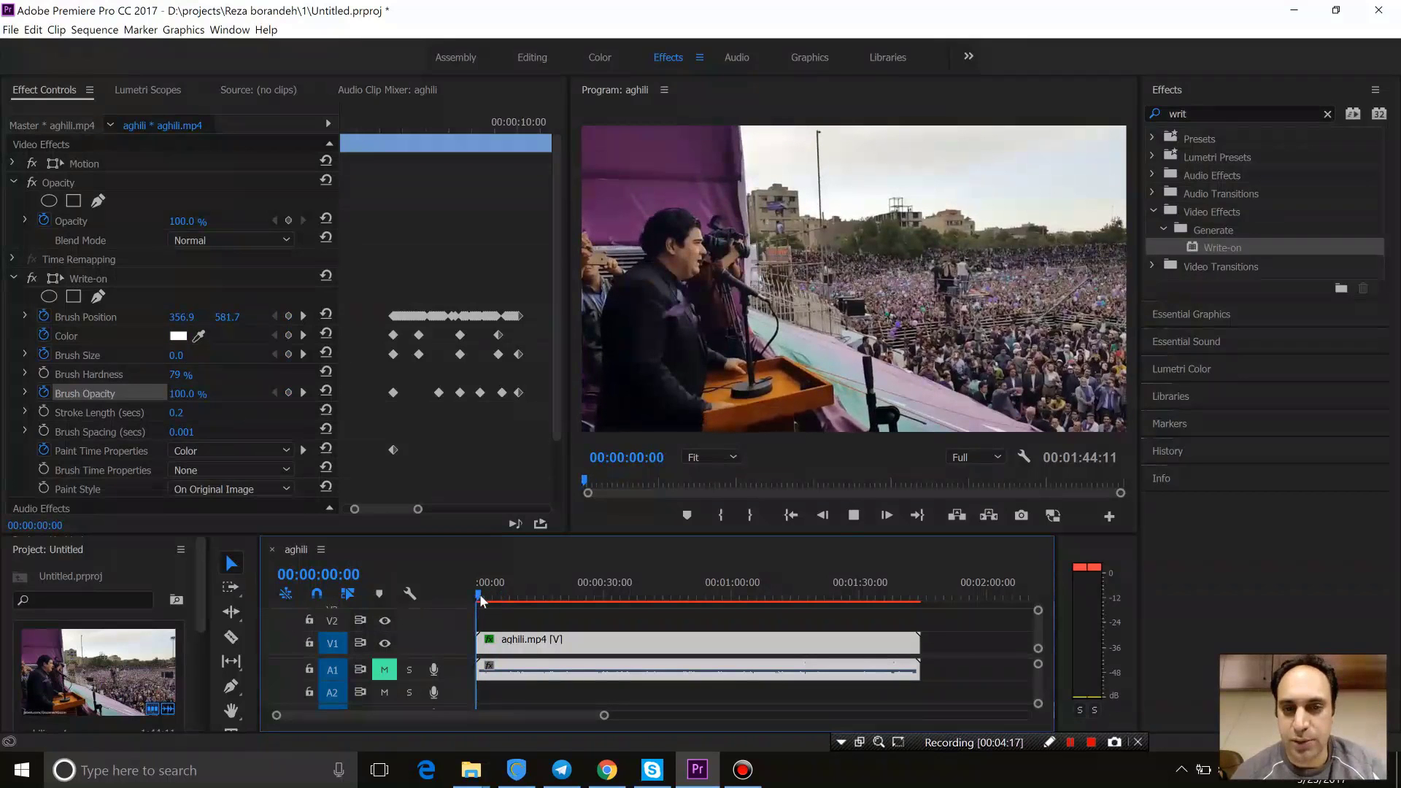
{"action": "left_click", "coordinate": [250, 144]}
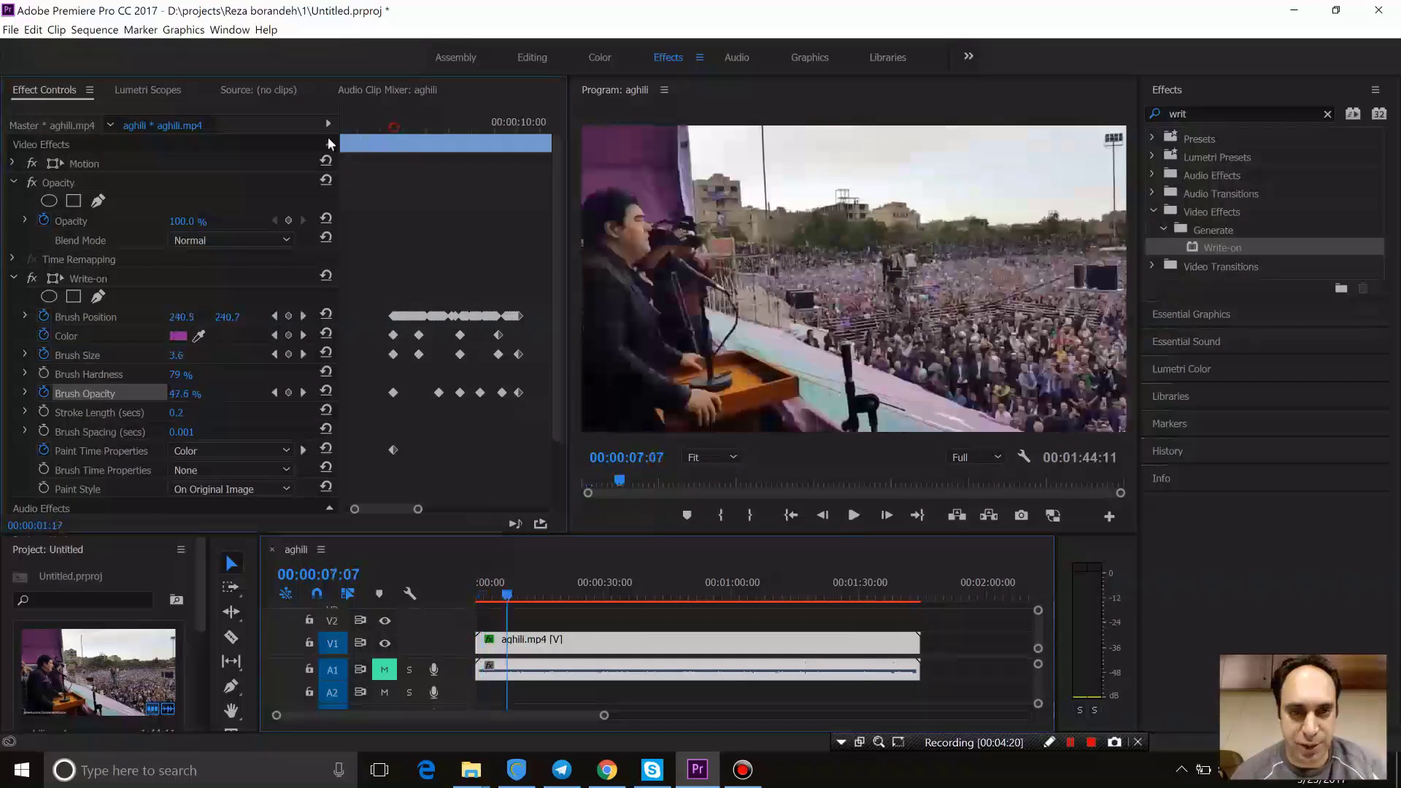
{"action": "key", "text": "j"}
{"action": "key", "text": "j"}
{"action": "key", "text": "j"}
{"action": "key", "text": "j"}
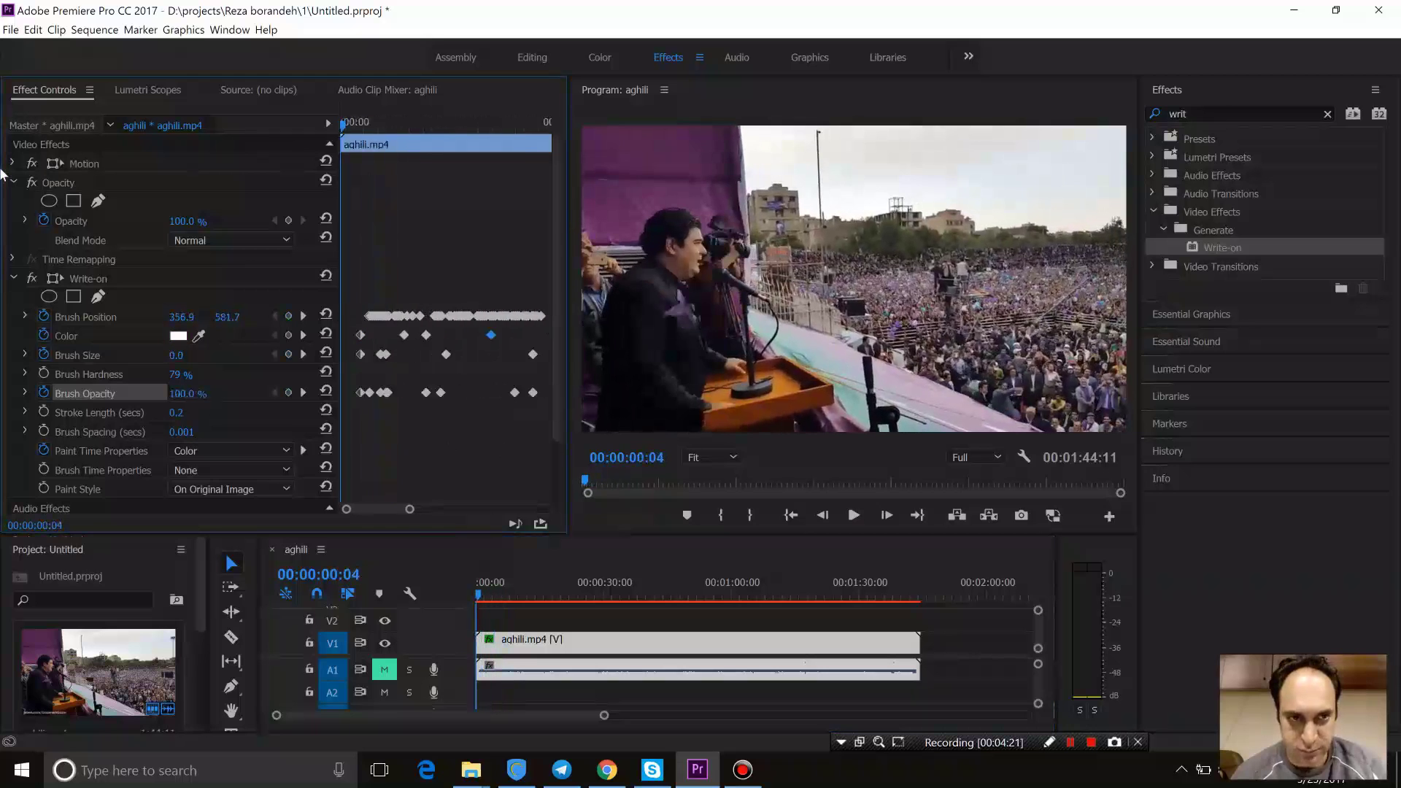
{"action": "mouse_move", "coordinate": [348, 133]}
{"action": "left_mouse_down"}
{"action": "mouse_move", "coordinate": [556, 124]}
{"action": "mouse_move", "coordinate": [458, 151]}
{"action": "mouse_move", "coordinate": [486, 151]}
{"action": "left_mouse_up"}
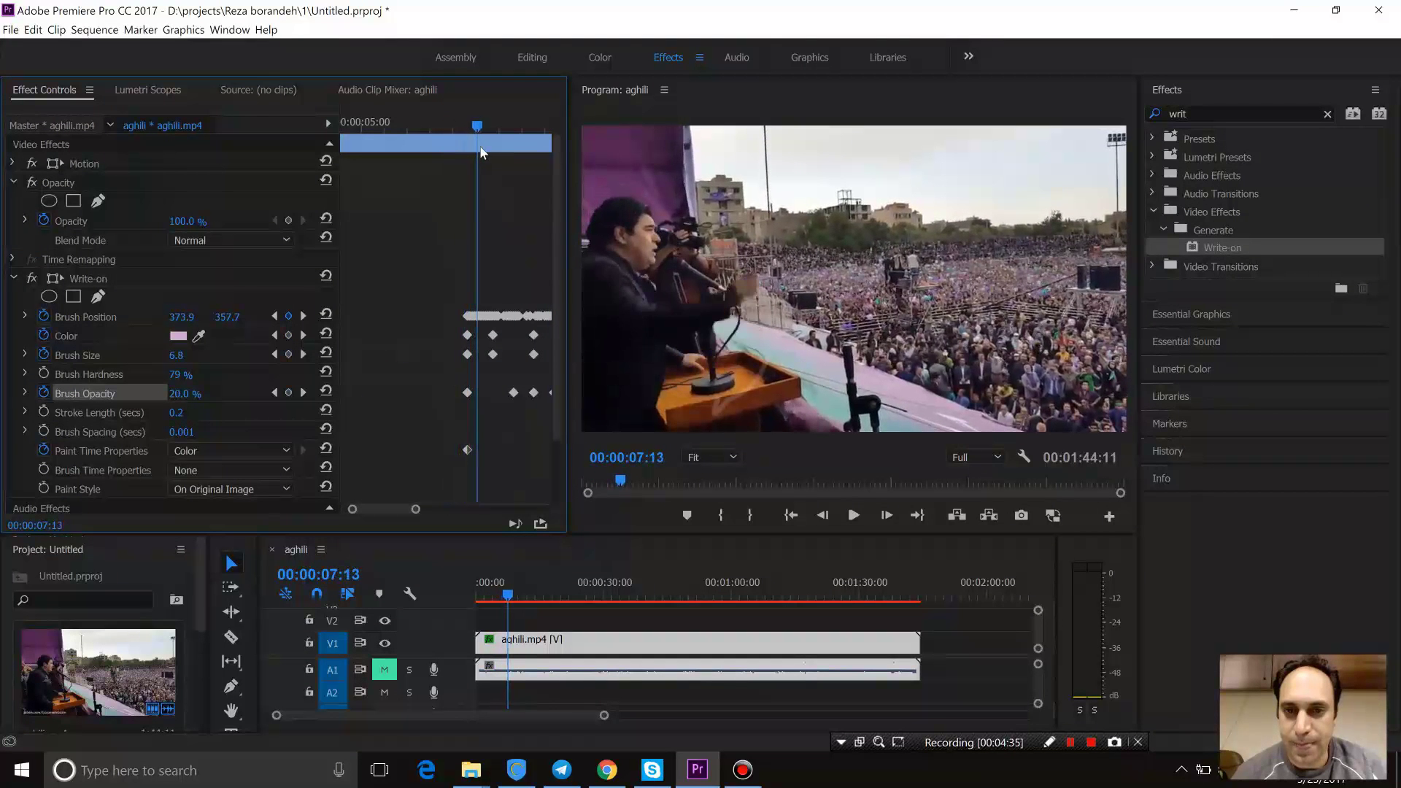
{"action": "mouse_move", "coordinate": [486, 152]}
{"action": "left_mouse_down"}
{"action": "mouse_move", "coordinate": [554, 128]}
{"action": "mouse_move", "coordinate": [2, 248]}
{"action": "left_mouse_up"}
{"action": "key", "text": "space"}
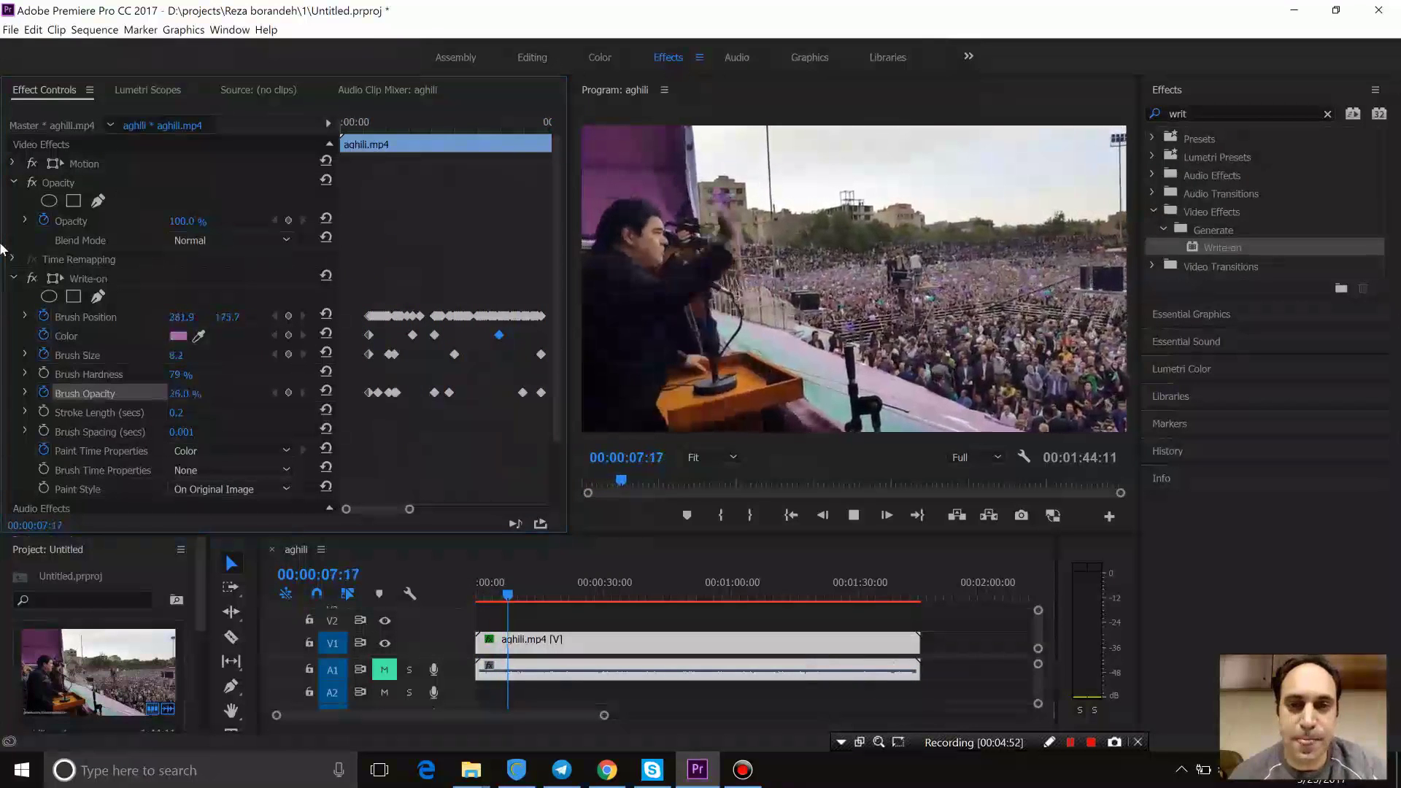
{"action": "key", "text": "space"}
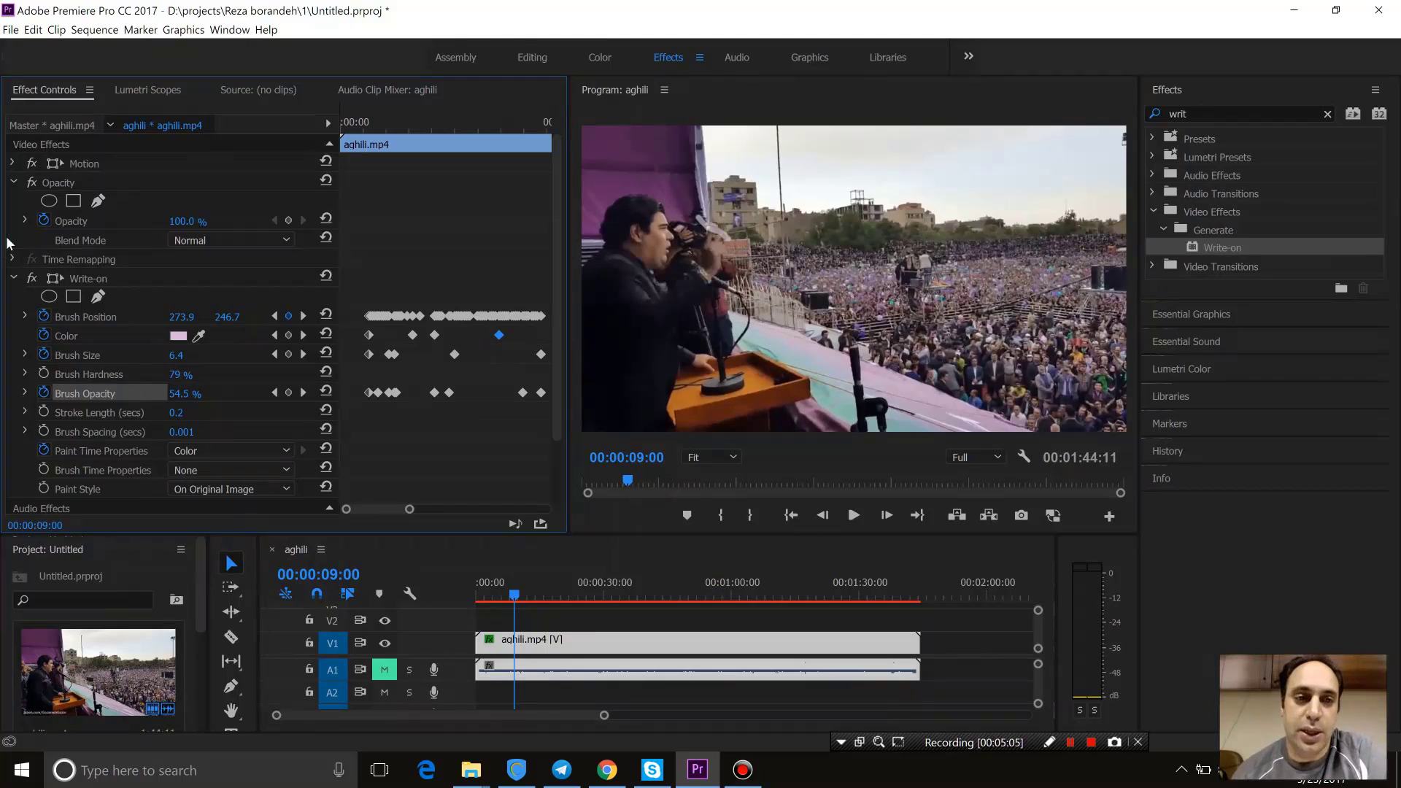
{"action": "left_click_drag", "start_coordinate": [376, 121], "coordinate": [379, 132]}
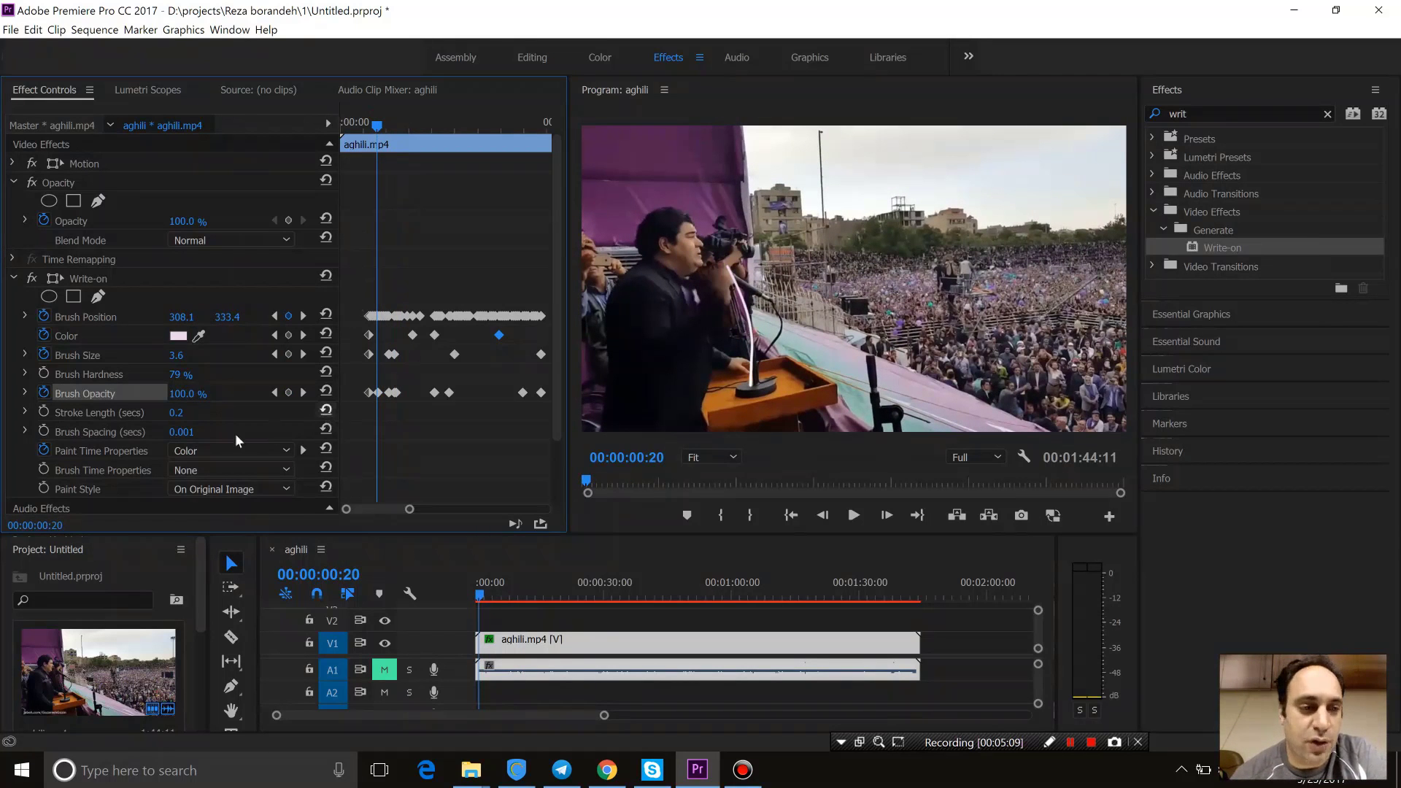
{"action": "left_click", "coordinate": [191, 489]}
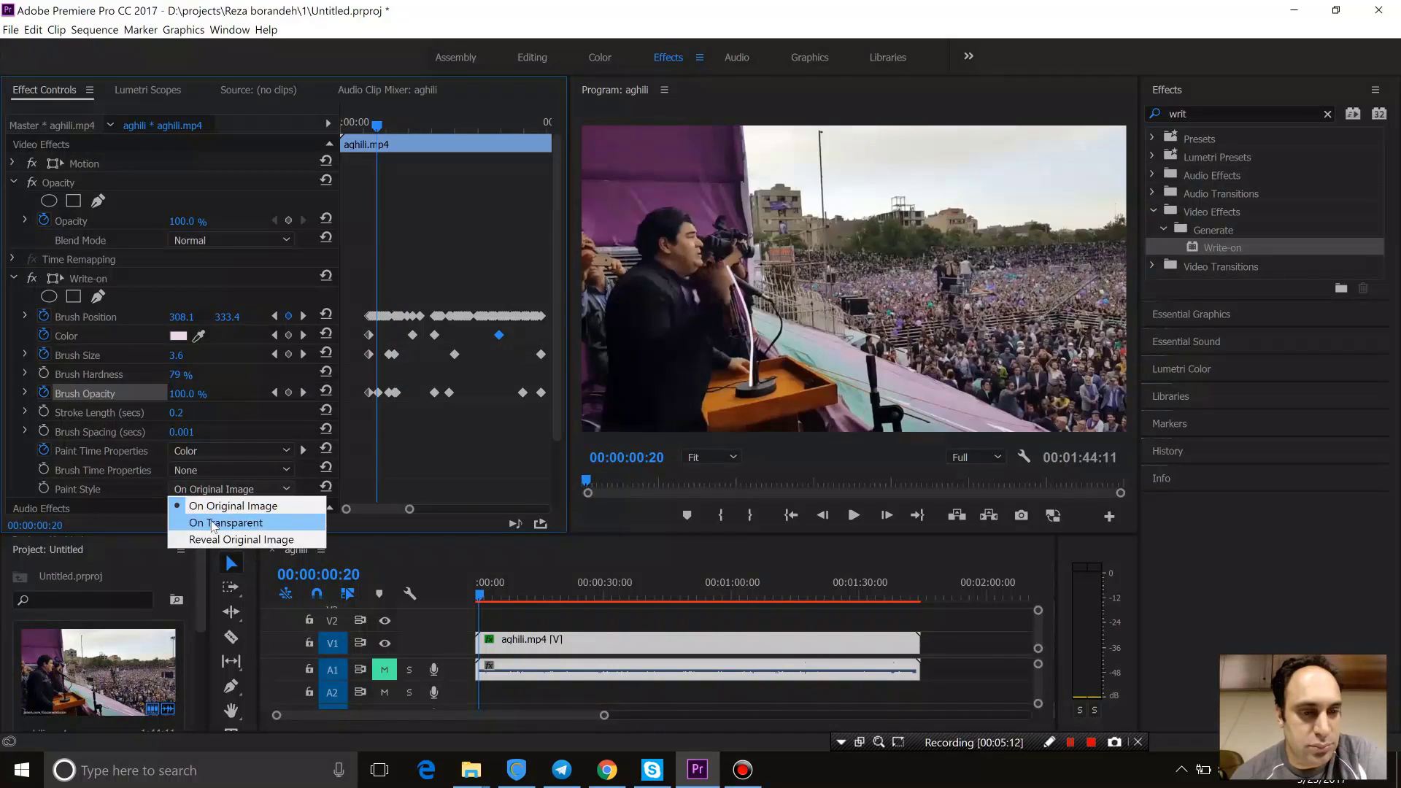
{"action": "left_click", "coordinate": [219, 524]}
{"action": "left_click", "coordinate": [355, 120]}
{"action": "key", "text": "space"}
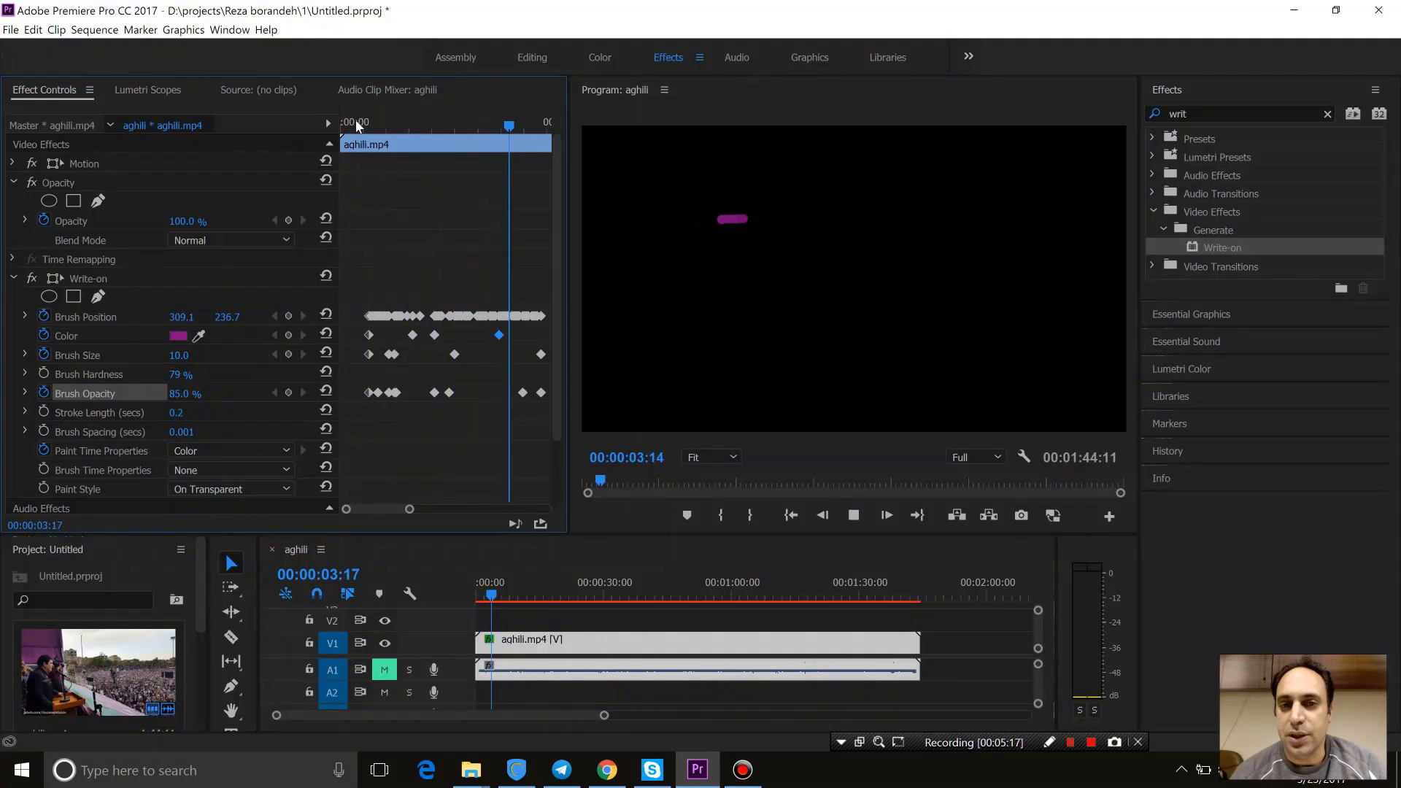
{"action": "key", "text": "space"}
{"action": "left_click_drag", "start_coordinate": [394, 133], "coordinate": [385, 146]}
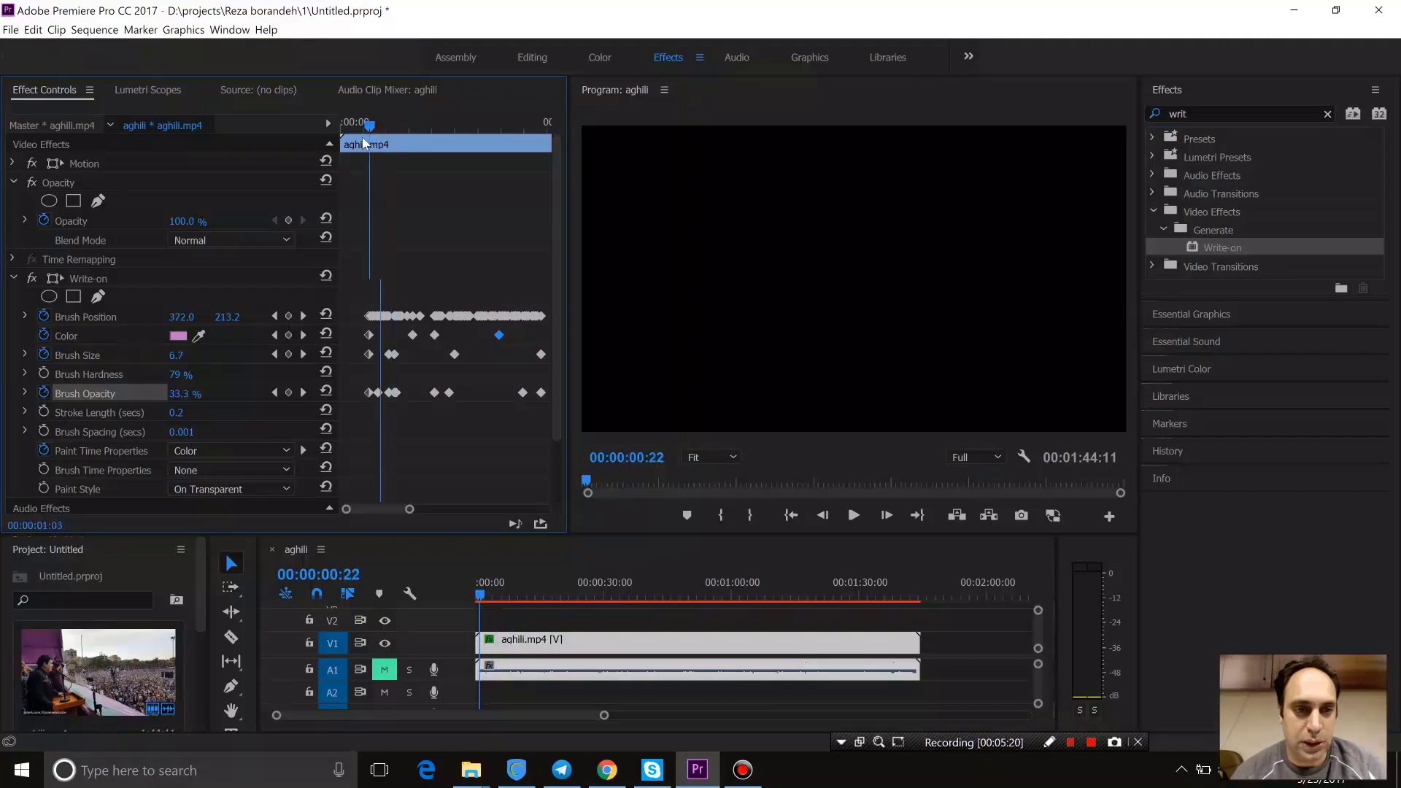
{"action": "left_click", "coordinate": [226, 489]}
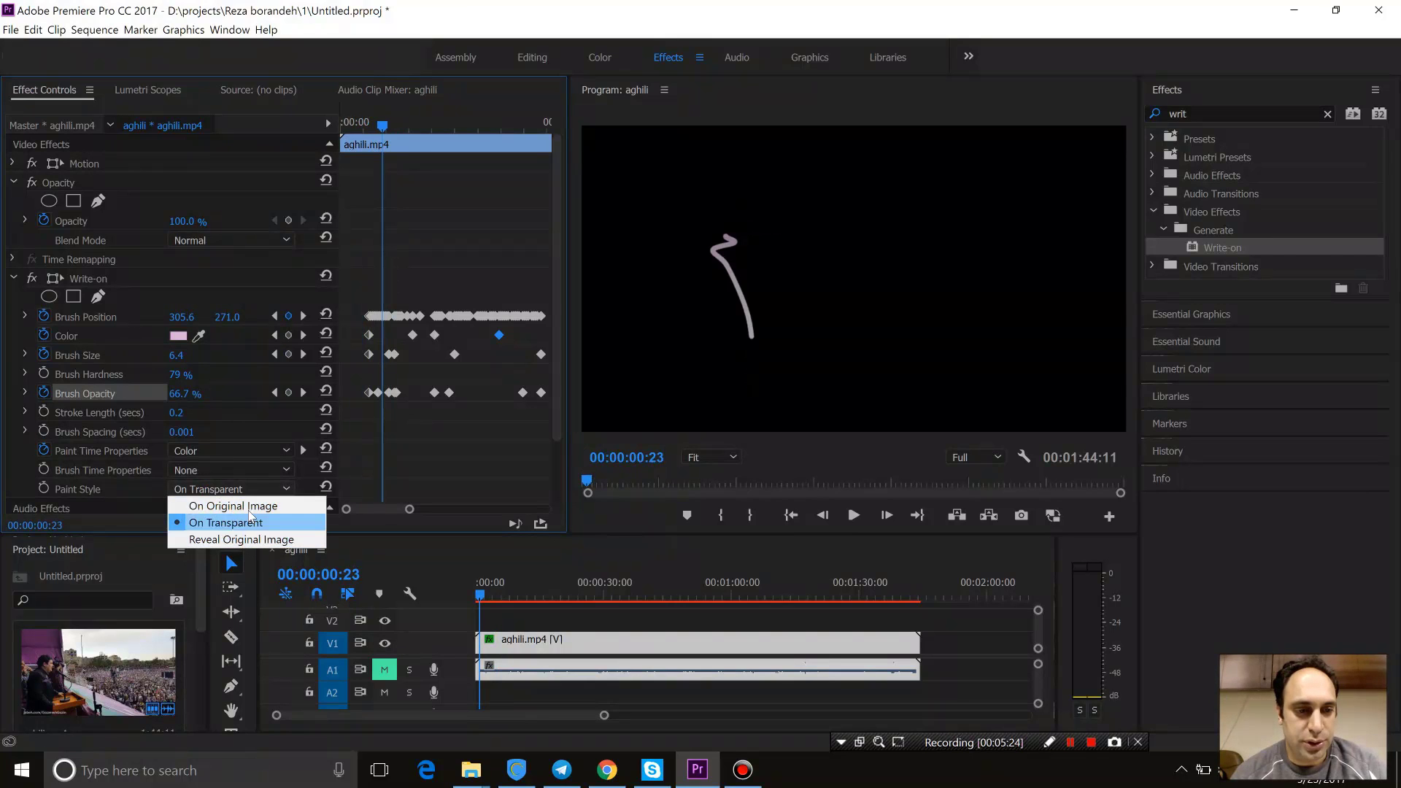
{"action": "left_click", "coordinate": [263, 544]}
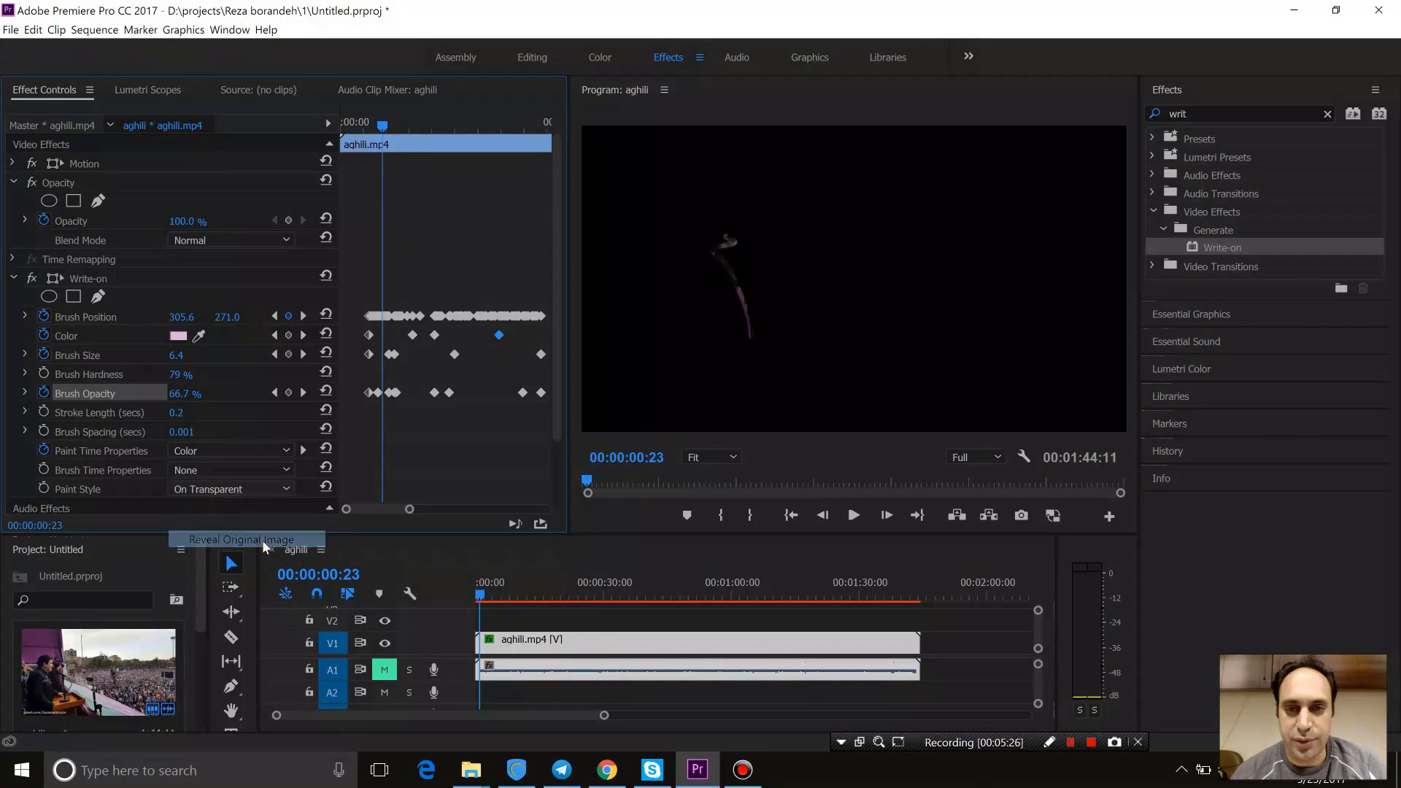
{"action": "key", "text": "space"}
{"action": "left_click", "coordinate": [370, 120]}
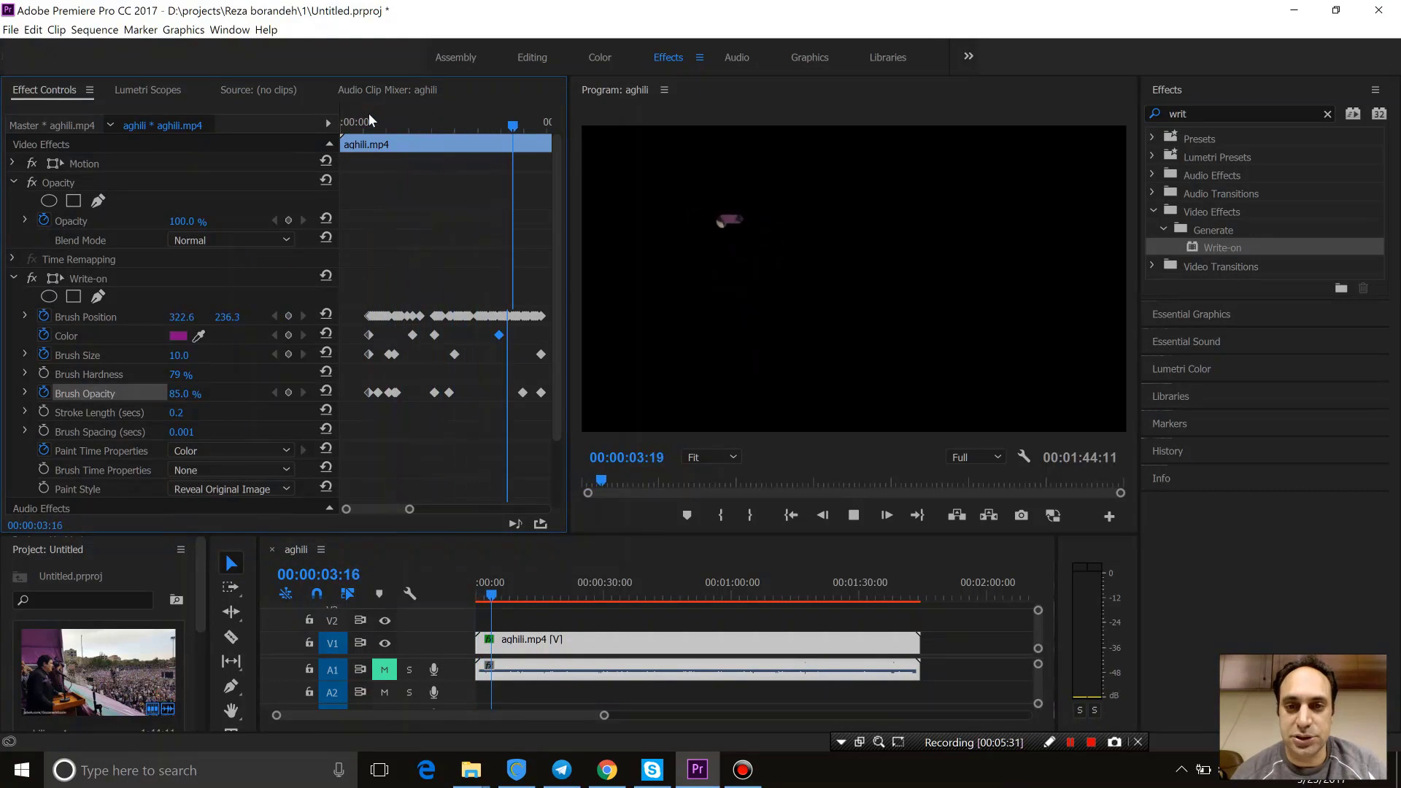
{"action": "key", "text": "space"}
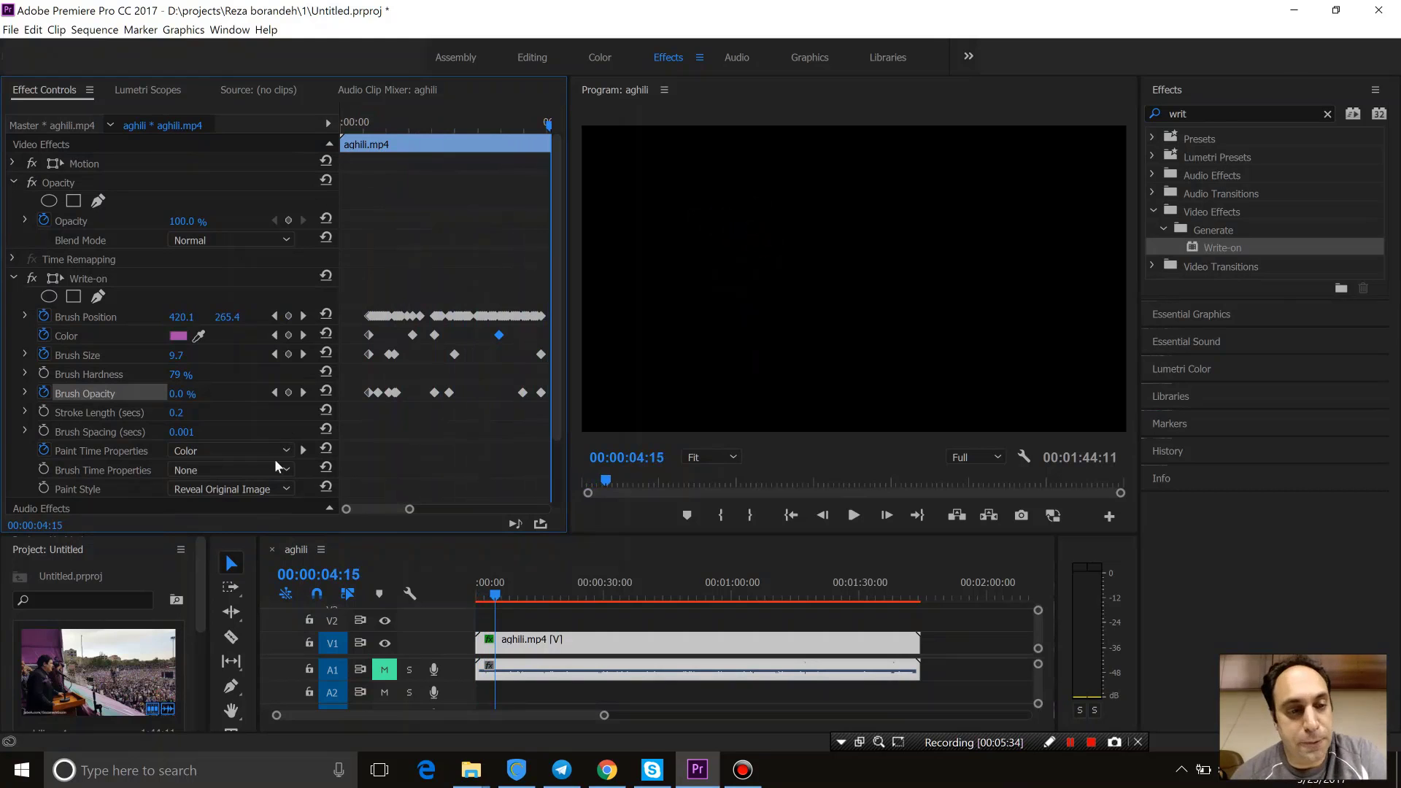
{"action": "left_click", "coordinate": [241, 489]}
{"action": "left_click", "coordinate": [219, 502]}
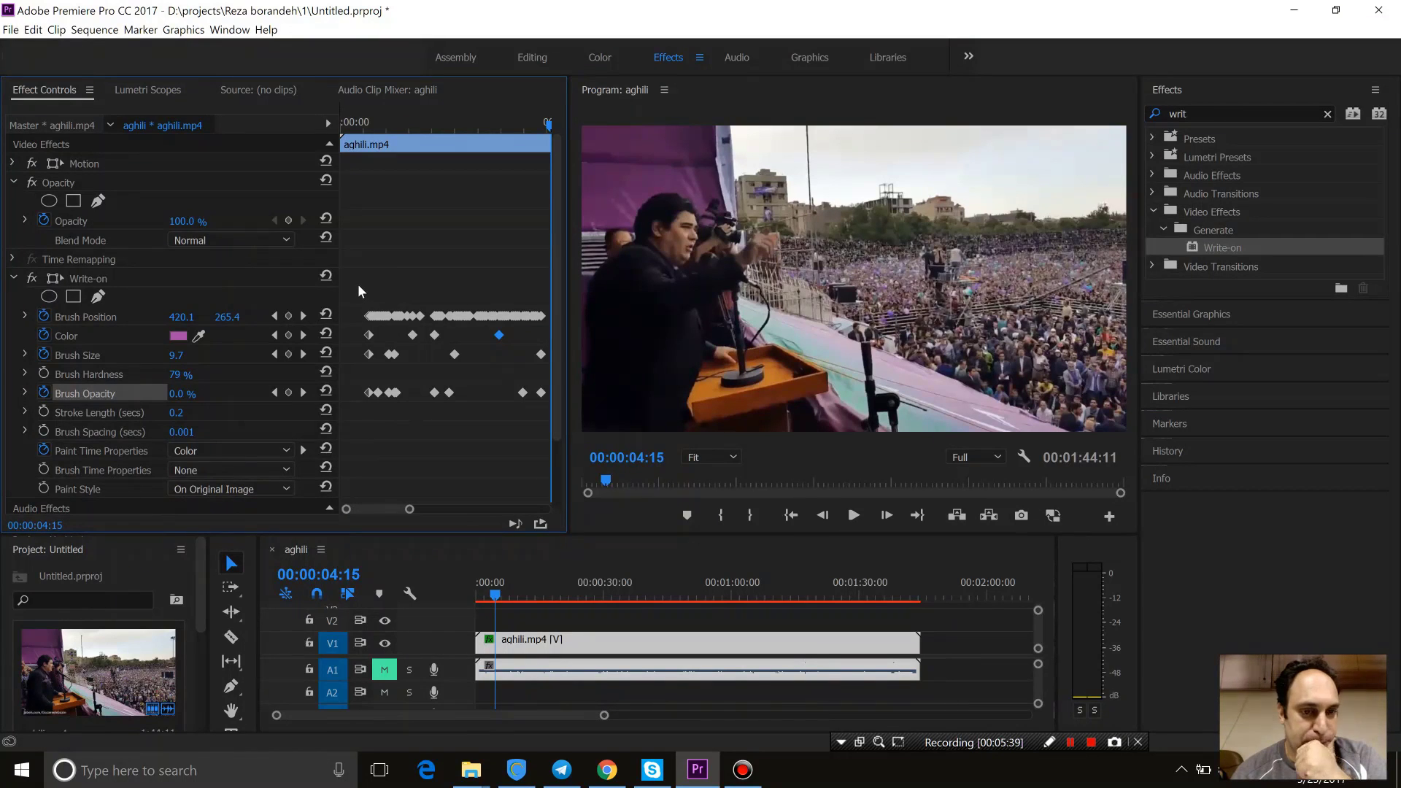
Step: Create a new sequence, Sequence 01, using the HDV 720p30 preset
{"action": "left_click", "coordinate": [10, 29]}
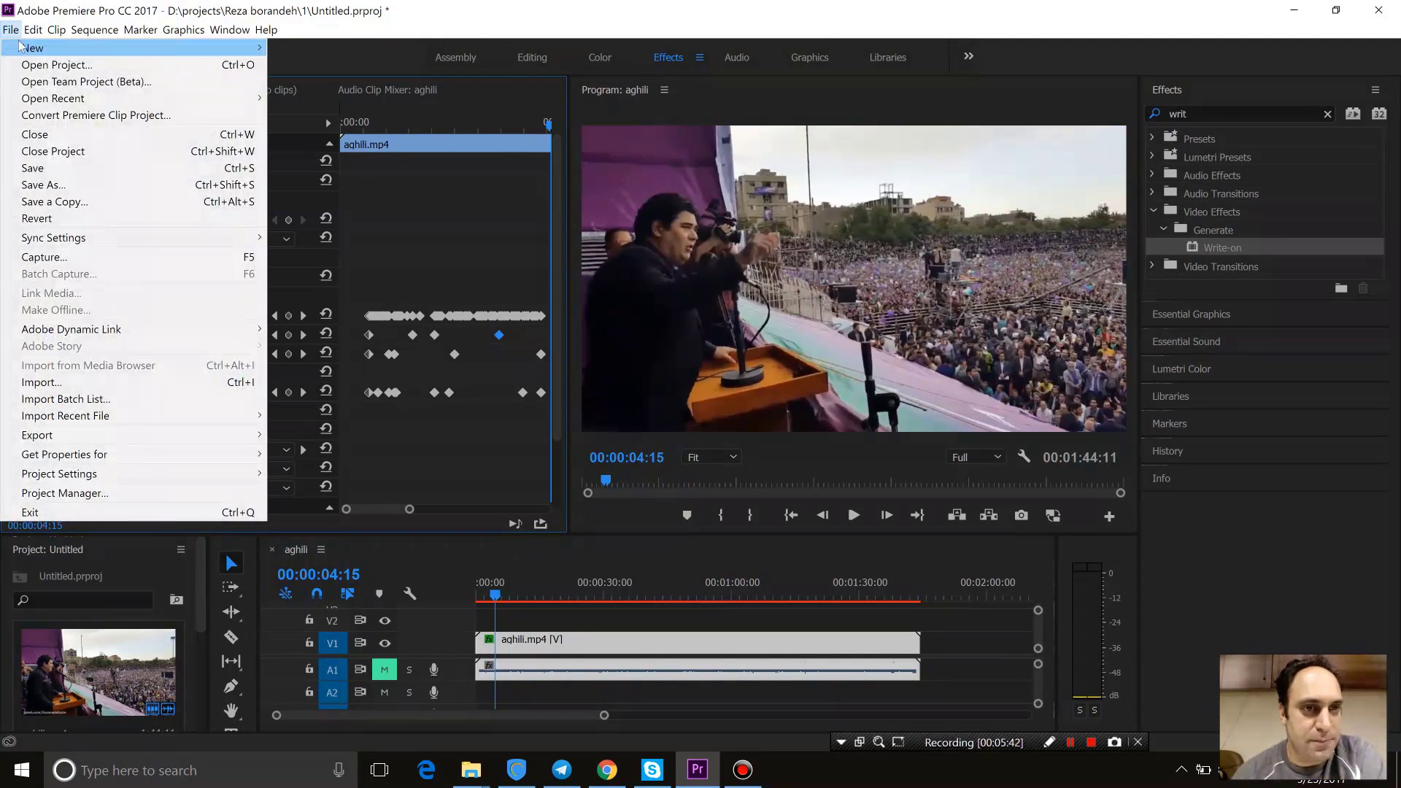
{"action": "mouse_move", "coordinate": [11, 48]}
{"action": "left_click", "coordinate": [314, 81]}
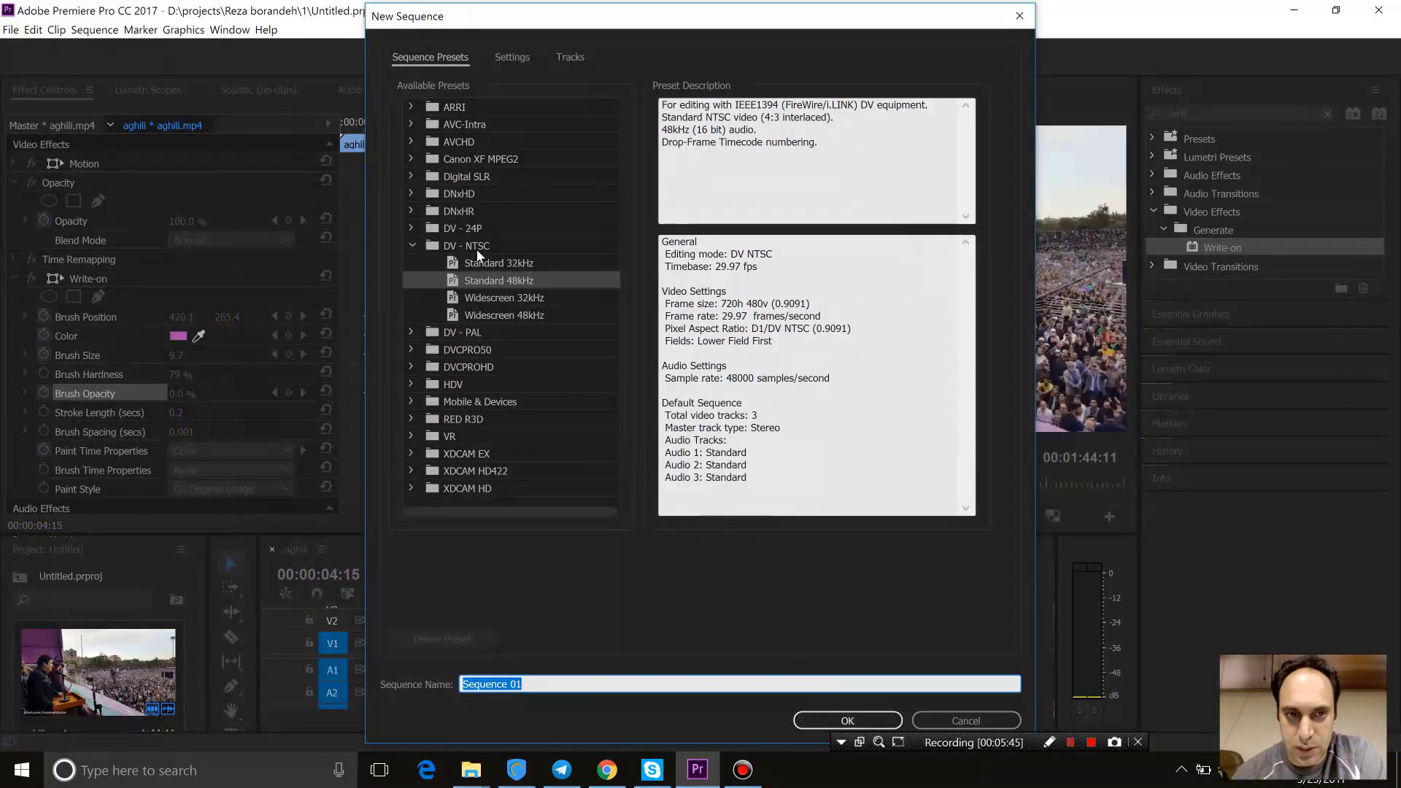
{"action": "left_click", "coordinate": [412, 383]}
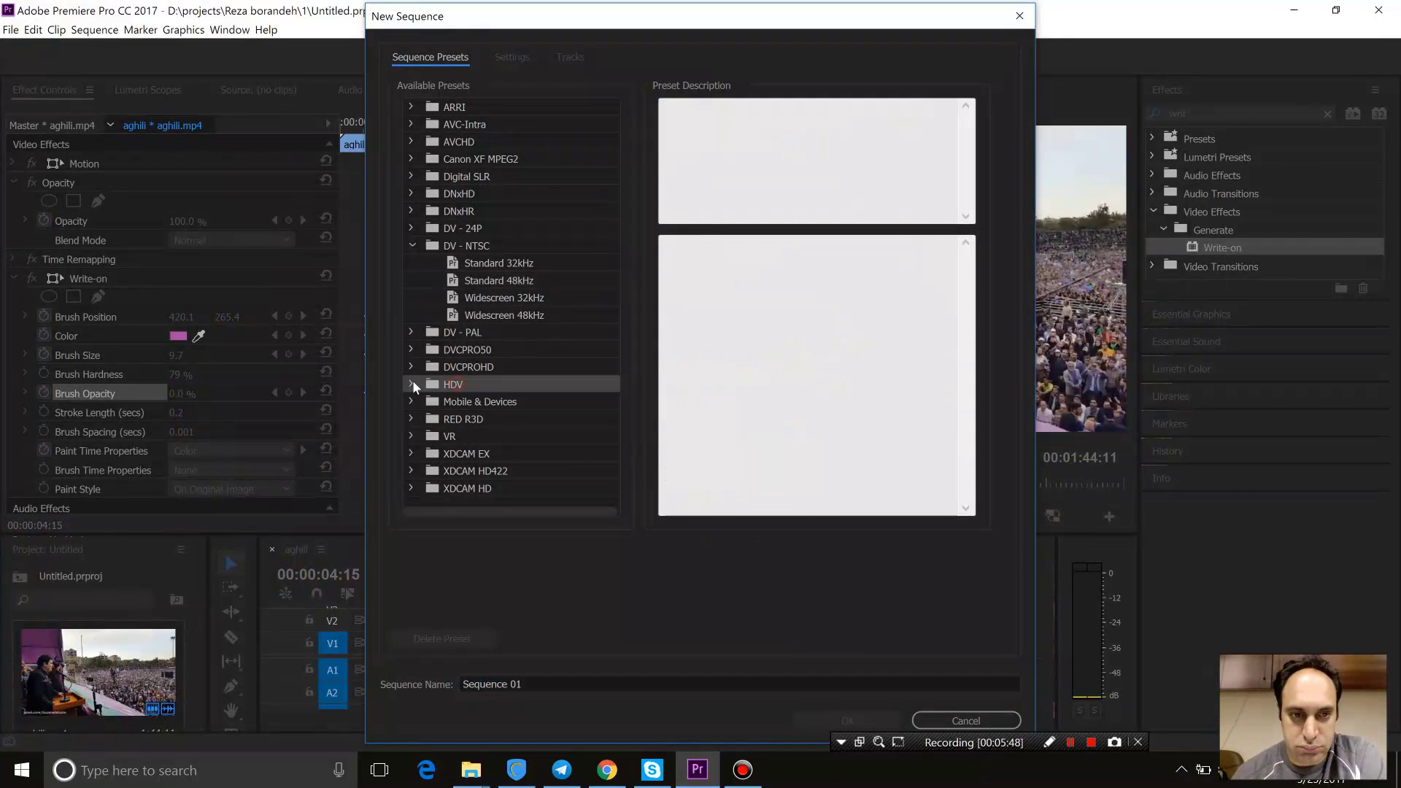
{"action": "left_click_drag", "start_coordinate": [614, 387], "coordinate": [574, 437]}
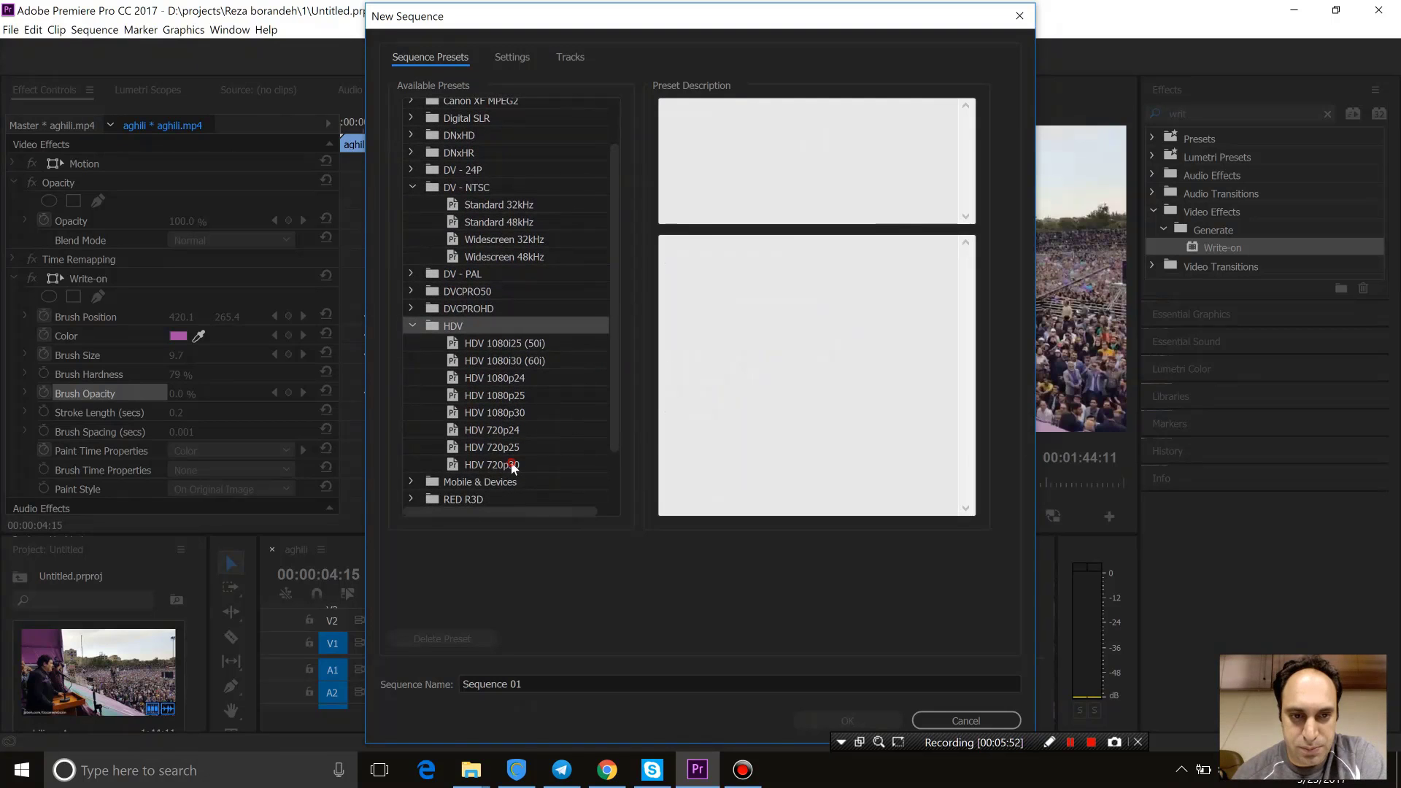
{"action": "left_click", "coordinate": [512, 465]}
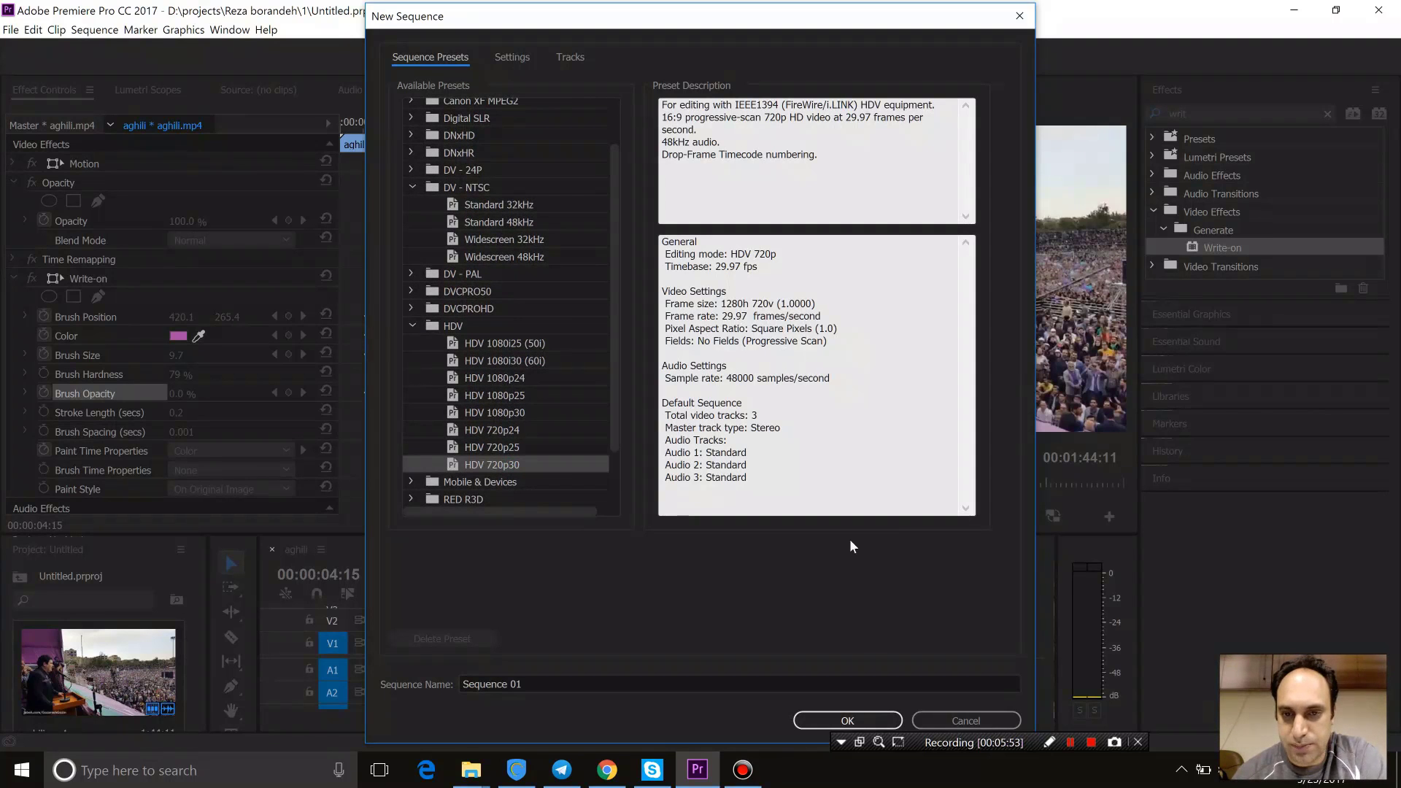
{"action": "left_click", "coordinate": [887, 722]}
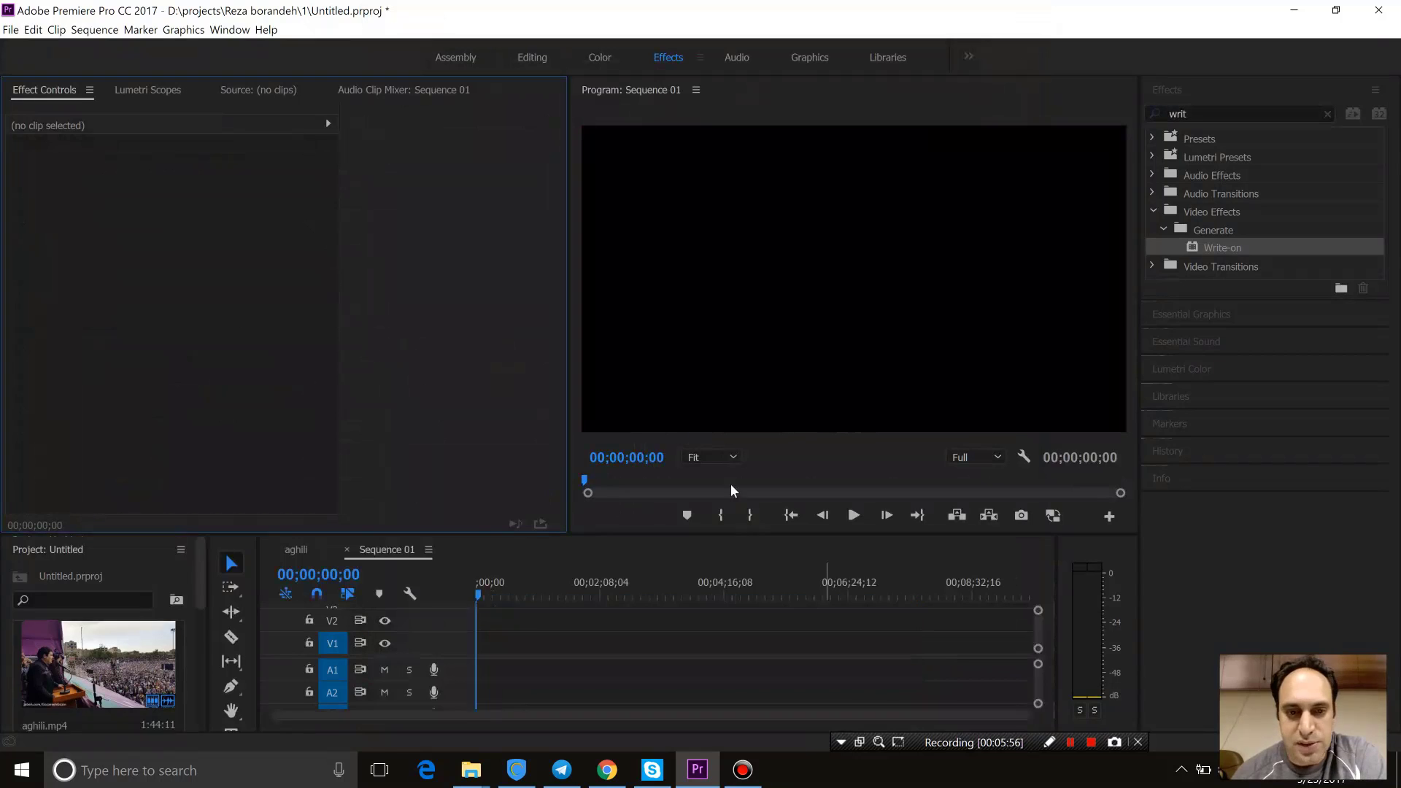
{"action": "mouse_move", "coordinate": [75, 659]}
{"action": "left_mouse_down"}
{"action": "mouse_move", "coordinate": [506, 640]}
{"action": "mouse_move", "coordinate": [69, 628]}
{"action": "left_mouse_up"}
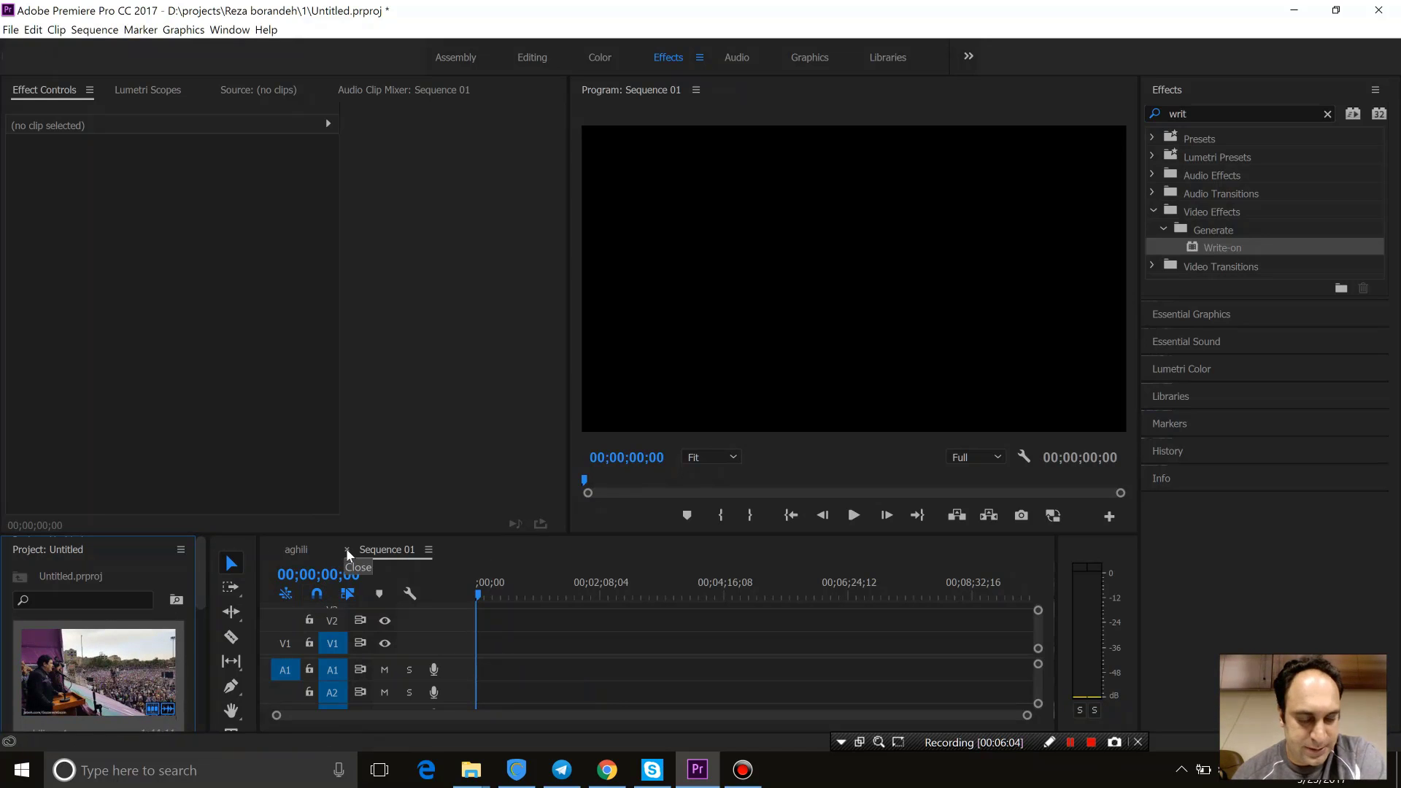
Step: Switch the timeline back to the aghili sequence
{"action": "left_click", "coordinate": [5, 31]}
{"action": "mouse_move", "coordinate": [12, 49]}
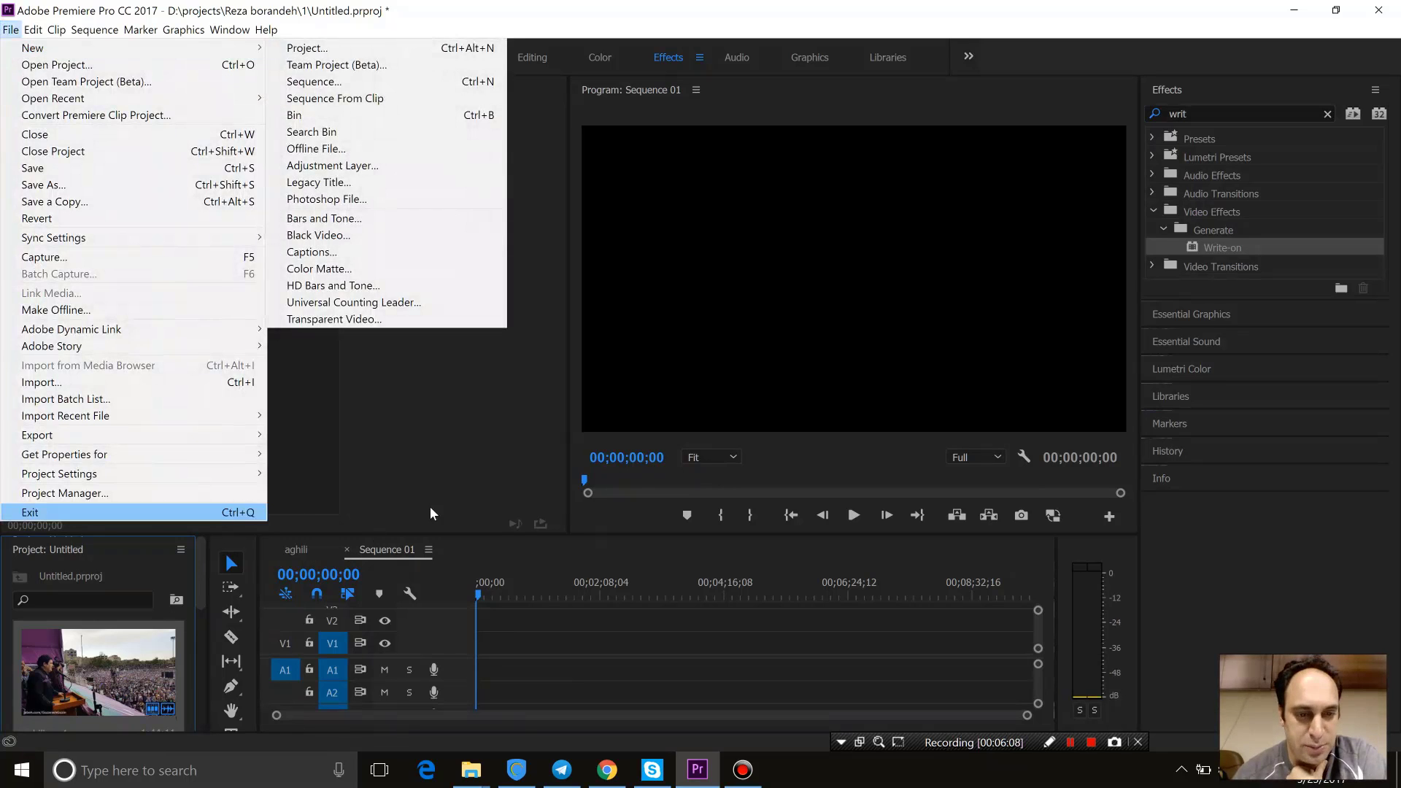
{"action": "left_click", "coordinate": [428, 515]}
{"action": "left_click", "coordinate": [308, 548]}
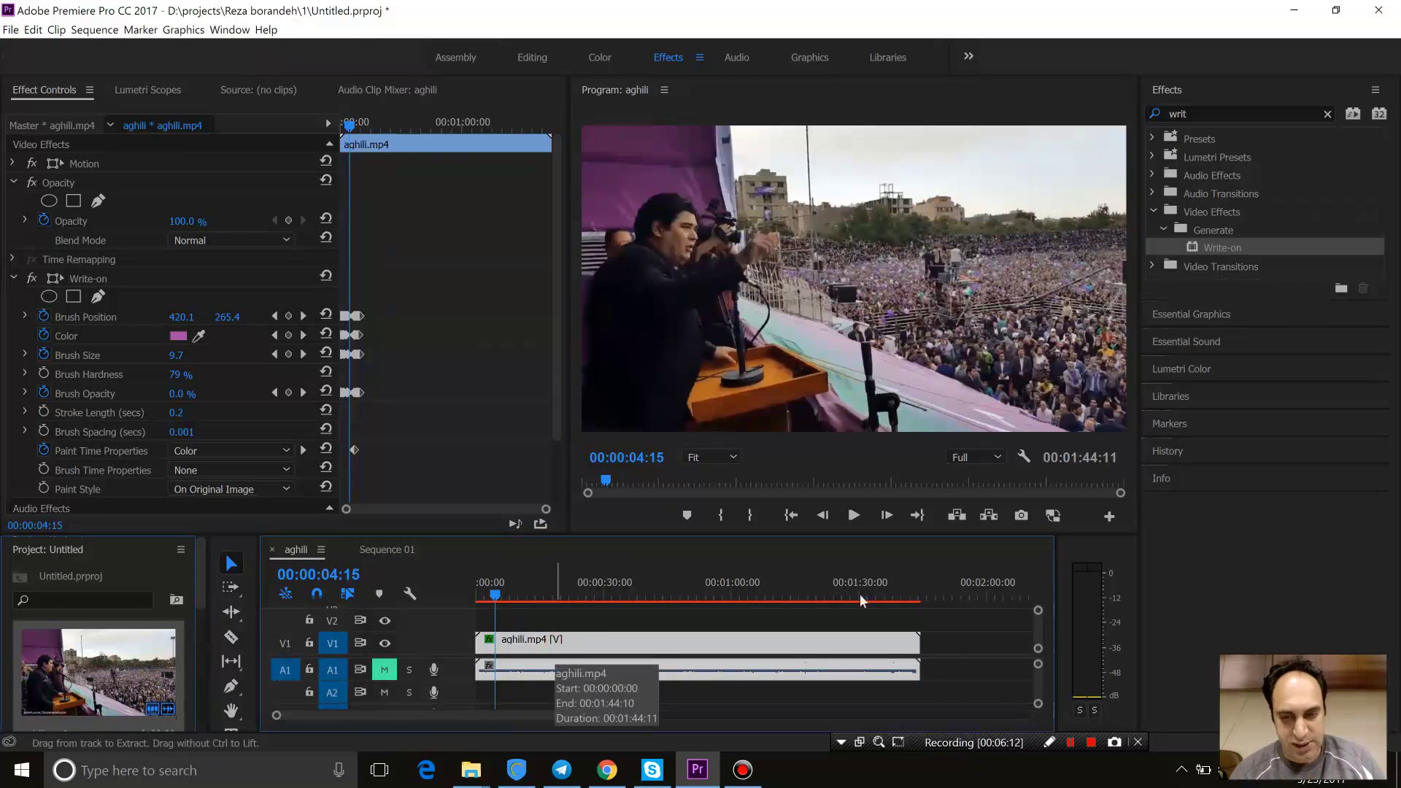
Step: Place the playhead at 00:01:48:23, where the later aghili clip begins
{"action": "left_click", "coordinate": [940, 597]}
{"action": "key", "text": "End"}
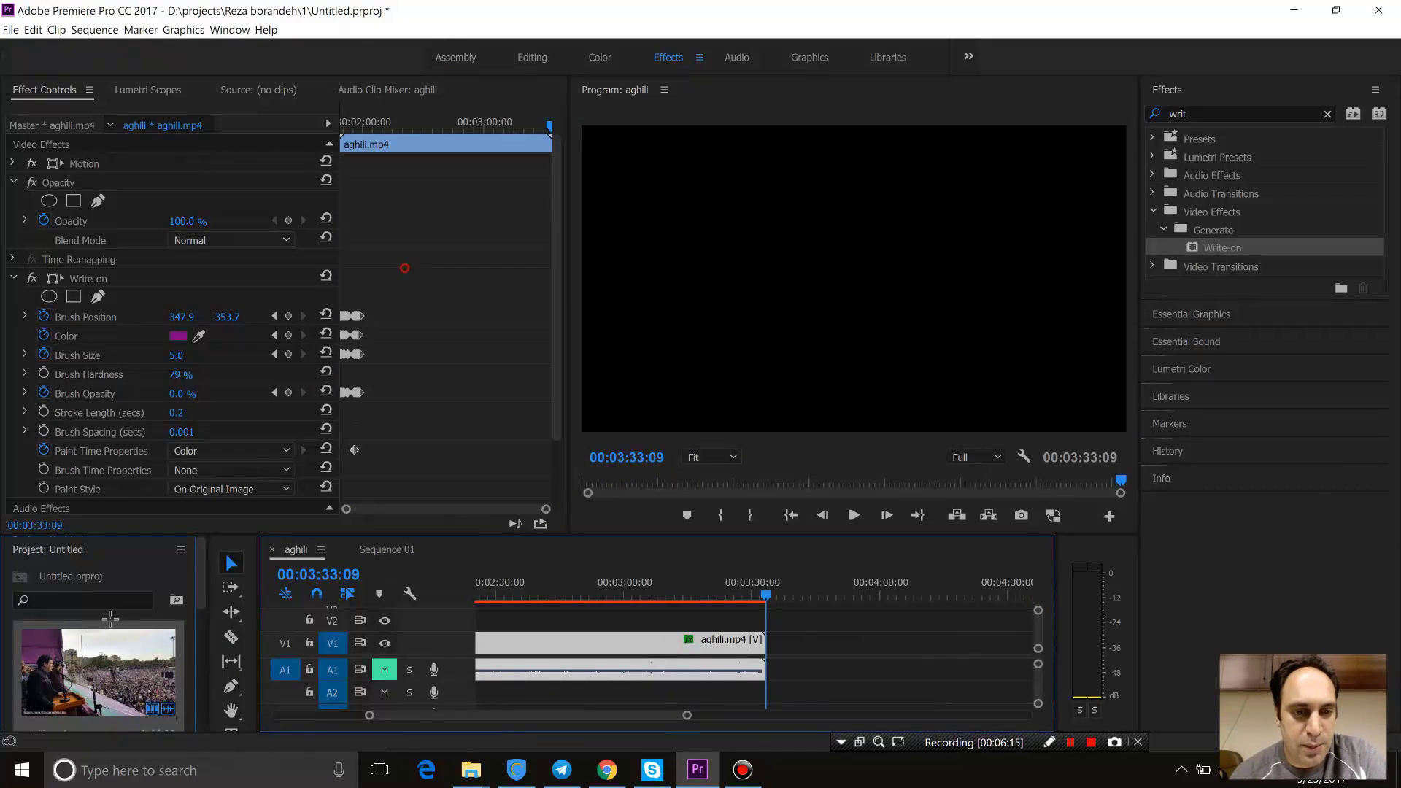
{"action": "left_click_drag", "start_coordinate": [405, 270], "coordinate": [337, 408]}
{"action": "scroll", "coordinate": [219, 328], "scroll_direction": "down", "scroll_amount": 2}
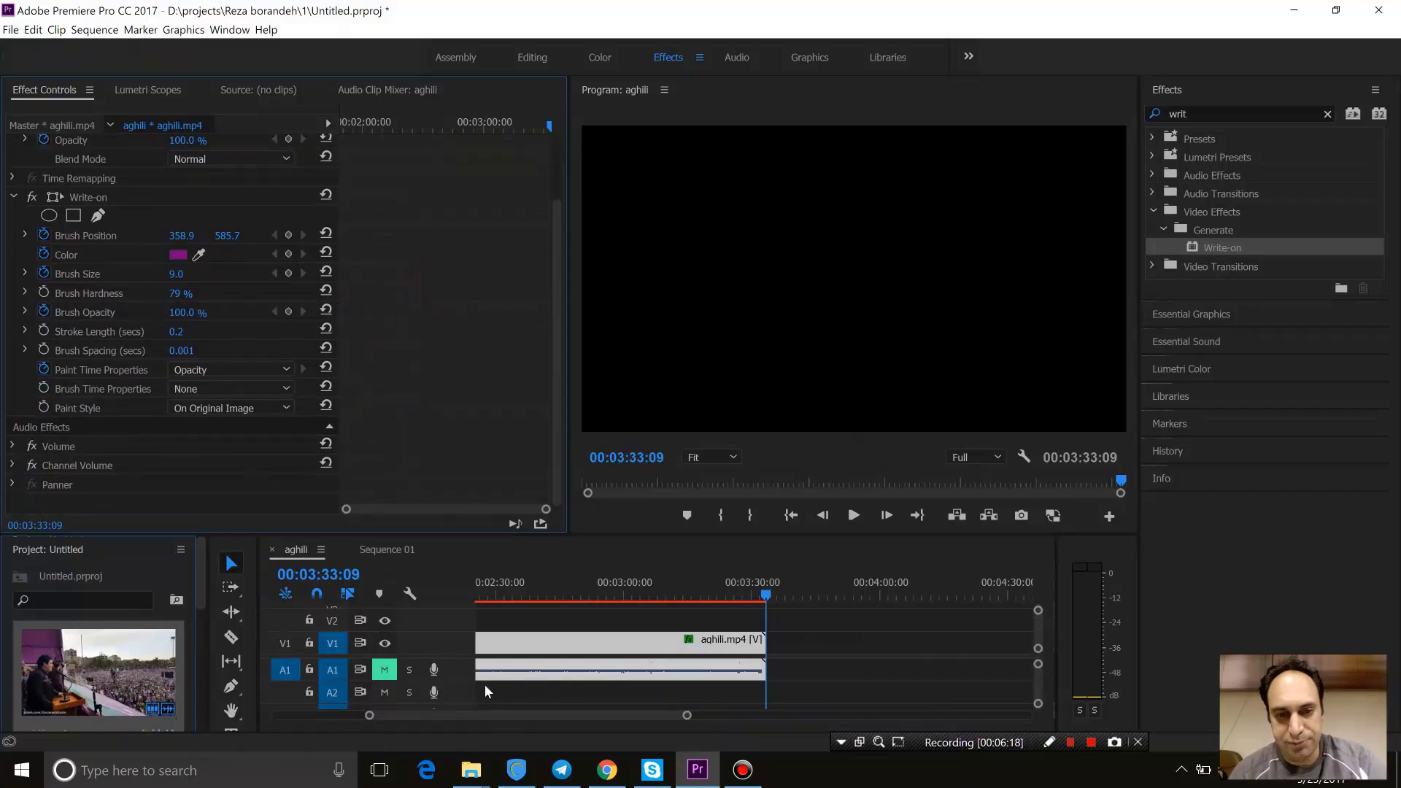
{"action": "scroll", "coordinate": [507, 715], "scroll_direction": "up", "scroll_amount": 3}
{"action": "left_click_drag", "start_coordinate": [566, 594], "coordinate": [560, 593]}
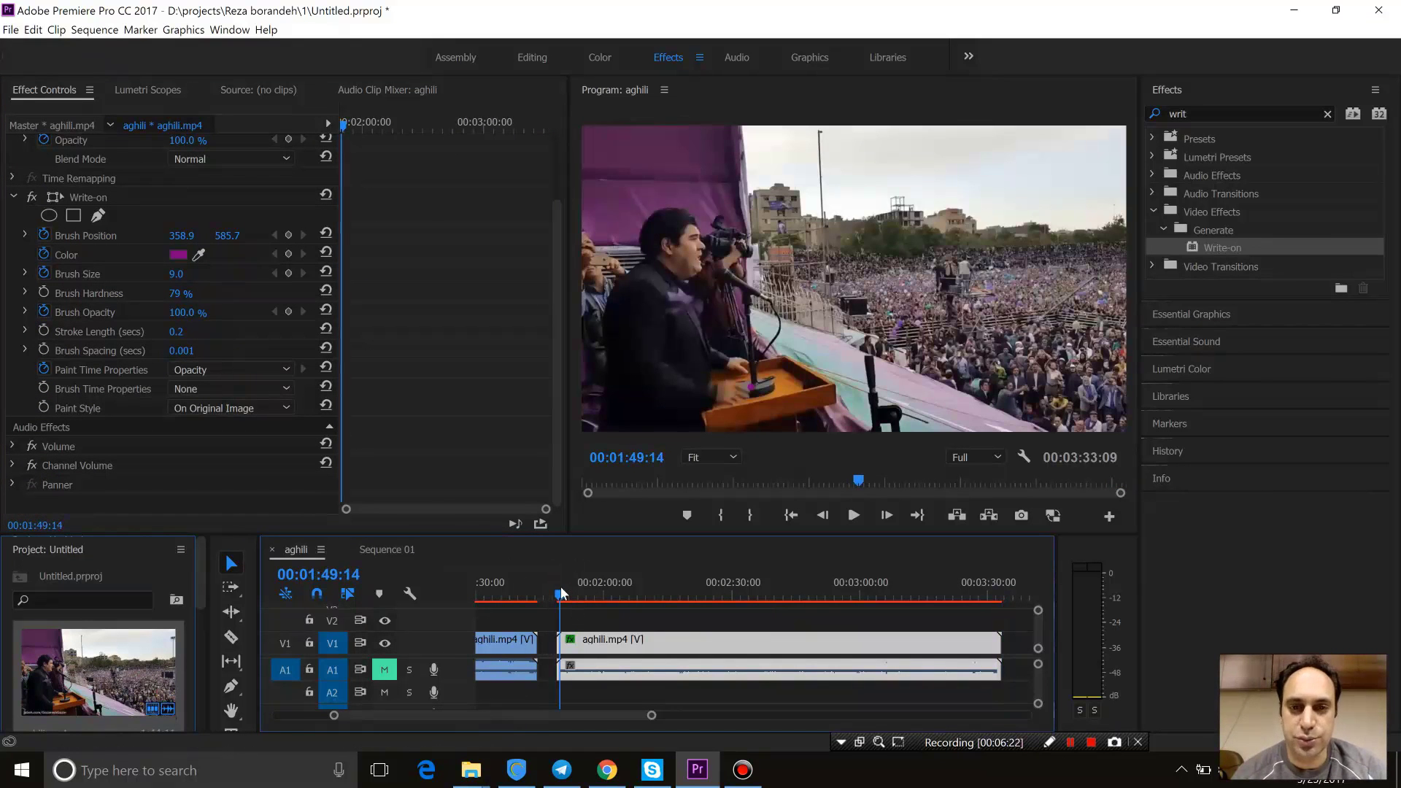
{"action": "left_click_drag", "start_coordinate": [560, 593], "coordinate": [558, 594]}
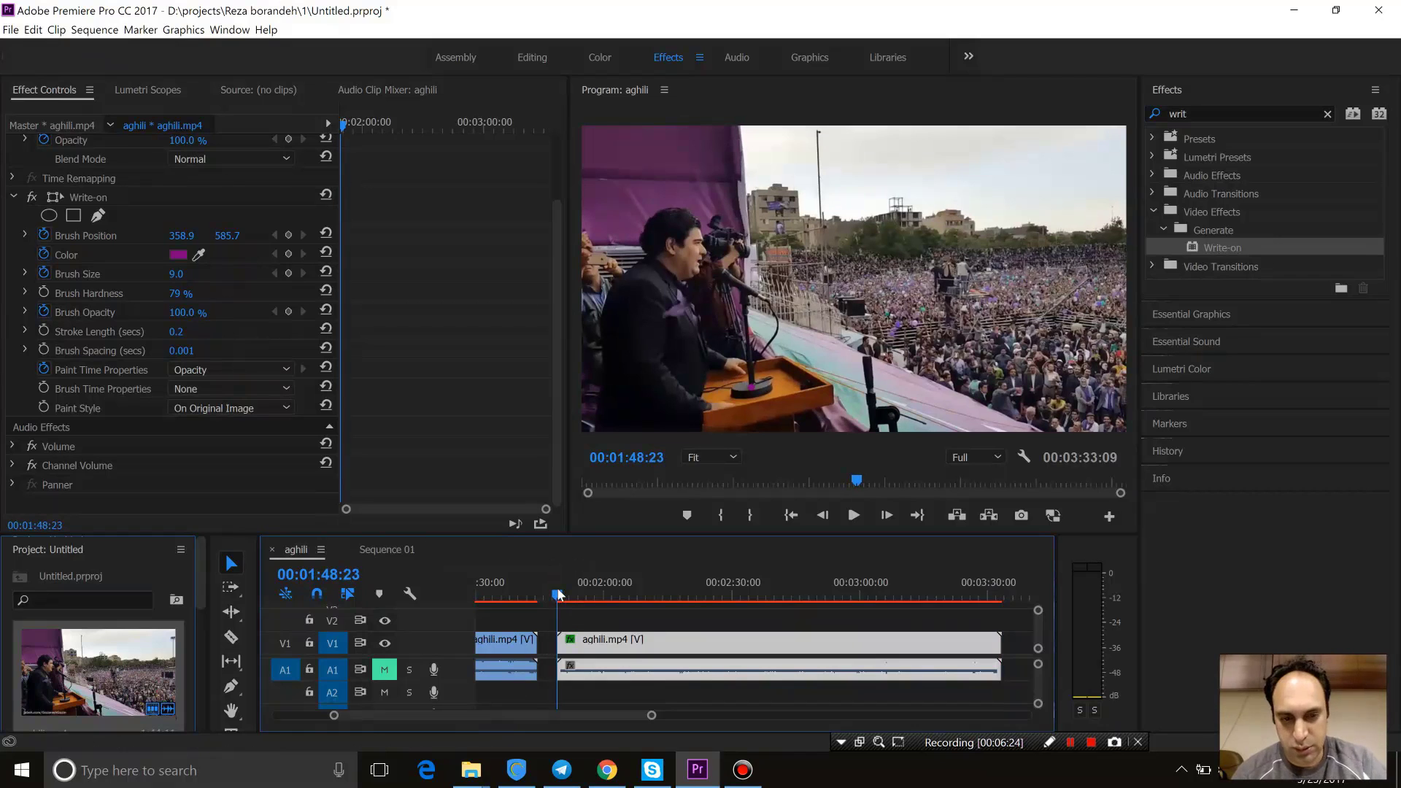
Step: Mark an In point at 00:01:48:23 and preview playback from it
{"action": "key", "text": "i"}
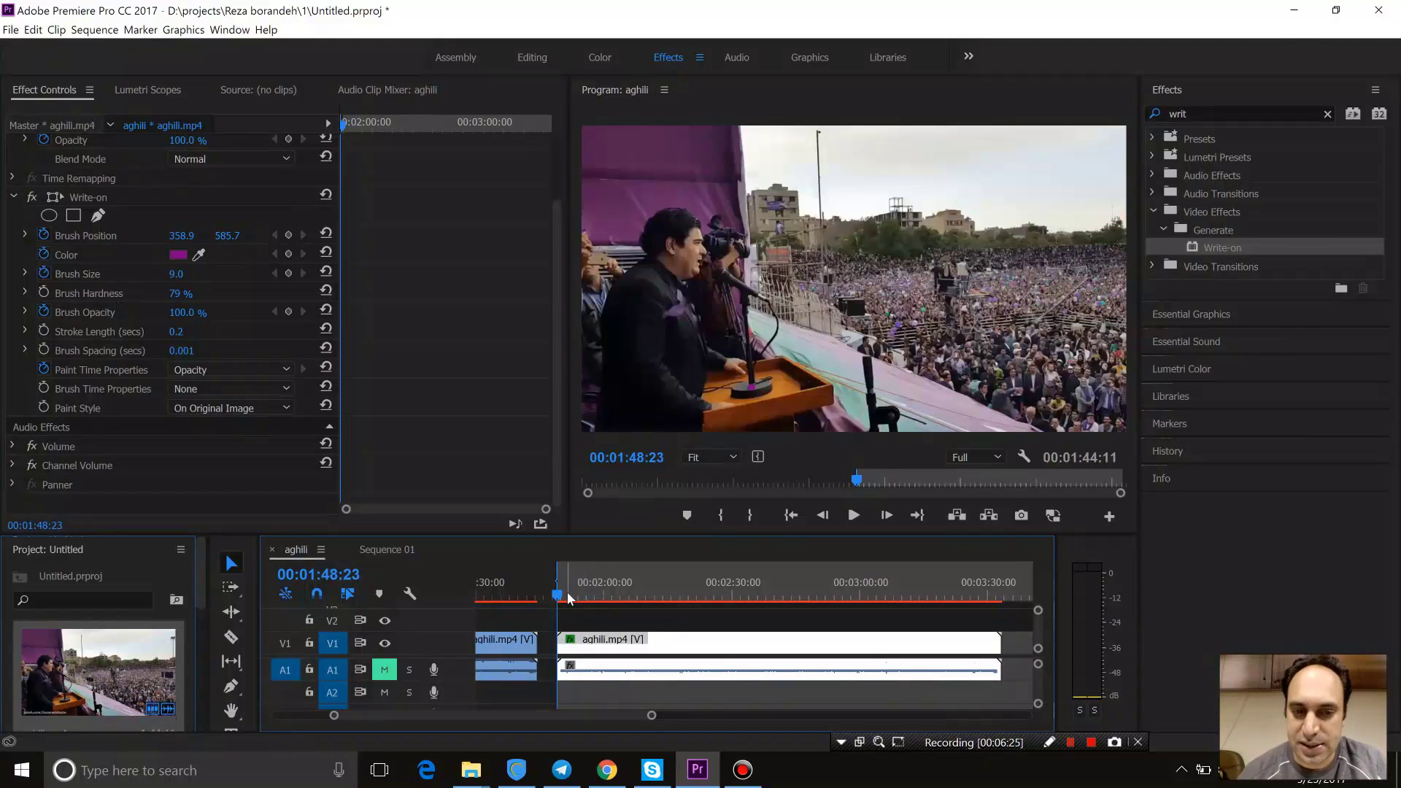
{"action": "key", "text": "space"}
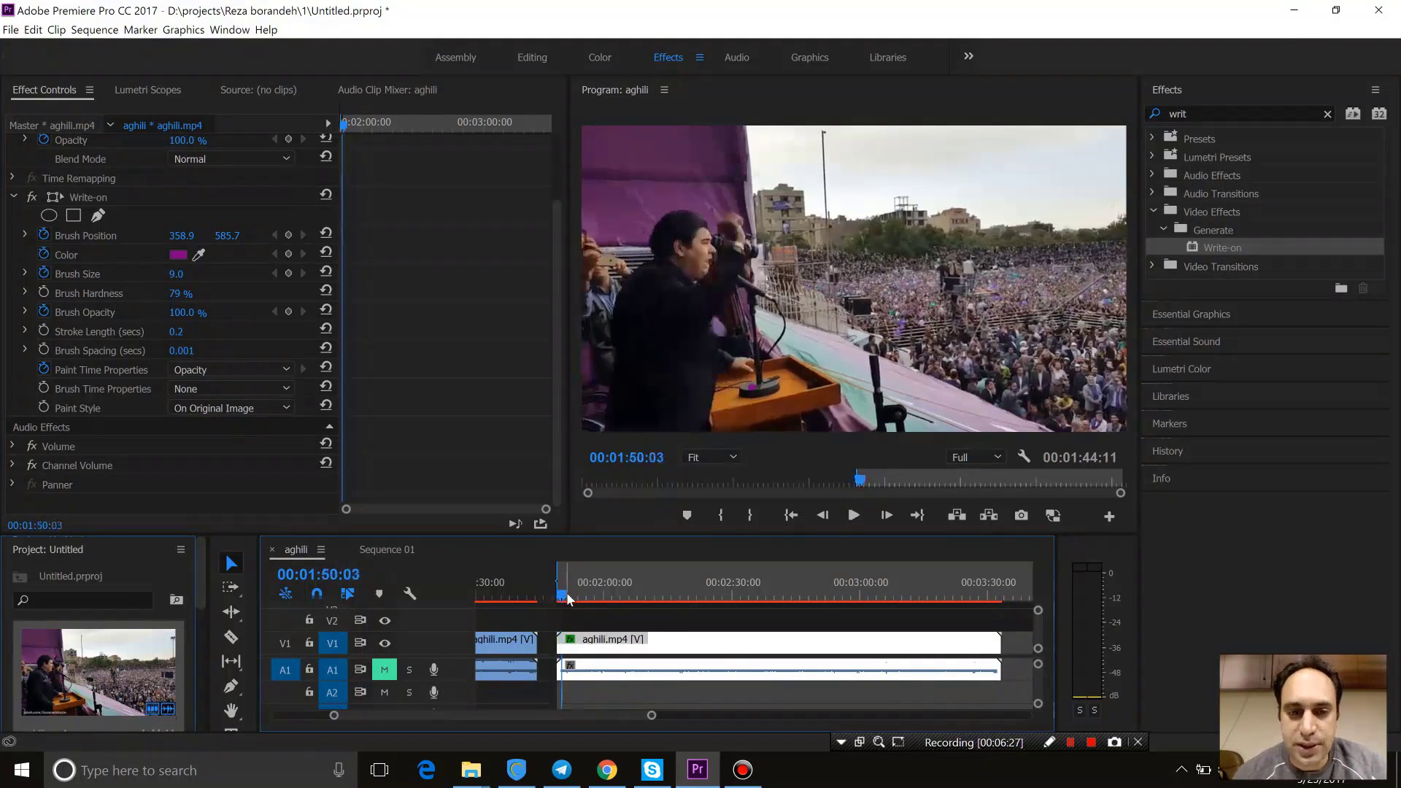
{"action": "key", "text": "space"}
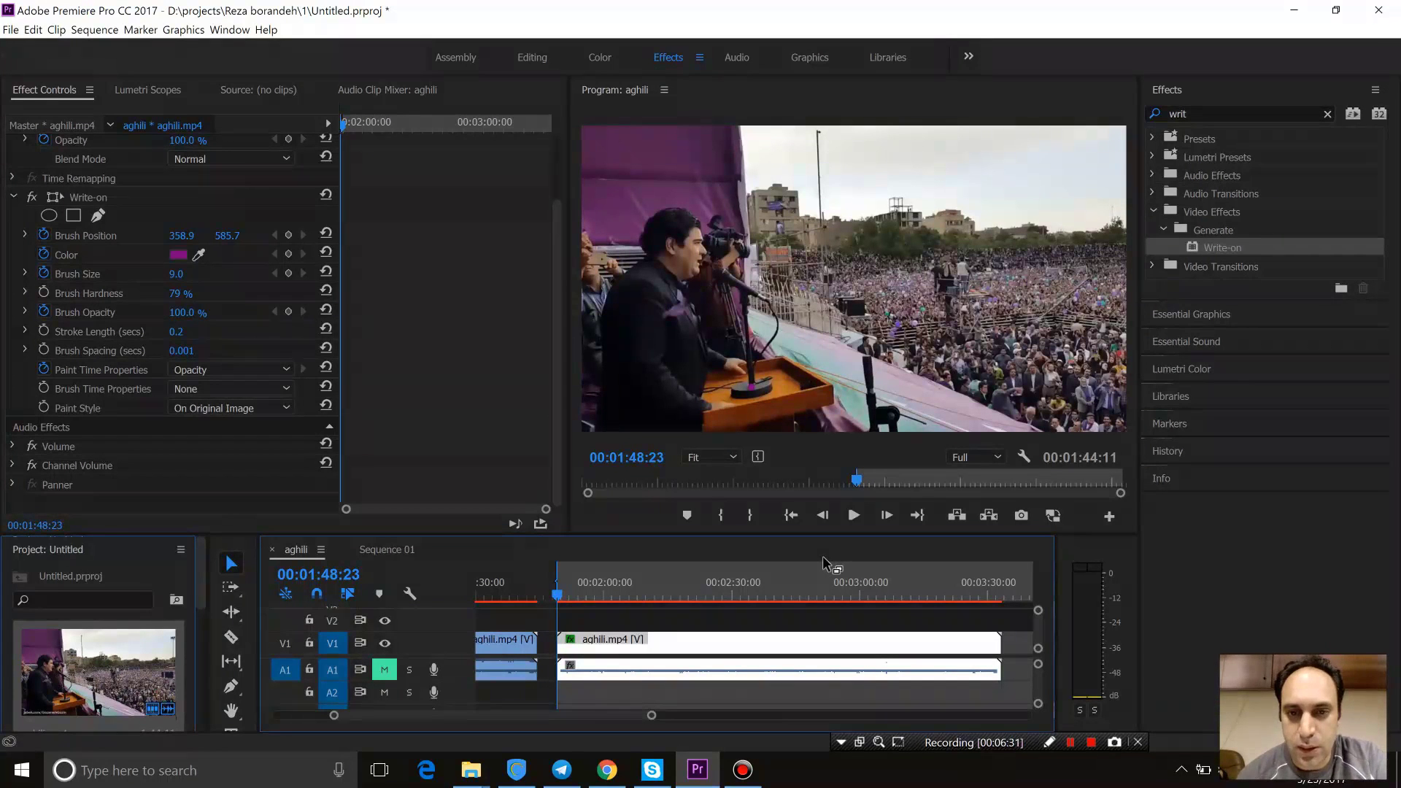
{"action": "key", "text": "Right"}
{"action": "key", "text": "Right"}
{"action": "key", "text": "Right"}
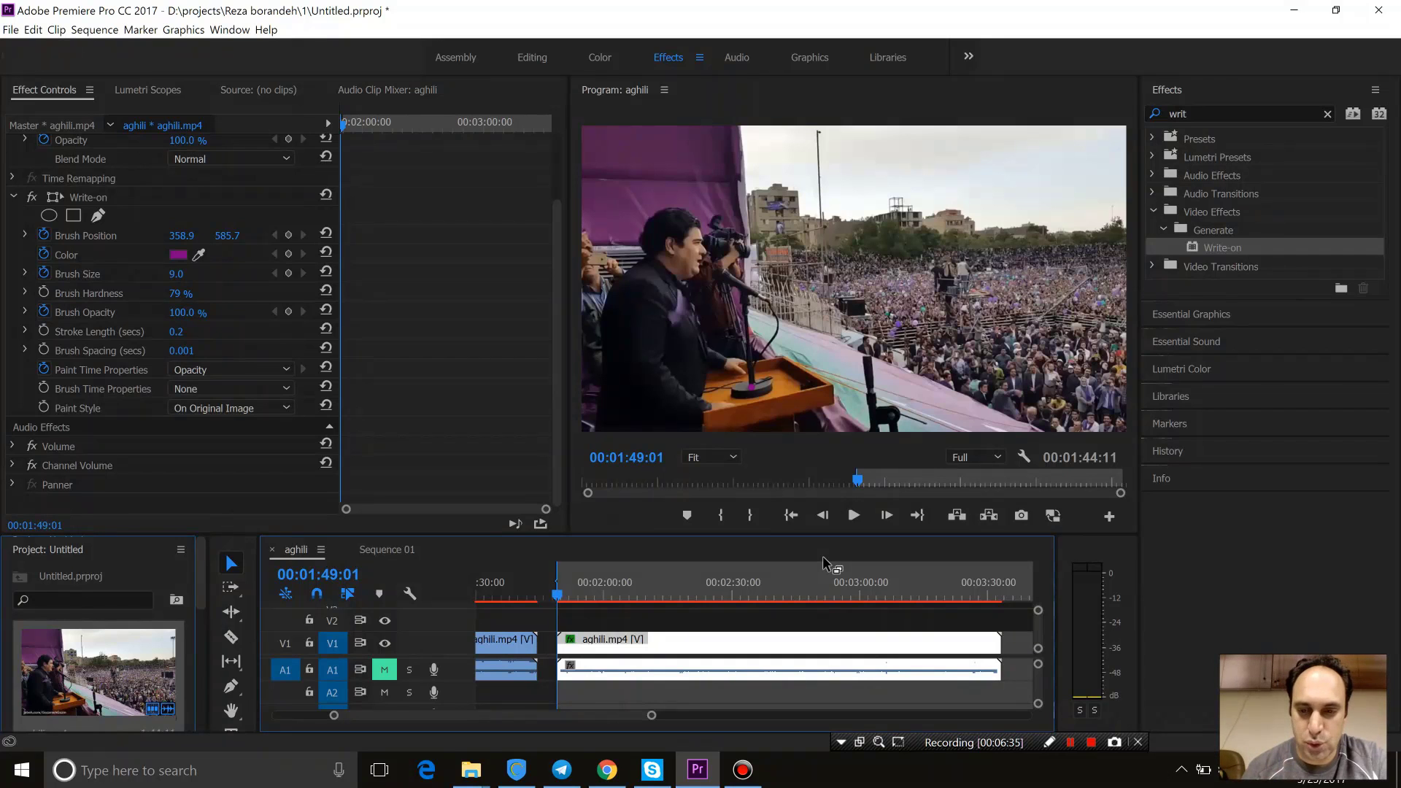
Step: Delete the old Write-on effect from the later aghili clip at 00:01:49:13
{"action": "key", "text": "Right"}
{"action": "key", "text": "Right"}
{"action": "key", "text": "Right"}
{"action": "key", "text": "Right"}
{"action": "key", "text": "Right"}
{"action": "key", "text": "Right"}
{"action": "key", "text": "Right"}
{"action": "key", "text": "Right"}
{"action": "key", "text": "Right"}
{"action": "key", "text": "Right"}
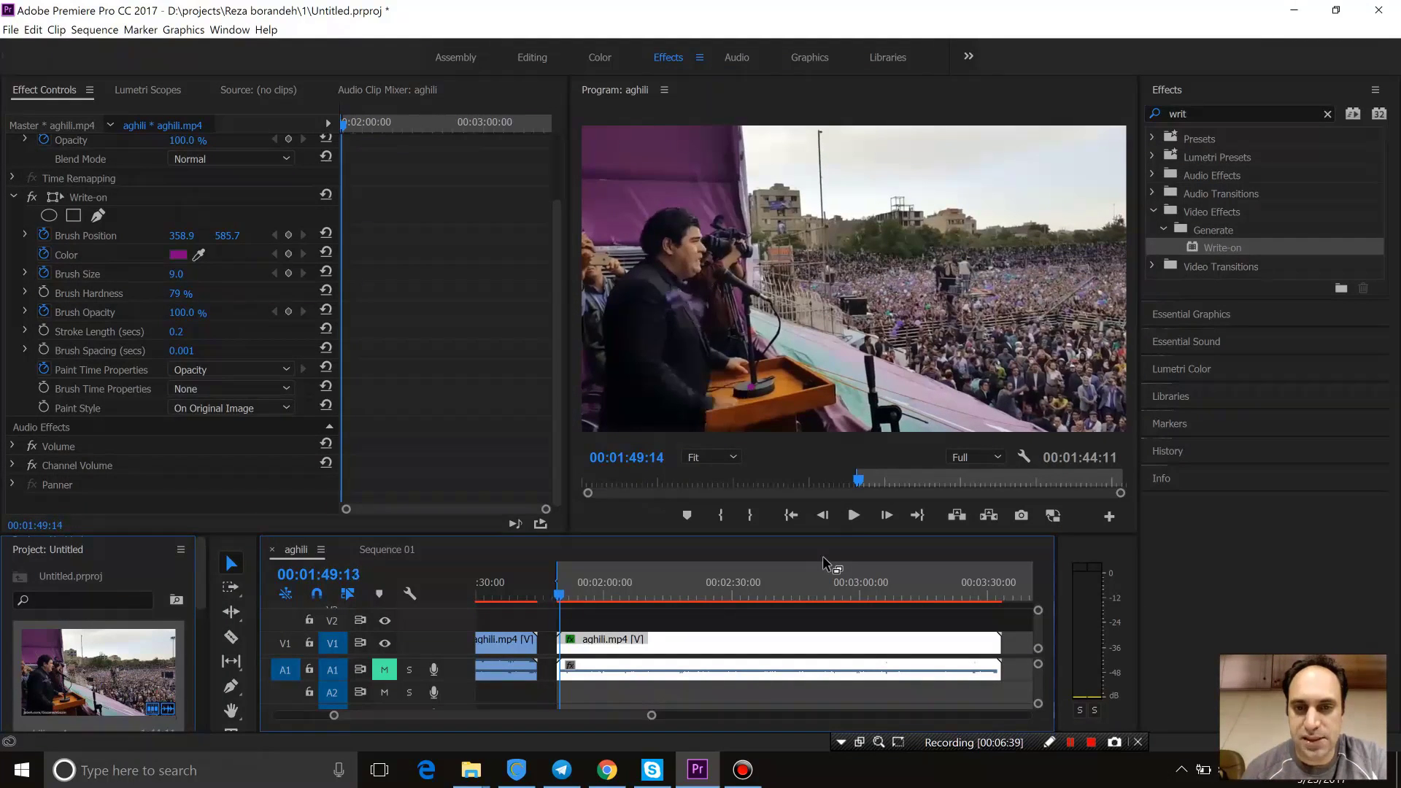
{"action": "key", "text": "Left"}
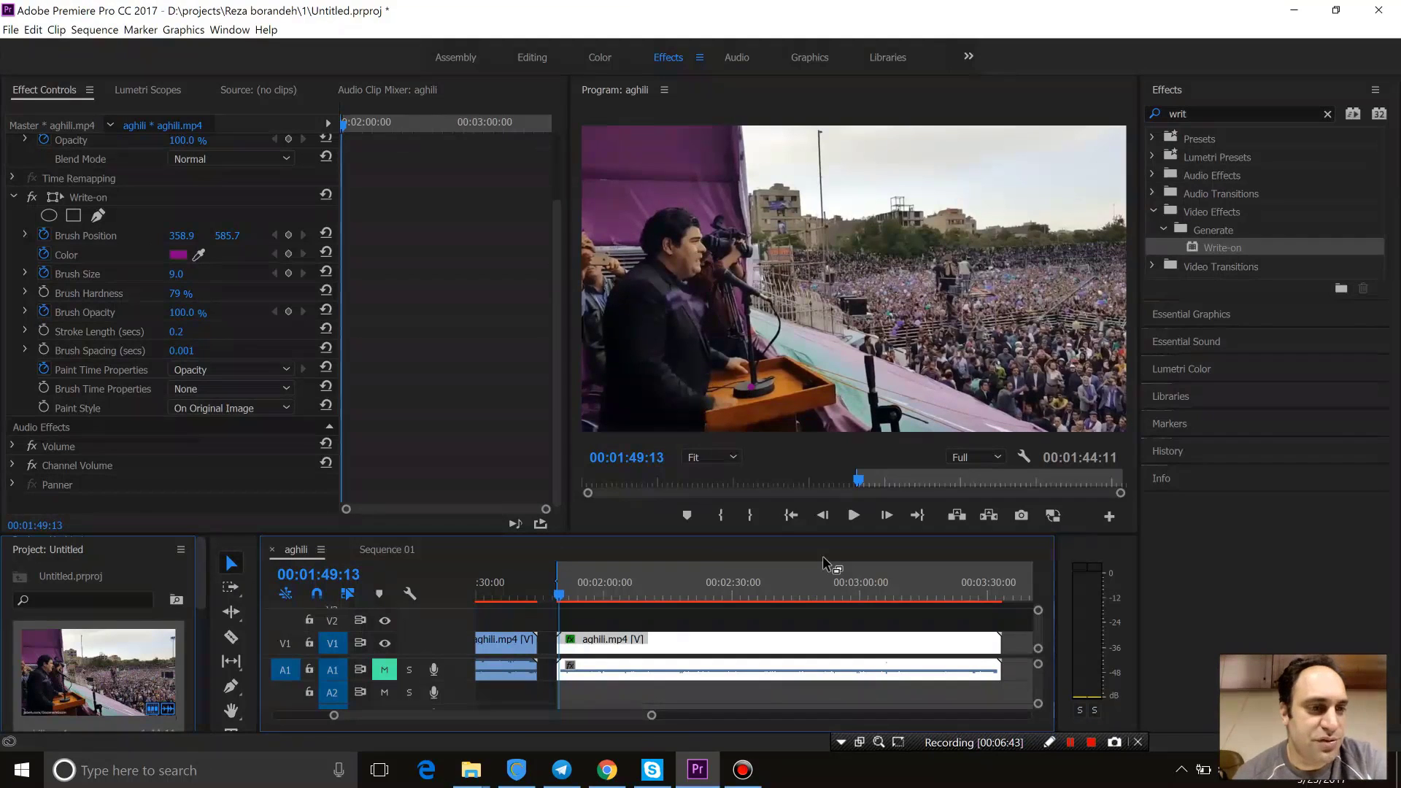
{"action": "left_click", "coordinate": [104, 194]}
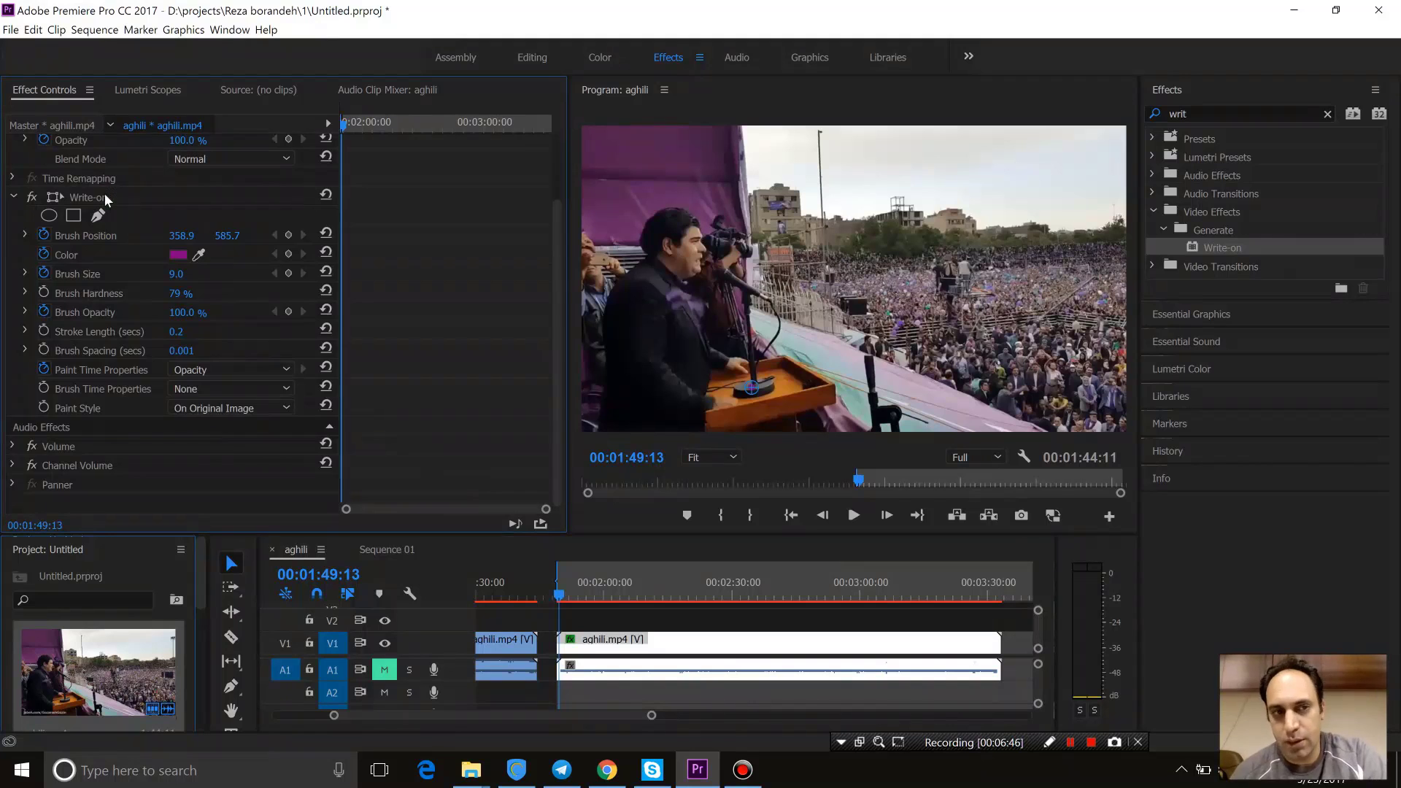
{"action": "key", "text": "Delete"}
Step: Search the Effects panel for 'WR' to find Write-on
{"action": "left_click", "coordinate": [1324, 110]}
{"action": "left_click", "coordinate": [1231, 115]}
{"action": "type", "text": "WRITE"}
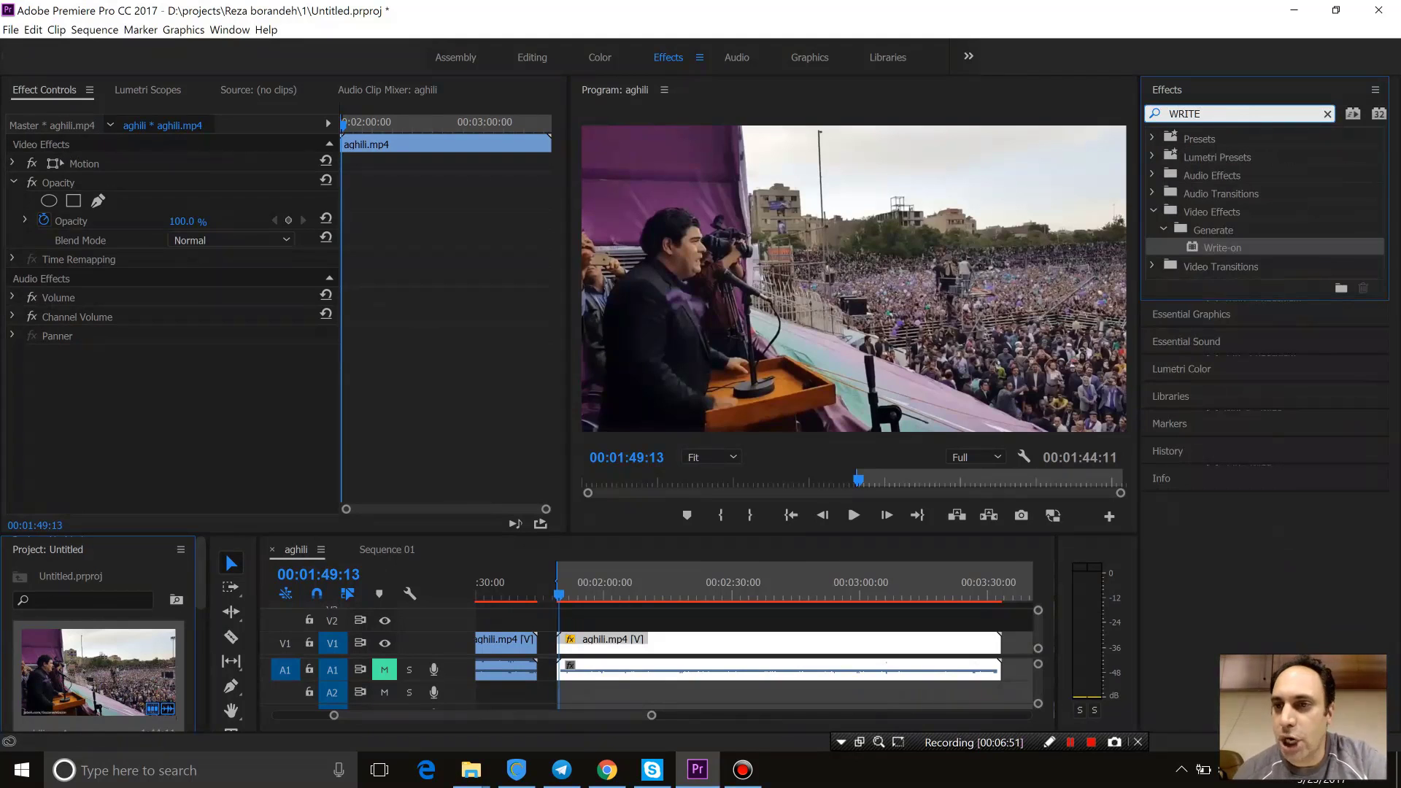
Step: Apply Write-on to the later aghili clip and set Brush Size to 20
{"action": "left_click_drag", "start_coordinate": [1225, 251], "coordinate": [83, 458]}
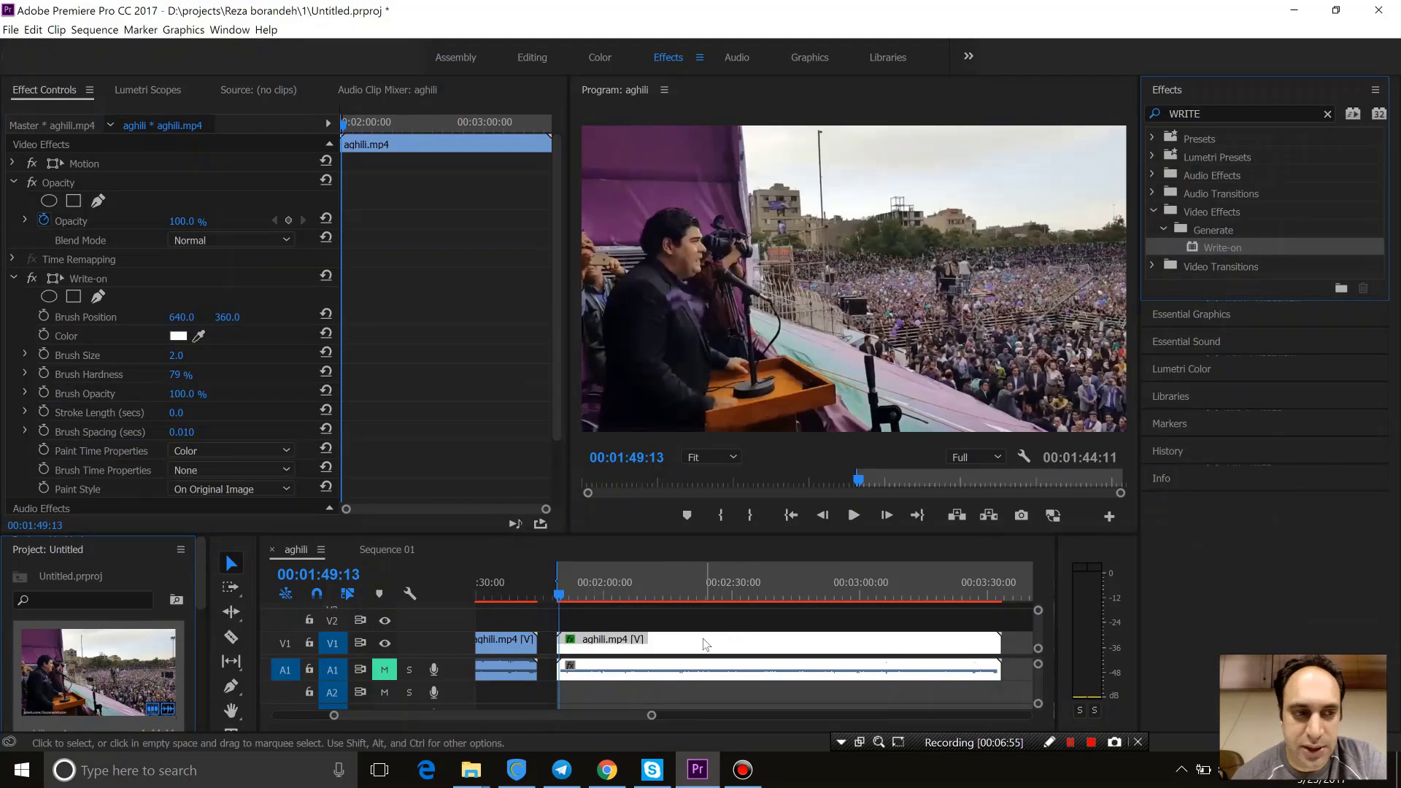
{"action": "scroll", "coordinate": [543, 434], "scroll_direction": "down", "scroll_amount": 2}
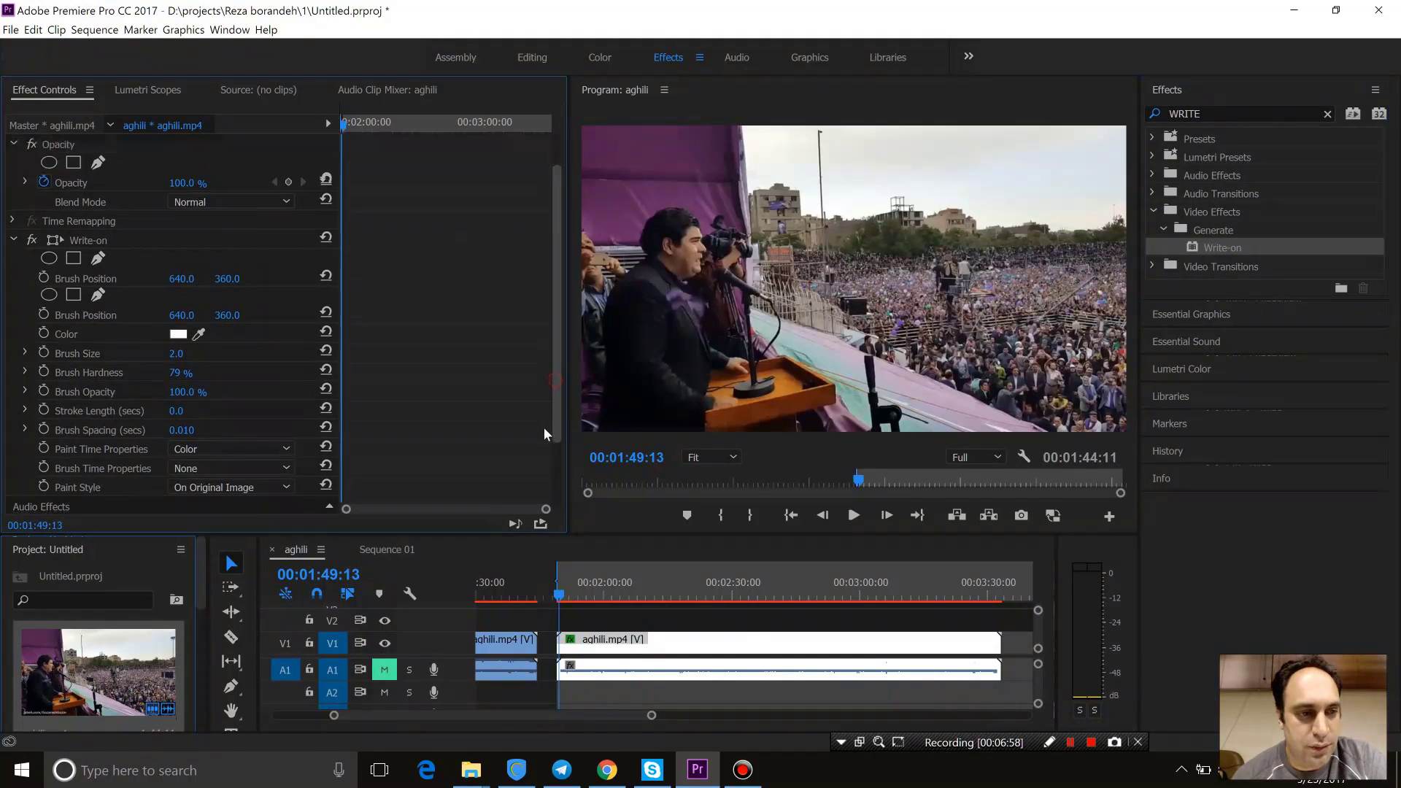
{"action": "scroll", "coordinate": [542, 447], "scroll_direction": "up", "scroll_amount": 1}
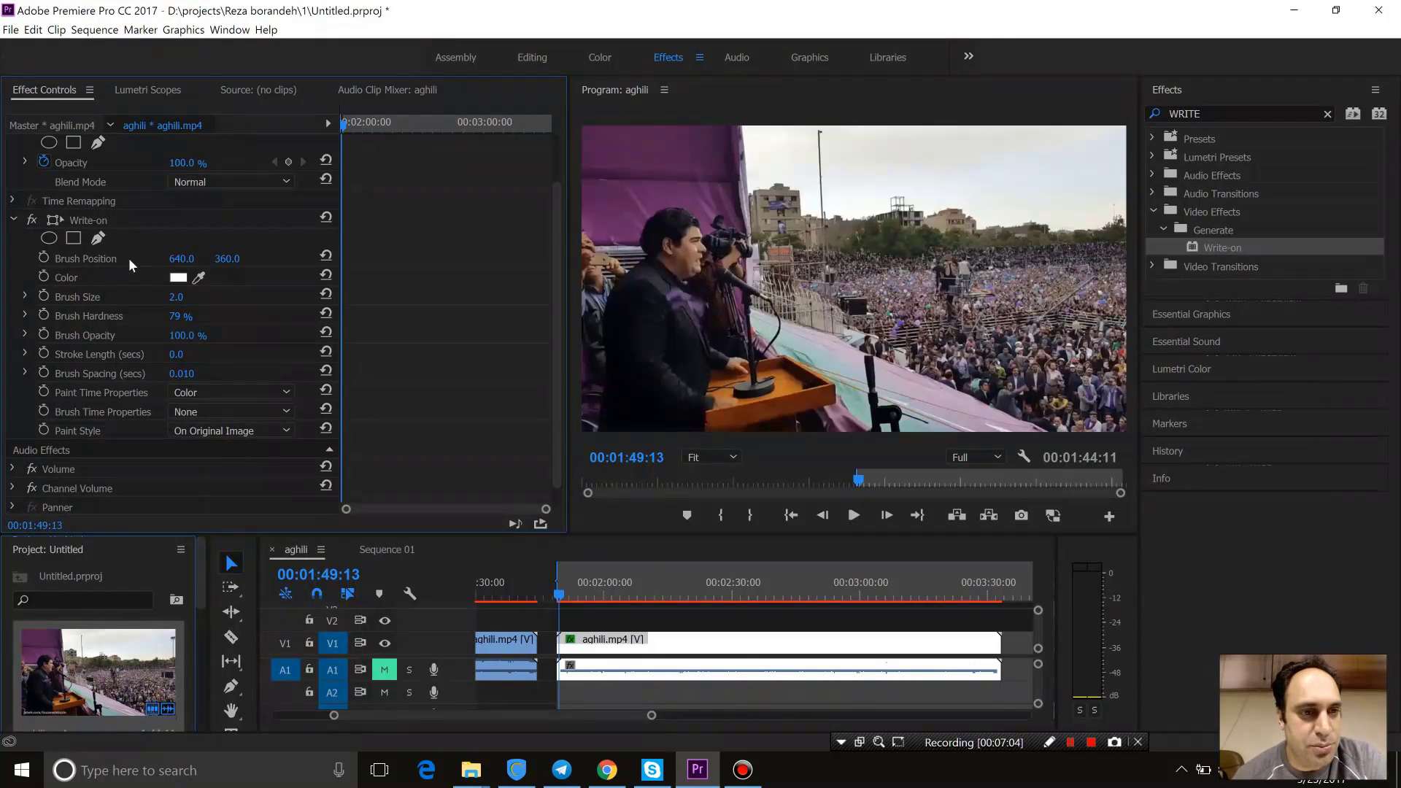
{"action": "left_click", "coordinate": [189, 295]}
{"action": "type", "text": "20"}
{"action": "key", "text": "Return"}
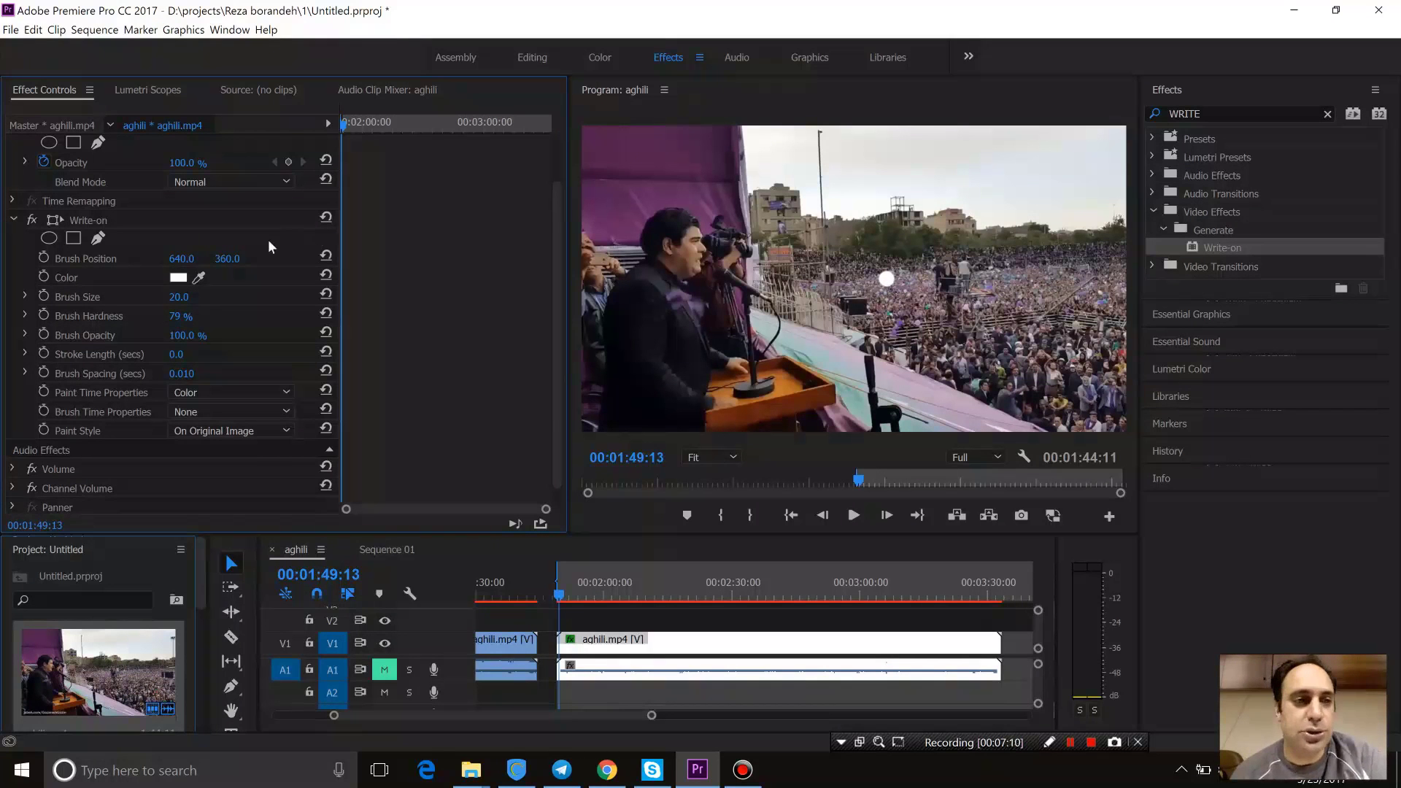
Step: Set the Write-on brush color to bright yellow FBFF00
{"action": "left_click", "coordinate": [178, 278]}
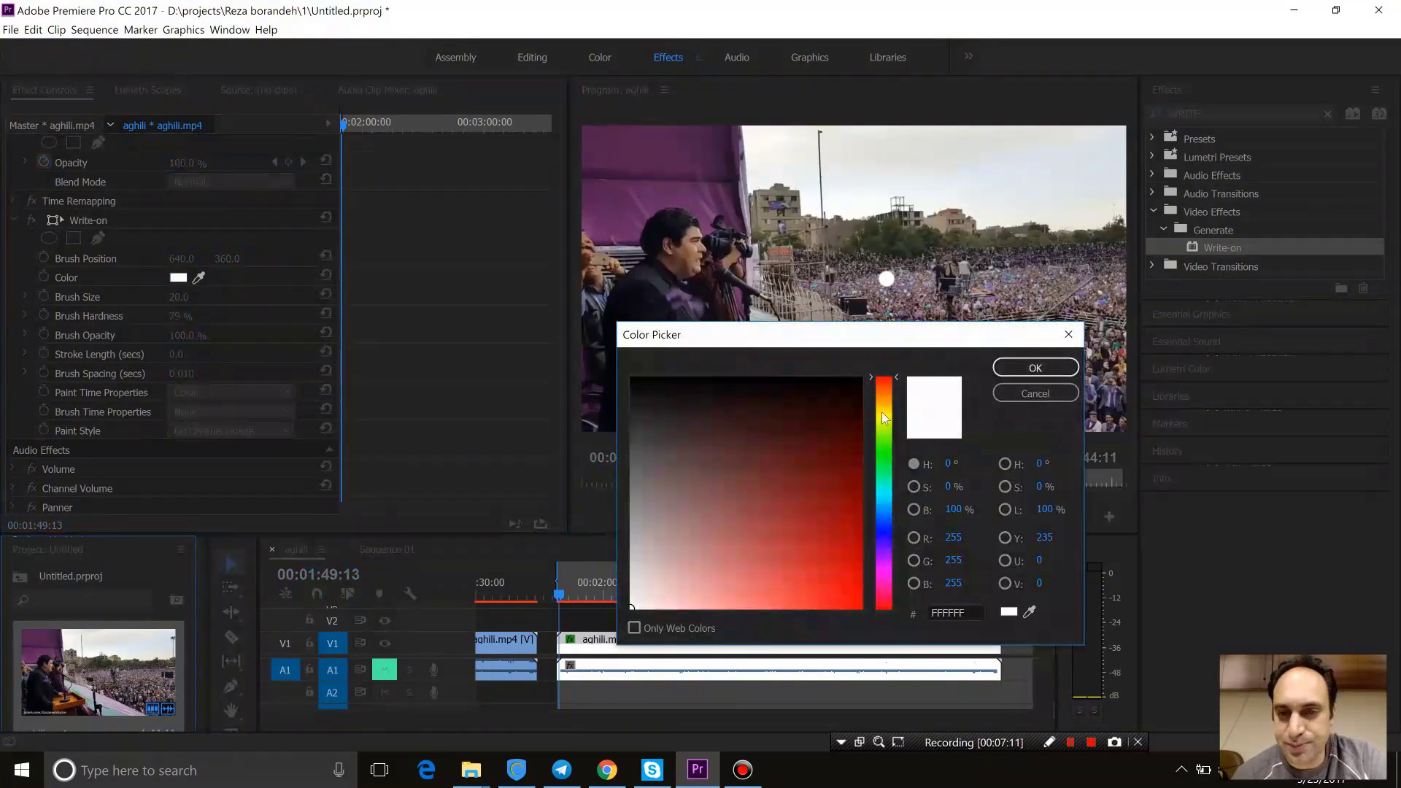
{"action": "left_click", "coordinate": [883, 416]}
{"action": "left_click_drag", "start_coordinate": [813, 472], "coordinate": [903, 647]}
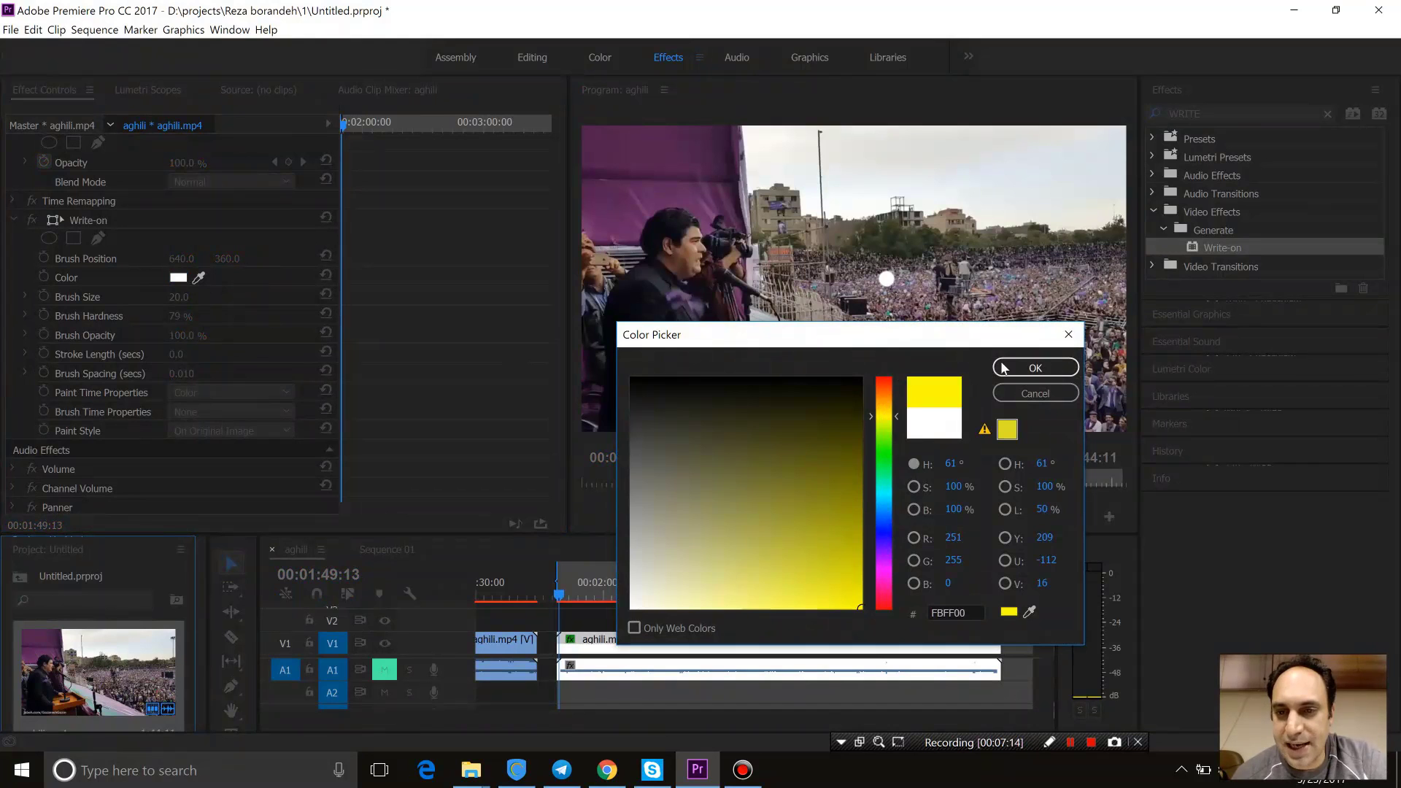
{"action": "left_click", "coordinate": [1004, 367]}
{"action": "left_click", "coordinate": [883, 292]}
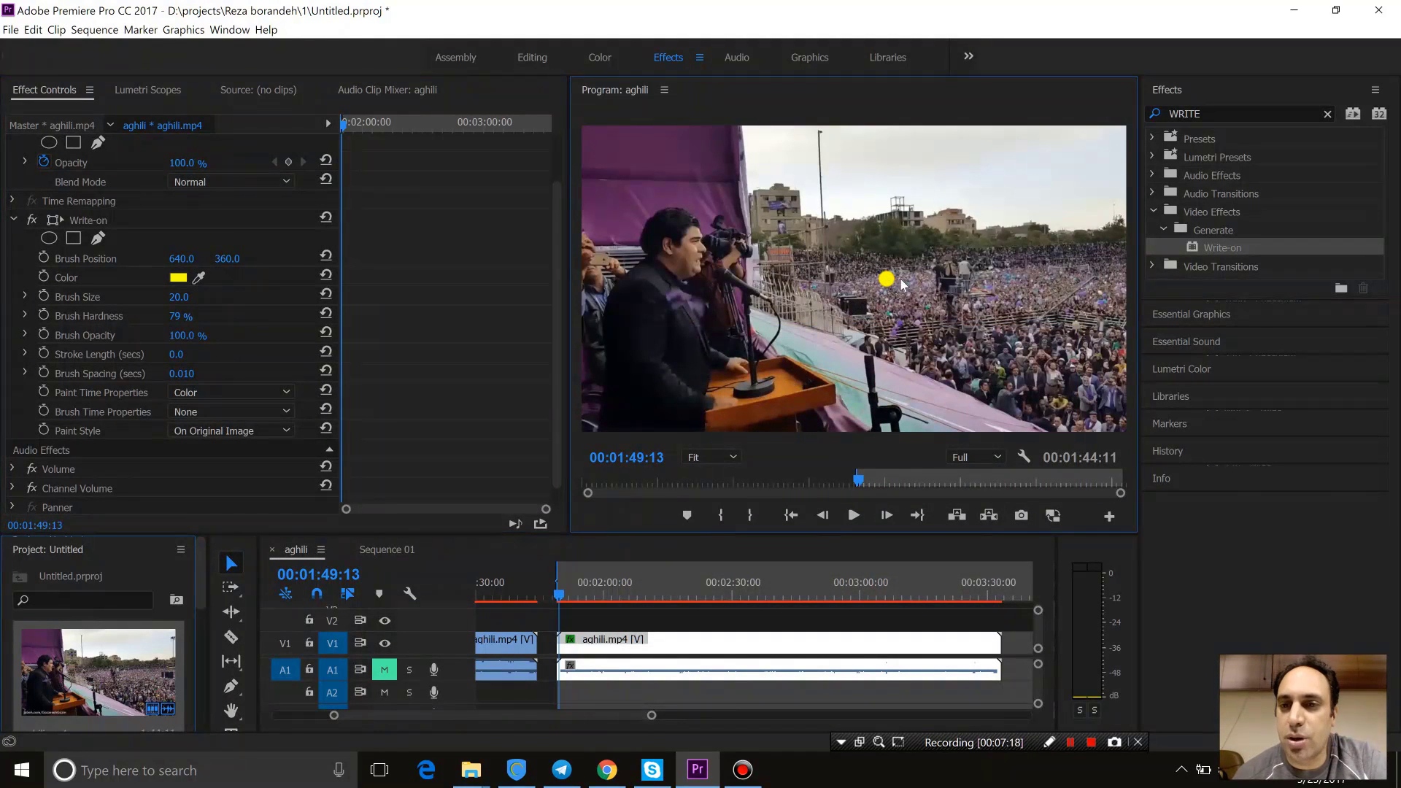
Step: Move the Brush Position to 322, 619 on the podium
{"action": "left_click_drag", "start_coordinate": [180, 258], "coordinate": [119, 258]}
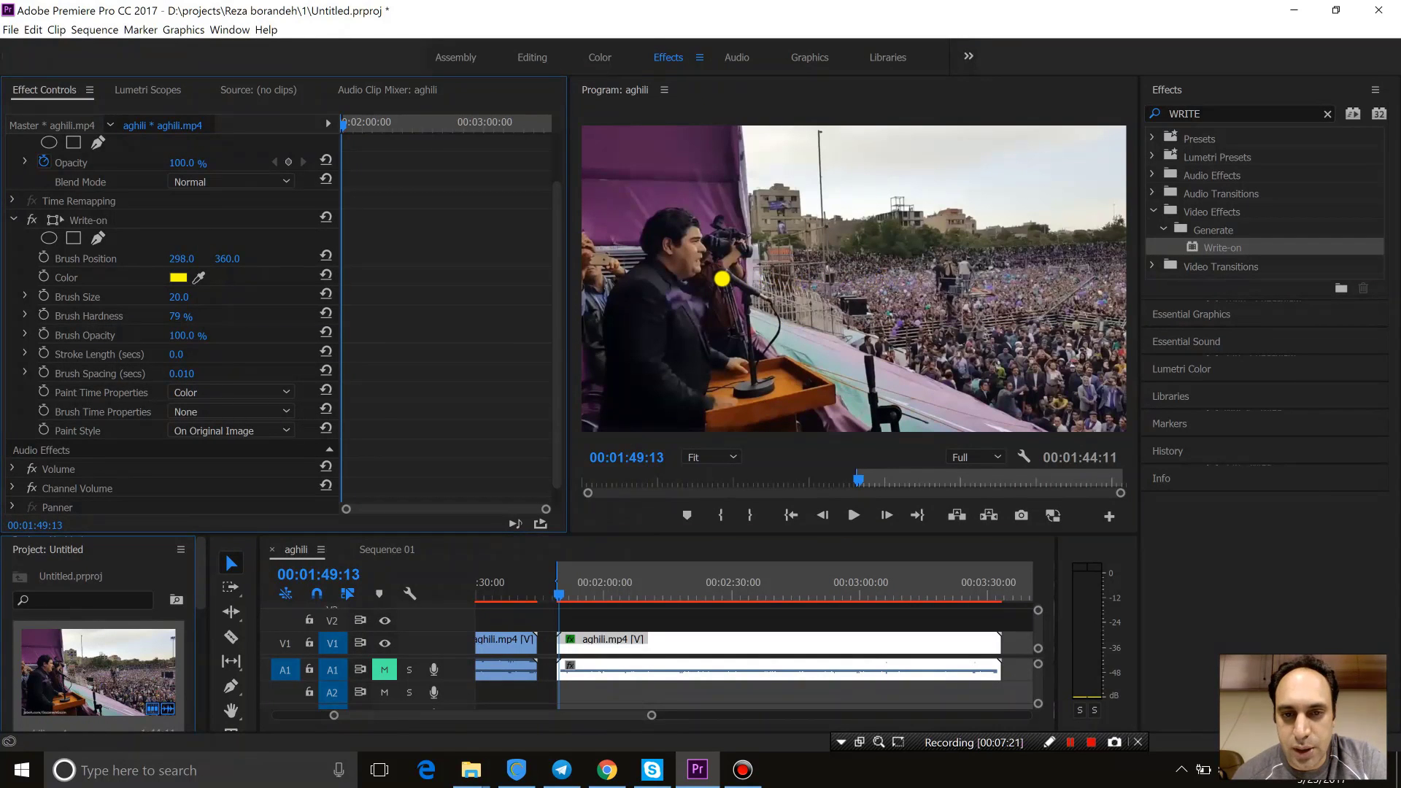
{"action": "left_click_drag", "start_coordinate": [227, 259], "coordinate": [277, 259]}
{"action": "left_click_drag", "start_coordinate": [181, 259], "coordinate": [209, 258]}
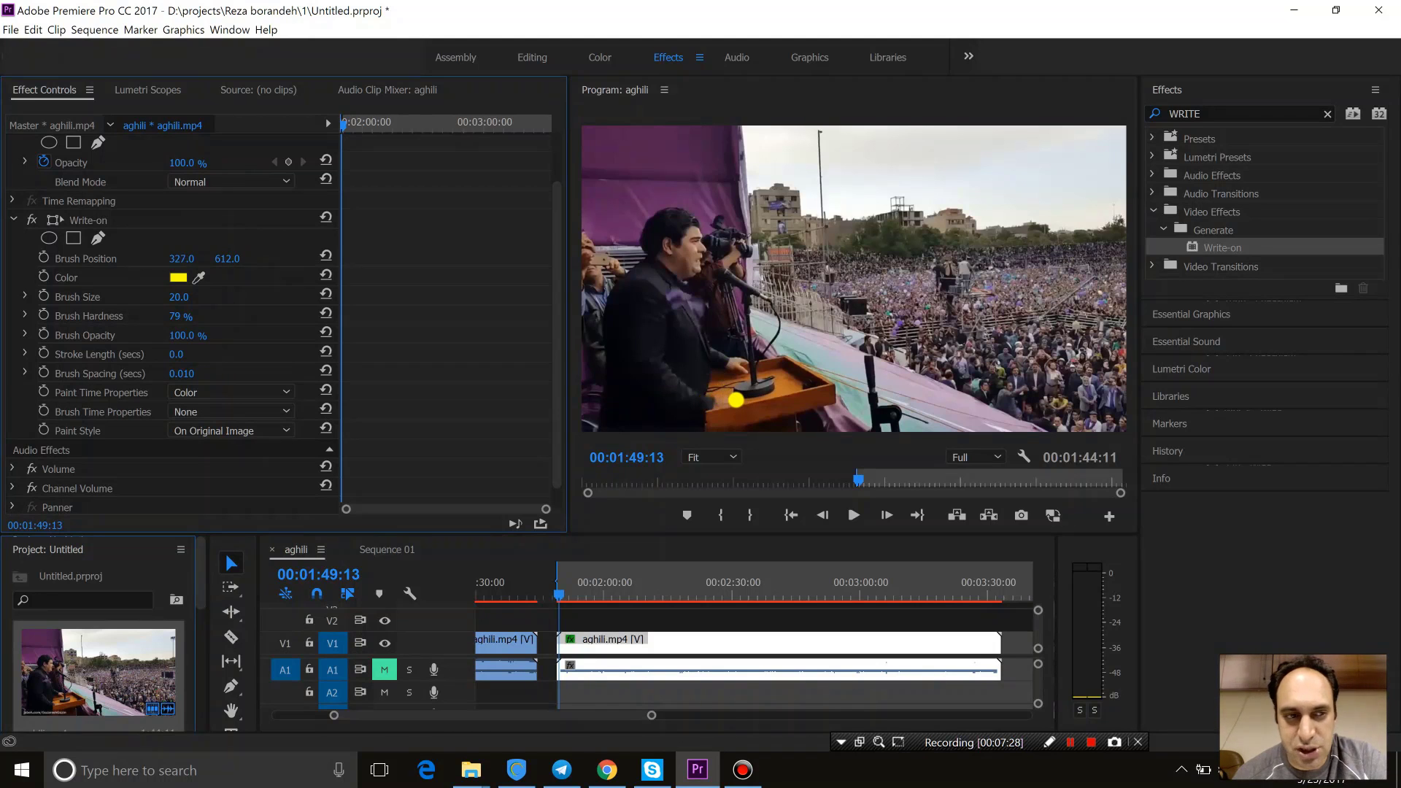
Step: Reduce Brush Size to 10 and keyframe Brush Position at 00:01:49:13
{"action": "left_click", "coordinate": [179, 296]}
{"action": "type", "text": "10"}
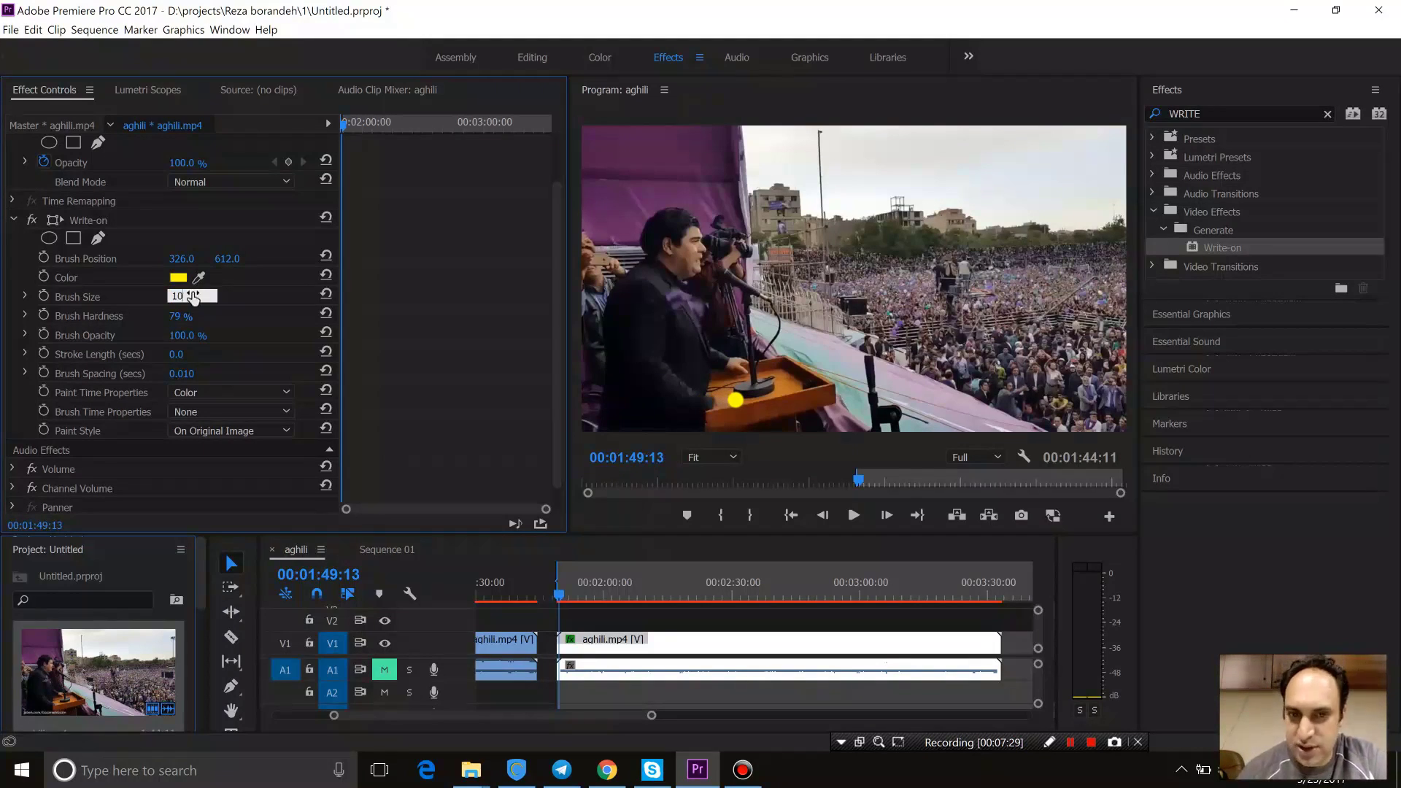
{"action": "key", "text": "Return"}
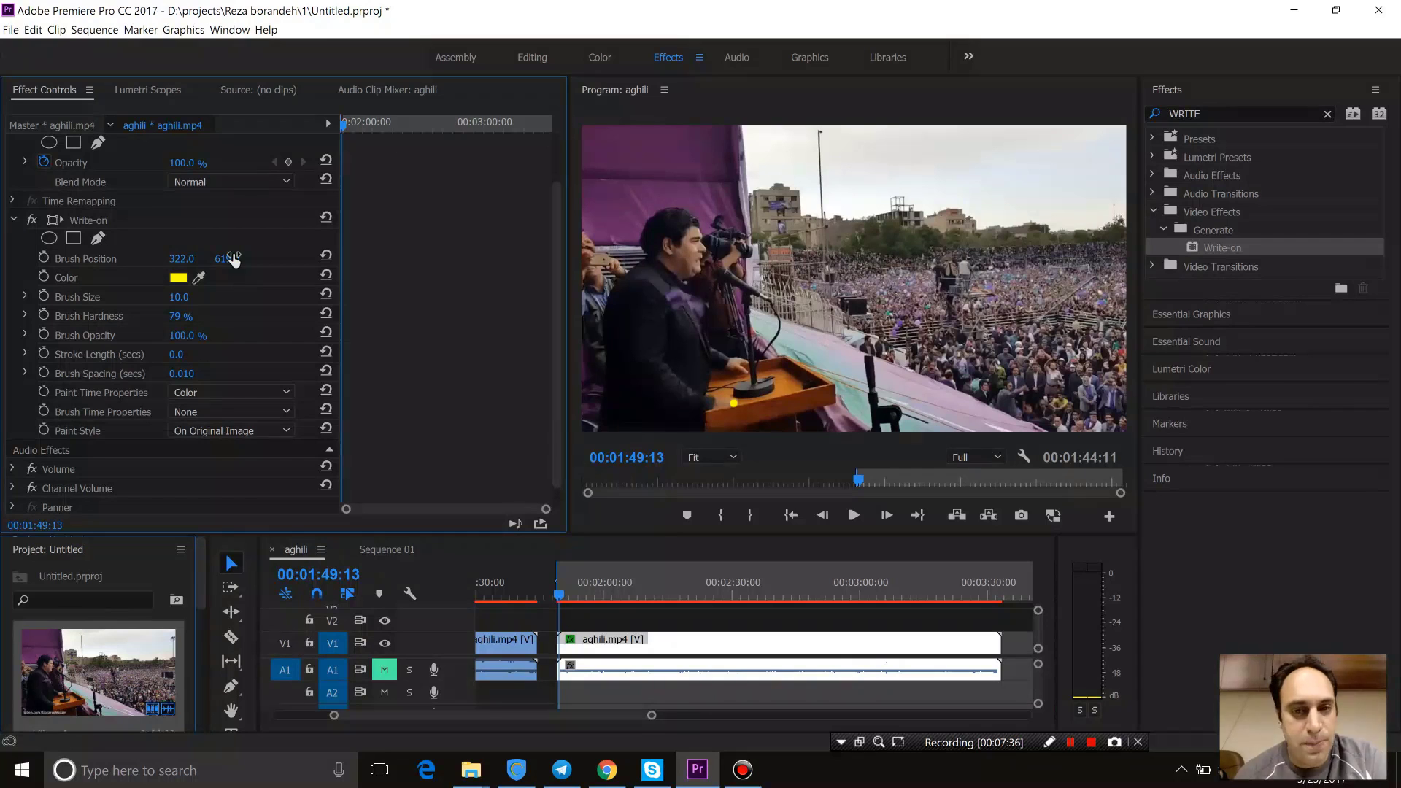
{"action": "left_click", "coordinate": [46, 257]}
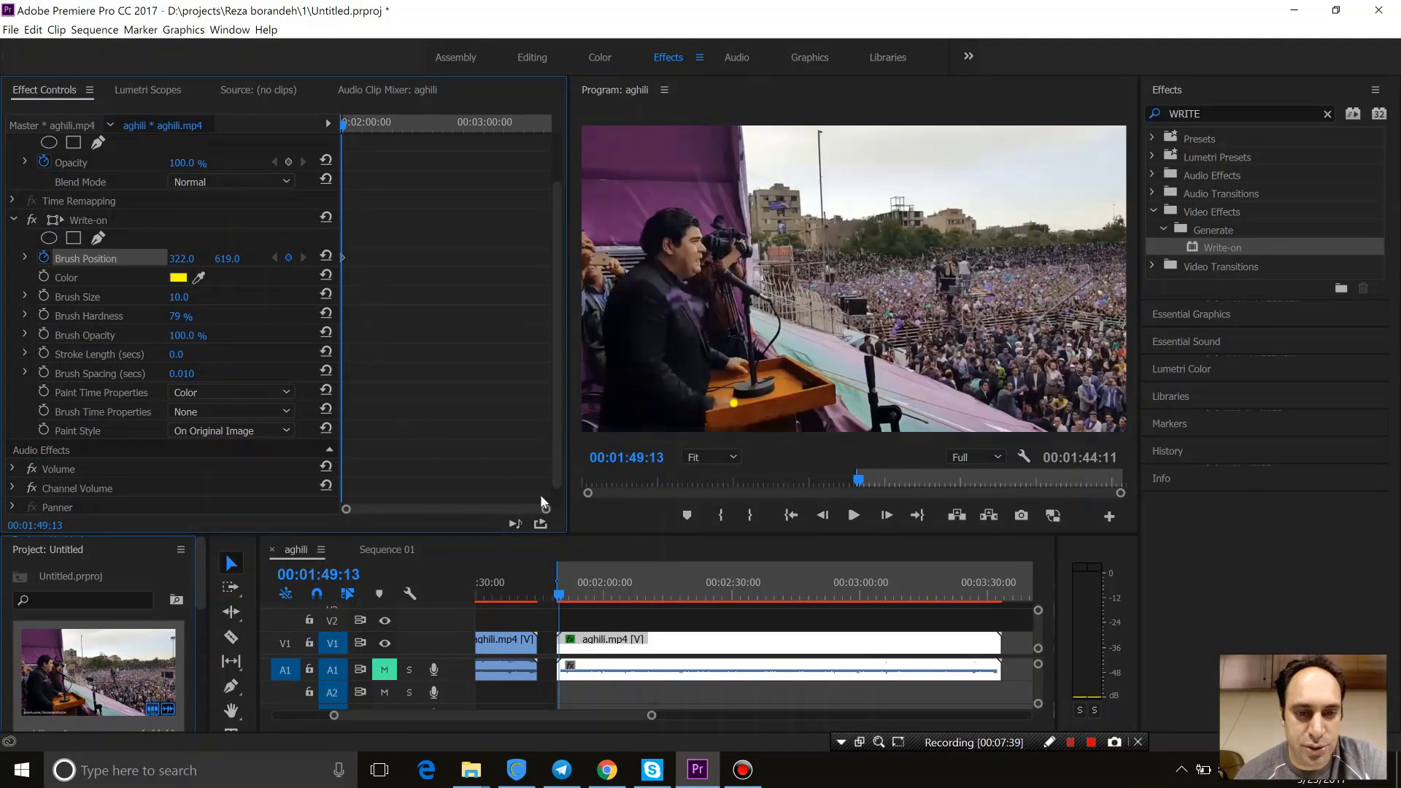
{"action": "left_click_drag", "start_coordinate": [545, 510], "coordinate": [410, 510]}
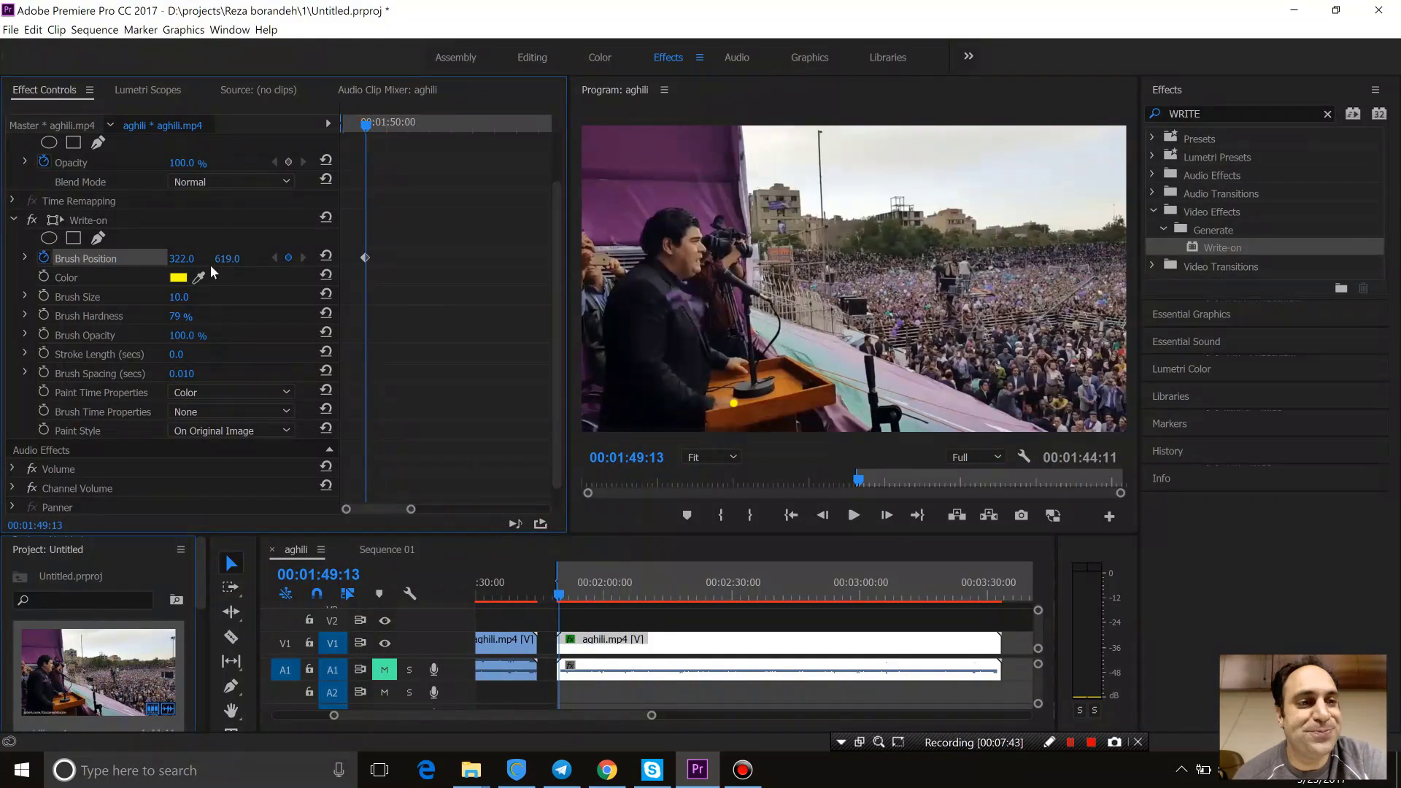
Step: Keyframe Brush Position frame by frame from the podium up to the microphone, reaching 399, 242 at 00:01:50:00
{"action": "key", "text": "Right"}
{"action": "key", "text": "Right"}
{"action": "key", "text": "Right"}
{"action": "key", "text": "Right"}
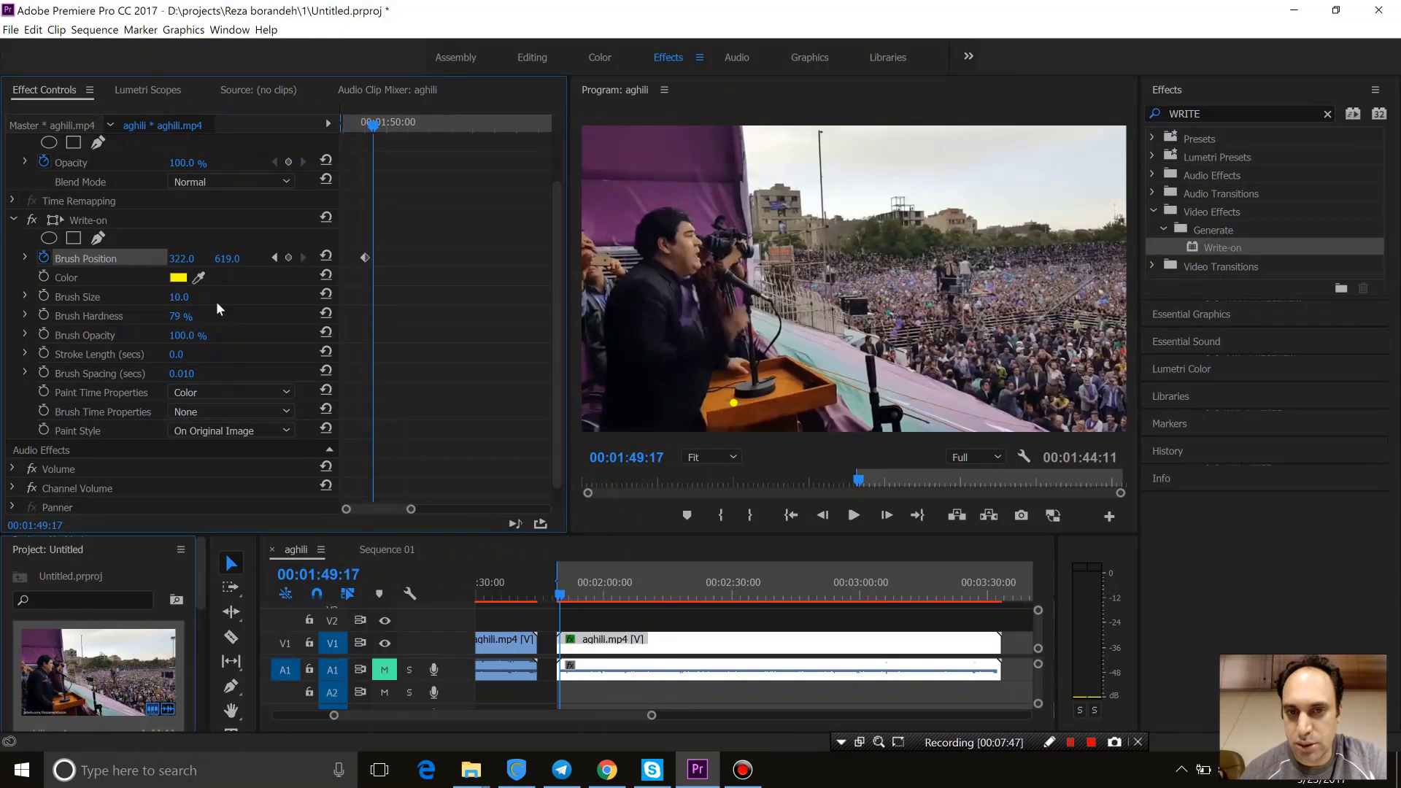
{"action": "key", "text": "Left"}
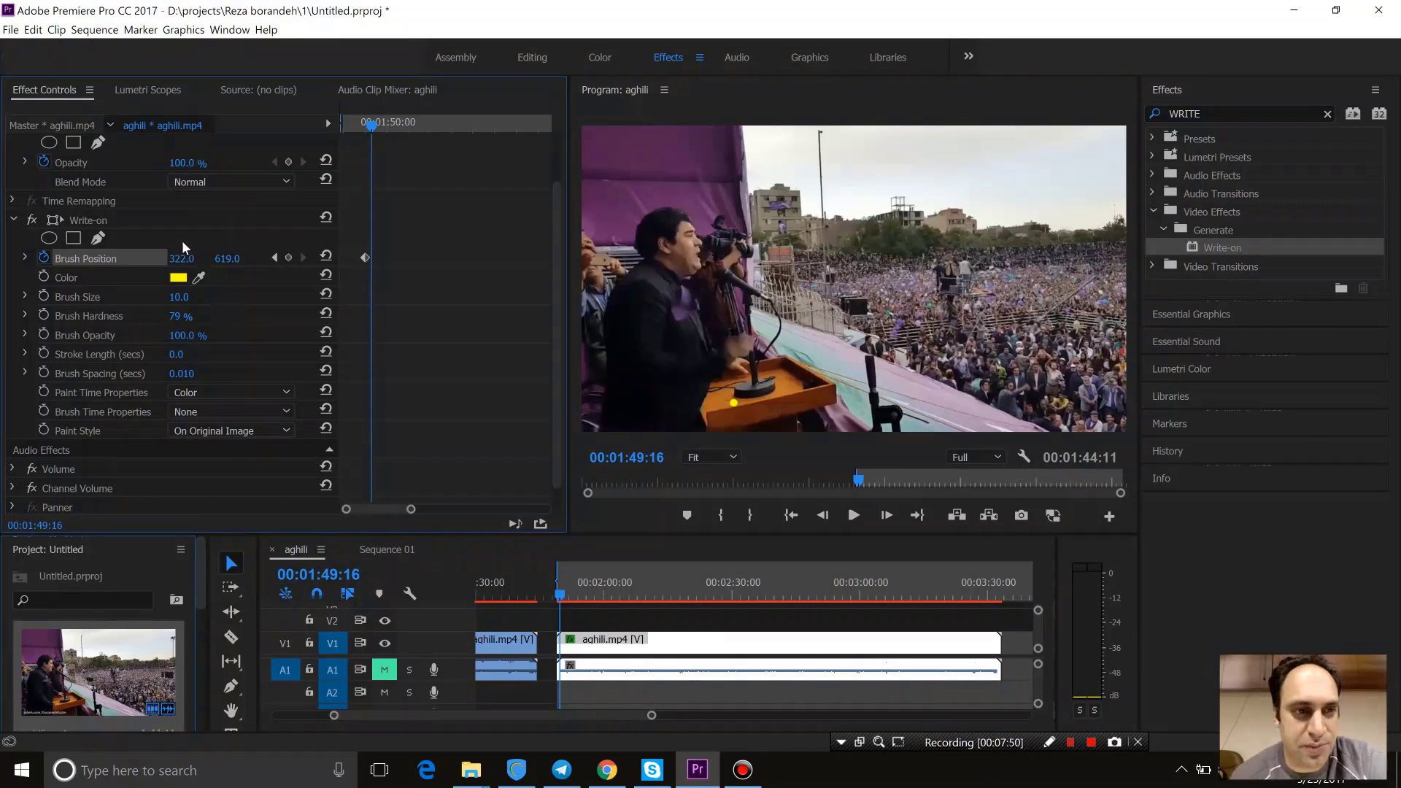
{"action": "left_click_drag", "start_coordinate": [186, 263], "coordinate": [205, 258]}
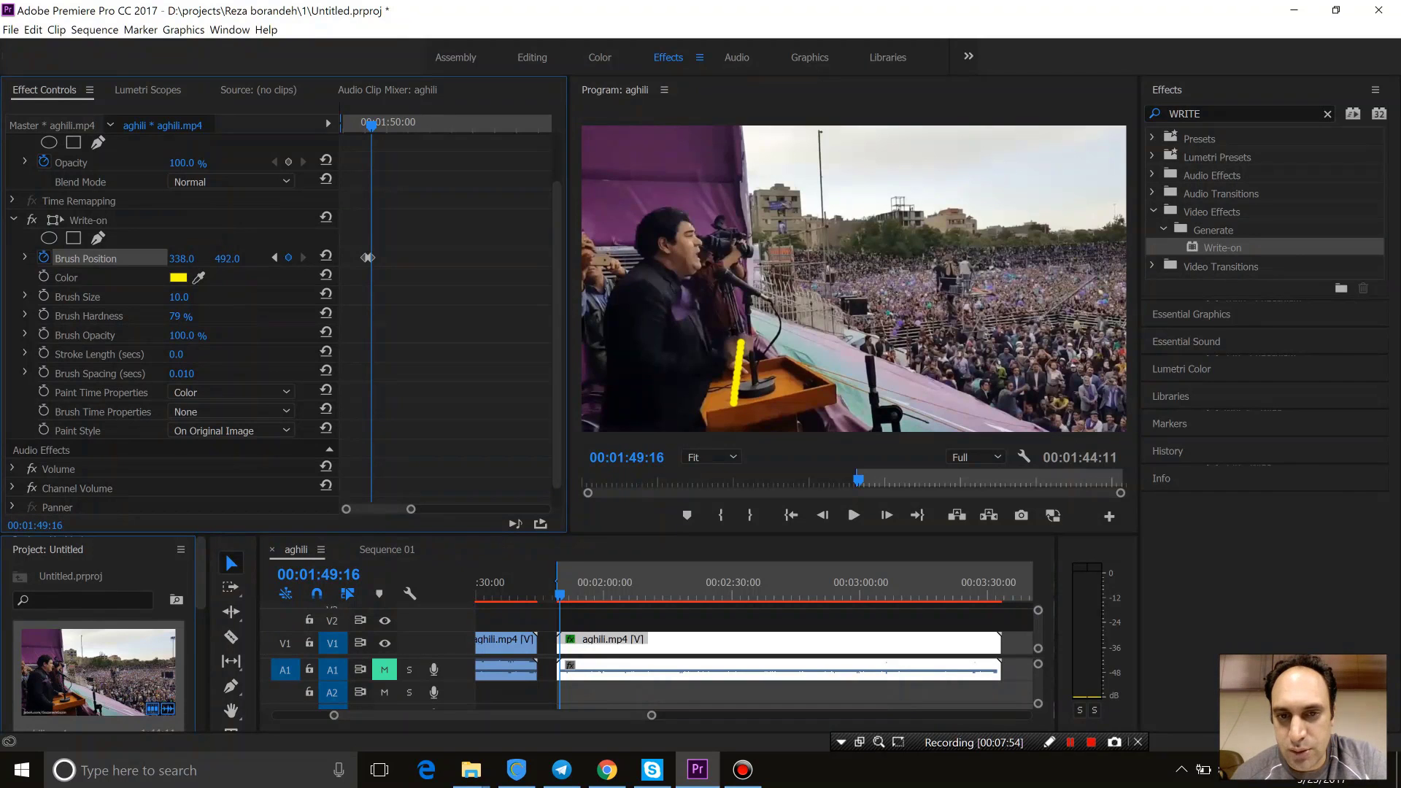
{"action": "left_click_drag", "start_coordinate": [181, 258], "coordinate": [187, 258]}
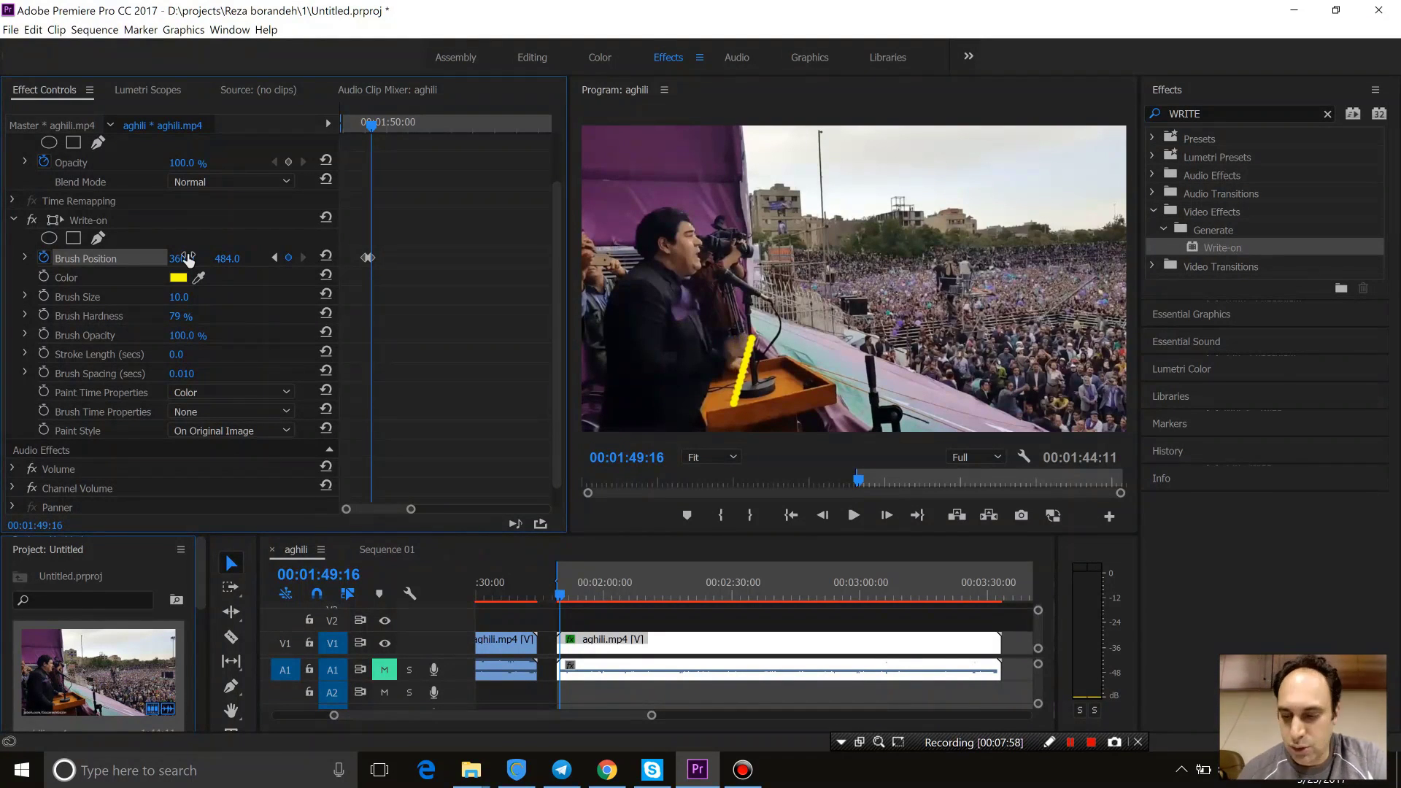
{"action": "key", "text": "Right"}
{"action": "key", "text": "Right"}
{"action": "key", "text": "Right"}
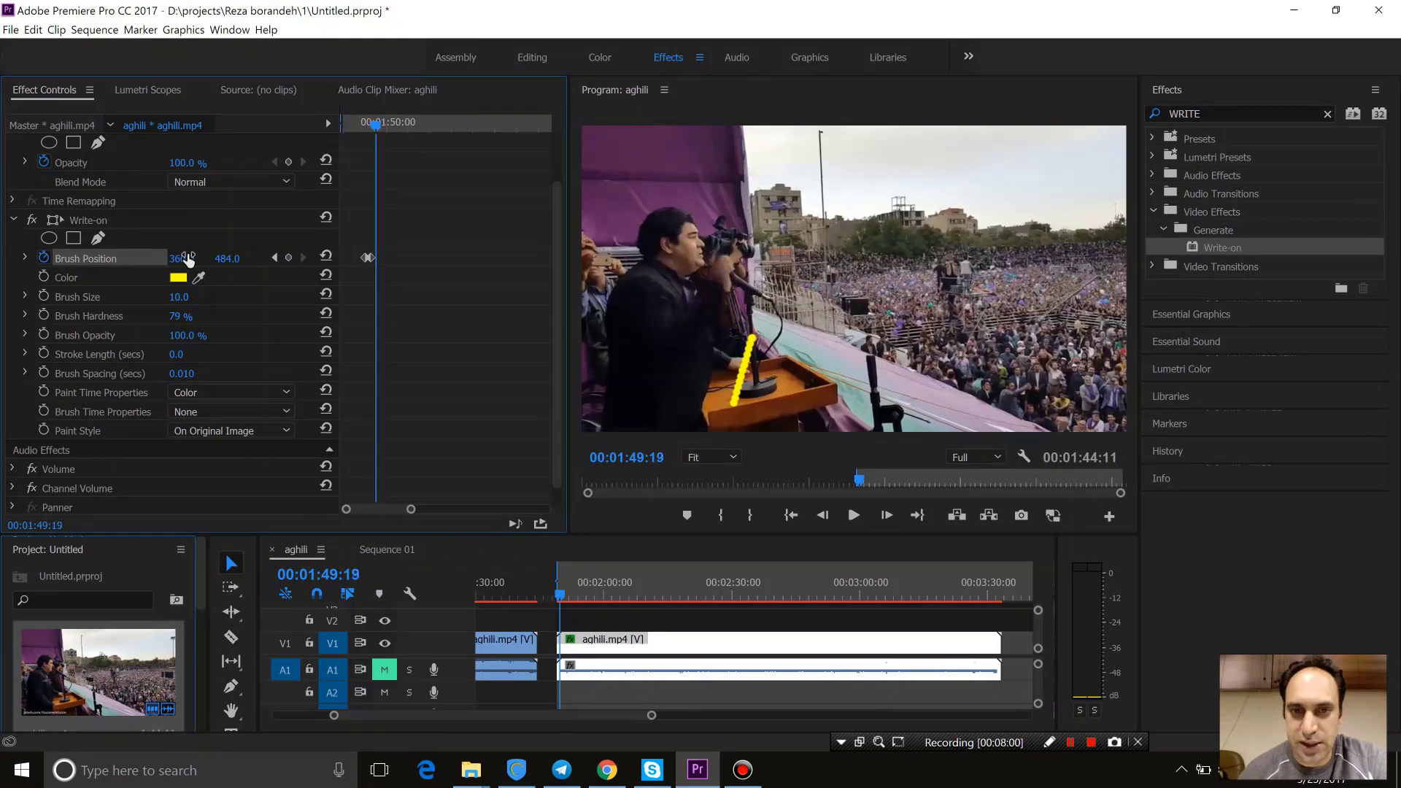
{"action": "left_click_drag", "start_coordinate": [188, 260], "coordinate": [221, 255]}
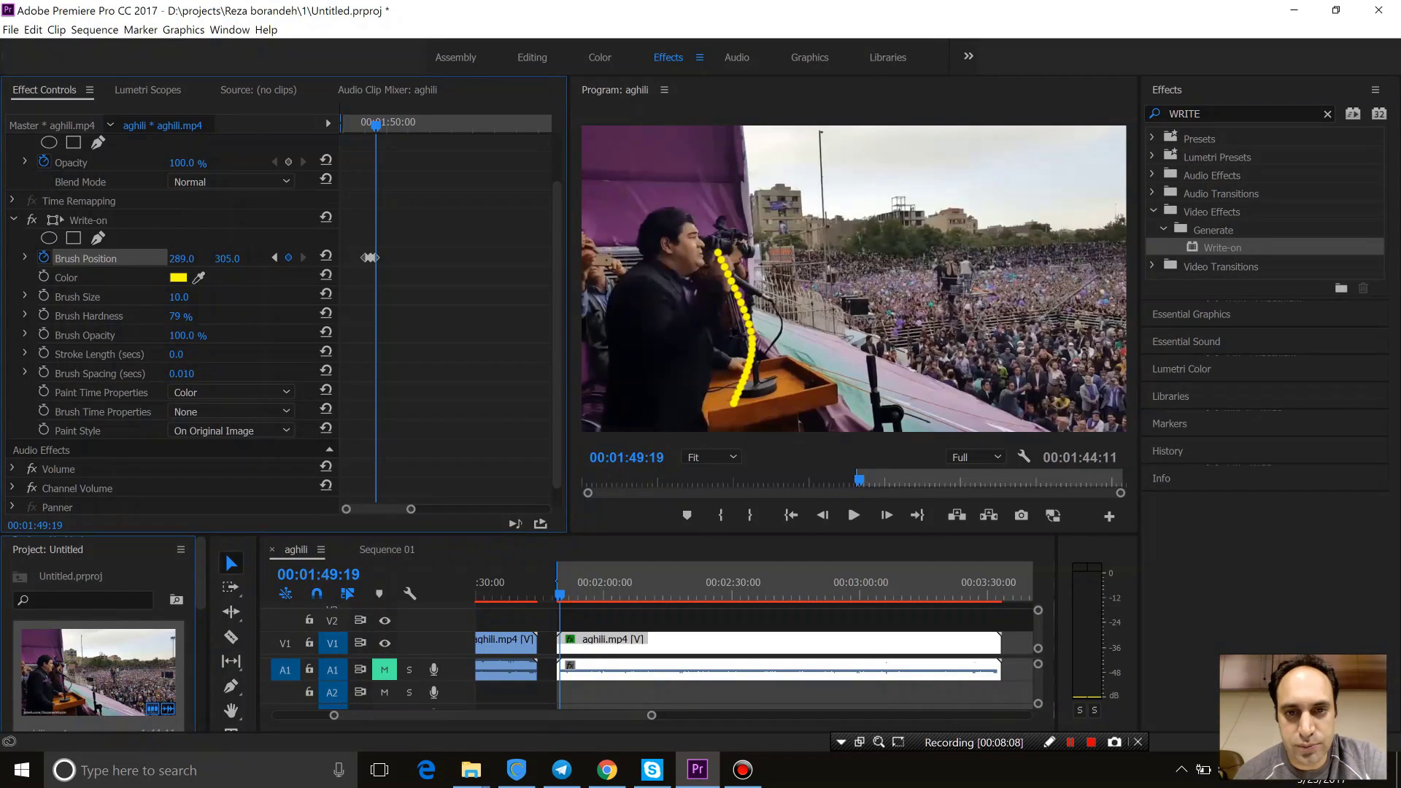
{"action": "key", "text": "Right"}
{"action": "left_click_drag", "start_coordinate": [228, 259], "coordinate": [234, 259]}
{"action": "key", "text": "Right"}
{"action": "key", "text": "Right"}
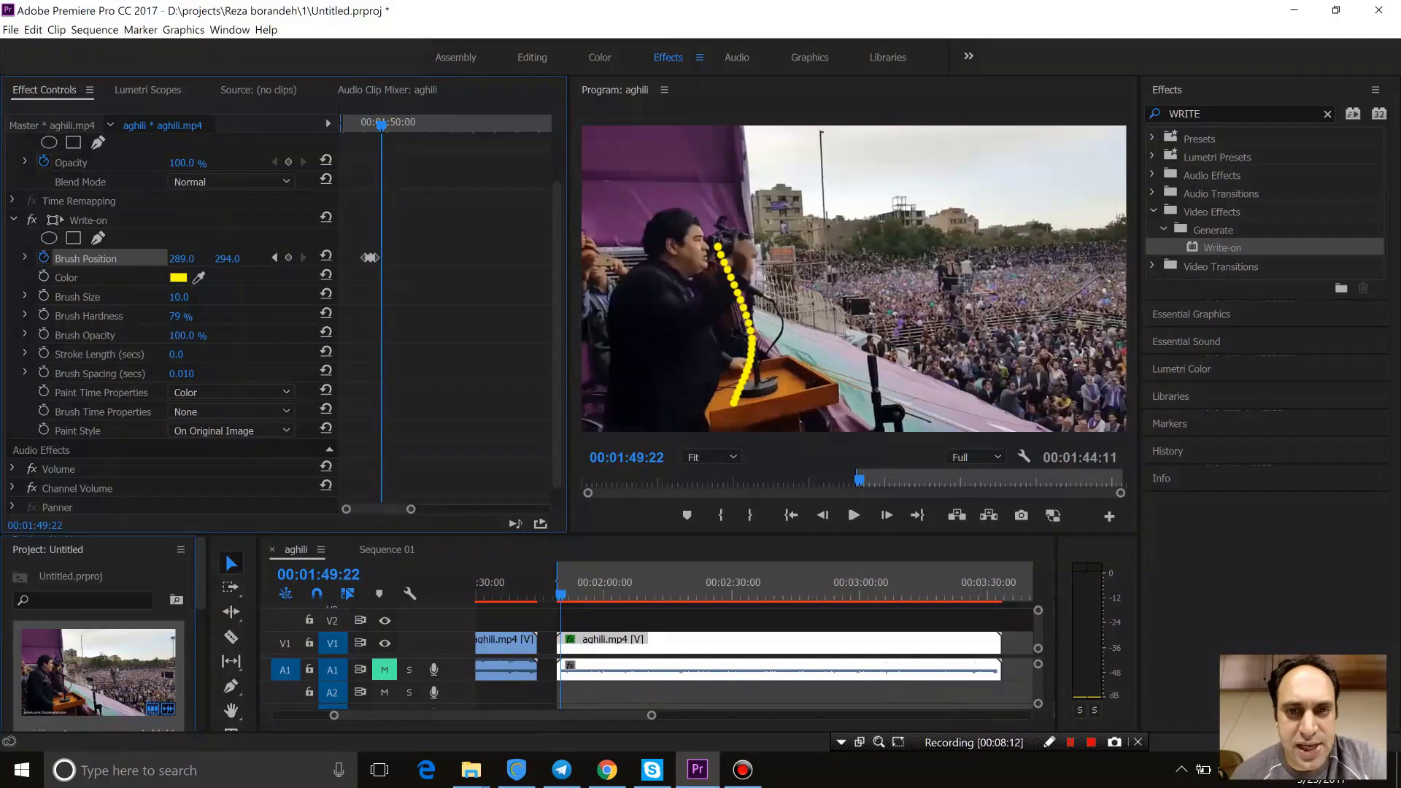
{"action": "left_click_drag", "start_coordinate": [181, 259], "coordinate": [205, 260]}
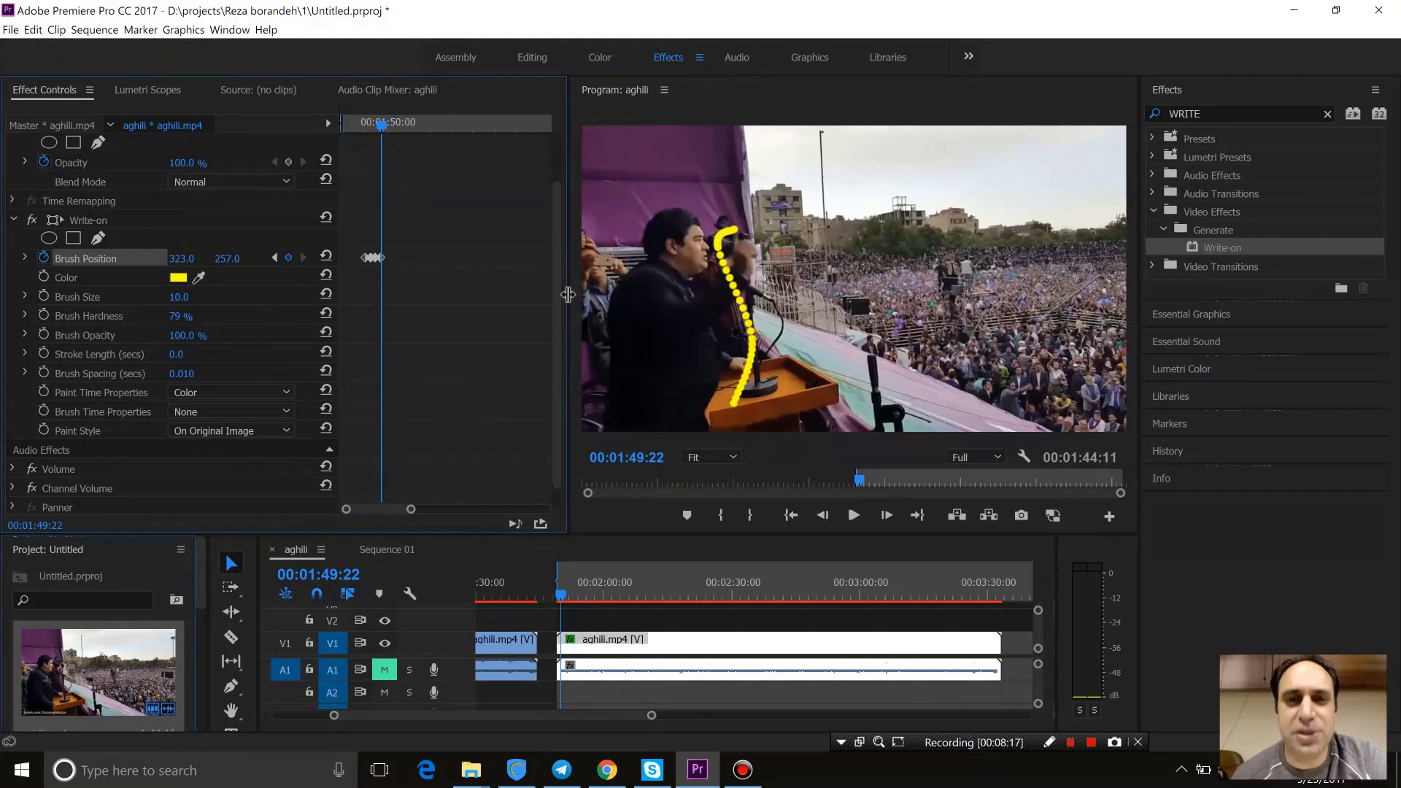
{"action": "key", "text": "Right"}
{"action": "key", "text": "Right"}
{"action": "key", "text": "Right"}
Step: Keyframe the stroke tip higher and swing it over the speaker's head
{"action": "left_click_drag", "start_coordinate": [253, 269], "coordinate": [233, 268]}
{"action": "left_click_drag", "start_coordinate": [733, 218], "coordinate": [768, 221]}
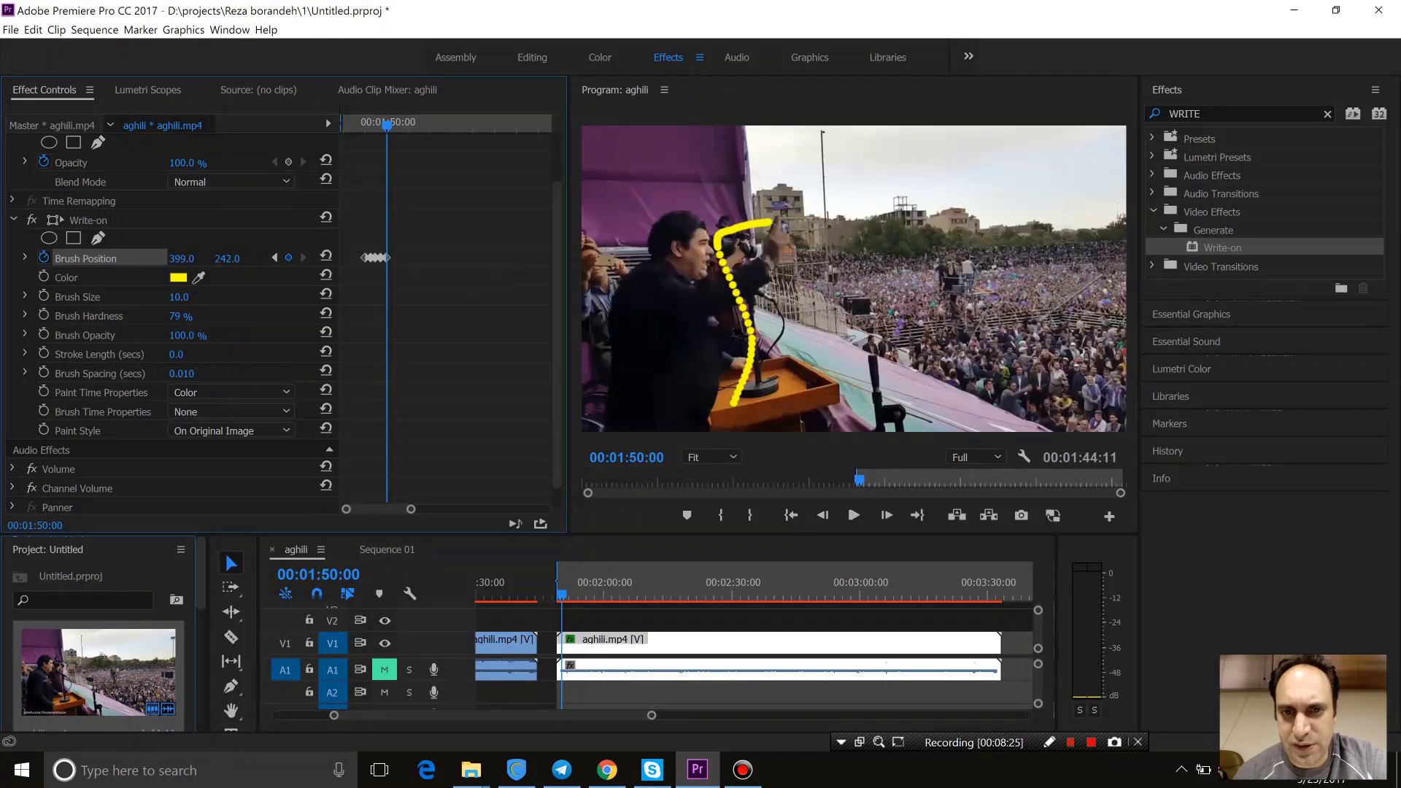
{"action": "left_click_drag", "start_coordinate": [773, 223], "coordinate": [640, 222]}
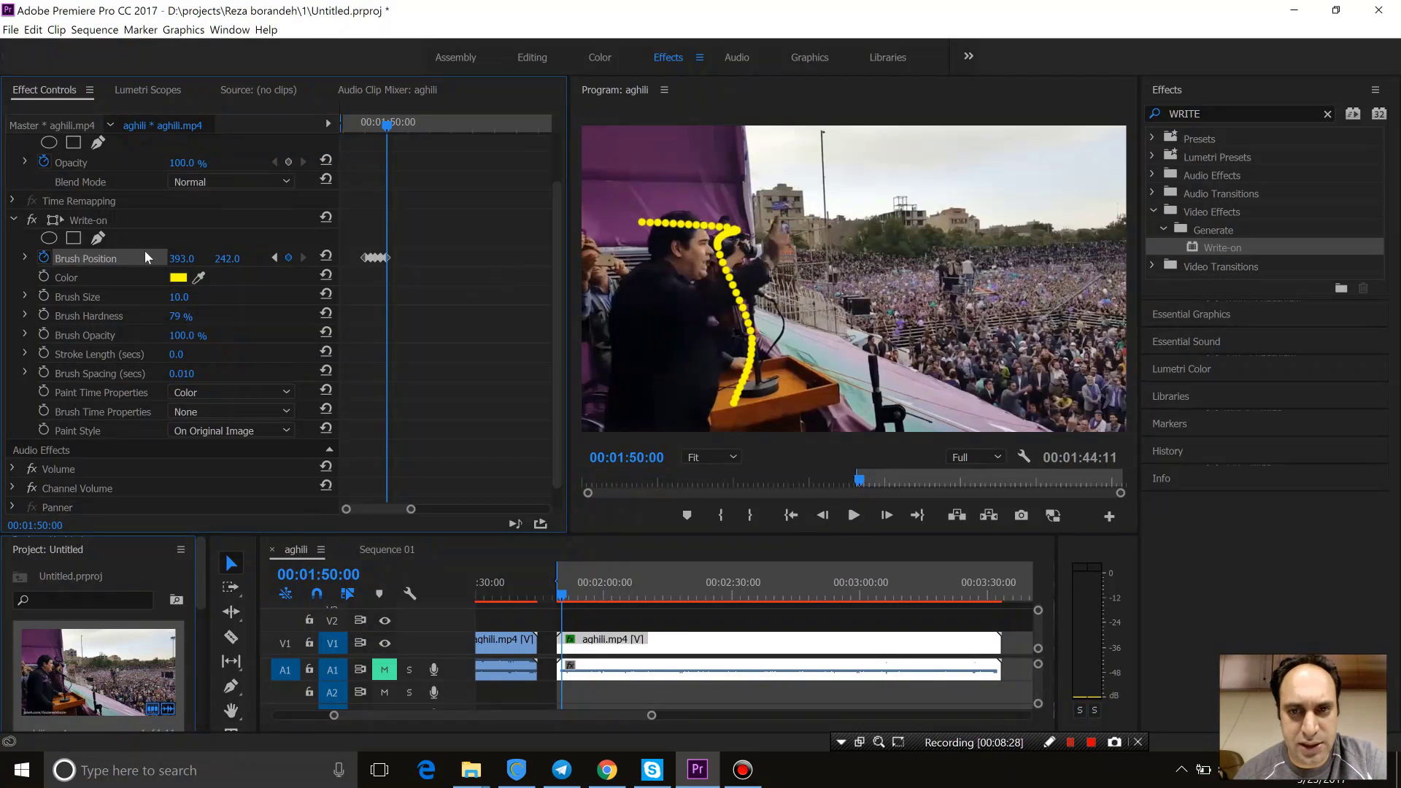
{"action": "left_click_drag", "start_coordinate": [175, 257], "coordinate": [380, 256]}
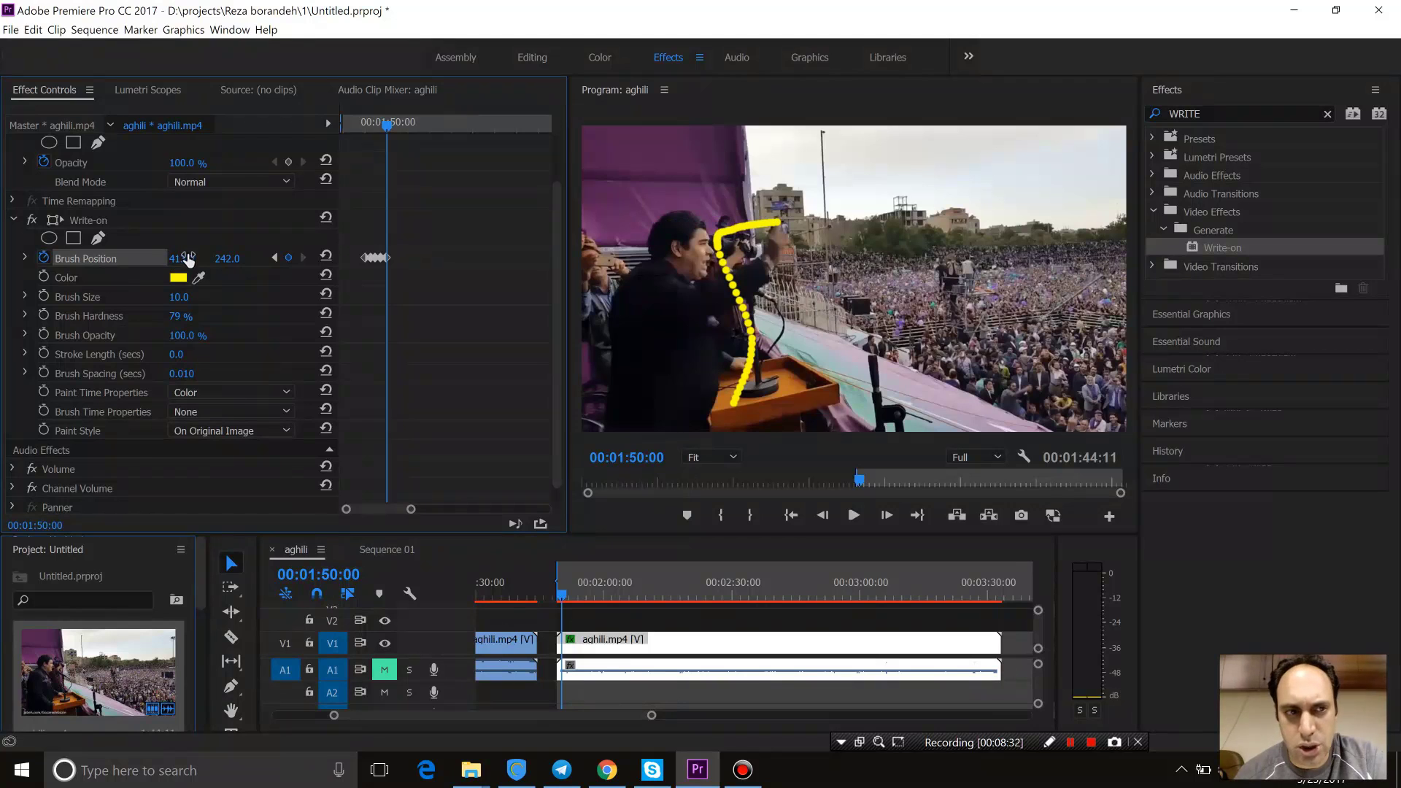
{"action": "left_click_drag", "start_coordinate": [227, 258], "coordinate": [209, 258]}
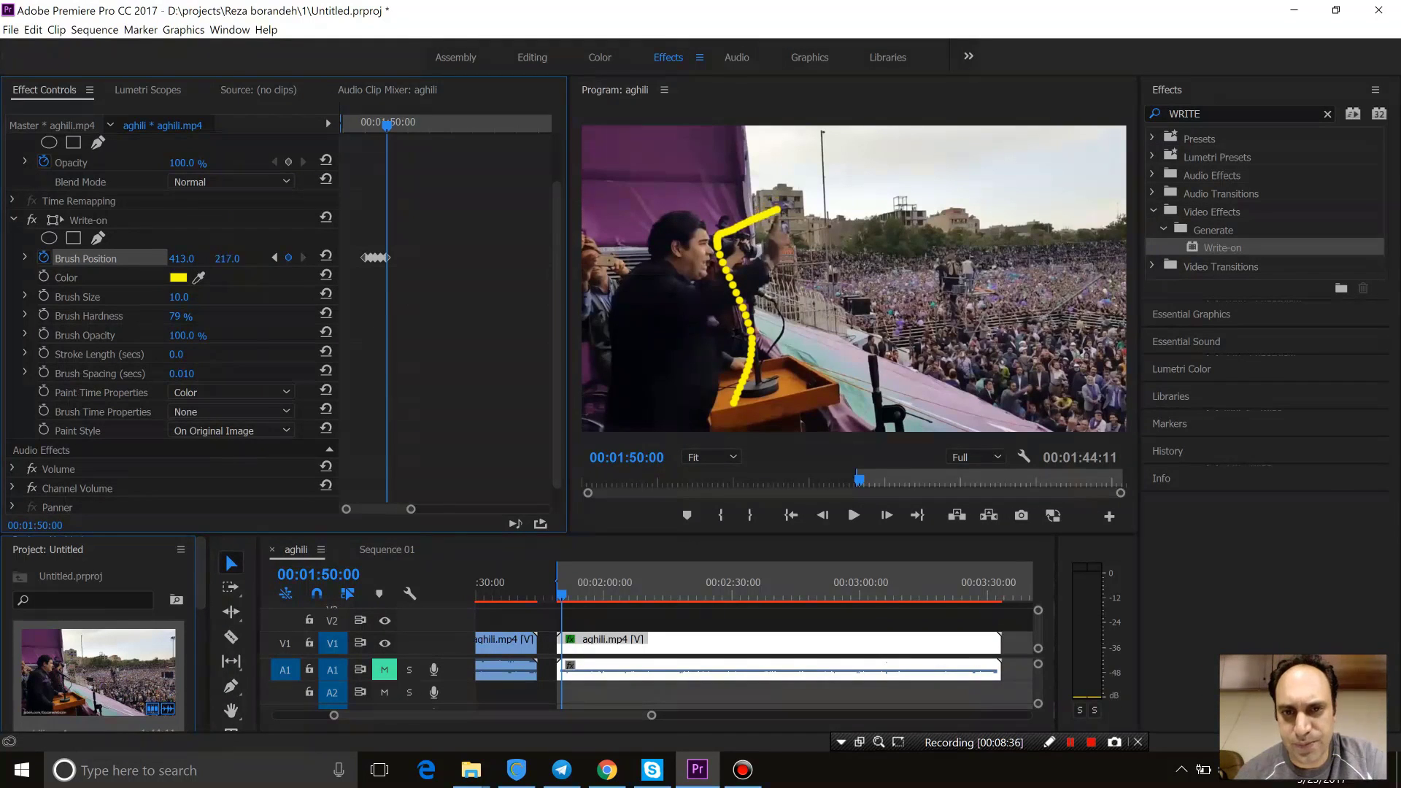
{"action": "key", "text": "Right"}
{"action": "key", "text": "Right"}
{"action": "key", "text": "Right"}
{"action": "left_click_drag", "start_coordinate": [183, 258], "coordinate": [160, 259]}
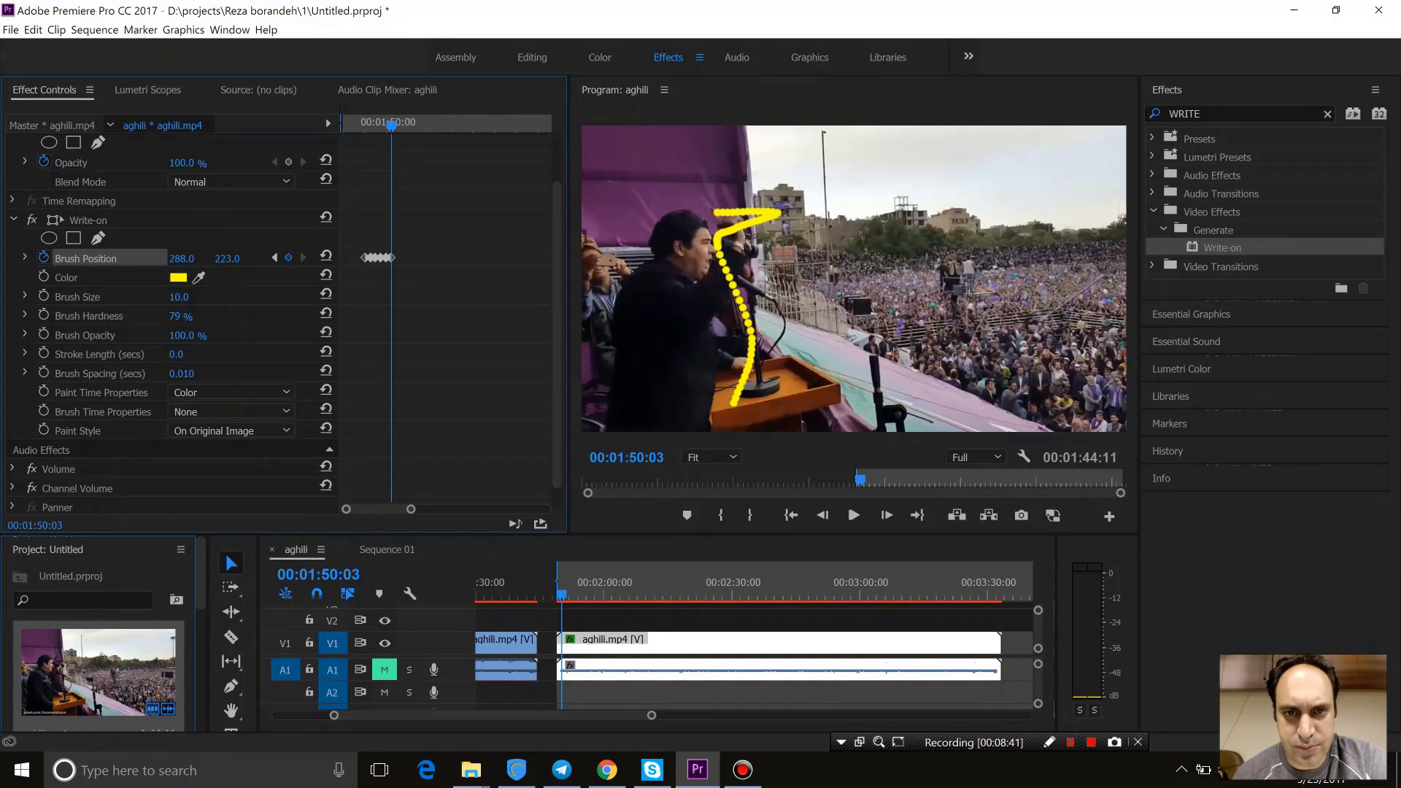
{"action": "left_click_drag", "start_coordinate": [704, 221], "coordinate": [703, 218]}
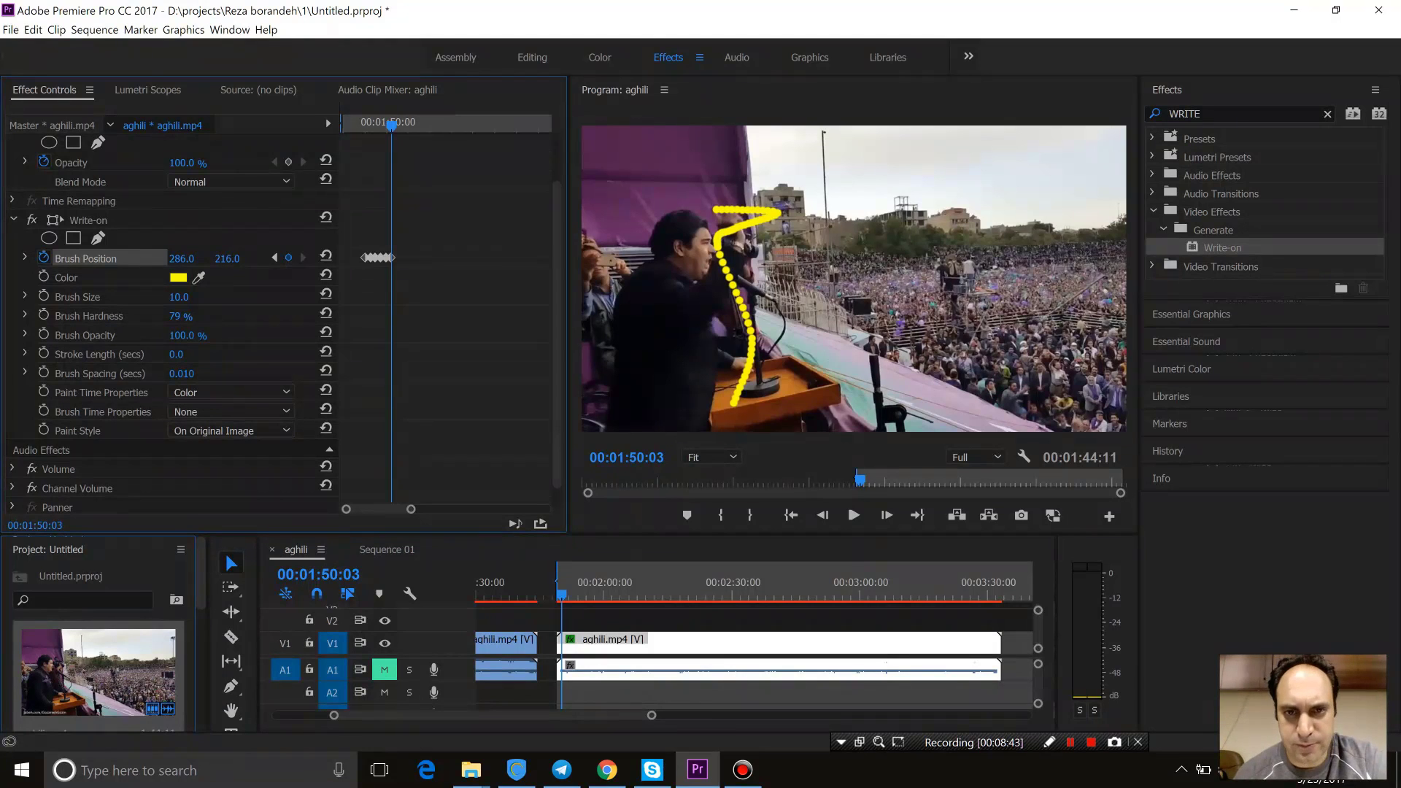
{"action": "key", "text": "Left"}
{"action": "key", "text": "Left"}
{"action": "key", "text": "Left"}
{"action": "left_click_drag", "start_coordinate": [216, 258], "coordinate": [211, 258]}
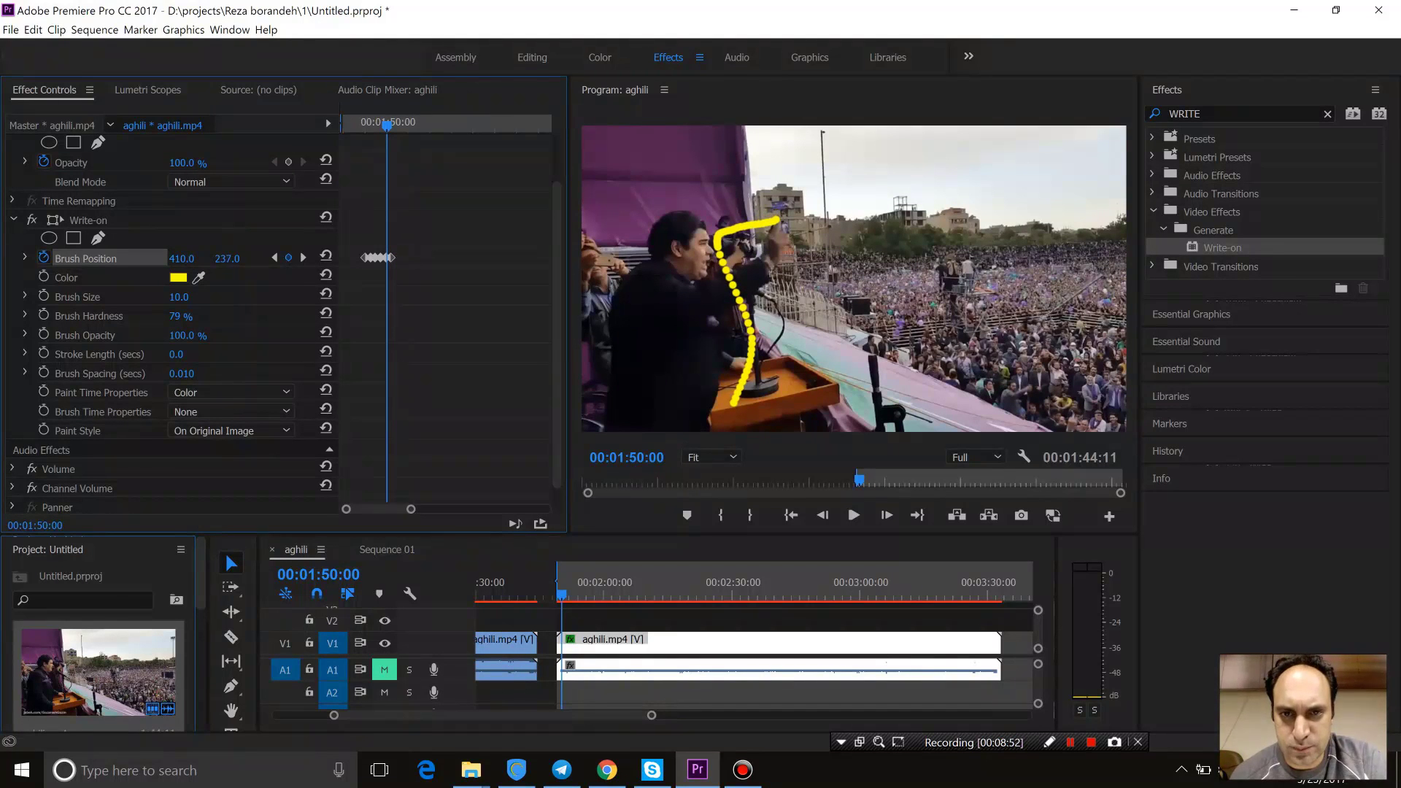
{"action": "left_click_drag", "start_coordinate": [230, 259], "coordinate": [233, 259]}
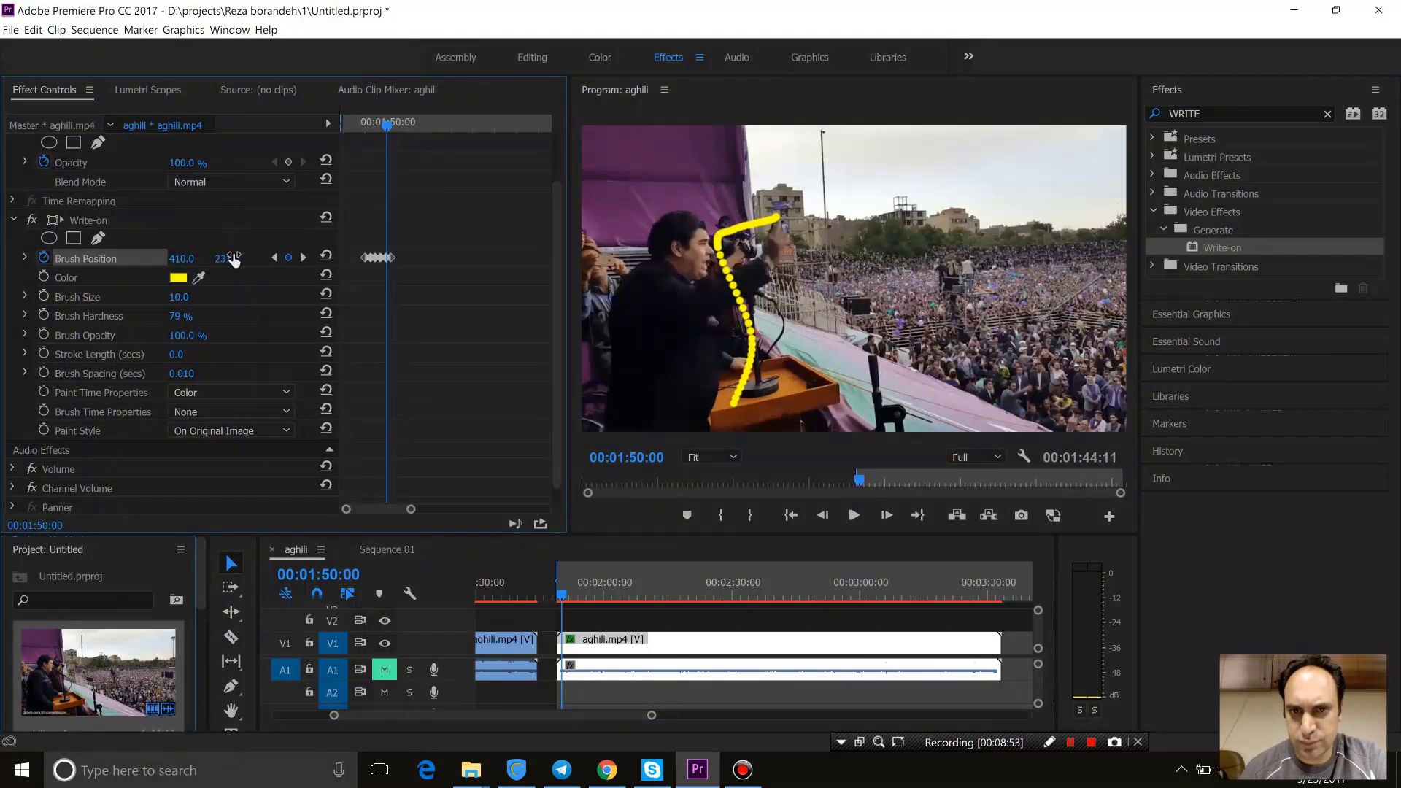
Step: Continue adding Brush Position keyframes every few frames around the top of the head
{"action": "key", "text": "Right"}
{"action": "key", "text": "Right"}
{"action": "key", "text": "Right"}
{"action": "key", "text": "Right"}
{"action": "key", "text": "Right"}
{"action": "key", "text": "Right"}
{"action": "mouse_move", "coordinate": [179, 261]}
{"action": "left_mouse_down"}
{"action": "mouse_move", "coordinate": [193, 261]}
{"action": "mouse_move", "coordinate": [141, 258]}
{"action": "mouse_move", "coordinate": [234, 260]}
{"action": "left_mouse_up"}
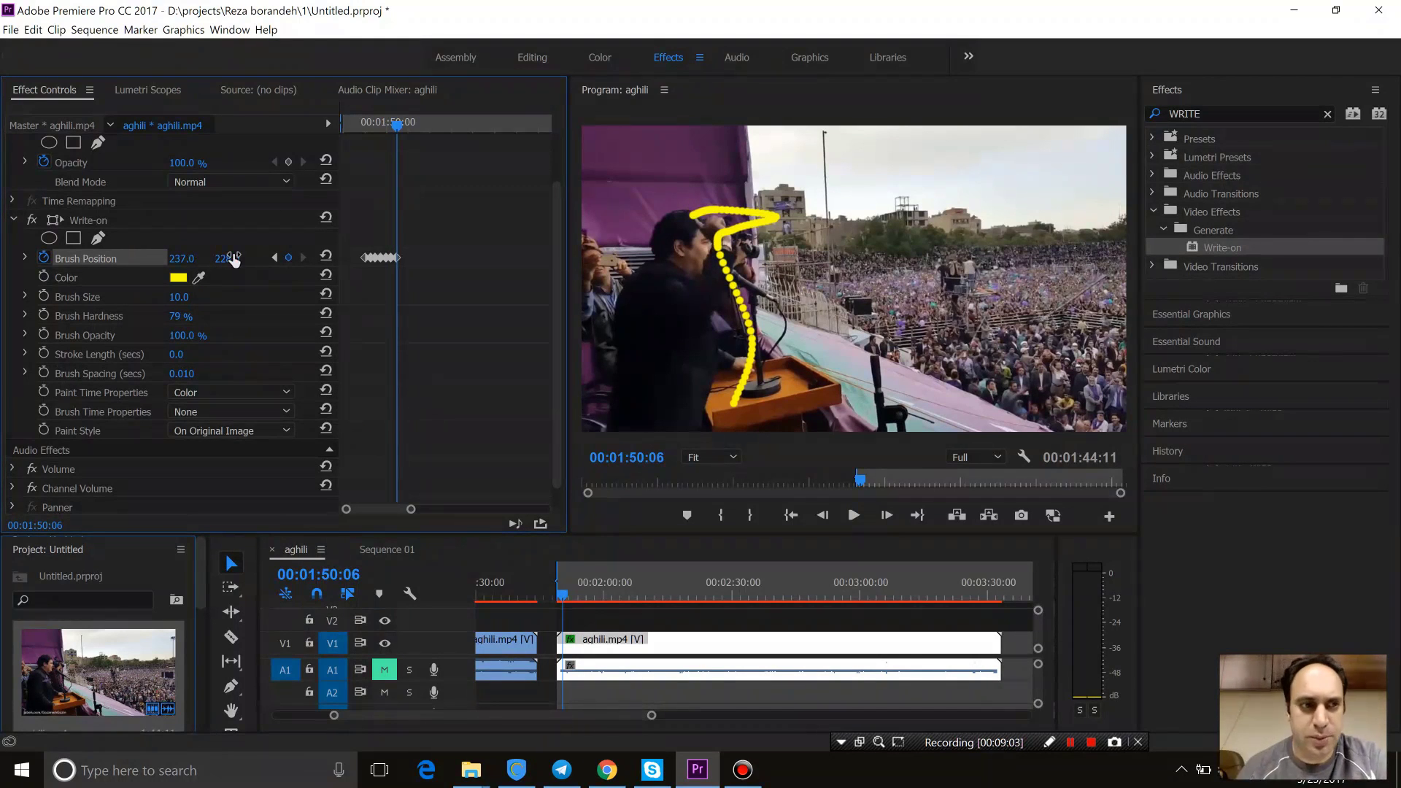
{"action": "key", "text": "Right"}
{"action": "key", "text": "Right"}
{"action": "key", "text": "Right"}
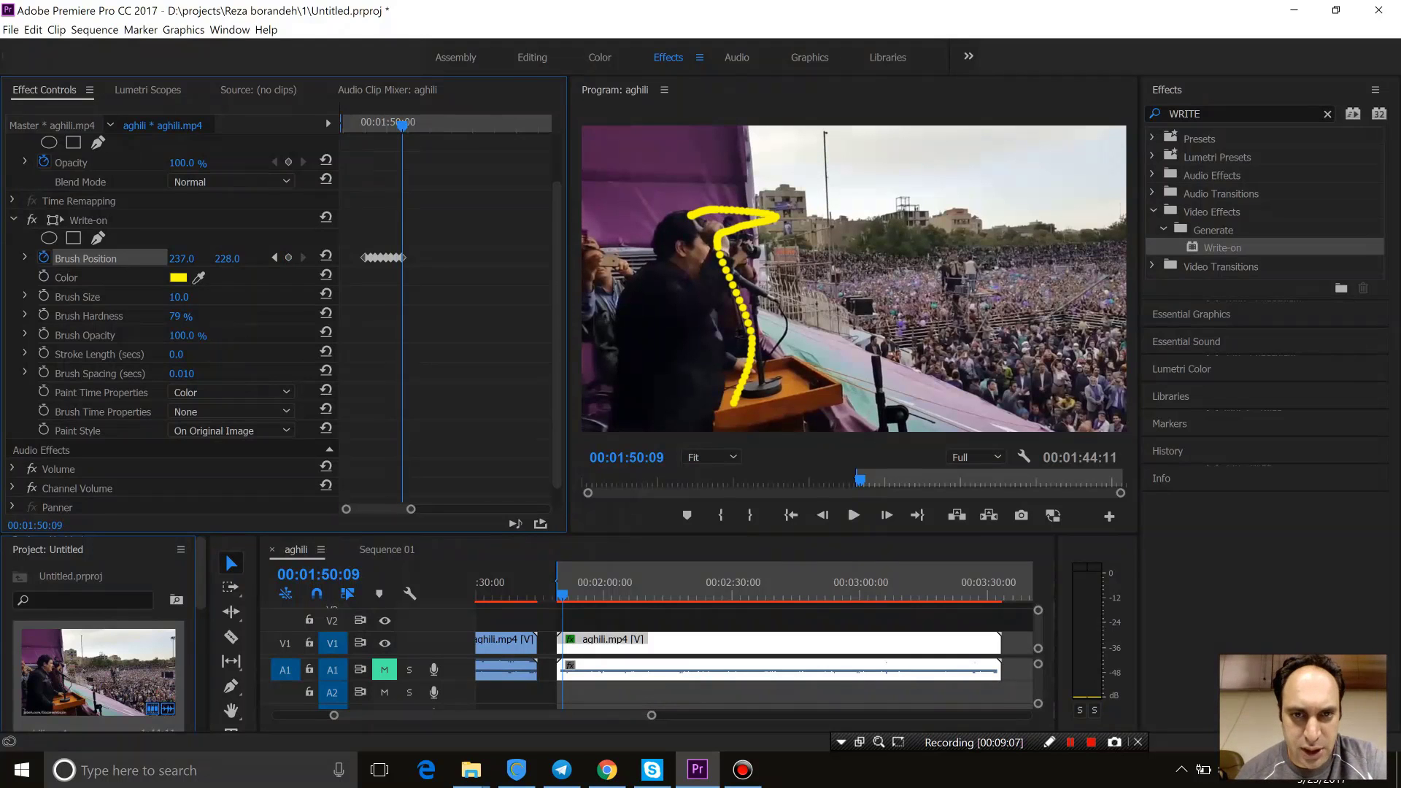
{"action": "key", "text": "Right"}
{"action": "left_click_drag", "start_coordinate": [228, 259], "coordinate": [233, 260]}
{"action": "key", "text": "Right"}
{"action": "key", "text": "Right"}
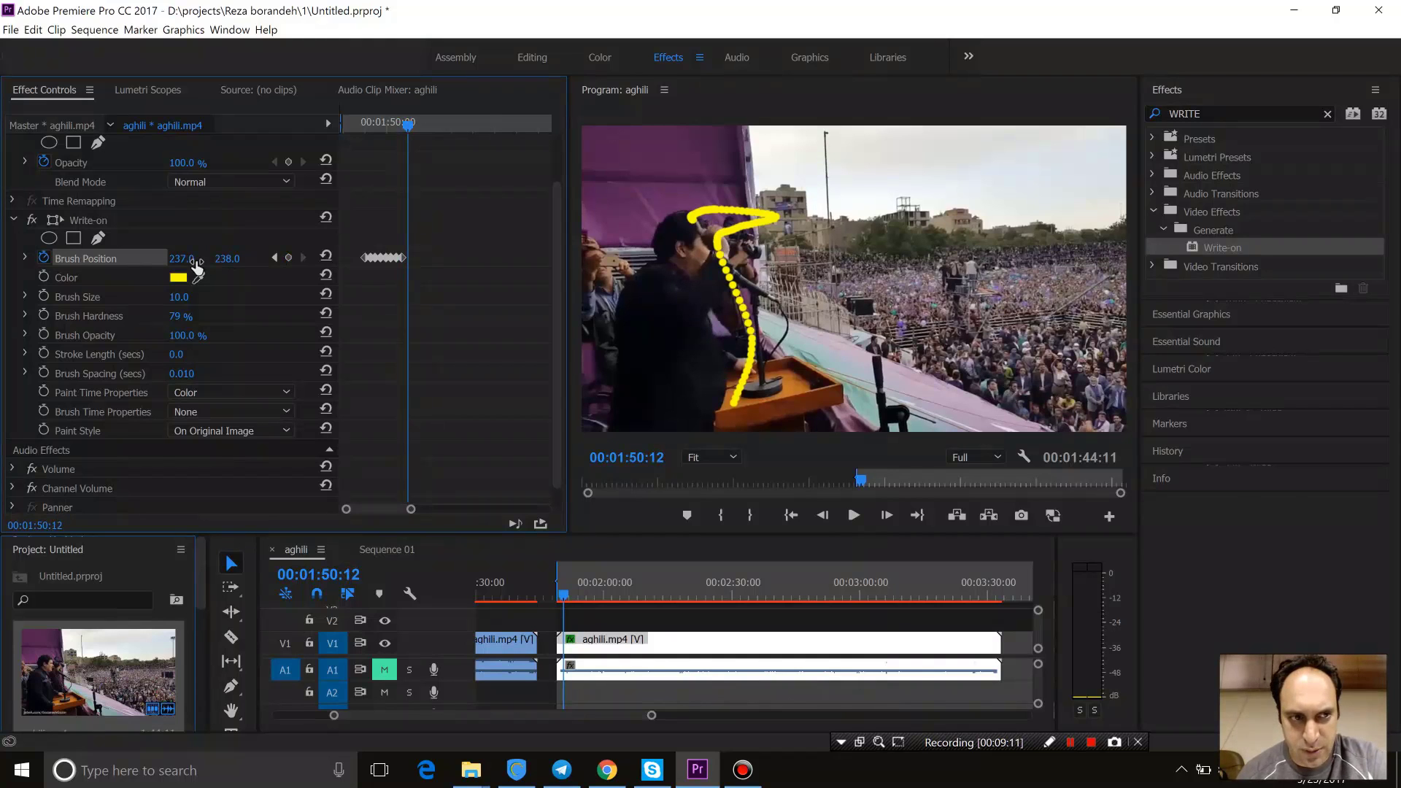
{"action": "left_click_drag", "start_coordinate": [181, 259], "coordinate": [195, 259]}
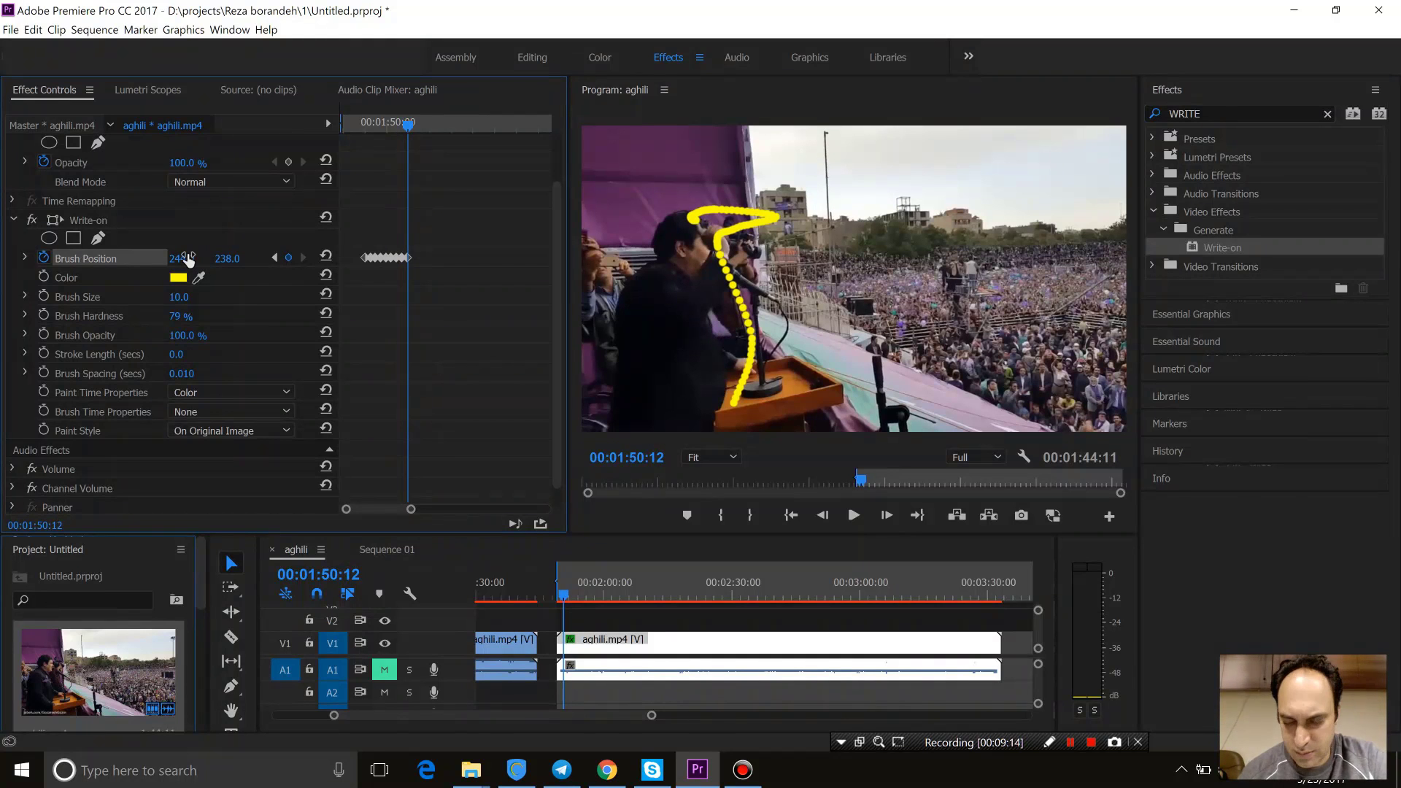
{"action": "key", "text": "Right"}
{"action": "key", "text": "Right"}
{"action": "key", "text": "Right"}
{"action": "key", "text": "Right"}
{"action": "key", "text": "Right"}
{"action": "key", "text": "Right"}
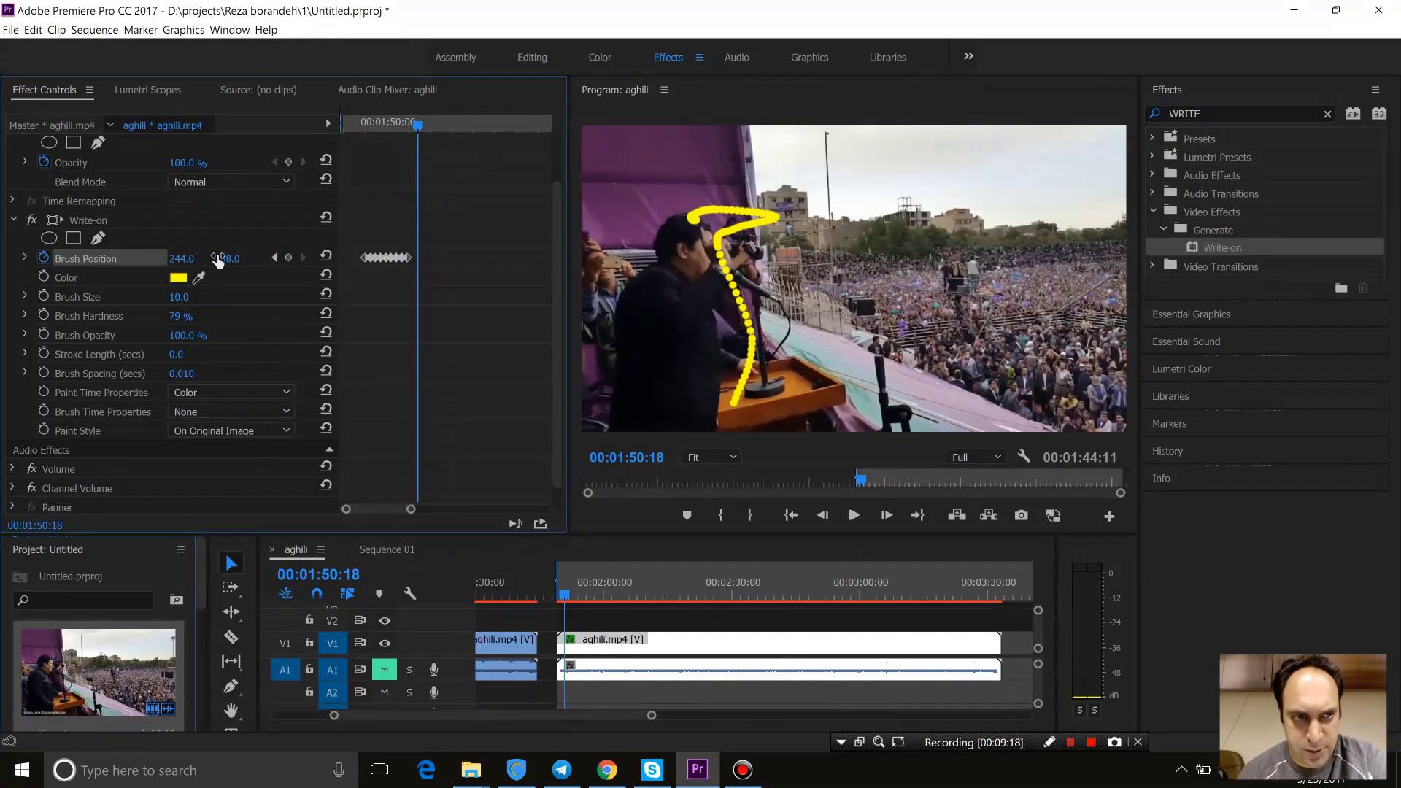
{"action": "left_click_drag", "start_coordinate": [182, 258], "coordinate": [174, 259]}
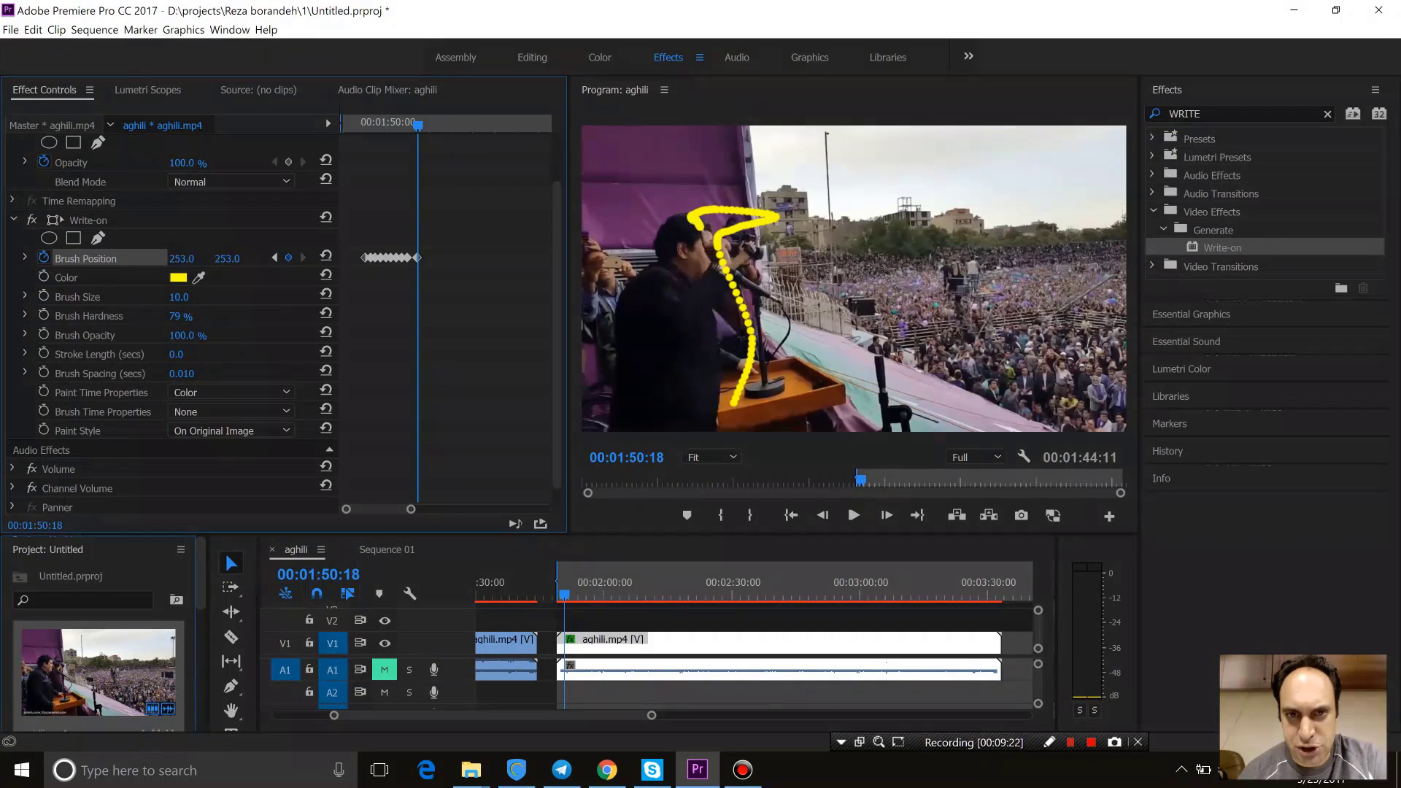
{"action": "key", "text": "Right"}
{"action": "key", "text": "Right"}
{"action": "key", "text": "Right"}
{"action": "key", "text": "Right"}
{"action": "key", "text": "Right"}
{"action": "key", "text": "Right"}
{"action": "key", "text": "Right"}
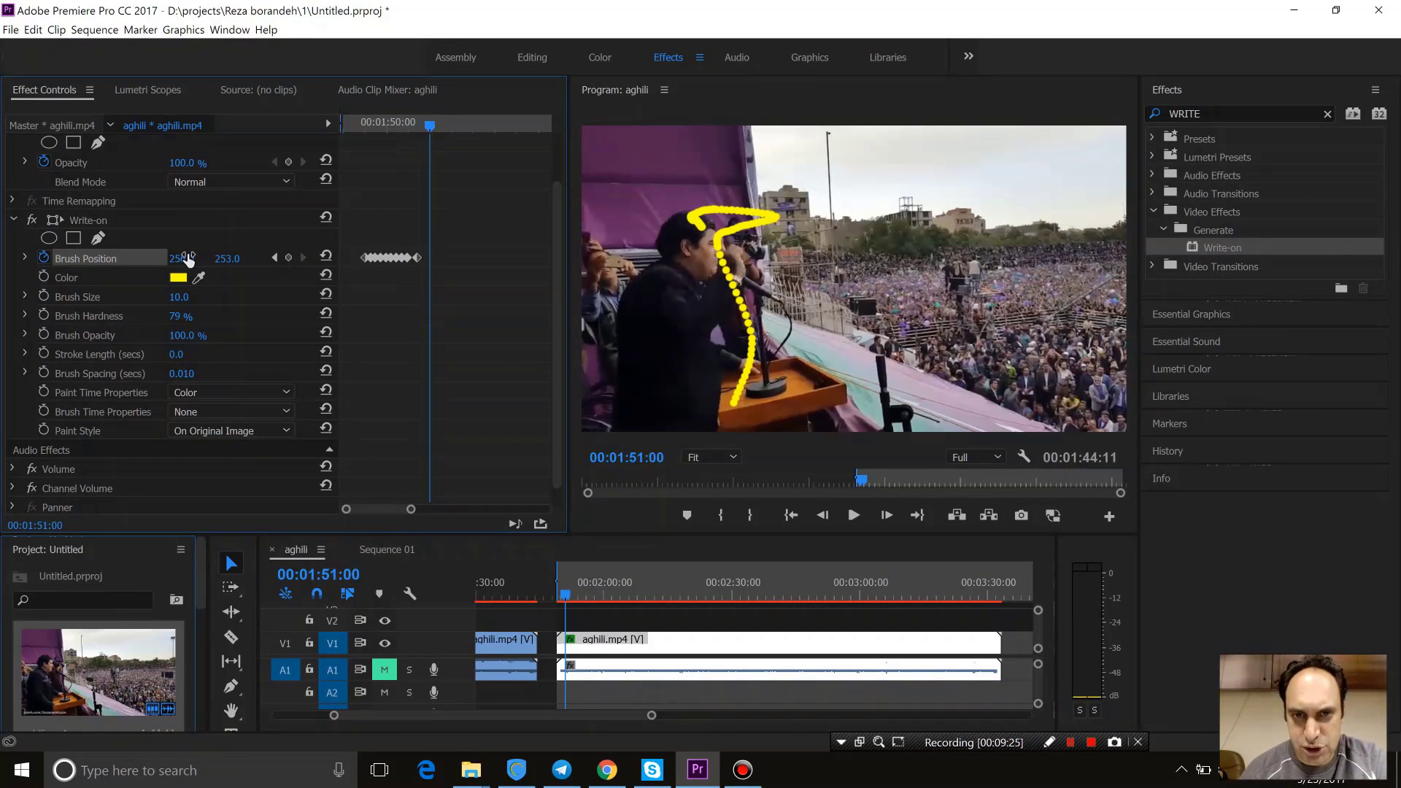
{"action": "left_click_drag", "start_coordinate": [188, 258], "coordinate": [236, 258]}
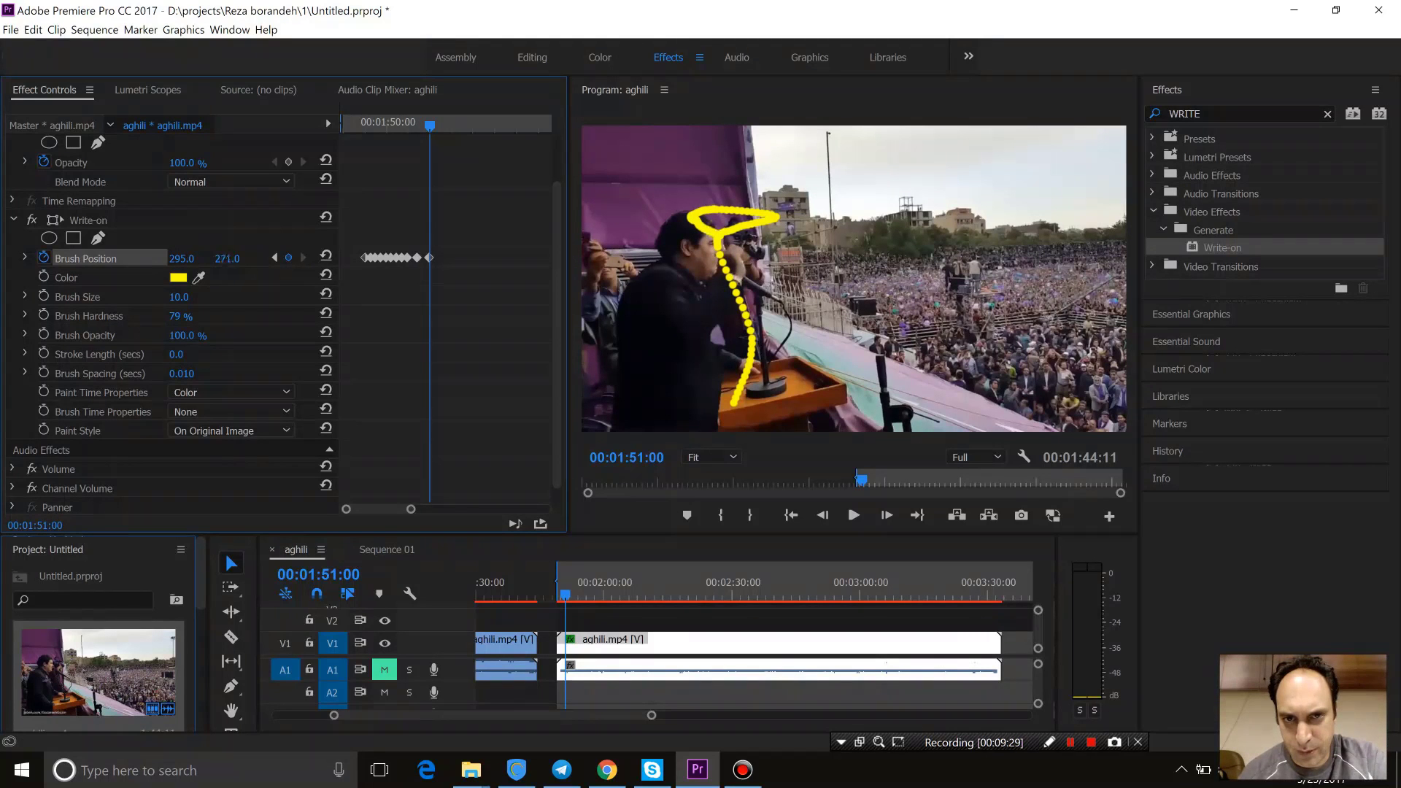
Step: Close the stroke into an oval above the head, ending at 330, 257 at 00:01:51:20
{"action": "key", "text": "Right"}
{"action": "key", "text": "Right"}
{"action": "key", "text": "Right"}
{"action": "key", "text": "Right"}
{"action": "mouse_move", "coordinate": [227, 259]}
{"action": "left_mouse_down"}
{"action": "mouse_move", "coordinate": [249, 258]}
{"action": "mouse_move", "coordinate": [198, 252]}
{"action": "left_mouse_up"}
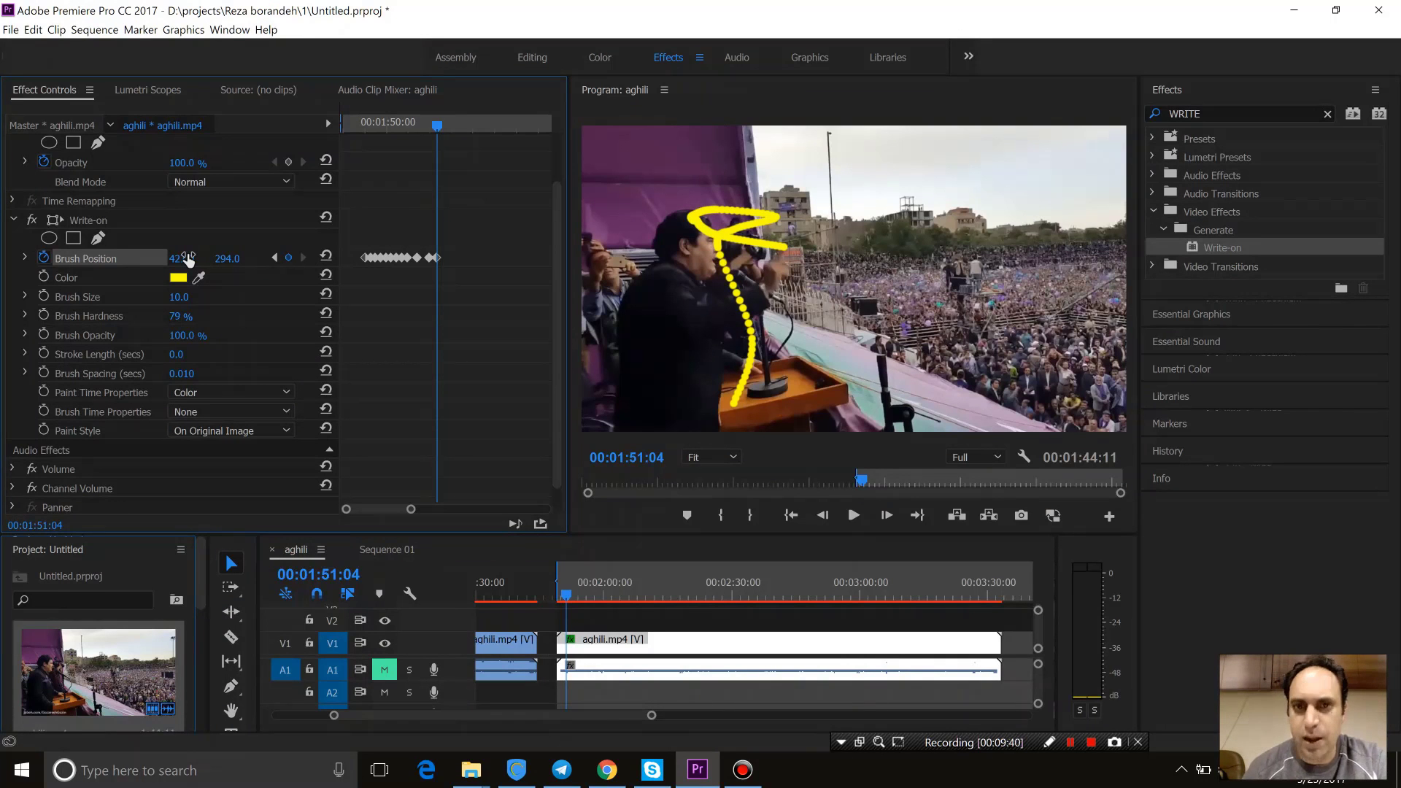
{"action": "key", "text": "Right"}
{"action": "key", "text": "Right"}
{"action": "key", "text": "Right"}
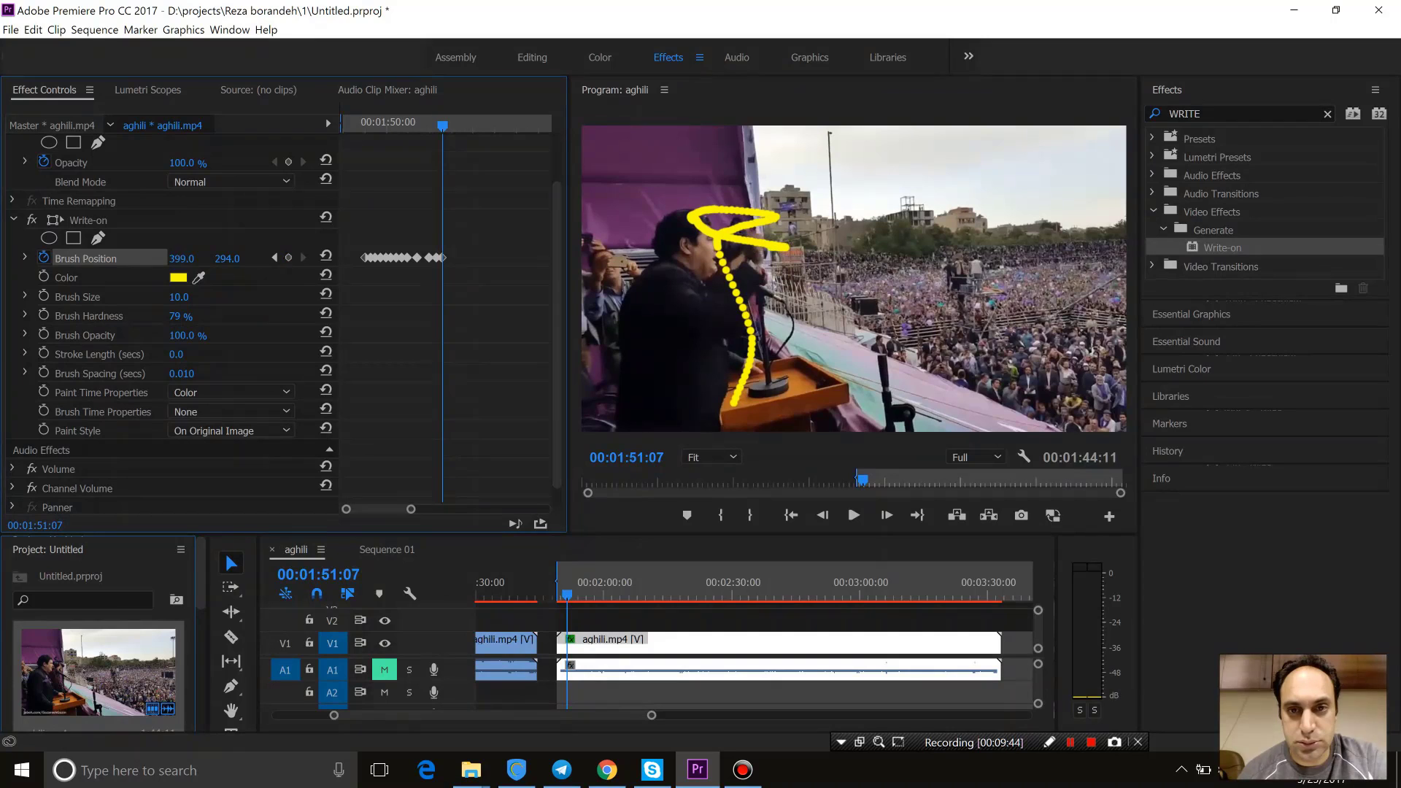
{"action": "left_click_drag", "start_coordinate": [208, 260], "coordinate": [218, 253]}
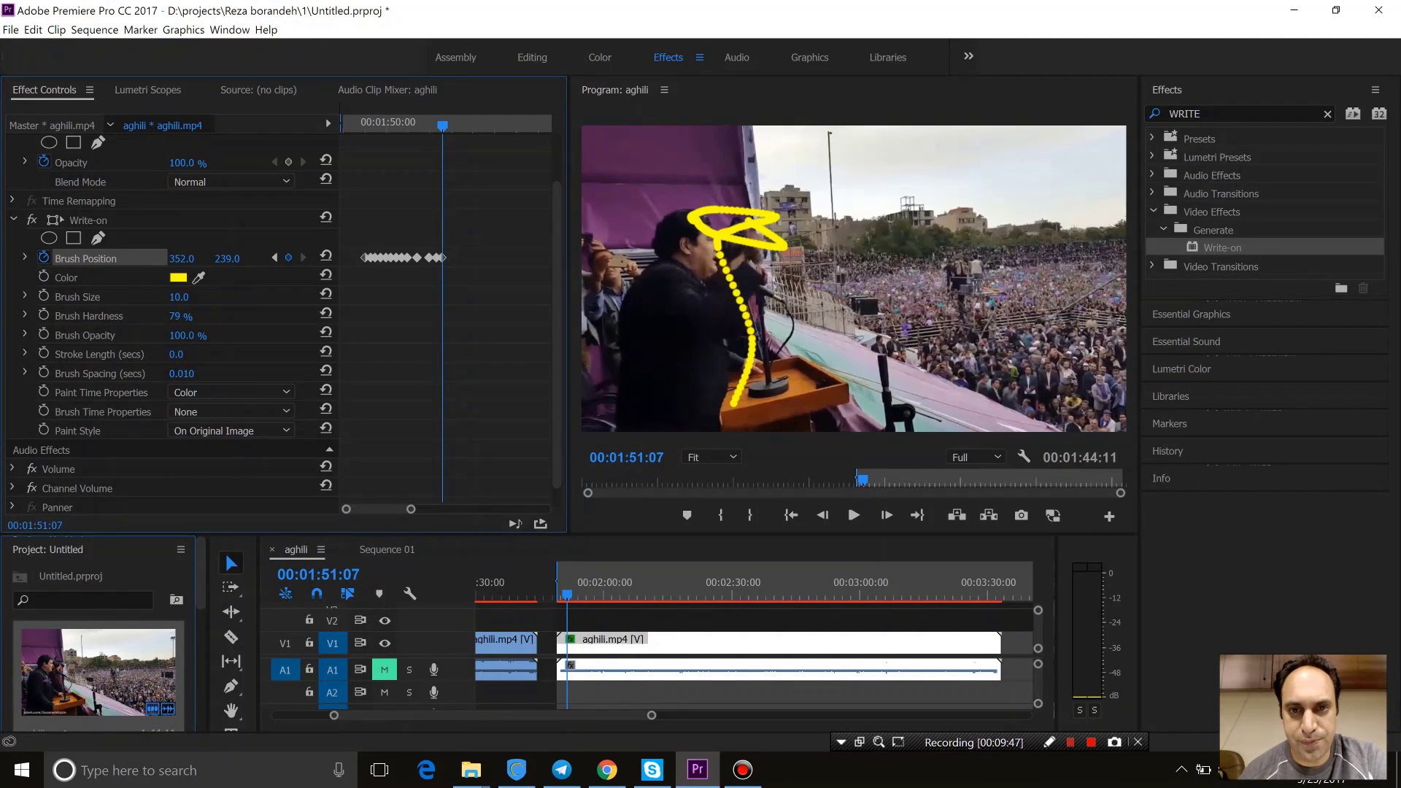
{"action": "left_click_drag", "start_coordinate": [182, 258], "coordinate": [189, 259]}
{"action": "key", "text": "Right"}
{"action": "key", "text": "Right"}
{"action": "key", "text": "Right"}
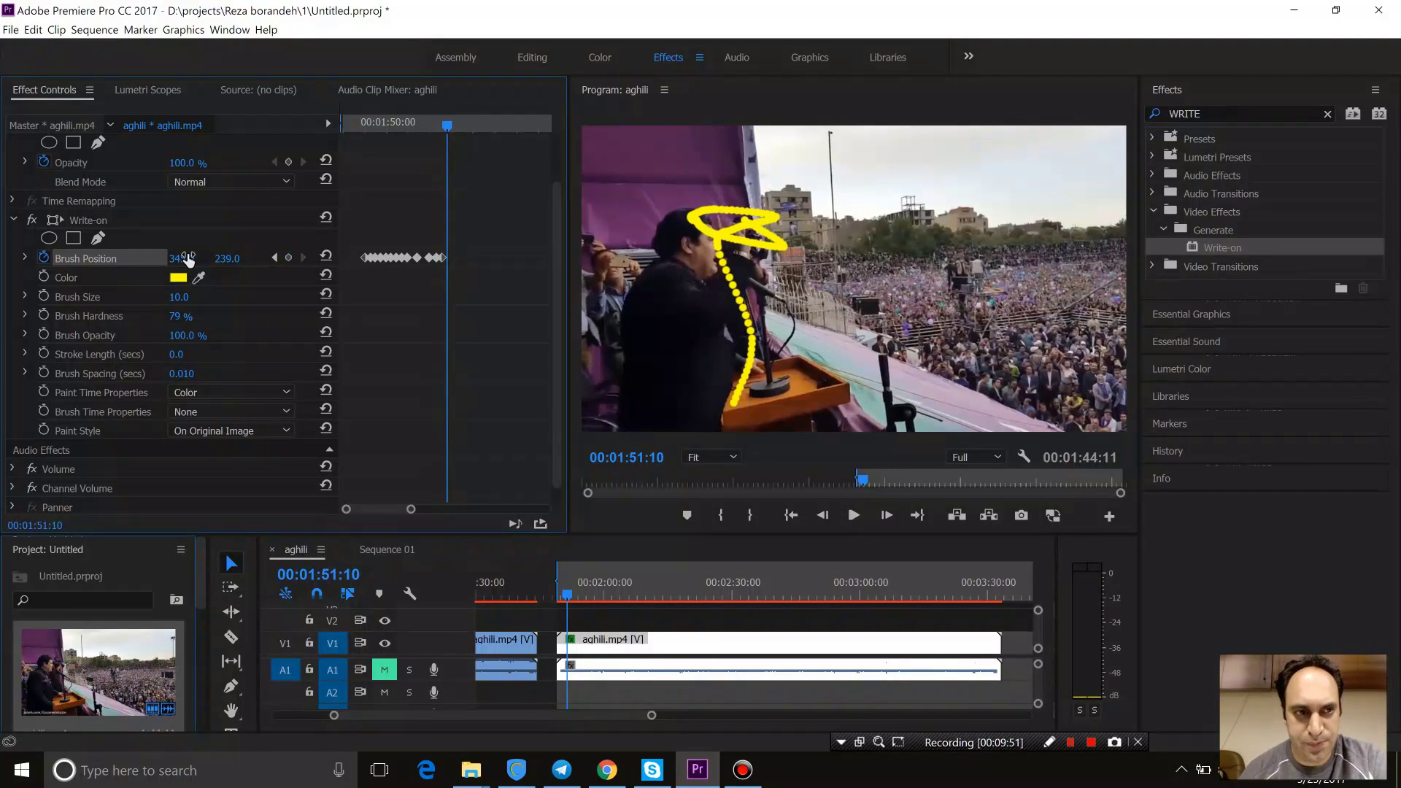
{"action": "left_click_drag", "start_coordinate": [182, 258], "coordinate": [233, 259]}
{"action": "key", "text": "Right"}
{"action": "key", "text": "Right"}
{"action": "key", "text": "Right"}
{"action": "key", "text": "Right"}
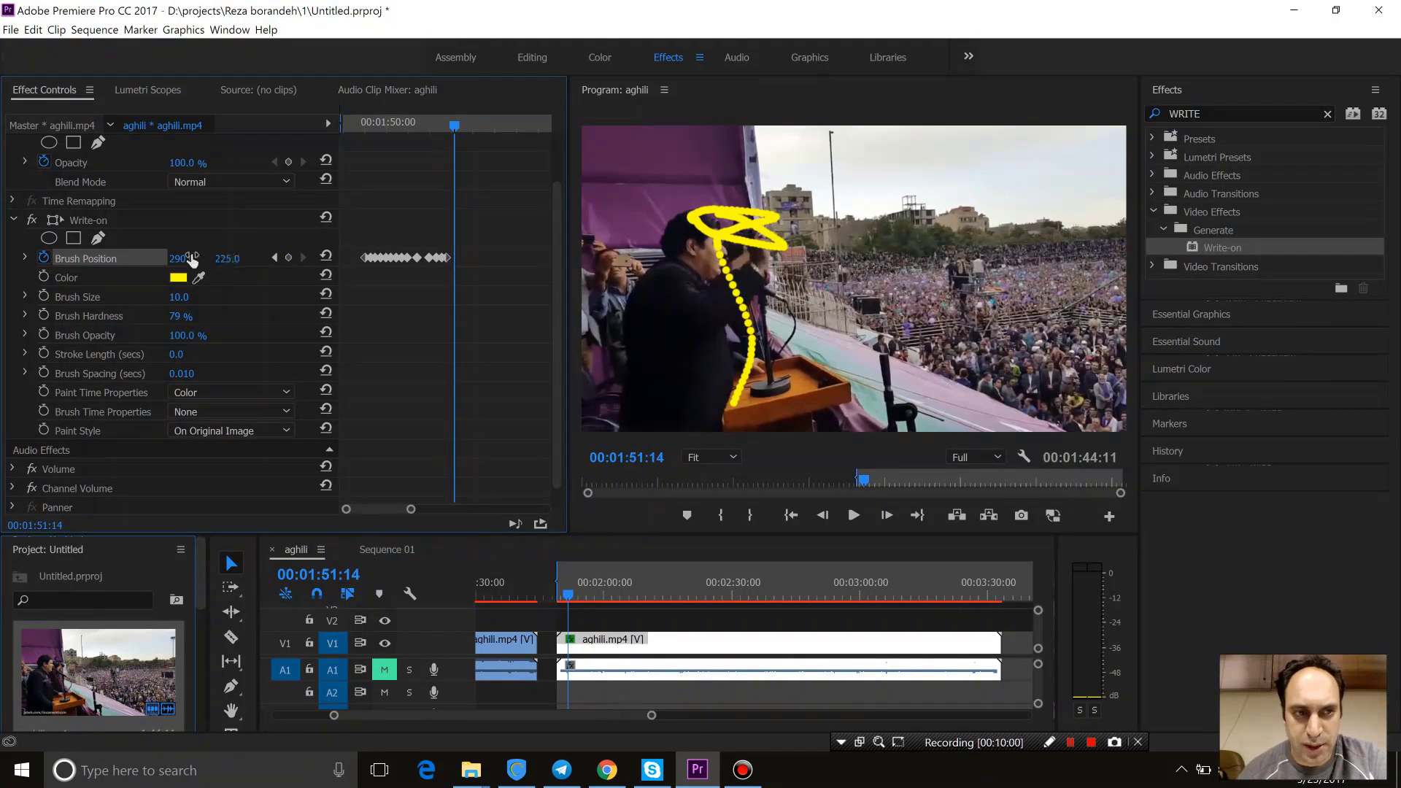
{"action": "left_click_drag", "start_coordinate": [216, 258], "coordinate": [240, 258]}
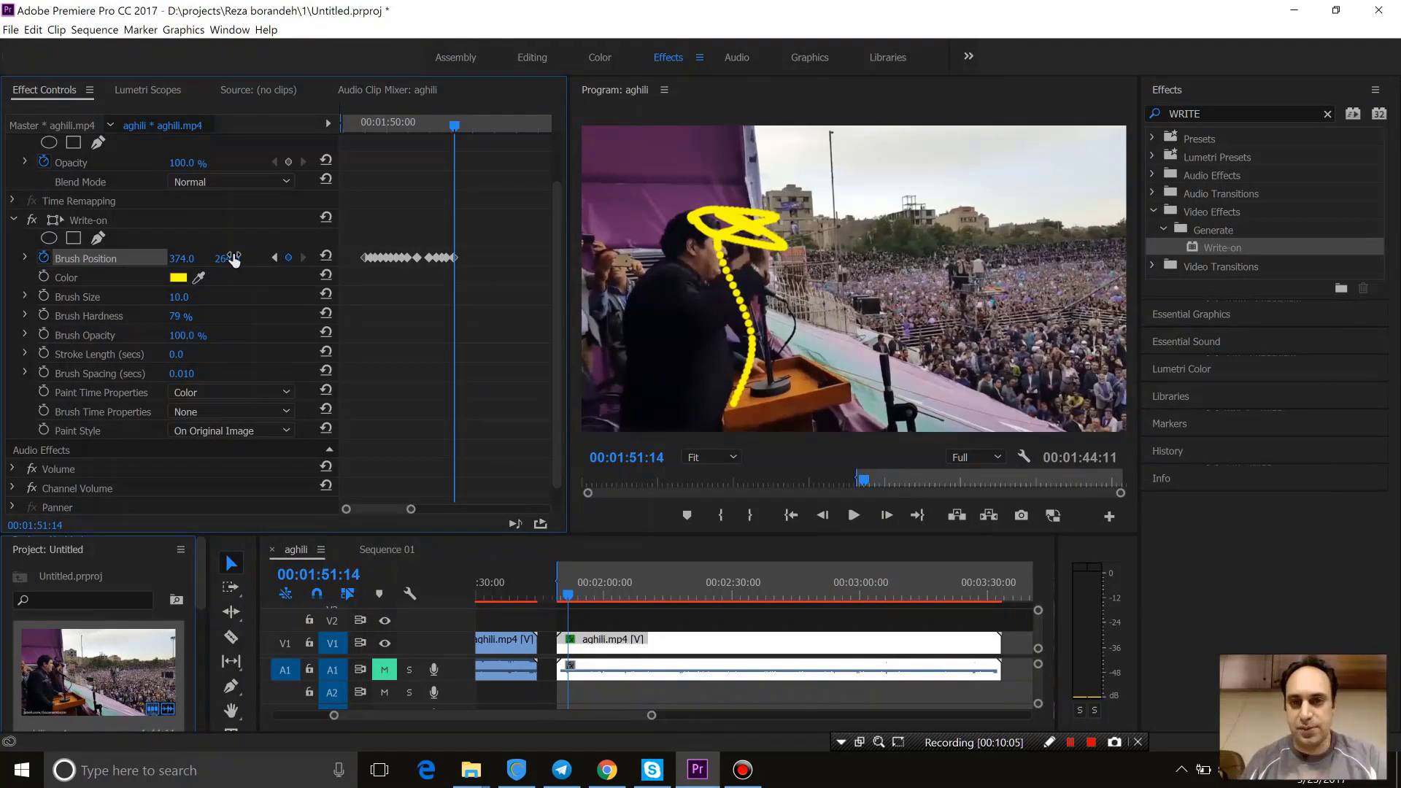
{"action": "key", "text": "Right"}
{"action": "key", "text": "Right"}
{"action": "key", "text": "Right"}
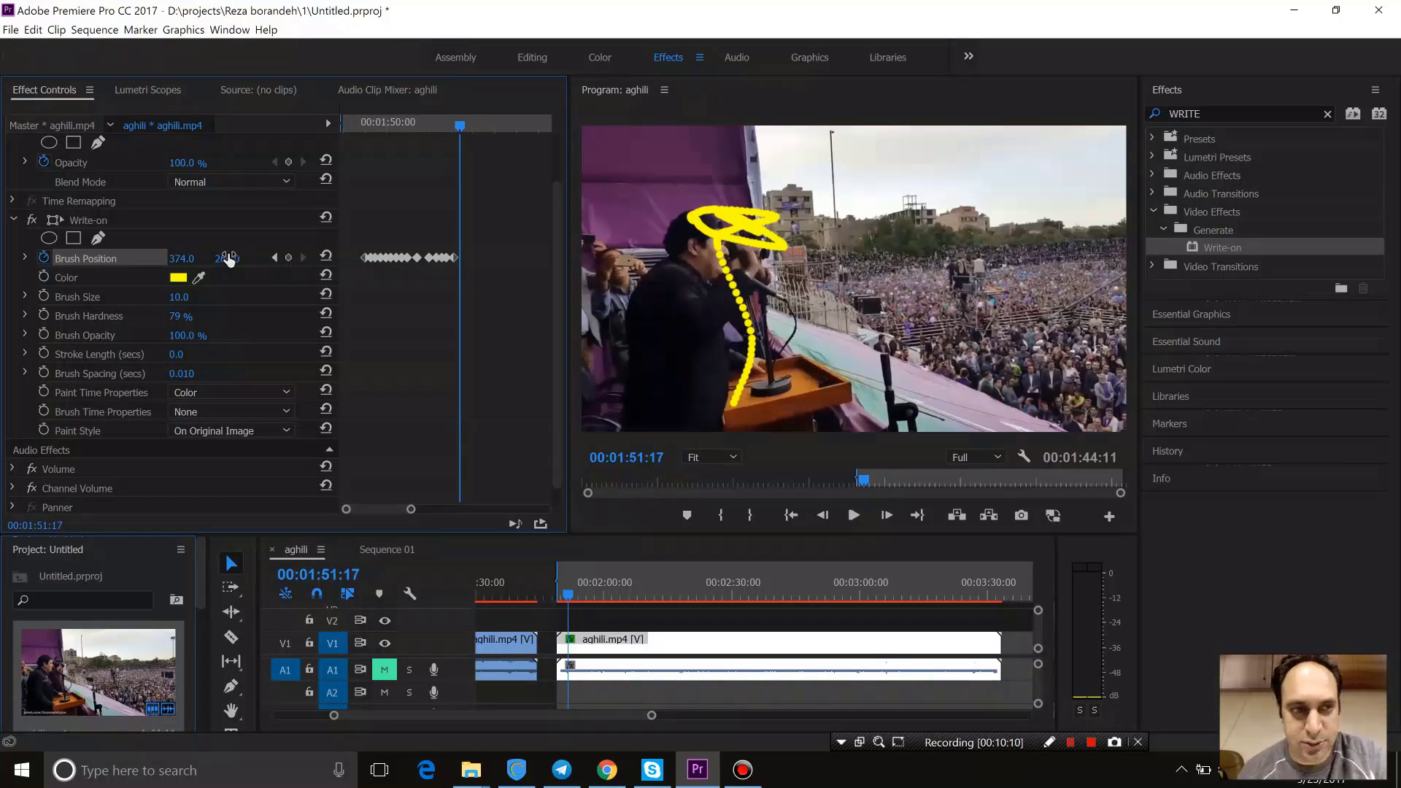
{"action": "mouse_move", "coordinate": [182, 258]}
{"action": "left_mouse_down"}
{"action": "mouse_move", "coordinate": [150, 258]}
{"action": "mouse_move", "coordinate": [234, 260]}
{"action": "left_mouse_up"}
{"action": "key", "text": "Right"}
{"action": "key", "text": "Right"}
{"action": "key", "text": "Right"}
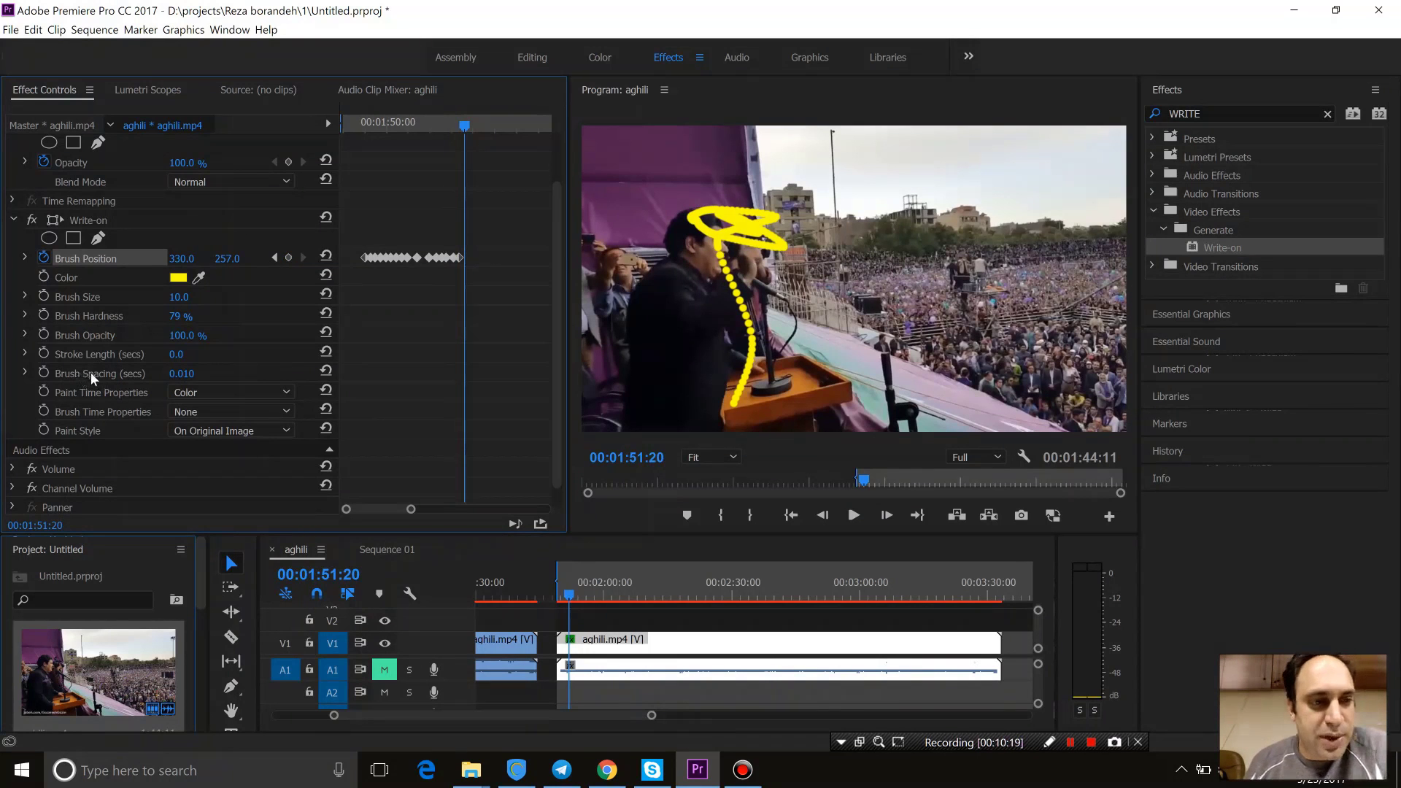
Step: Set Brush Spacing to its minimum and preview the continuous stroke
{"action": "left_click", "coordinate": [192, 373]}
{"action": "type", "text": "0"}
{"action": "key", "text": "Return"}
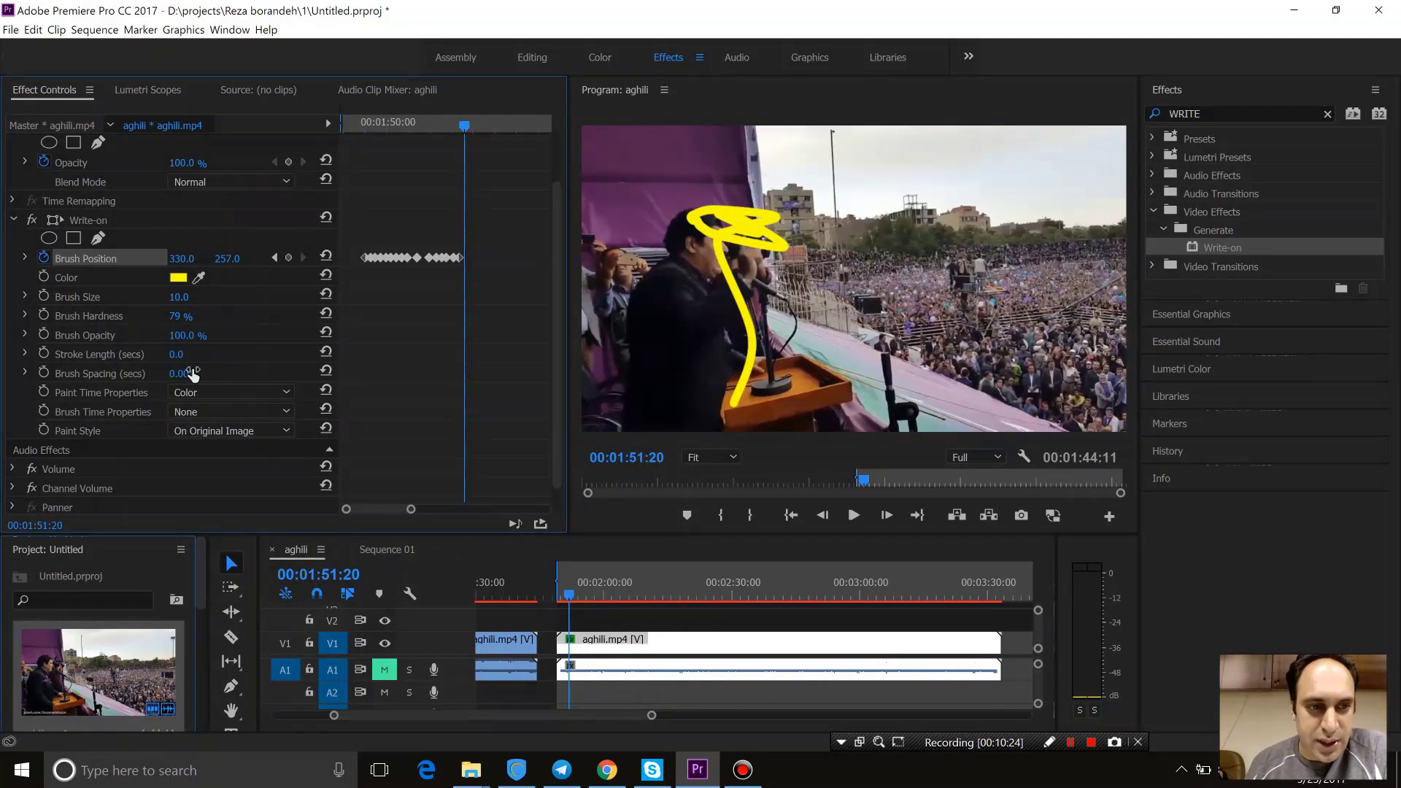
{"action": "left_click", "coordinate": [357, 126]}
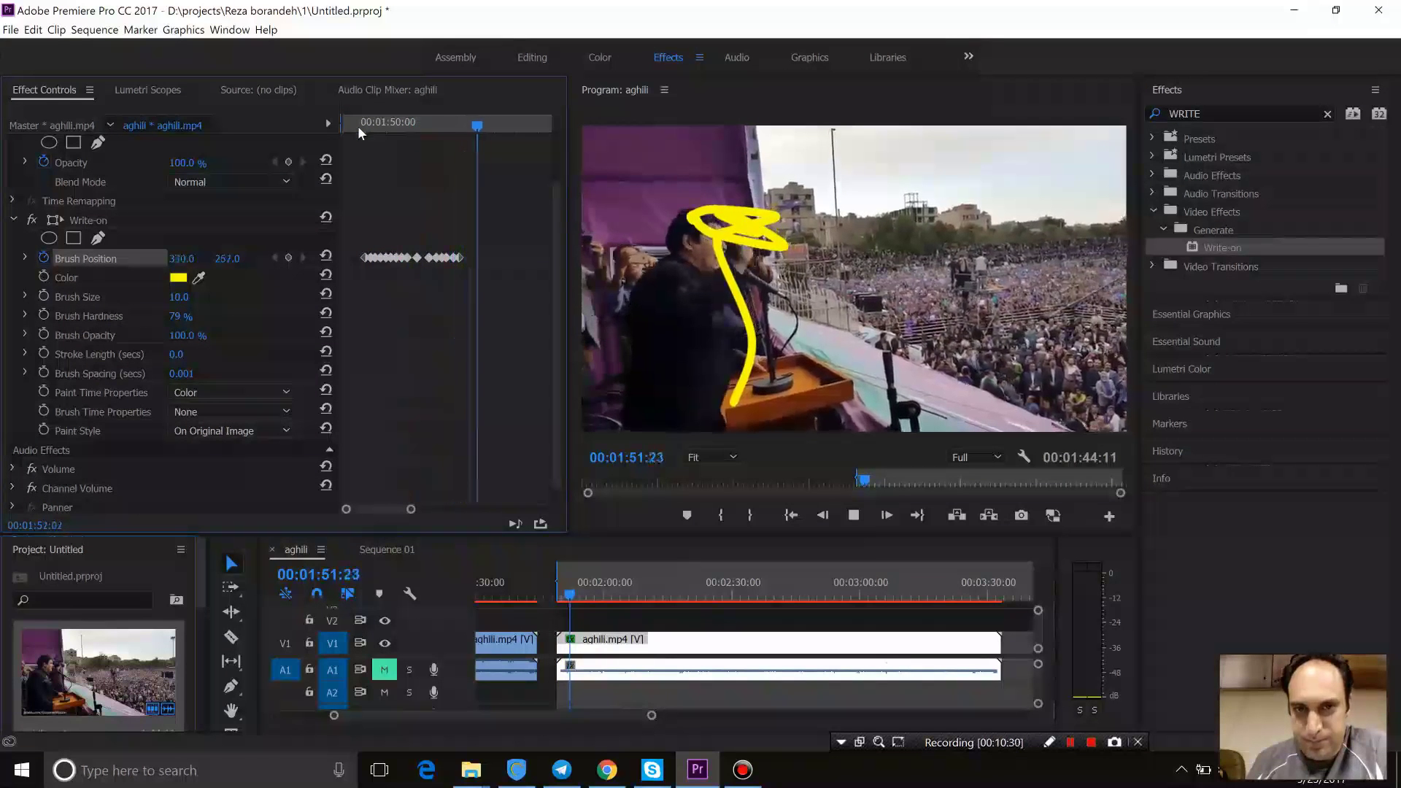
{"action": "key", "text": "space"}
{"action": "left_click", "coordinate": [357, 125]}
{"action": "left_click_drag", "start_coordinate": [358, 128], "coordinate": [365, 128]}
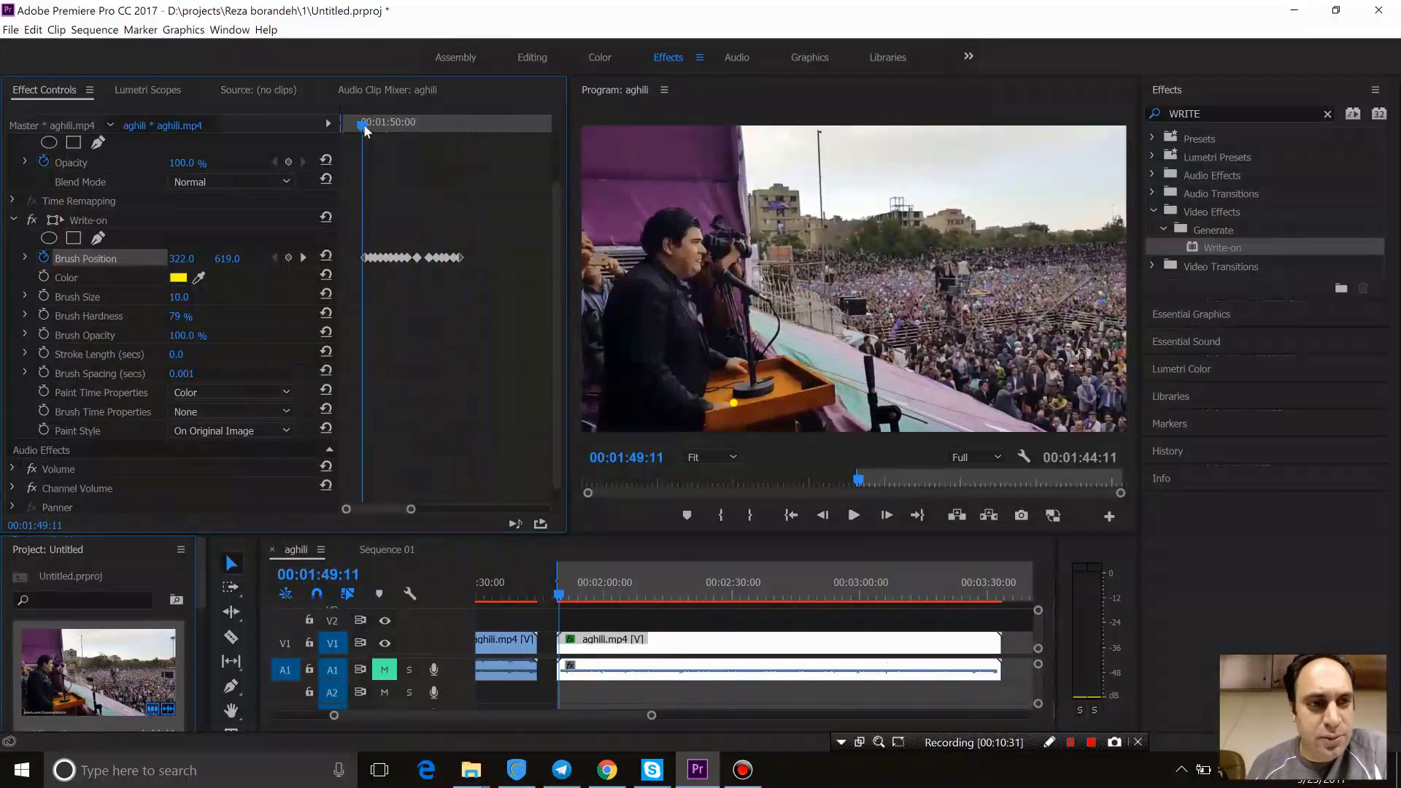
Step: Compare a Brush Spacing of 5, then return it to the minimal 0.001
{"action": "left_click", "coordinate": [191, 373]}
{"action": "type", "text": "5"}
{"action": "key", "text": "Return"}
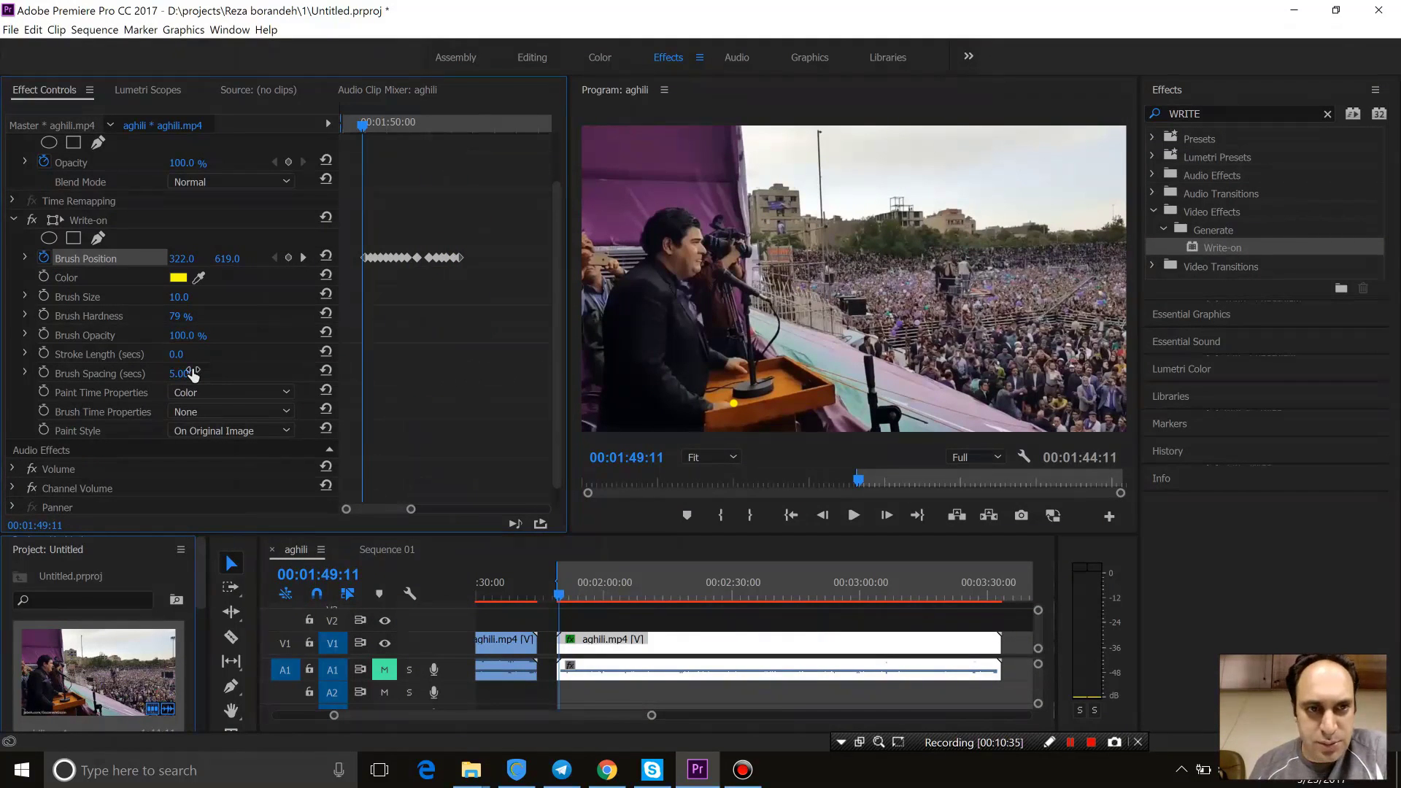
{"action": "key", "text": "space"}
{"action": "key", "text": "space"}
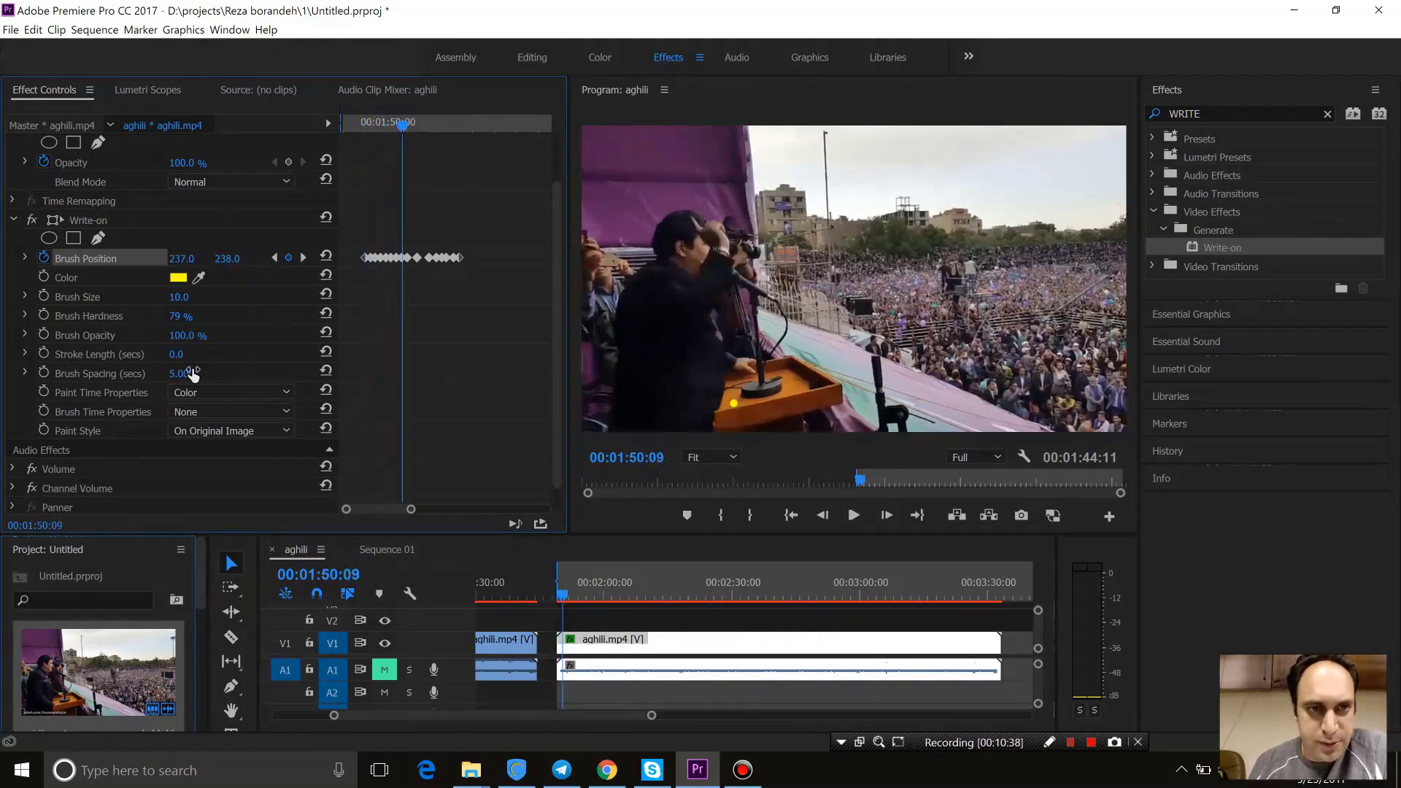
{"action": "left_click", "coordinate": [191, 373]}
{"action": "left_click_drag", "start_coordinate": [356, 125], "coordinate": [381, 122]}
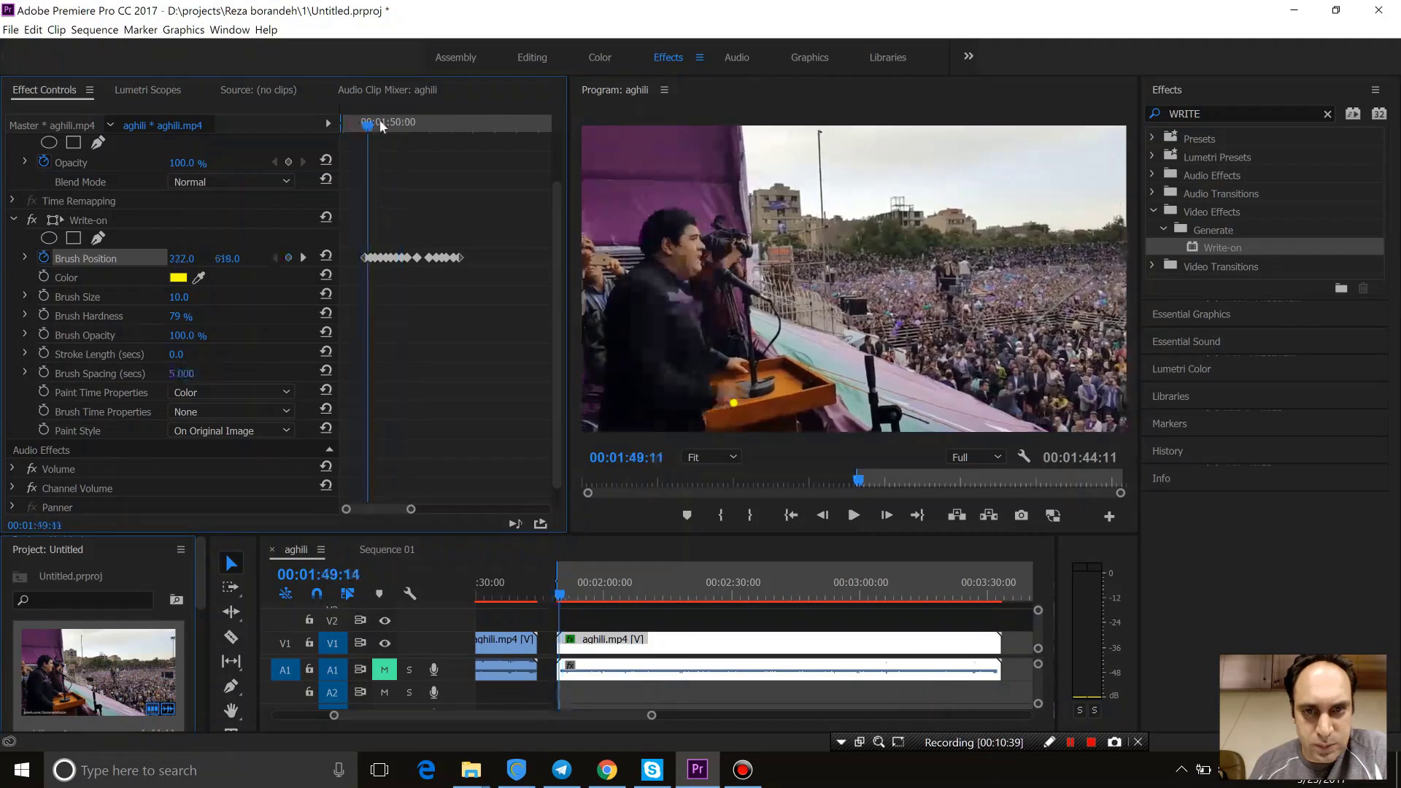
{"action": "left_click", "coordinate": [192, 372]}
{"action": "type", "text": "0"}
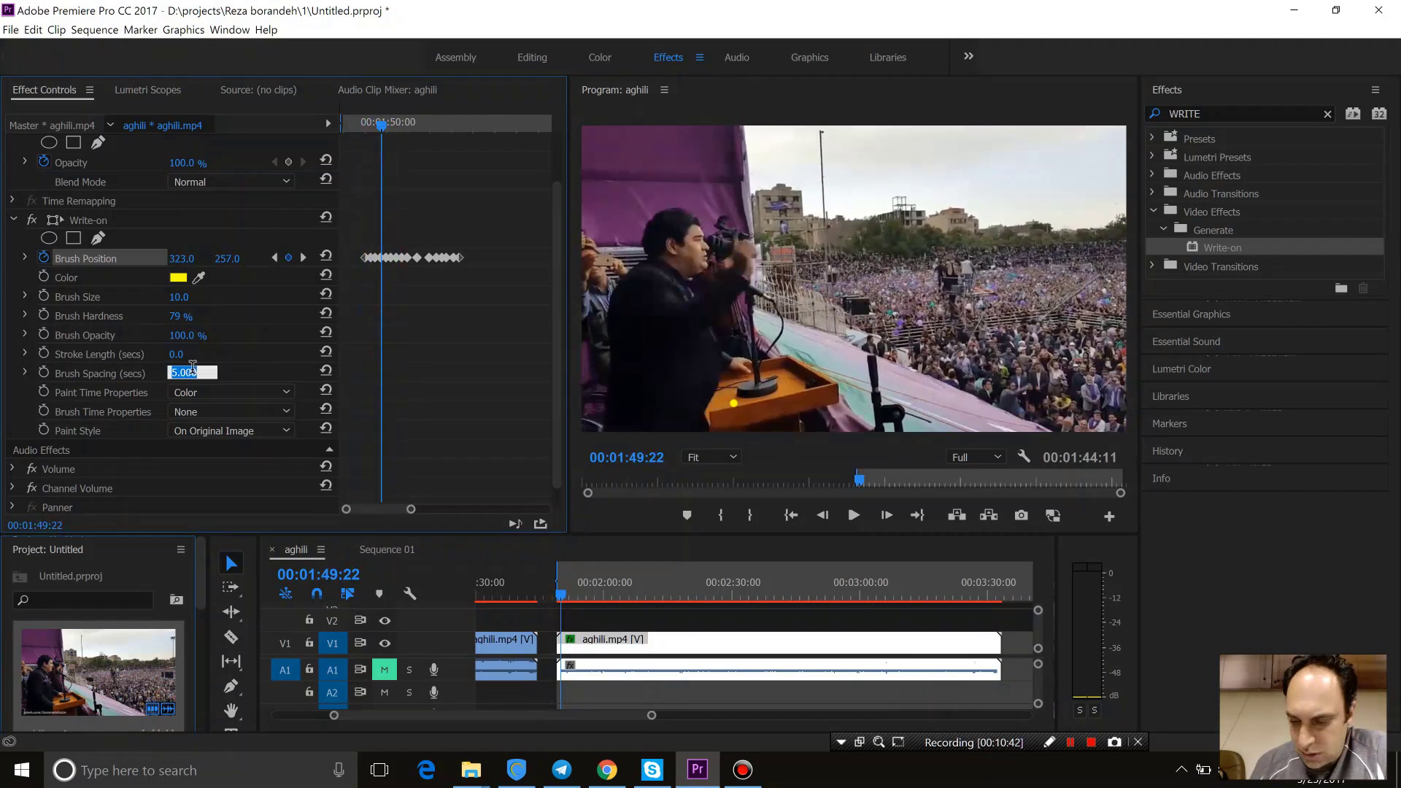
{"action": "key", "text": "Return"}
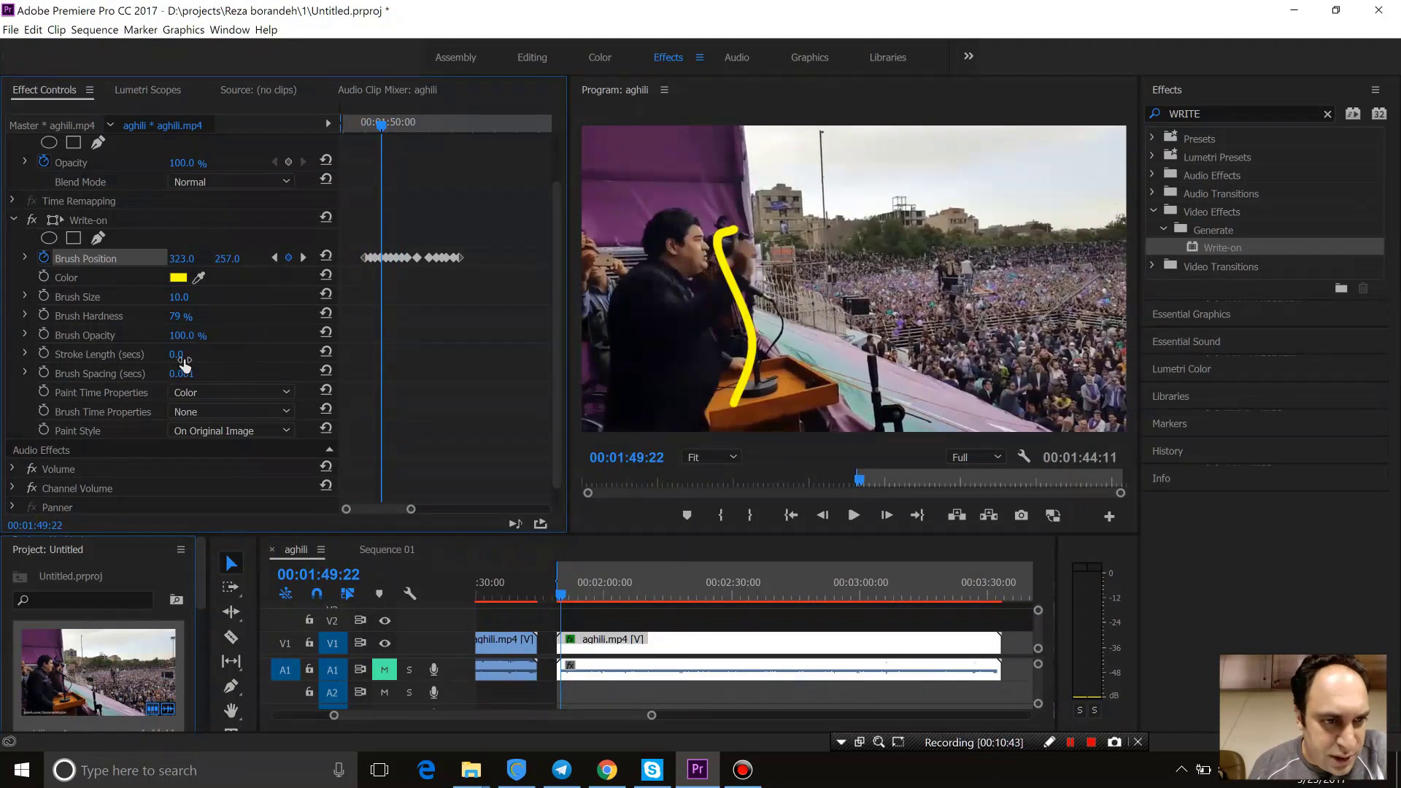
Step: Try a 1-second Stroke Length, then set it to 0.2 seconds and preview the short trail
{"action": "left_click", "coordinate": [178, 355]}
{"action": "type", "text": "1"}
{"action": "key", "text": "Return"}
{"action": "left_click", "coordinate": [362, 125]}
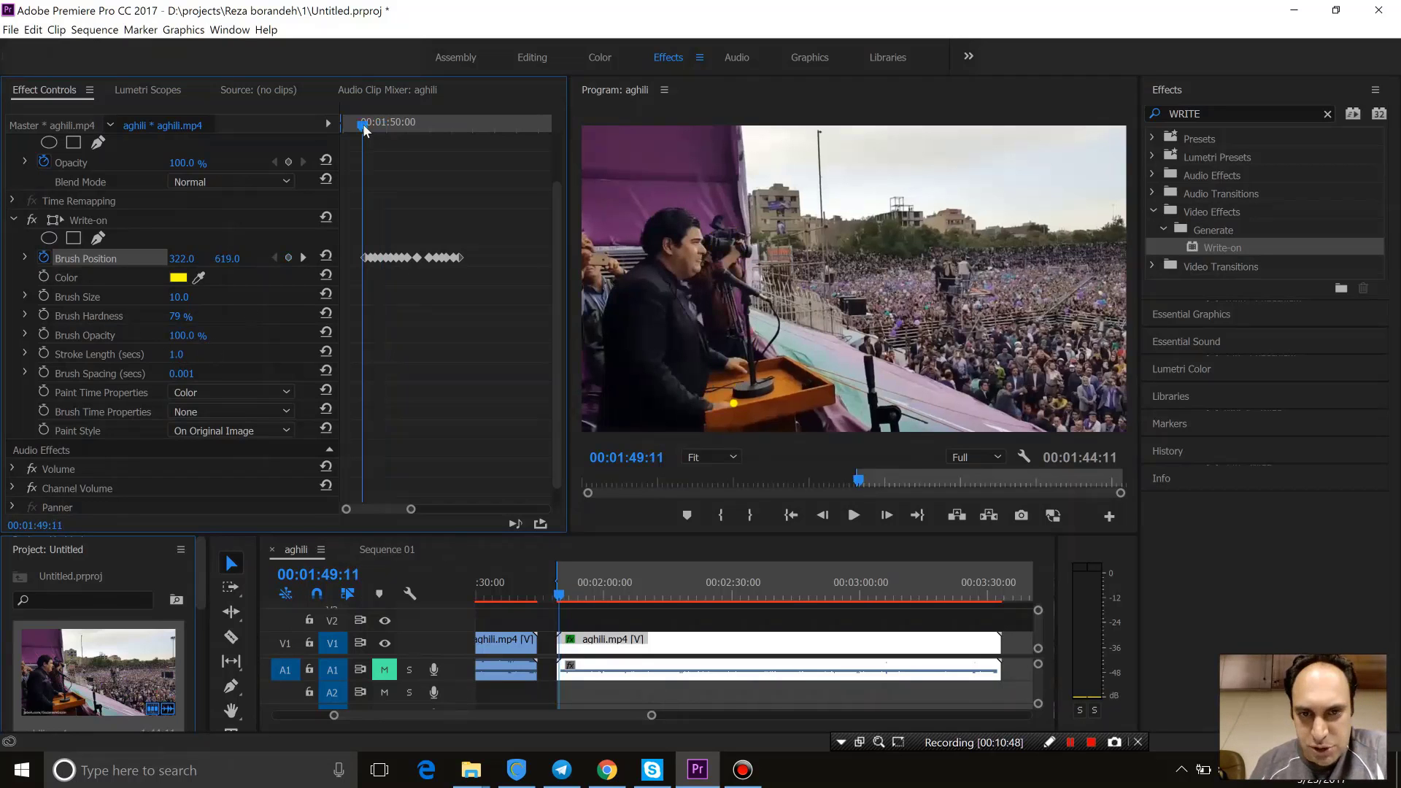
{"action": "key", "text": "space"}
{"action": "key", "text": "space"}
{"action": "left_click", "coordinate": [191, 353]}
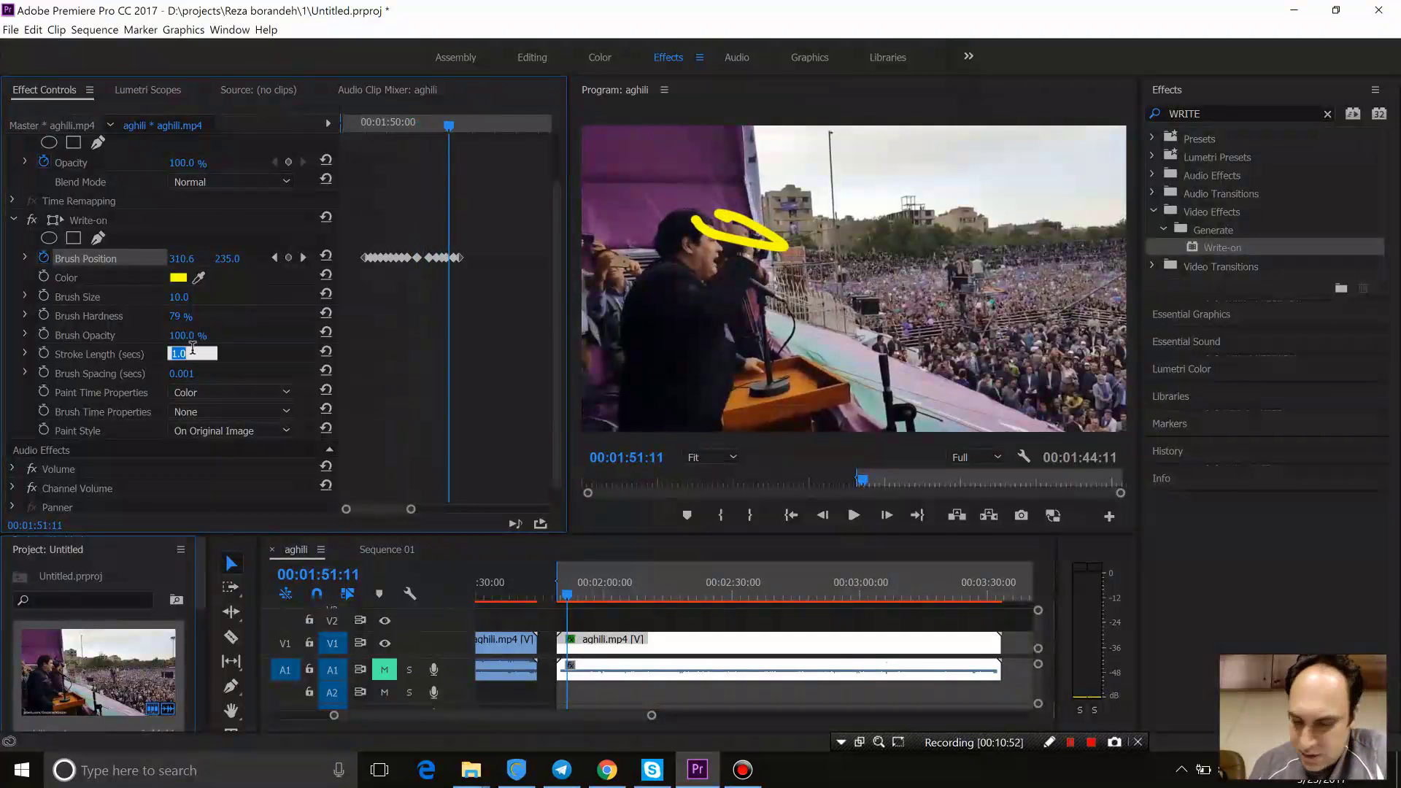
{"action": "type", "text": "0.2"}
{"action": "key", "text": "Return"}
{"action": "left_click", "coordinate": [358, 123]}
{"action": "key", "text": "space"}
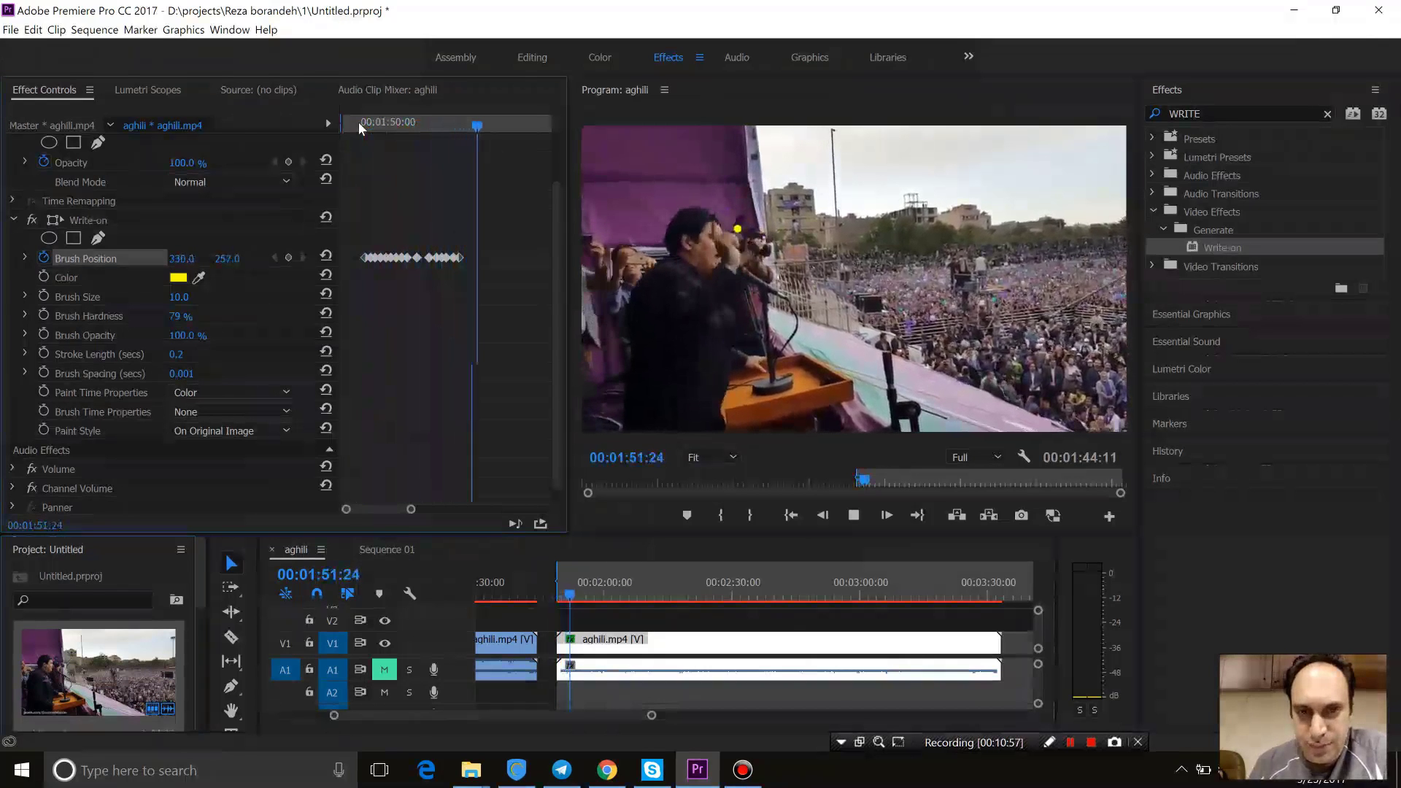
{"action": "key", "text": "space"}
Step: Add Brush Position keyframes over the next few frames, keeping the yellow stroke on the speaker's head
{"action": "left_click", "coordinate": [467, 127]}
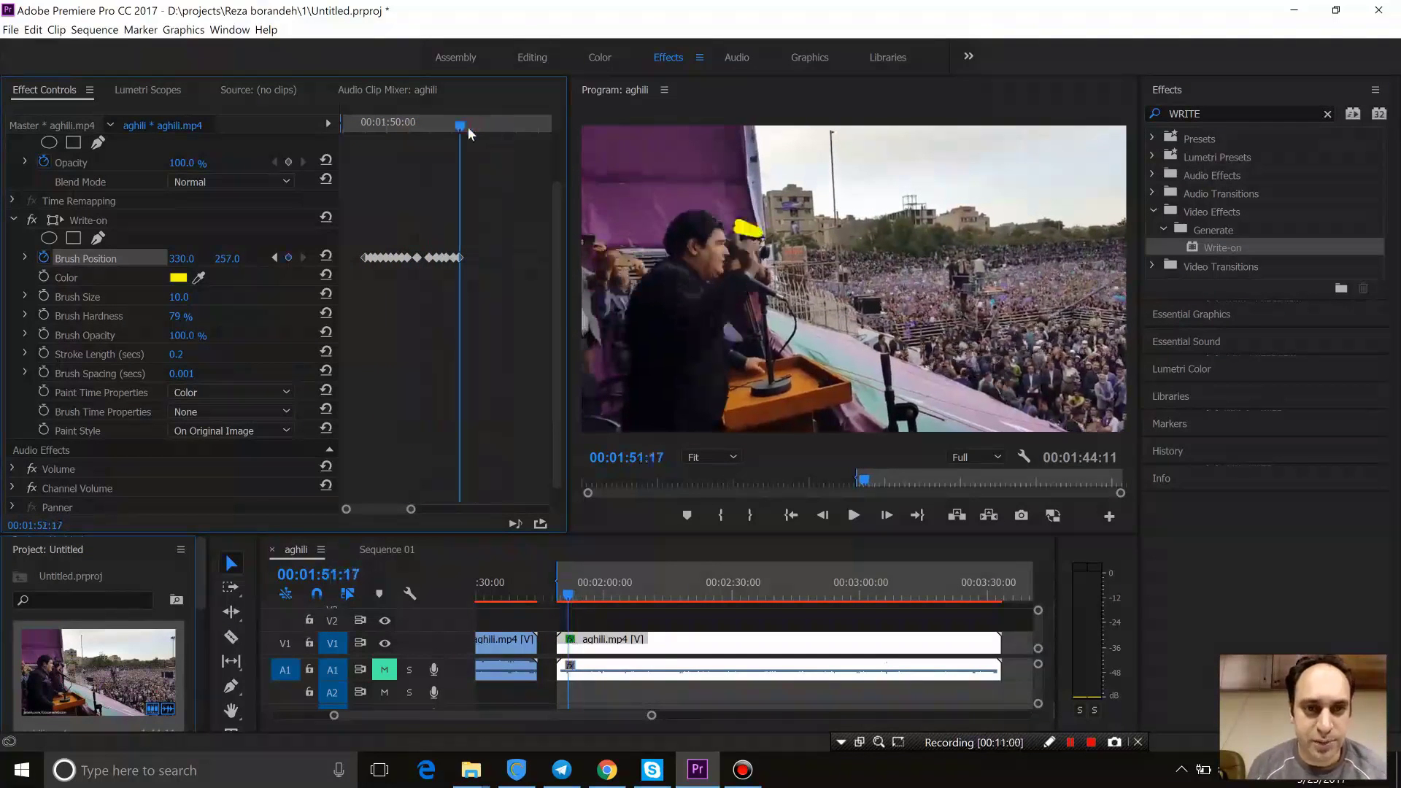
{"action": "key", "text": "Right"}
{"action": "key", "text": "Right"}
{"action": "key", "text": "Right"}
{"action": "key", "text": "Right"}
{"action": "key", "text": "Right"}
{"action": "key", "text": "Right"}
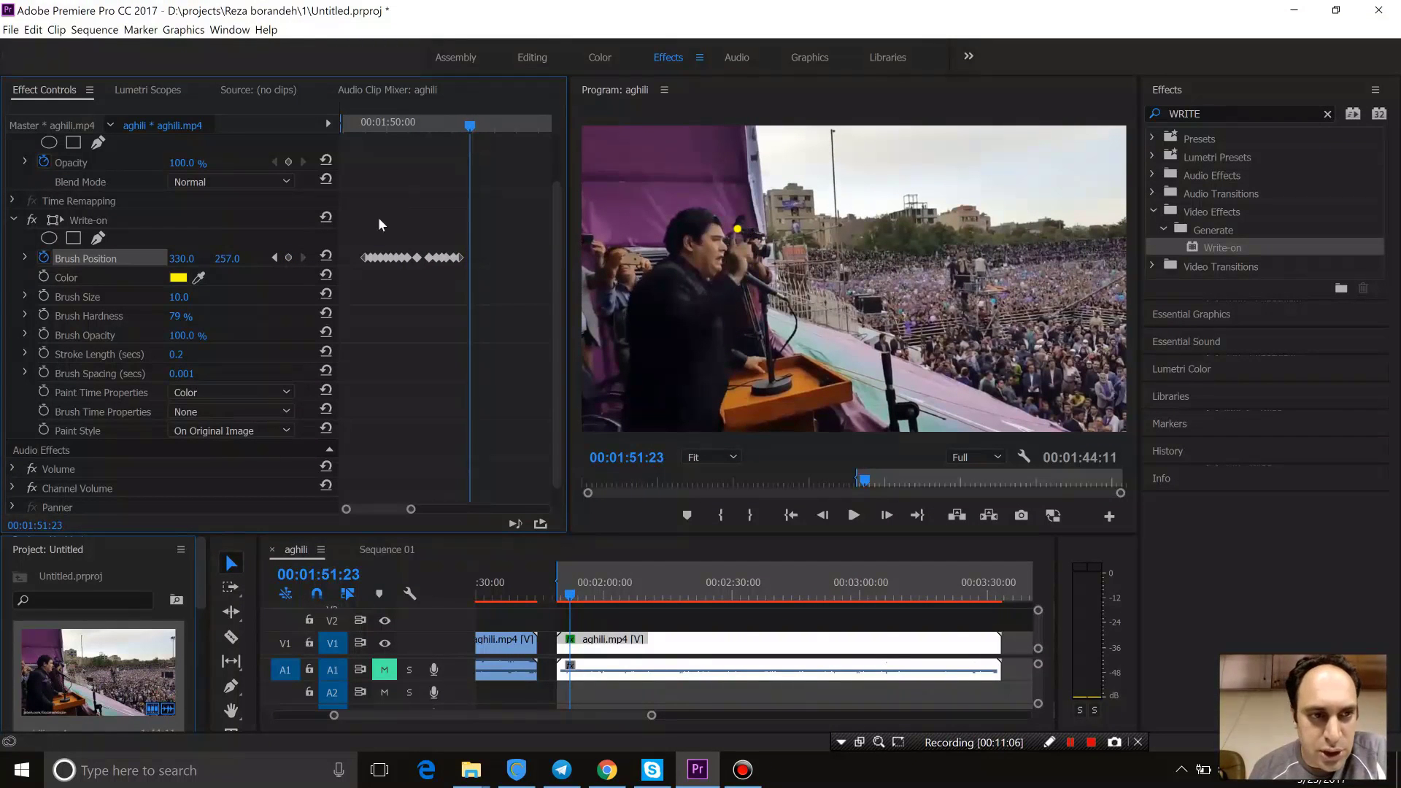
{"action": "left_click_drag", "start_coordinate": [182, 259], "coordinate": [181, 259]}
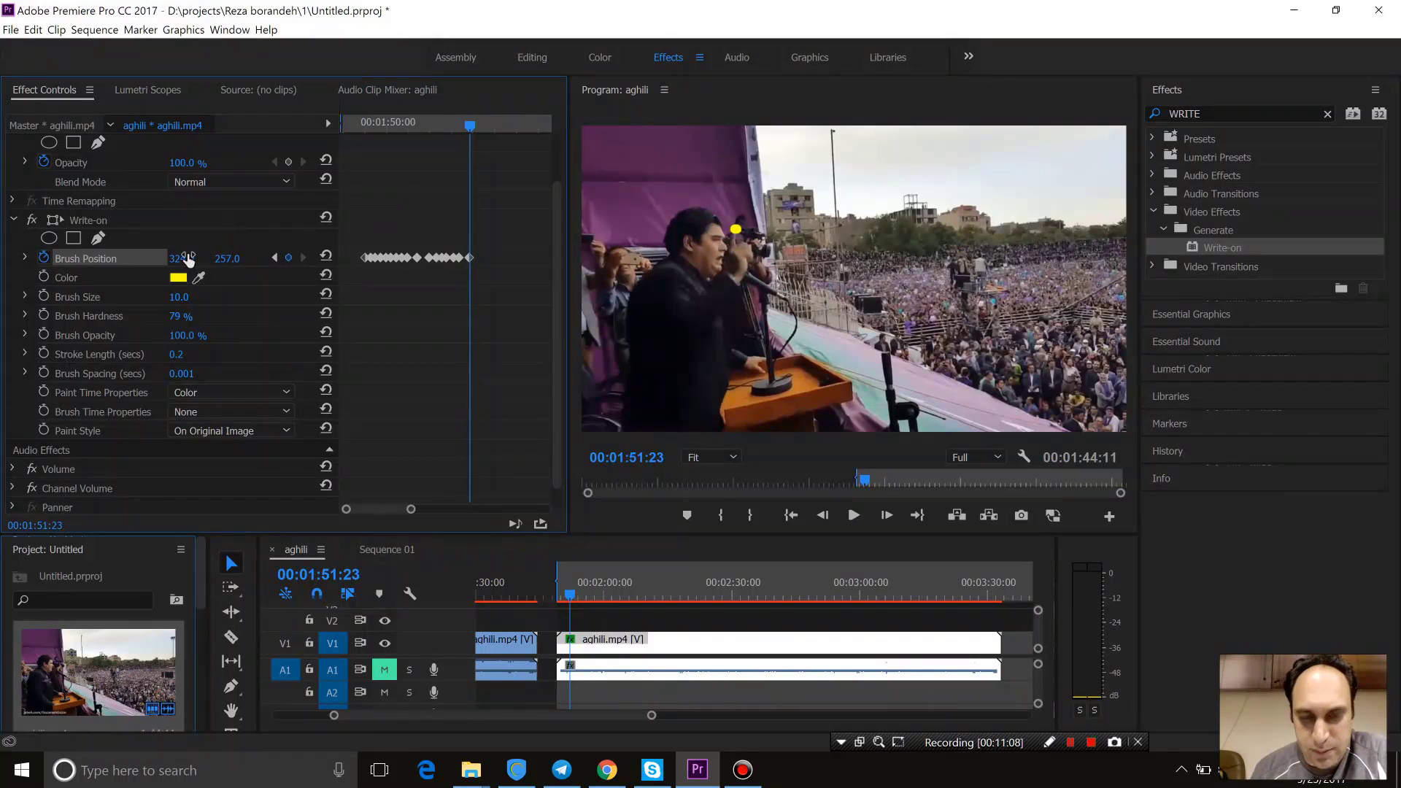
{"action": "key", "text": "Right"}
{"action": "key", "text": "Right"}
{"action": "key", "text": "Right"}
{"action": "key", "text": "Right"}
{"action": "key", "text": "Right"}
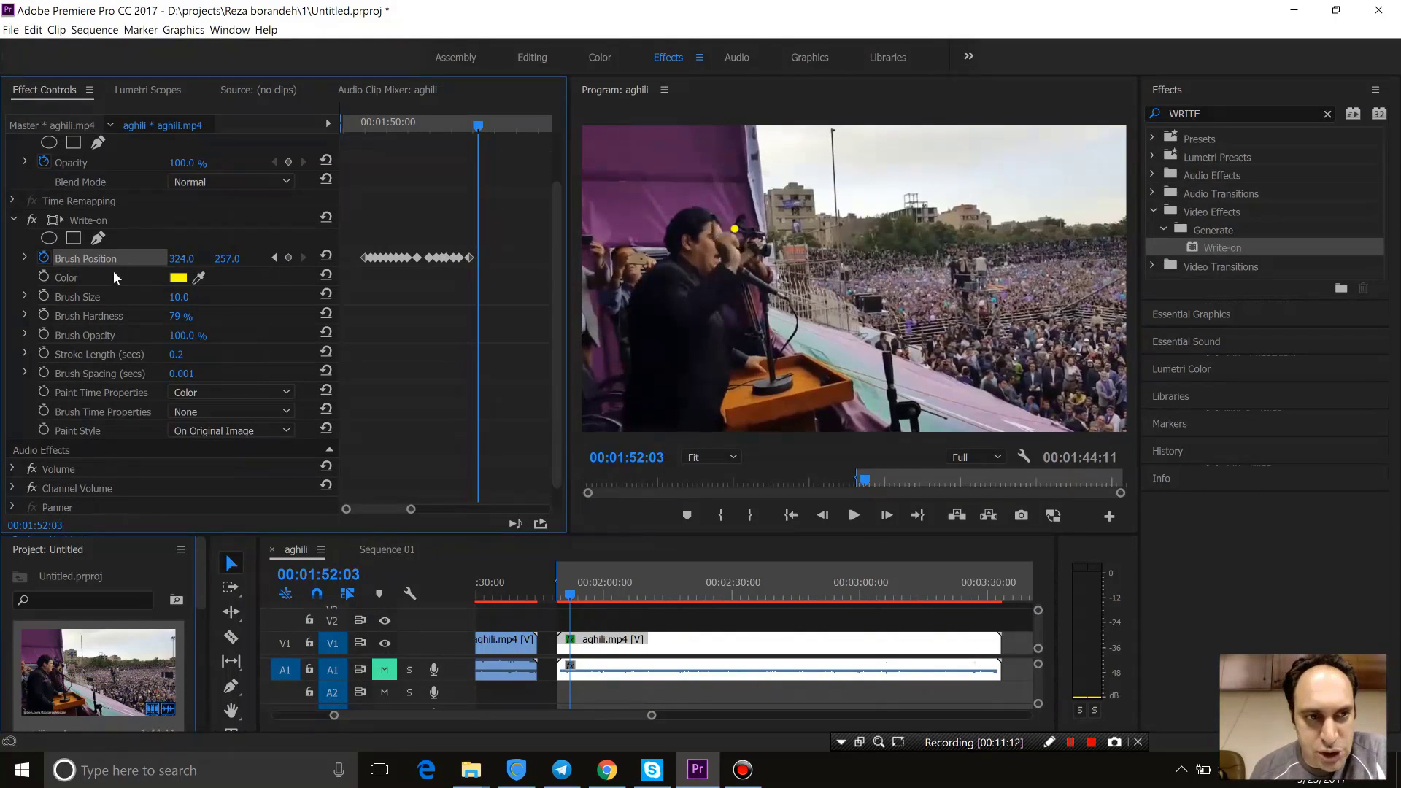
{"action": "mouse_move", "coordinate": [182, 258]}
{"action": "left_mouse_down"}
{"action": "mouse_move", "coordinate": [158, 258]}
{"action": "mouse_move", "coordinate": [213, 258]}
{"action": "left_mouse_up"}
{"action": "key", "text": "Right"}
{"action": "key", "text": "Right"}
{"action": "key", "text": "Right"}
{"action": "key", "text": "Right"}
{"action": "left_click_drag", "start_coordinate": [182, 258], "coordinate": [166, 259]}
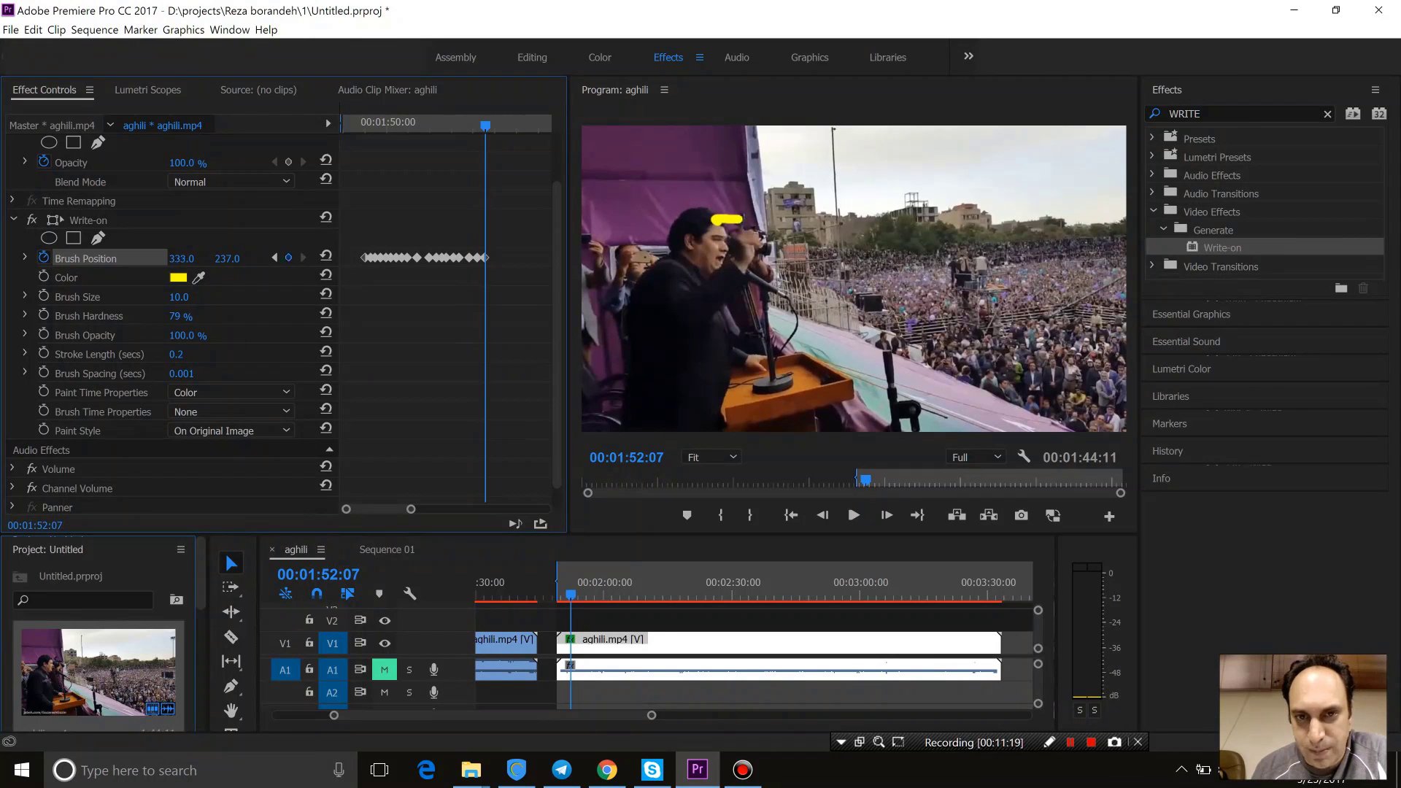
{"action": "left_click_drag", "start_coordinate": [227, 258], "coordinate": [215, 258]}
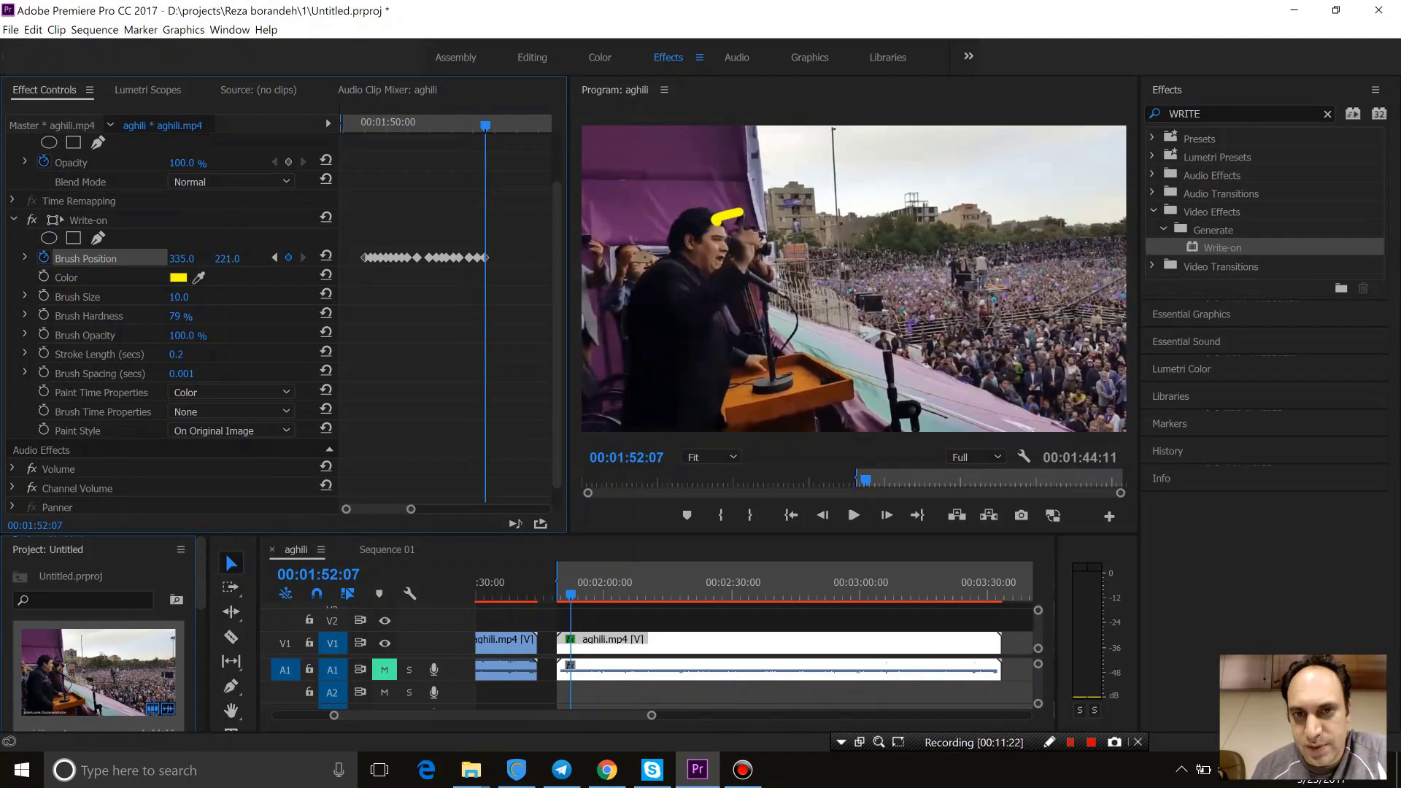
{"action": "key", "text": "Right"}
{"action": "key", "text": "Right"}
{"action": "key", "text": "Right"}
{"action": "key", "text": "Right"}
{"action": "key", "text": "Right"}
{"action": "key", "text": "Right"}
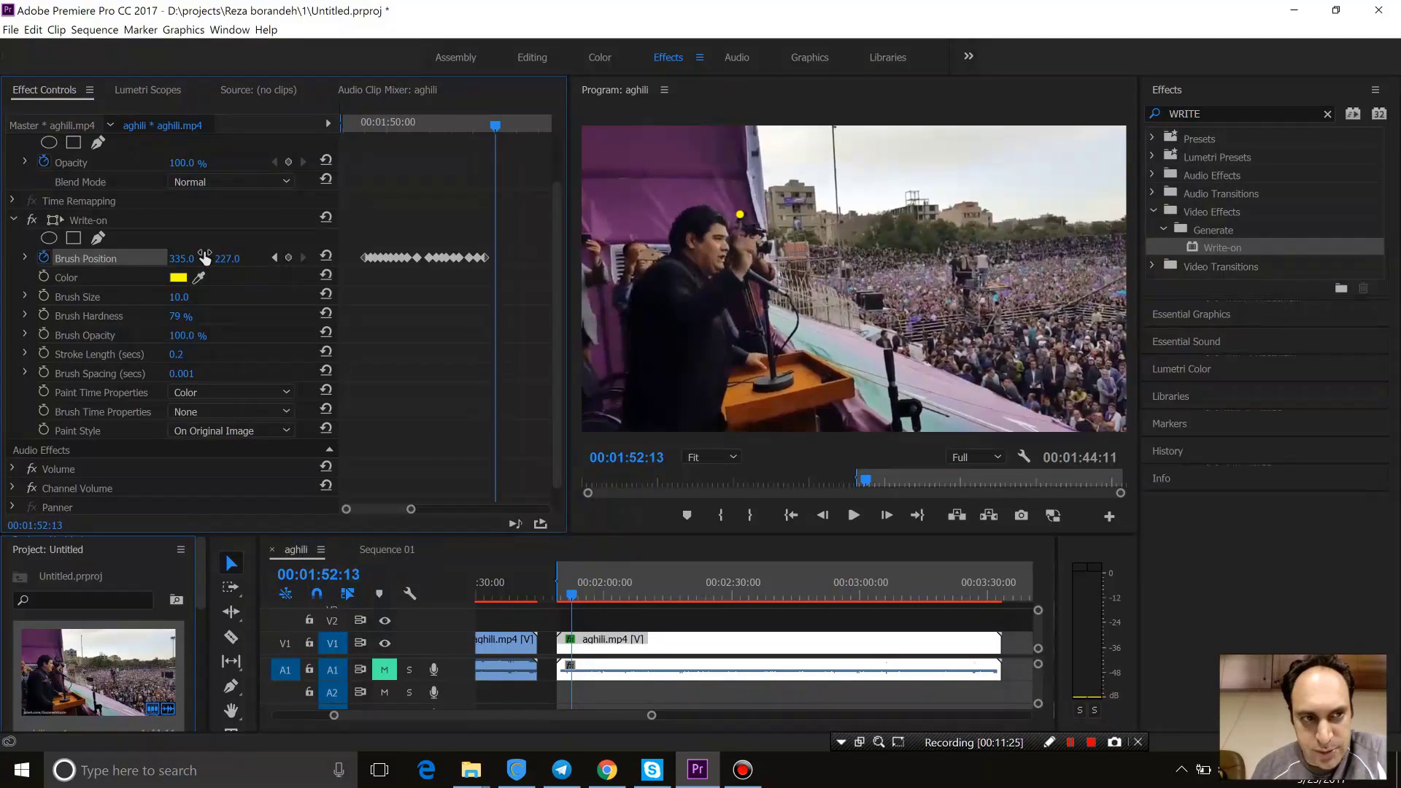
{"action": "left_click_drag", "start_coordinate": [182, 258], "coordinate": [171, 259]}
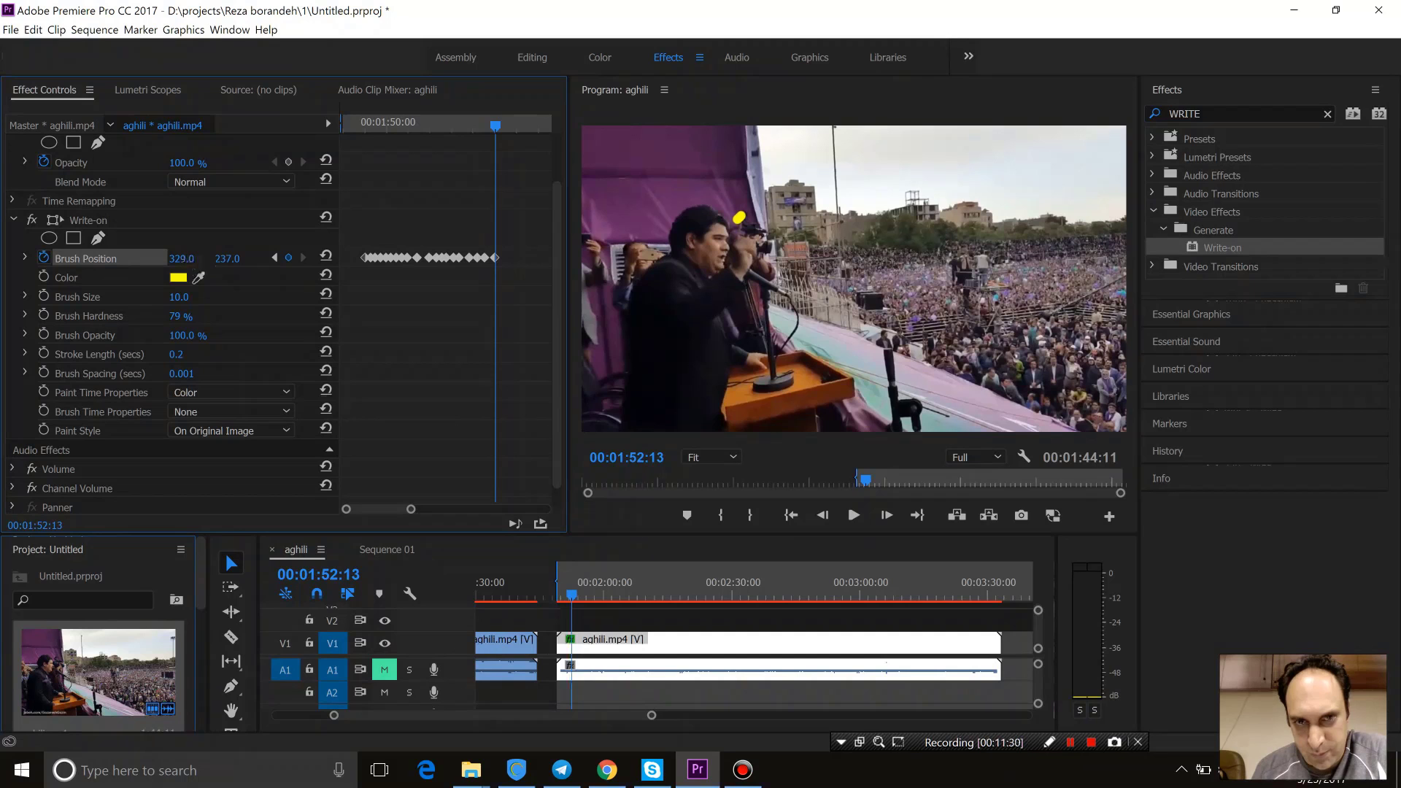
Step: Continue keyframing Brush Position, typing X 357, until 01:53:04 at 330, 209
{"action": "key", "text": "Right"}
{"action": "key", "text": "Right"}
{"action": "left_click_drag", "start_coordinate": [182, 258], "coordinate": [161, 258]}
{"action": "key", "text": "Right"}
{"action": "key", "text": "Right"}
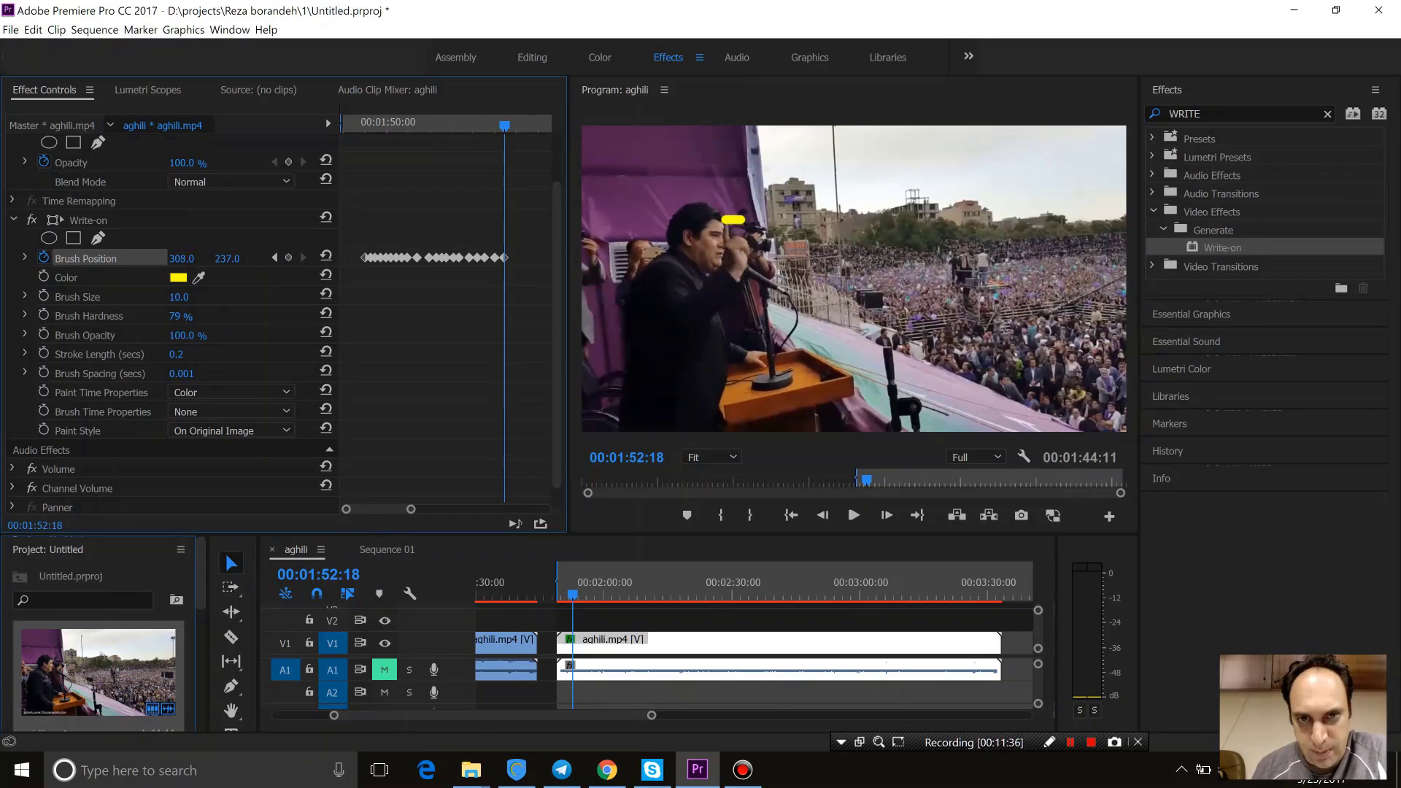
{"action": "key", "text": "Right"}
{"action": "key", "text": "Right"}
{"action": "key", "text": "Right"}
{"action": "key", "text": "Right"}
{"action": "key", "text": "Right"}
{"action": "left_click_drag", "start_coordinate": [189, 258], "coordinate": [232, 258]}
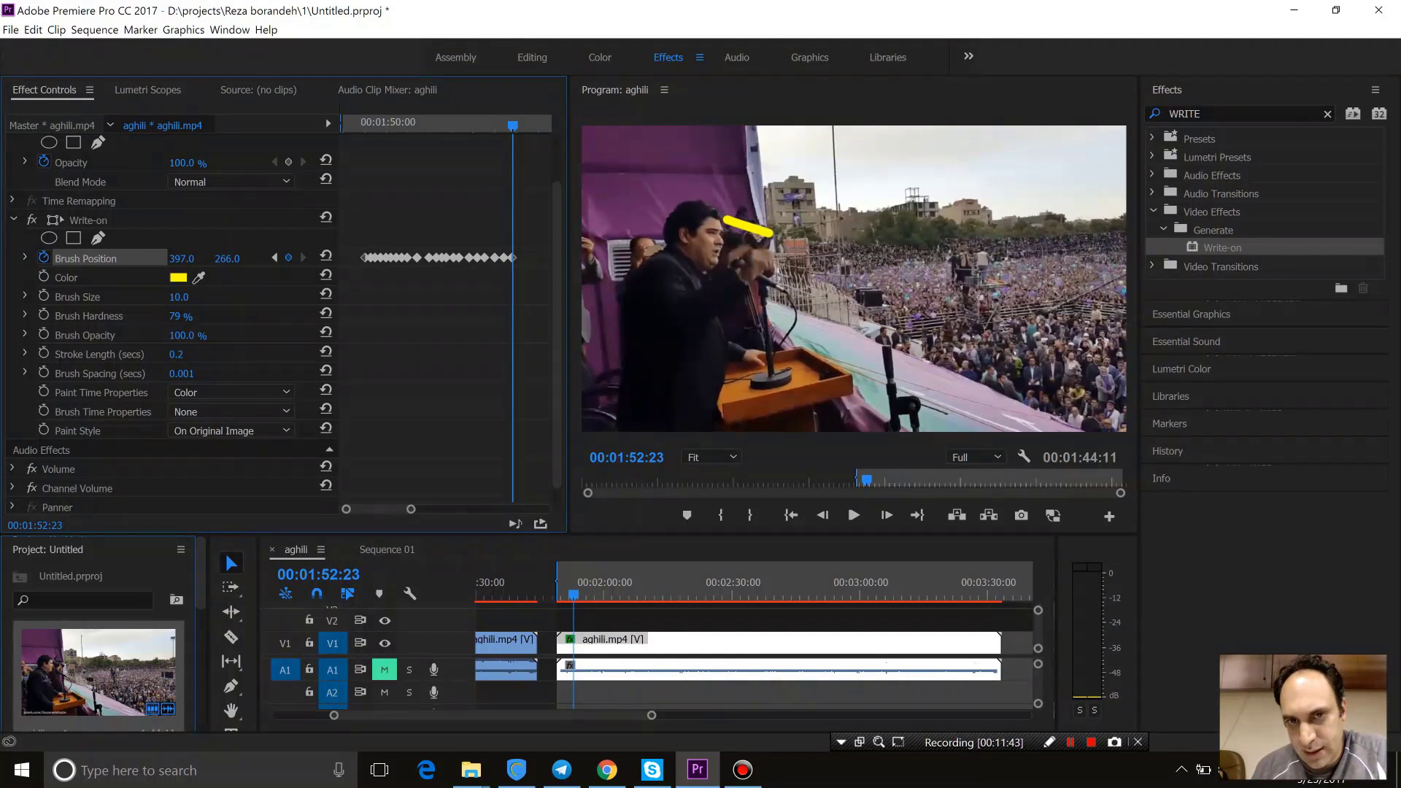
{"action": "key", "text": "Right"}
{"action": "key", "text": "Right"}
{"action": "key", "text": "Right"}
{"action": "key", "text": "Right"}
{"action": "key", "text": "Right"}
{"action": "key", "text": "Right"}
{"action": "left_click", "coordinate": [181, 259]}
{"action": "type", "text": "357"}
{"action": "key", "text": "Return"}
{"action": "mouse_move", "coordinate": [223, 260]}
{"action": "left_mouse_down"}
{"action": "mouse_move", "coordinate": [170, 261]}
{"action": "mouse_move", "coordinate": [188, 259]}
{"action": "left_mouse_up"}
{"action": "key", "text": "Right"}
{"action": "key", "text": "Right"}
{"action": "key", "text": "Right"}
{"action": "key", "text": "Right"}
{"action": "key", "text": "Right"}
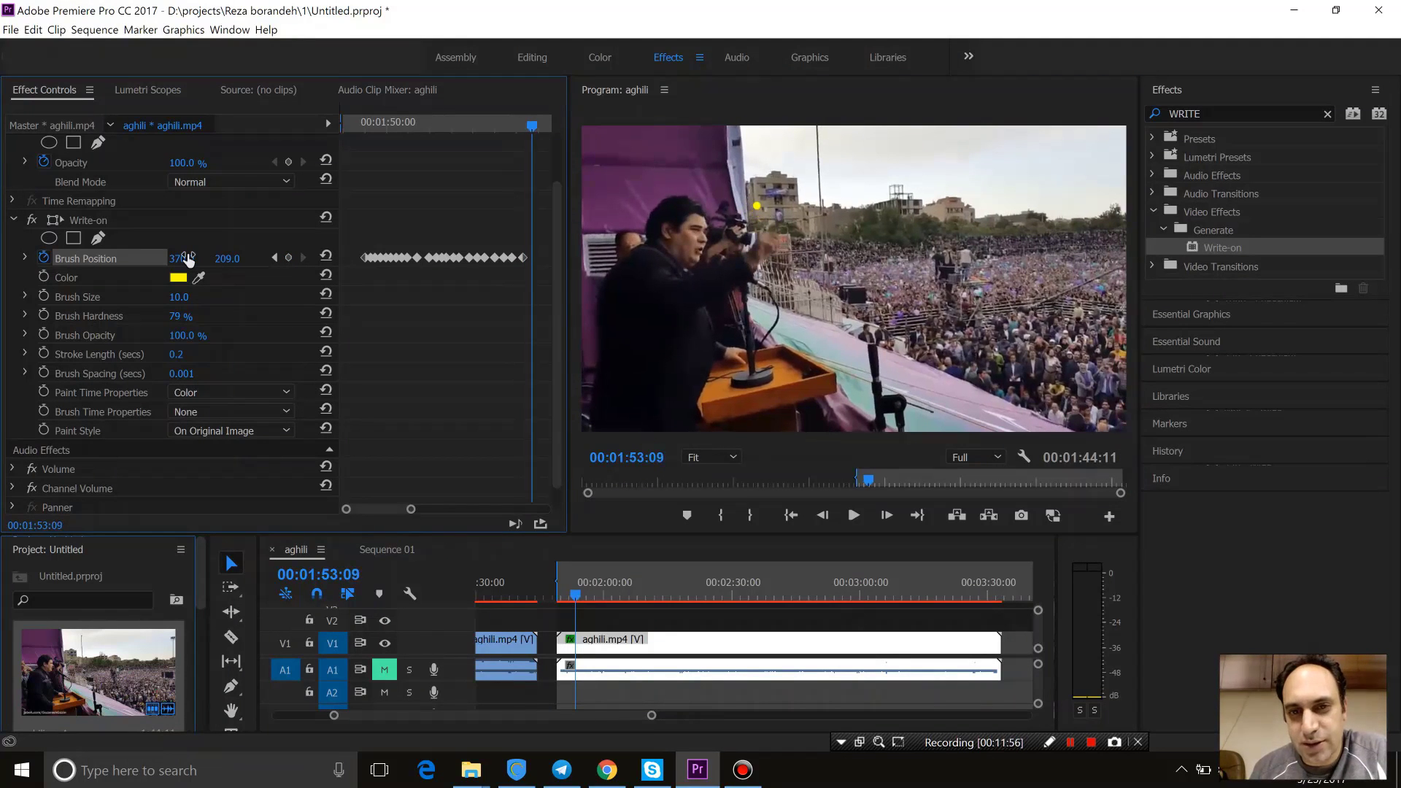
Step: Extend the stroke frame by frame with Brush Position keyframes down the speaker's arm
{"action": "left_click_drag", "start_coordinate": [181, 259], "coordinate": [231, 259]}
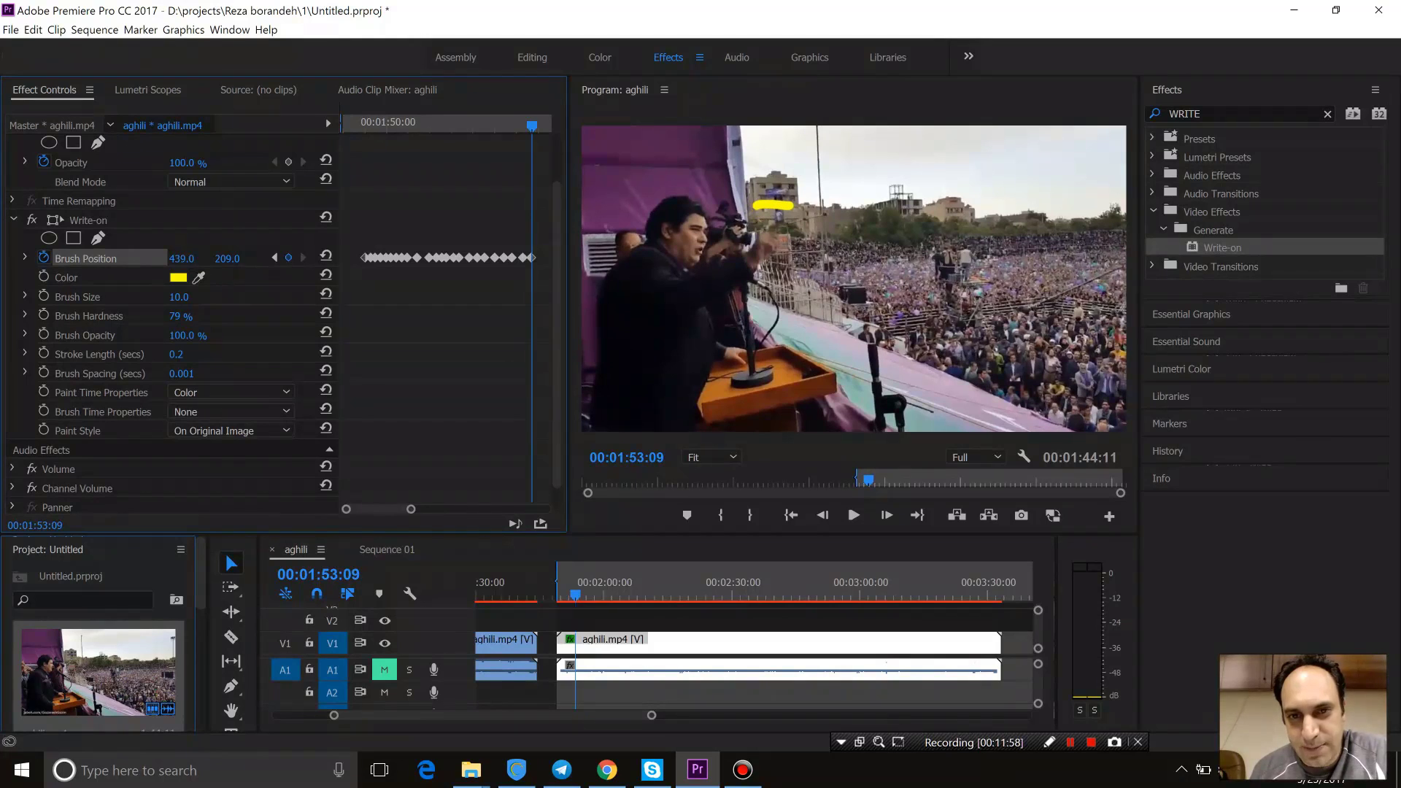
{"action": "left_click_drag", "start_coordinate": [221, 259], "coordinate": [232, 260]}
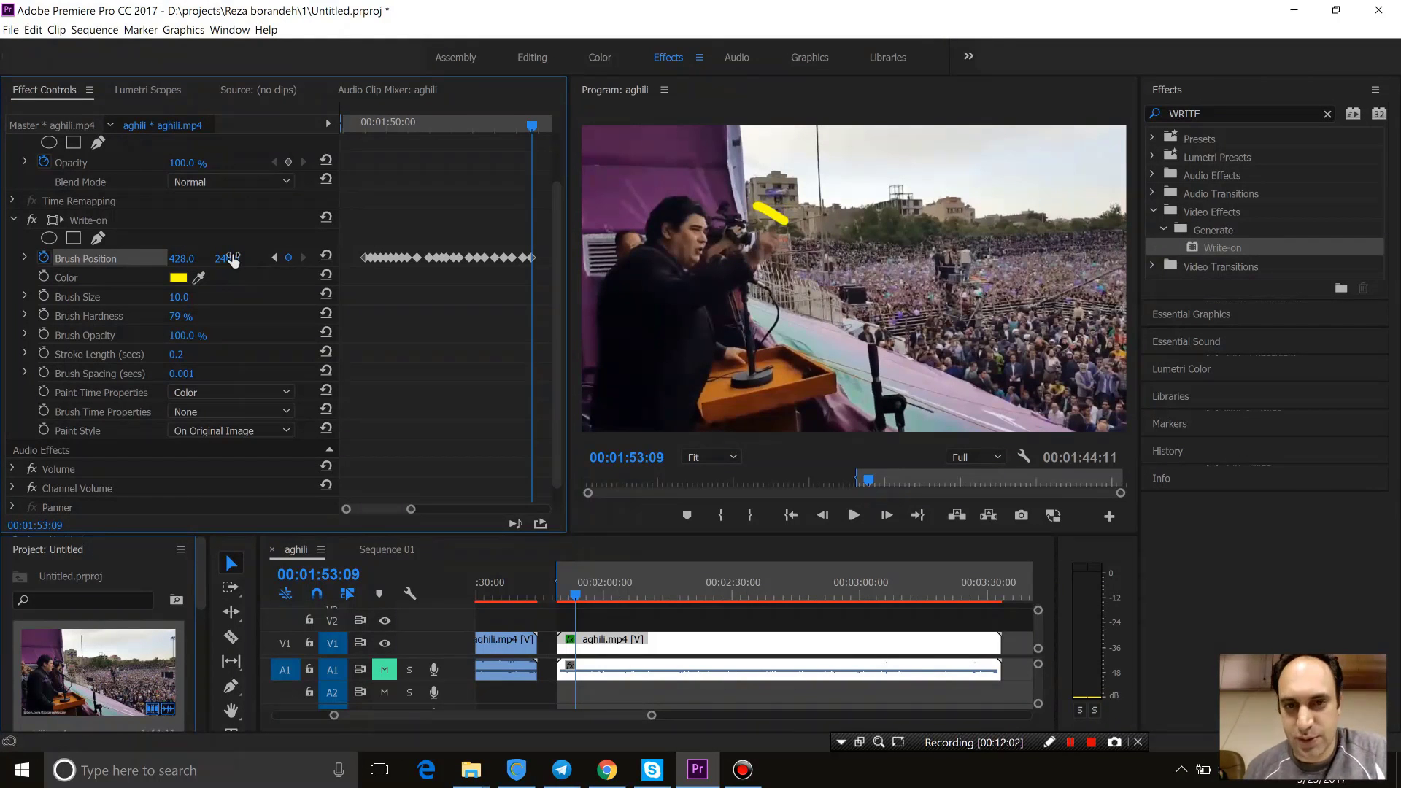
{"action": "key", "text": "Right"}
{"action": "key", "text": "Right"}
{"action": "key", "text": "Right"}
{"action": "key", "text": "Right"}
{"action": "key", "text": "Right"}
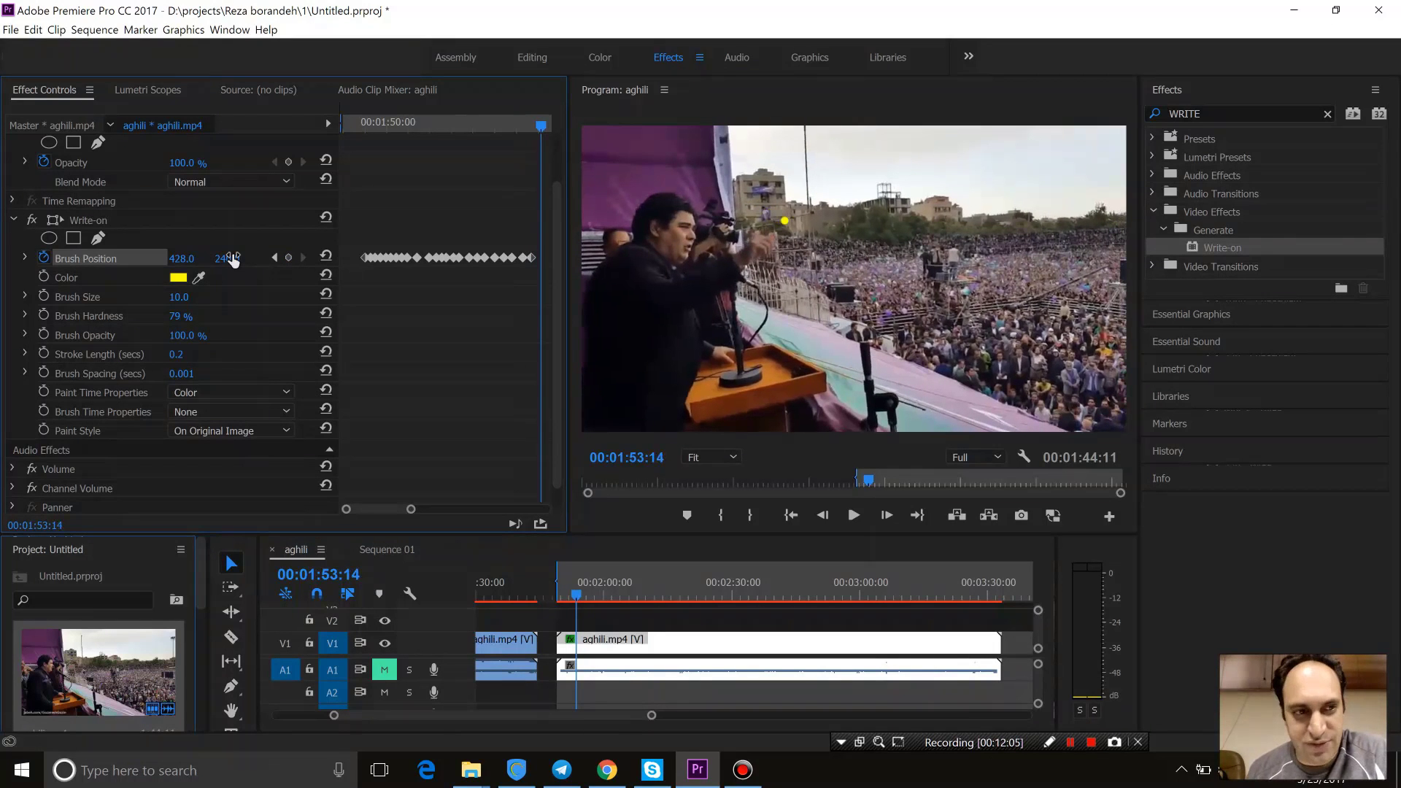
{"action": "mouse_move", "coordinate": [182, 259]}
{"action": "left_mouse_down"}
{"action": "mouse_move", "coordinate": [170, 259]}
{"action": "mouse_move", "coordinate": [233, 259]}
{"action": "left_mouse_up"}
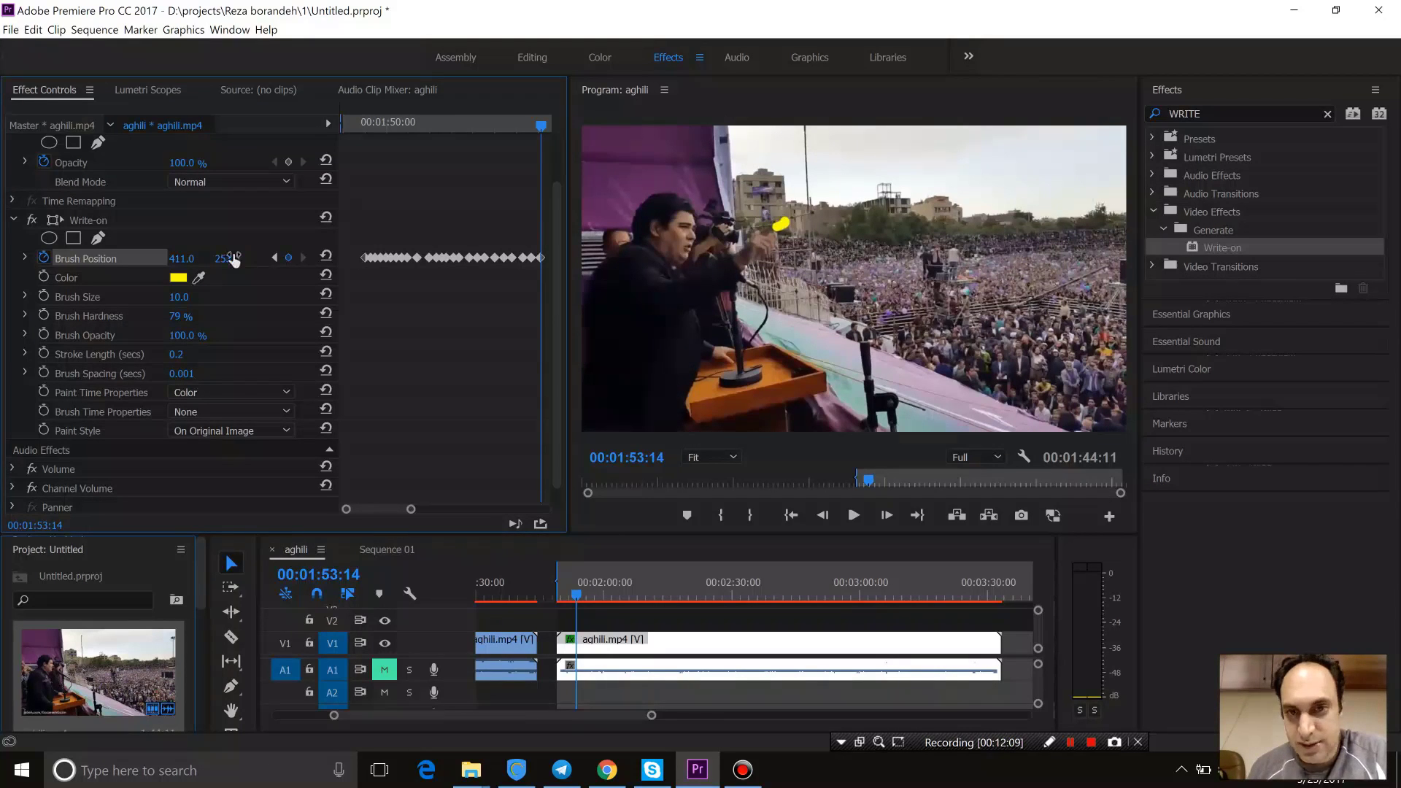
{"action": "key", "text": "Right"}
{"action": "key", "text": "Right"}
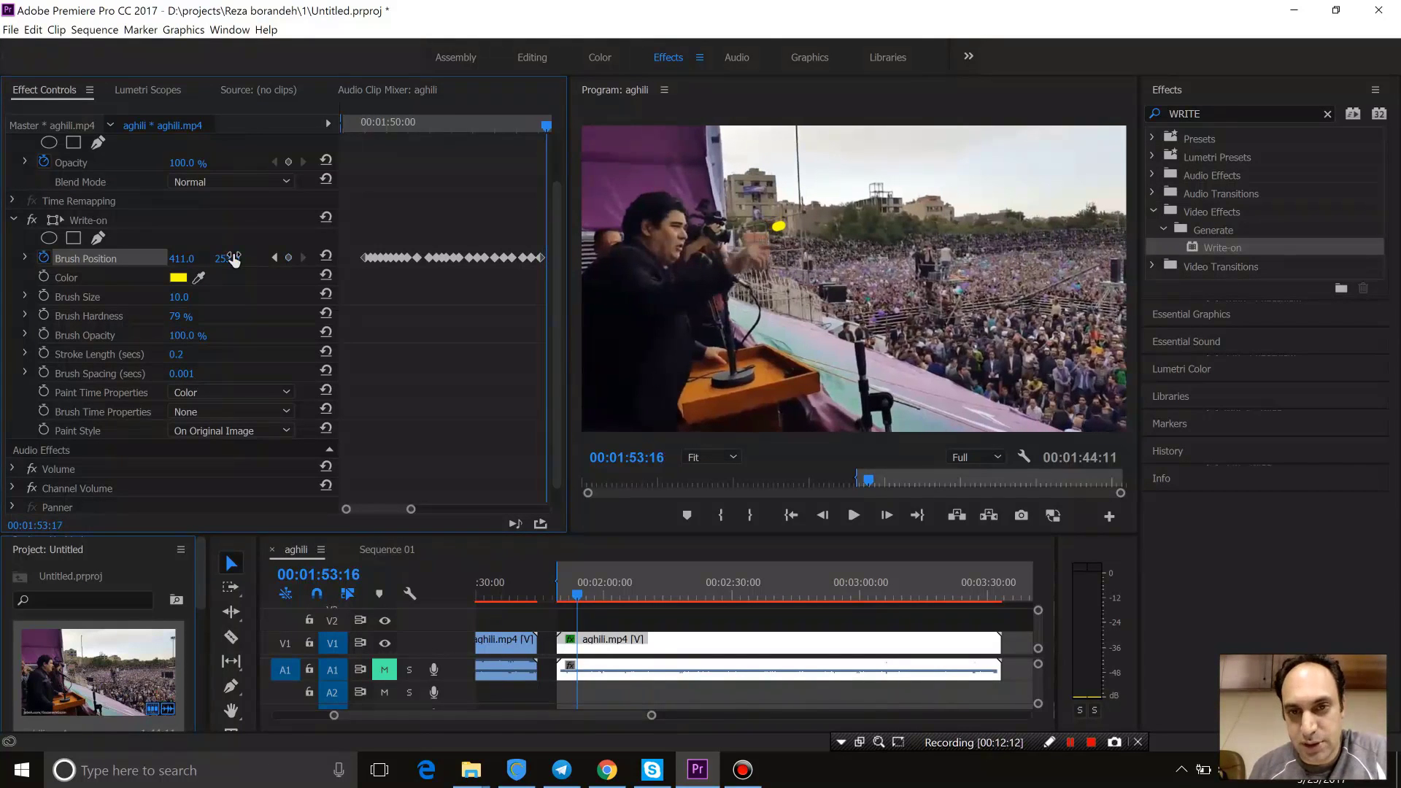
{"action": "key", "text": "Right"}
{"action": "left_click_drag", "start_coordinate": [191, 259], "coordinate": [259, 259]}
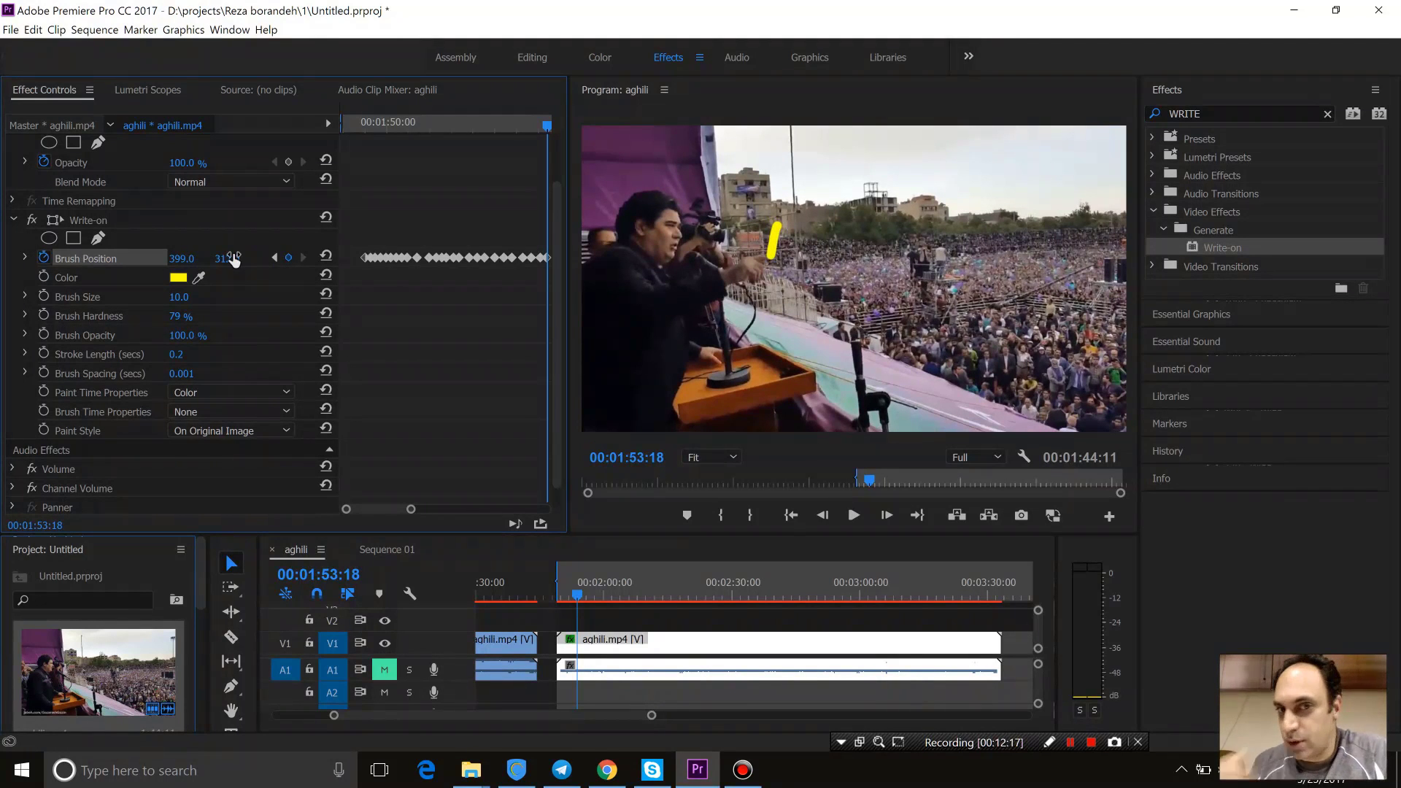
{"action": "key", "text": "Right"}
{"action": "key", "text": "Right"}
{"action": "key", "text": "Right"}
{"action": "key", "text": "Right"}
{"action": "left_click_drag", "start_coordinate": [181, 259], "coordinate": [202, 259]}
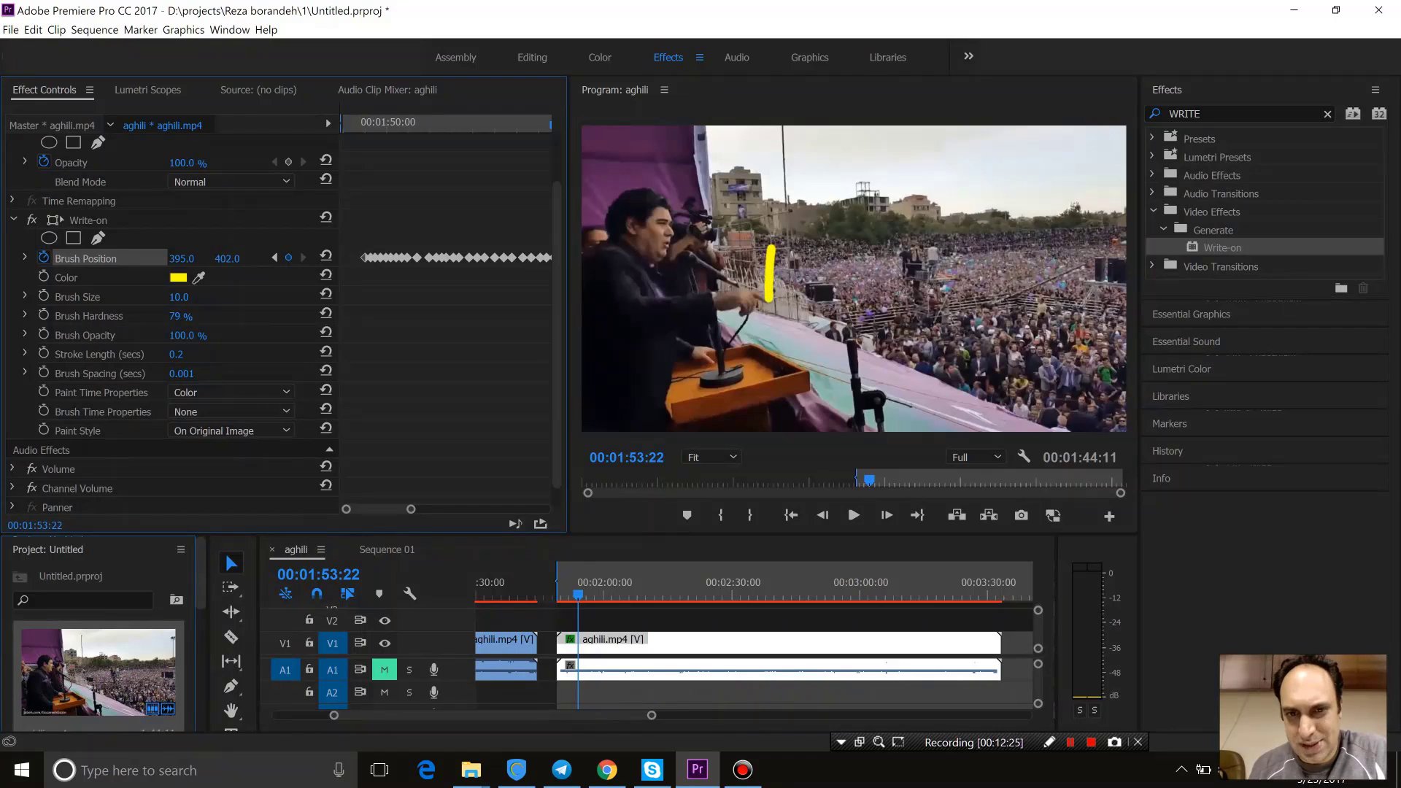
Step: Hook the stroke onto the podium, ending with Brush Position X 318 at 01:54:06
{"action": "key", "text": "Right"}
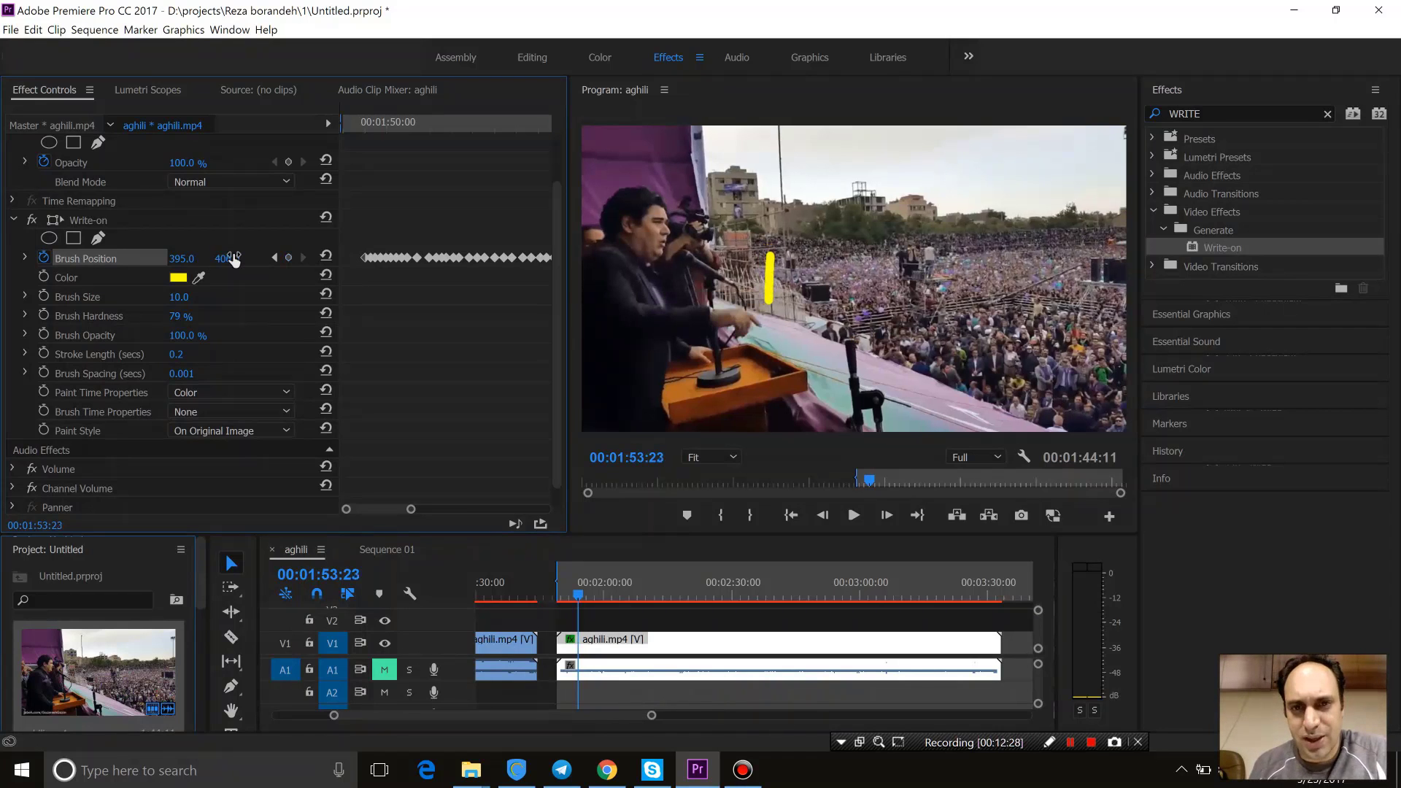
{"action": "key", "text": "Right"}
{"action": "key", "text": "Right"}
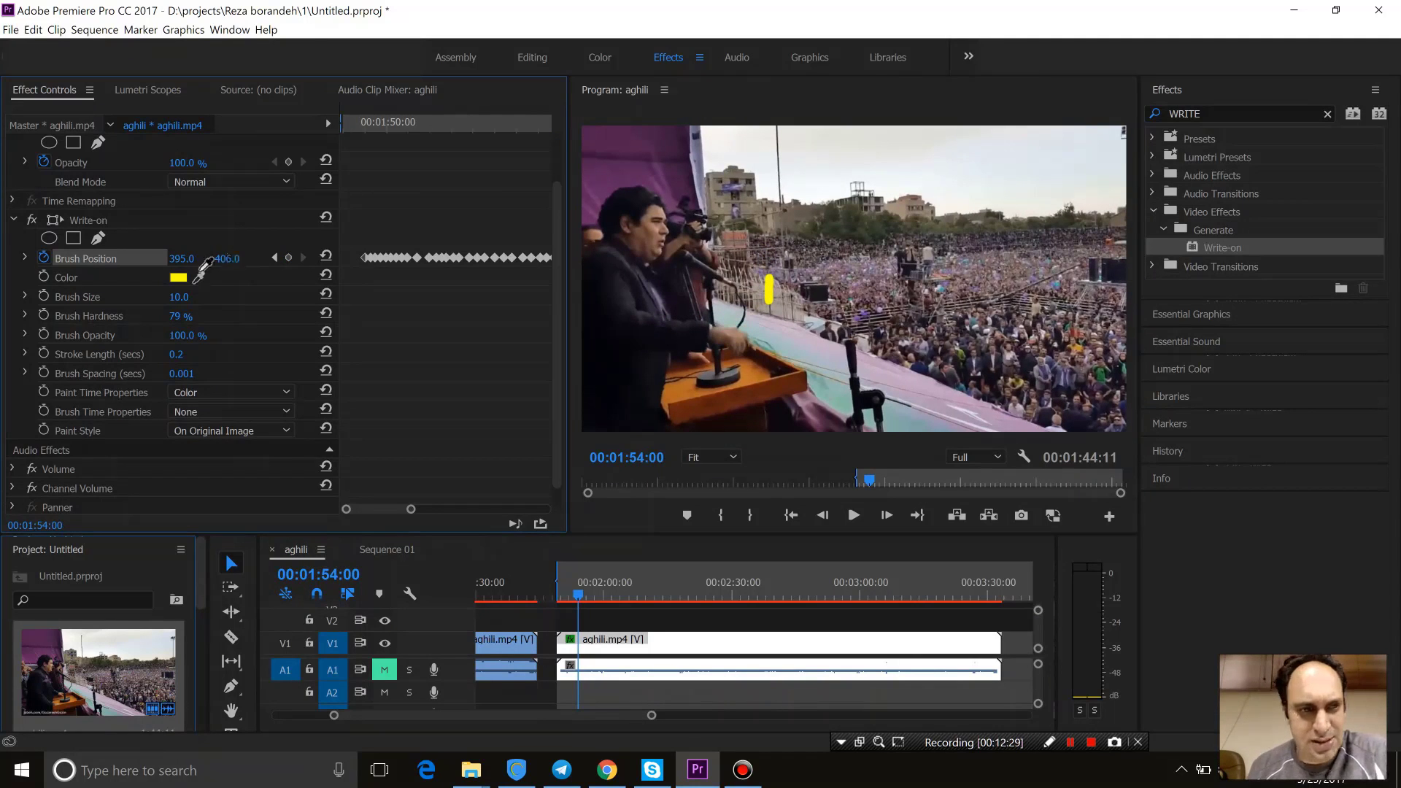
{"action": "mouse_move", "coordinate": [188, 258]}
{"action": "left_mouse_down"}
{"action": "mouse_move", "coordinate": [260, 259]}
{"action": "mouse_move", "coordinate": [177, 259]}
{"action": "left_mouse_up"}
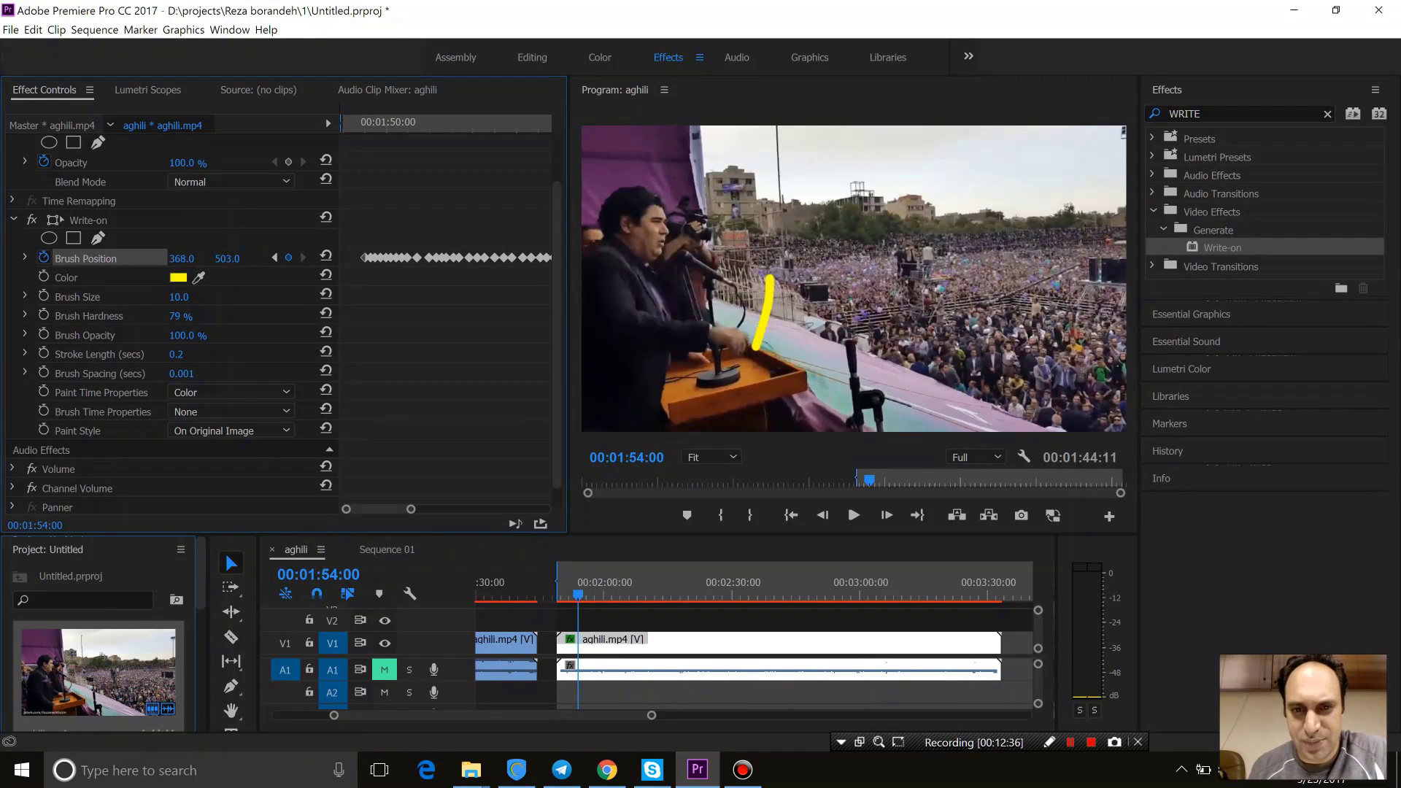
{"action": "key", "text": "Right"}
{"action": "key", "text": "Right"}
{"action": "key", "text": "Right"}
{"action": "left_click_drag", "start_coordinate": [182, 259], "coordinate": [241, 259]}
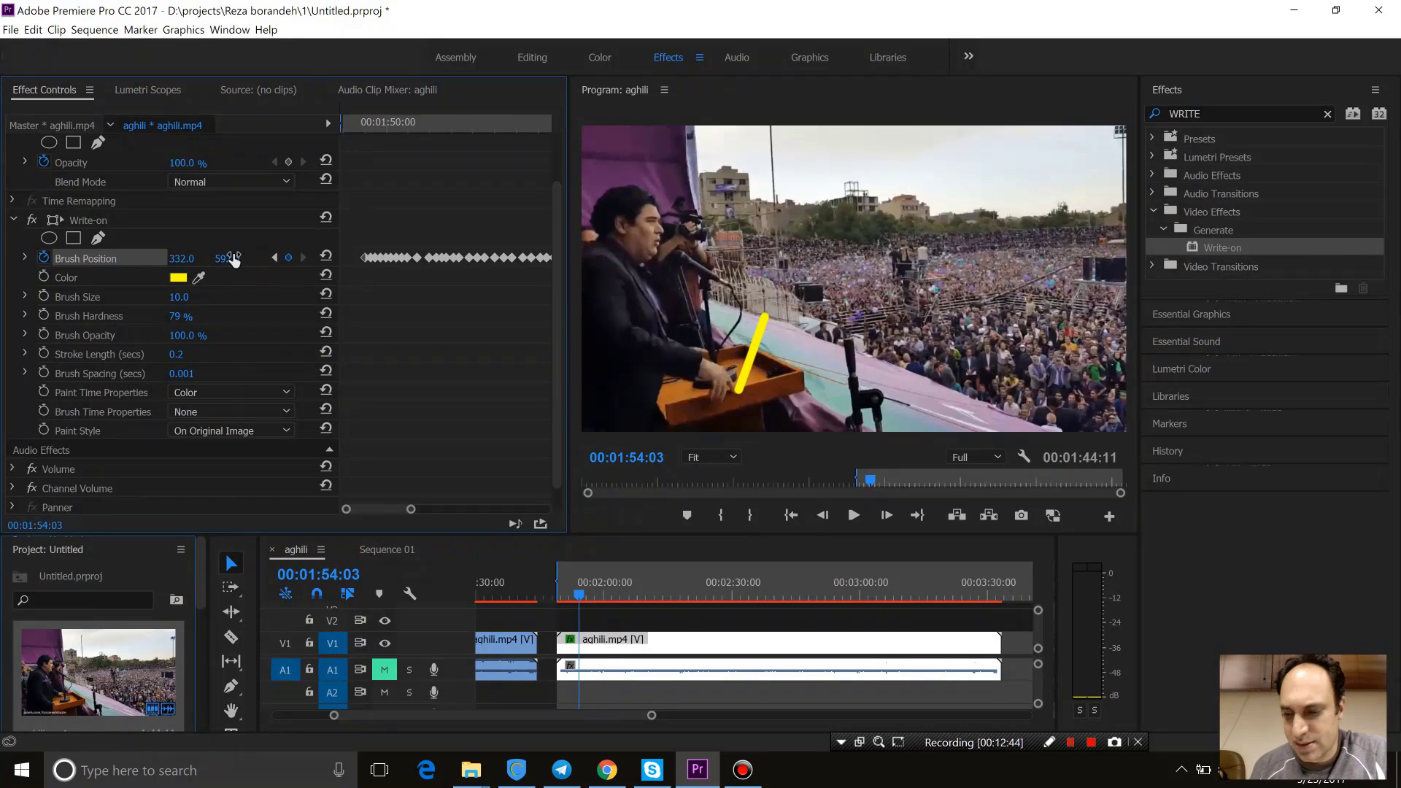
{"action": "key", "text": "Right"}
{"action": "key", "text": "Right"}
{"action": "key", "text": "Right"}
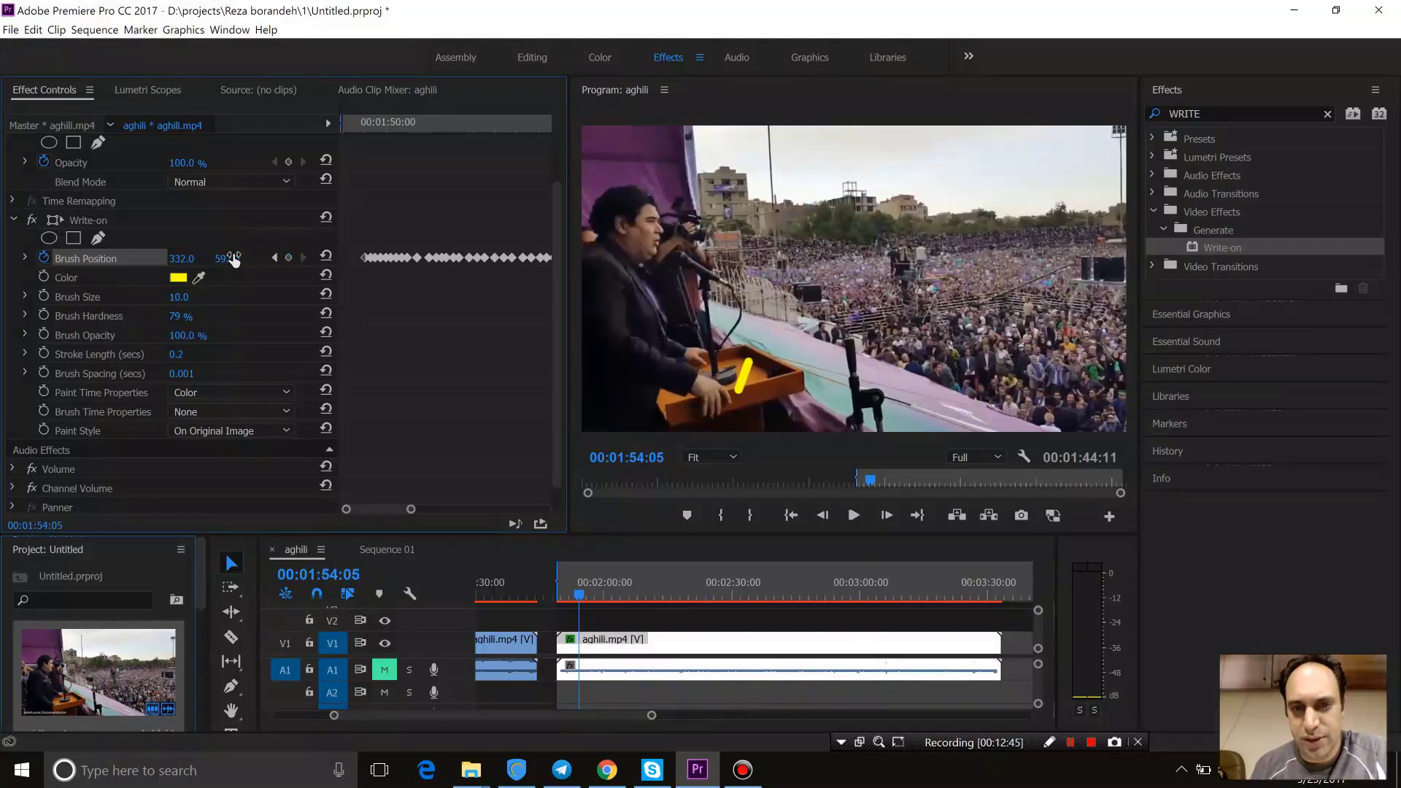
{"action": "left_click", "coordinate": [188, 254]}
{"action": "left_click", "coordinate": [189, 255]}
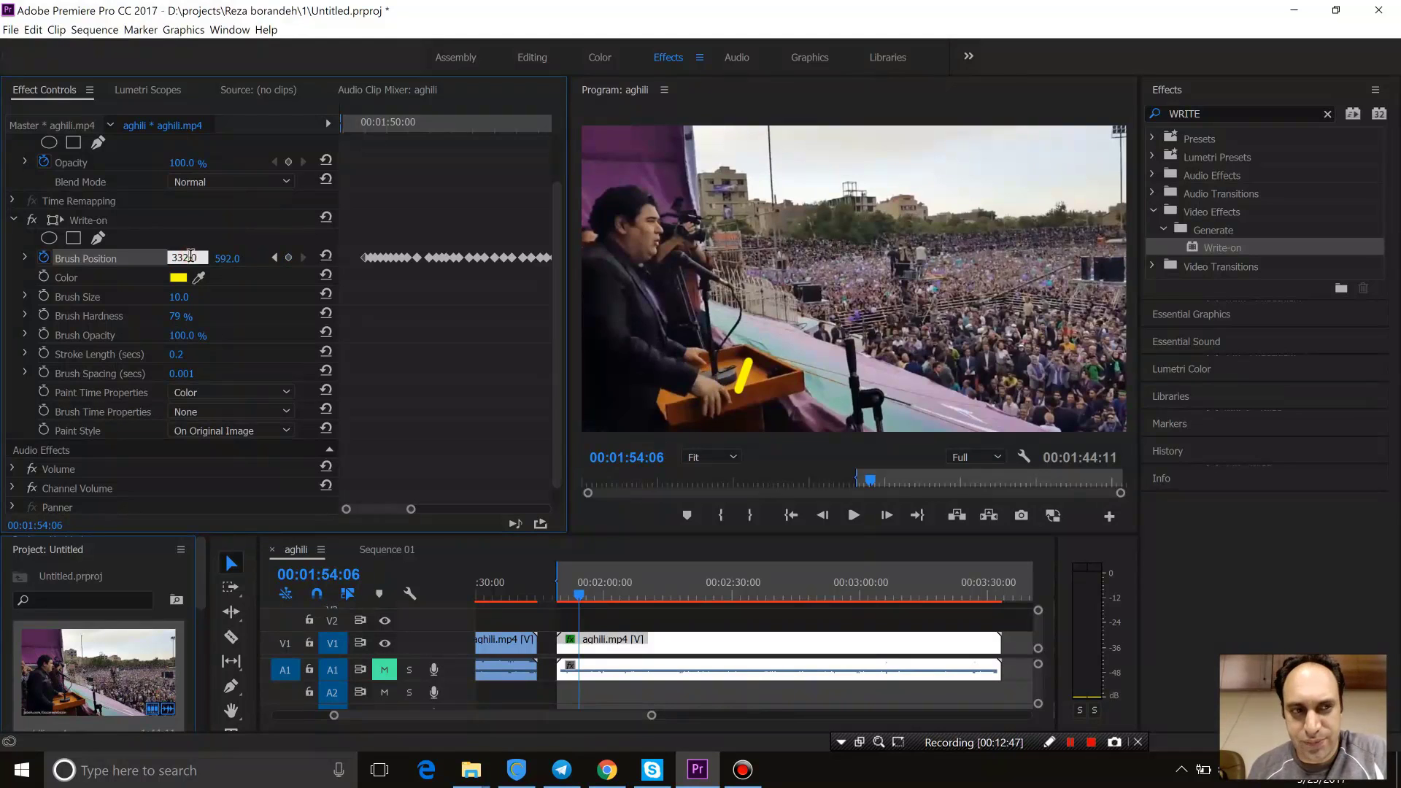
{"action": "type", "text": "318"}
{"action": "key", "text": "Return"}
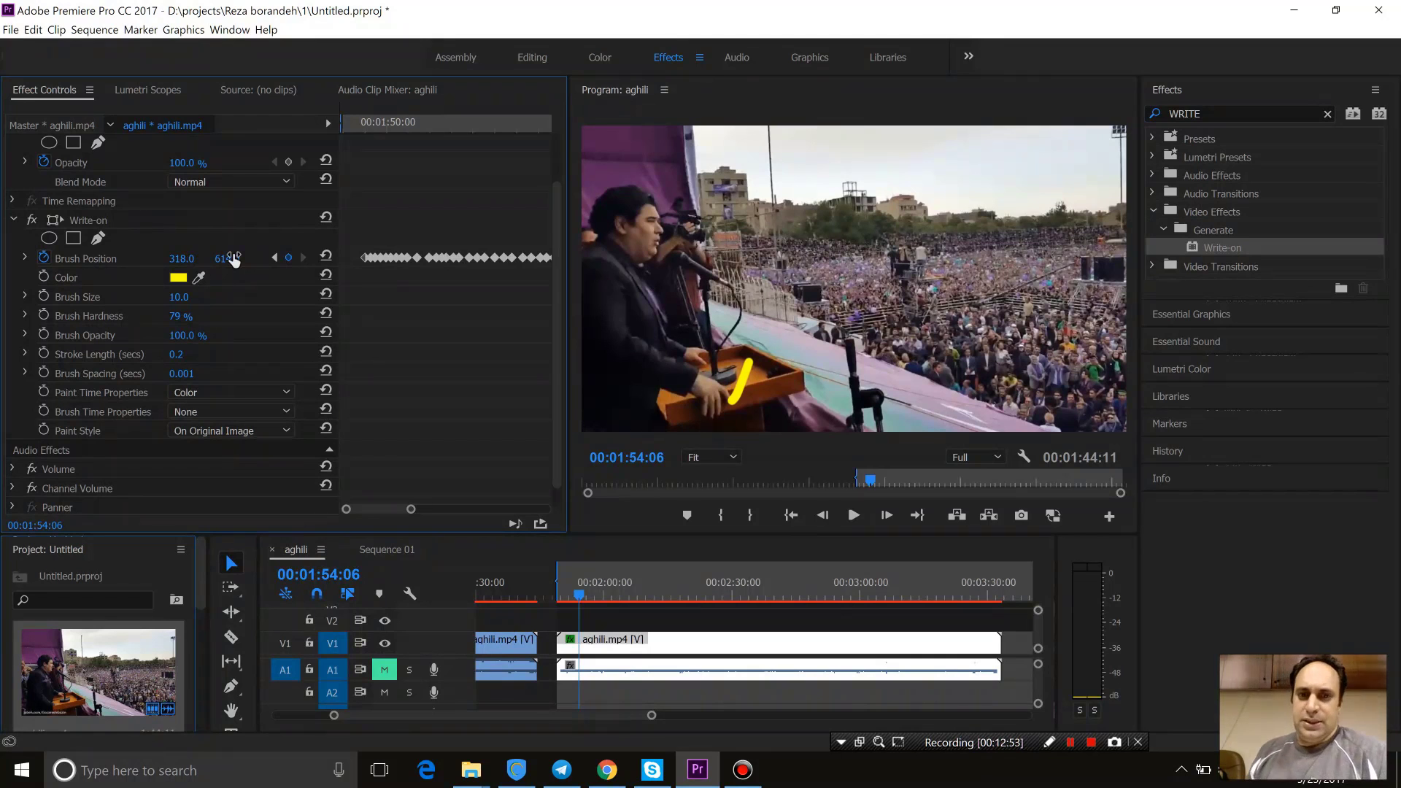
Step: Play back the stroke, then return to its final frame at 01:54:06
{"action": "left_click", "coordinate": [365, 128]}
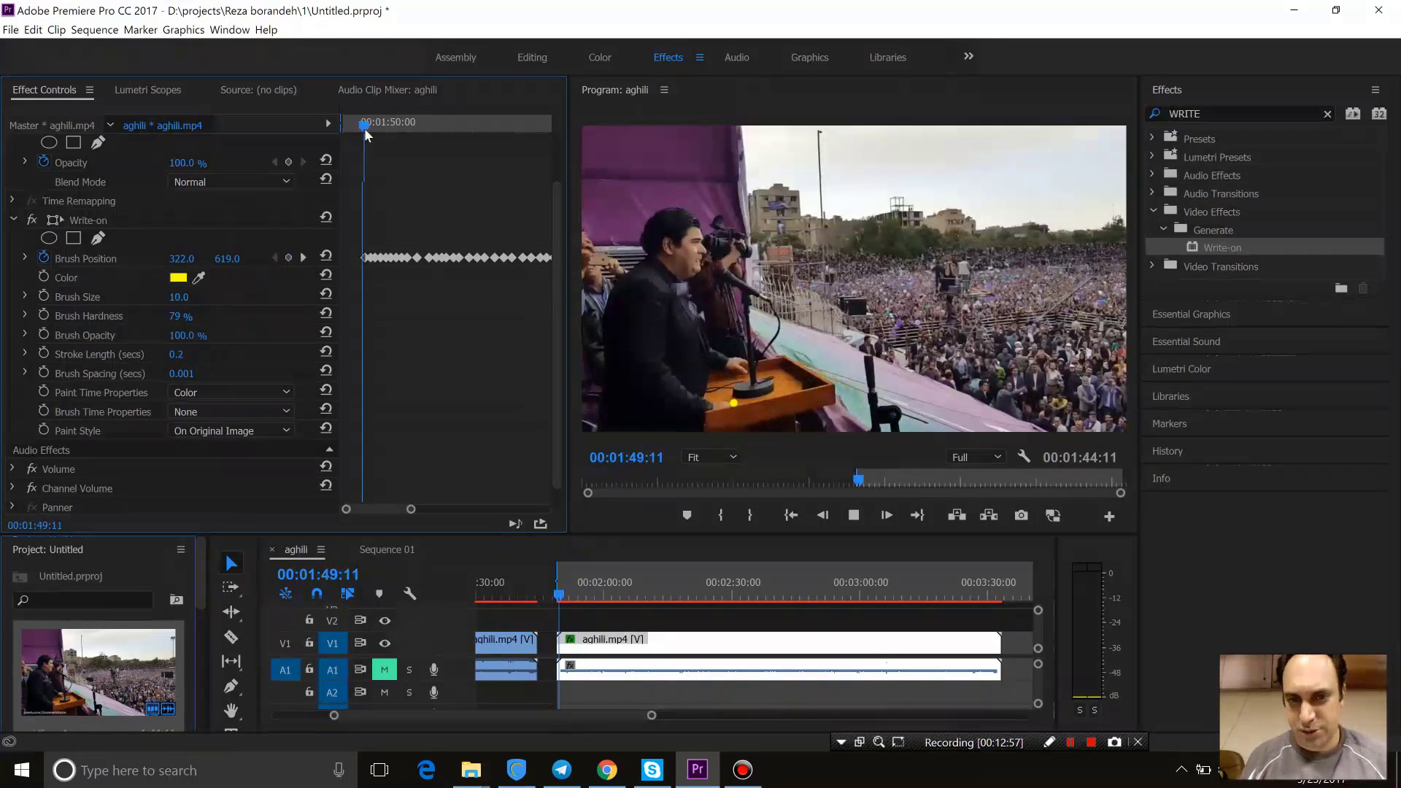
{"action": "key", "text": "space"}
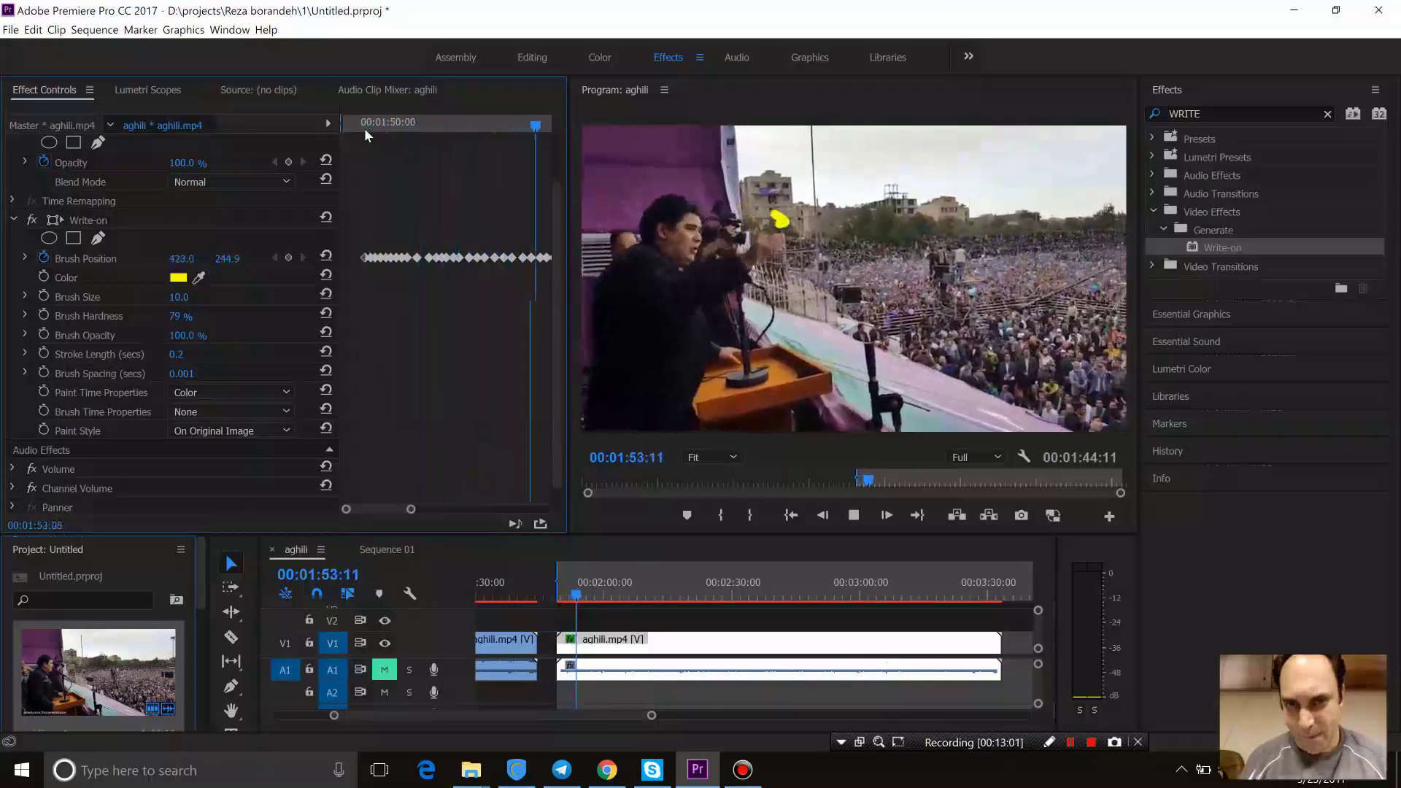
{"action": "mouse_move", "coordinate": [452, 124]}
{"action": "left_mouse_down"}
{"action": "mouse_move", "coordinate": [513, 125]}
{"action": "mouse_move", "coordinate": [499, 134]}
{"action": "left_mouse_up"}
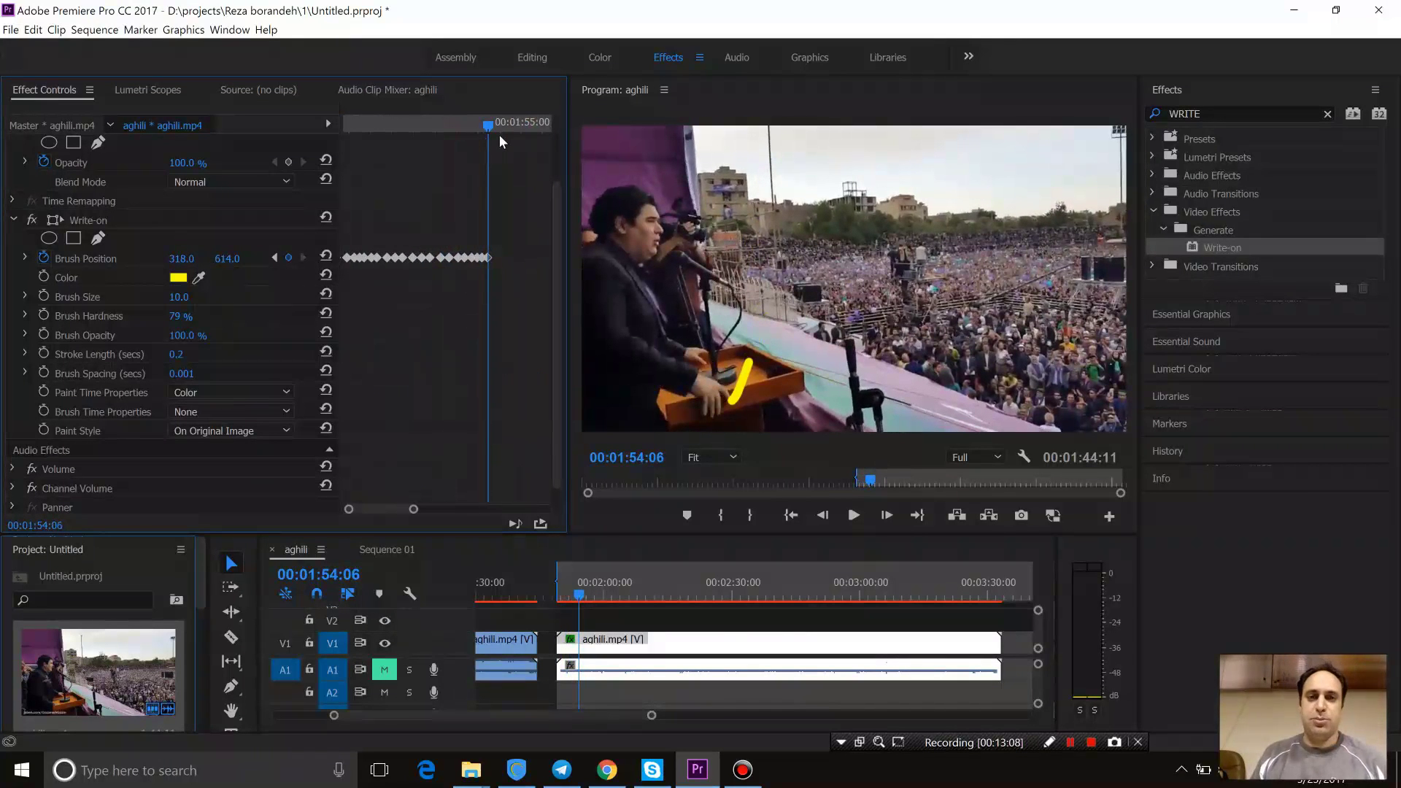
{"action": "left_click_drag", "start_coordinate": [499, 126], "coordinate": [491, 125]}
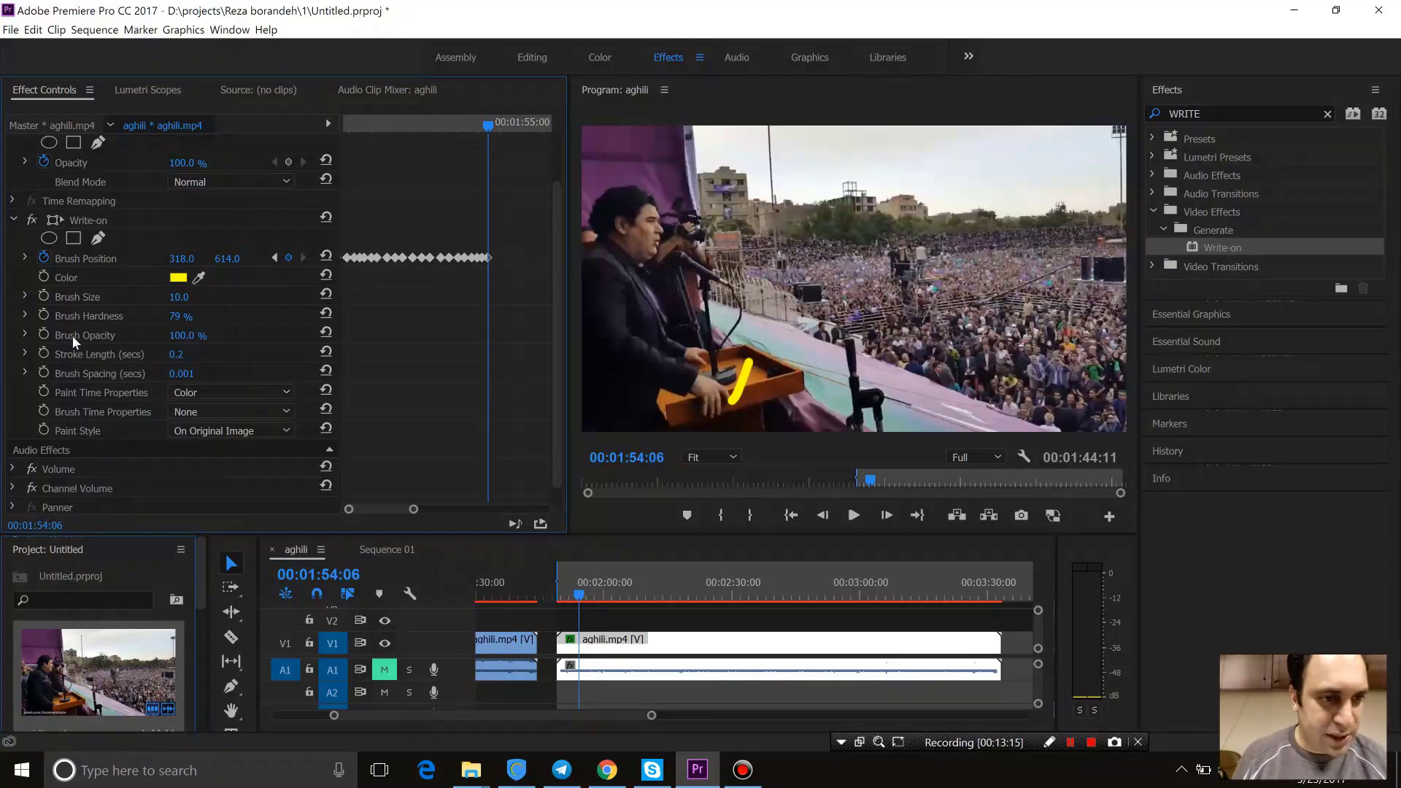
Step: Start animating Brush Opacity and add opacity keyframes near the stroke's start
{"action": "left_click", "coordinate": [44, 335]}
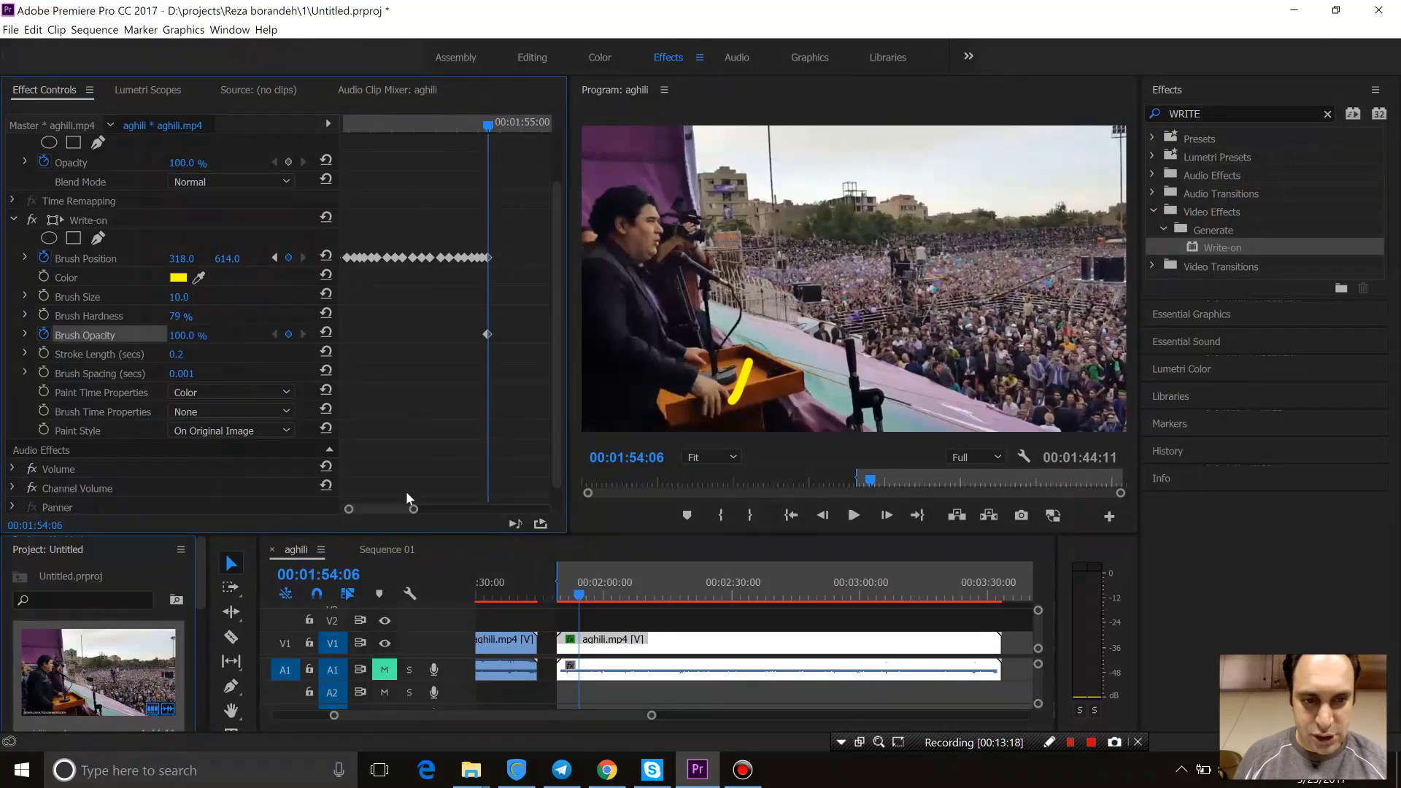
{"action": "left_click_drag", "start_coordinate": [394, 511], "coordinate": [388, 512]}
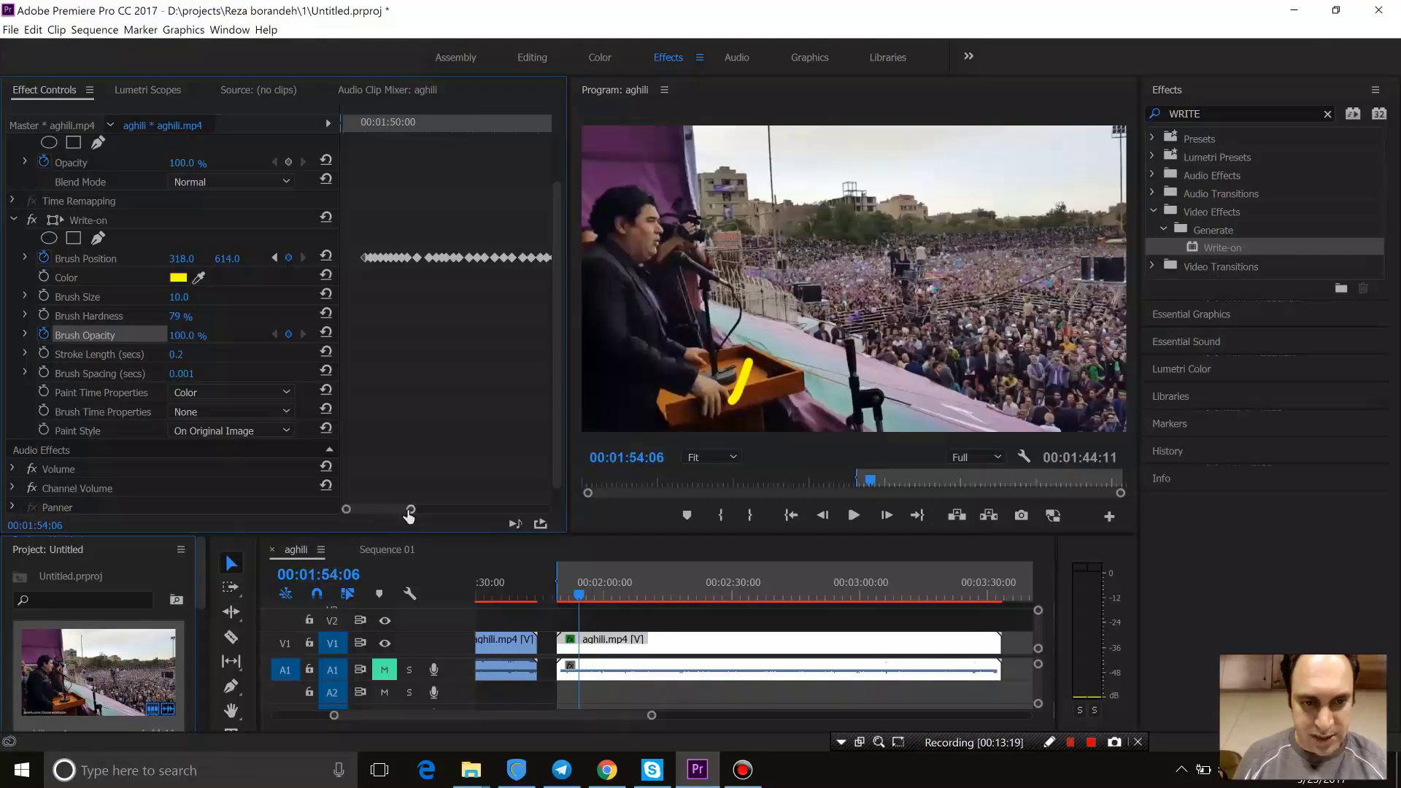
{"action": "left_click_drag", "start_coordinate": [411, 509], "coordinate": [416, 509]}
{"action": "left_click", "coordinate": [361, 126]}
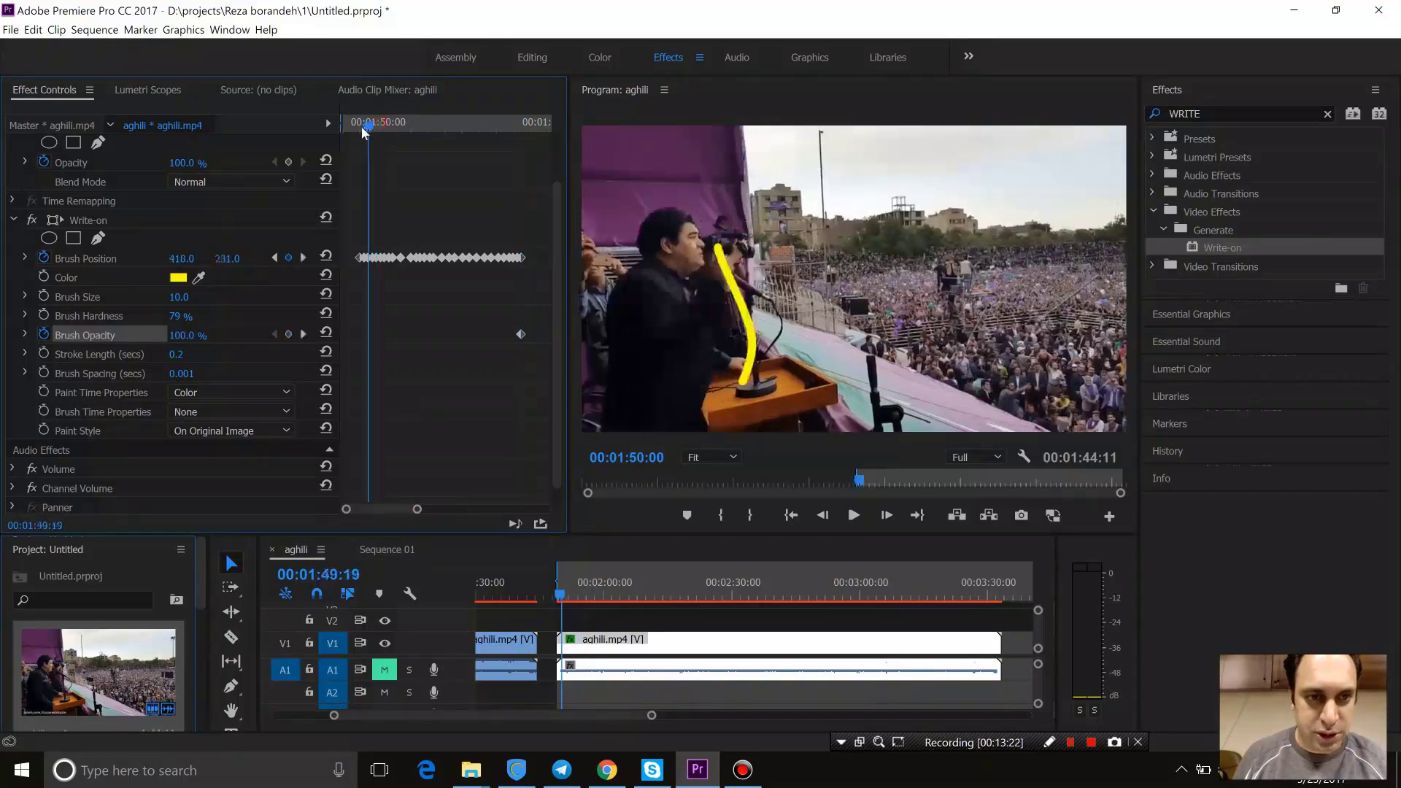
{"action": "left_click", "coordinate": [288, 334]}
{"action": "left_click_drag", "start_coordinate": [359, 129], "coordinate": [377, 136]}
{"action": "left_click", "coordinate": [288, 334]}
Step: Set Brush Opacity to 8.3 at 01:49:13 and 0% at the fade frame, then preview
{"action": "left_click_drag", "start_coordinate": [388, 131], "coordinate": [356, 127]}
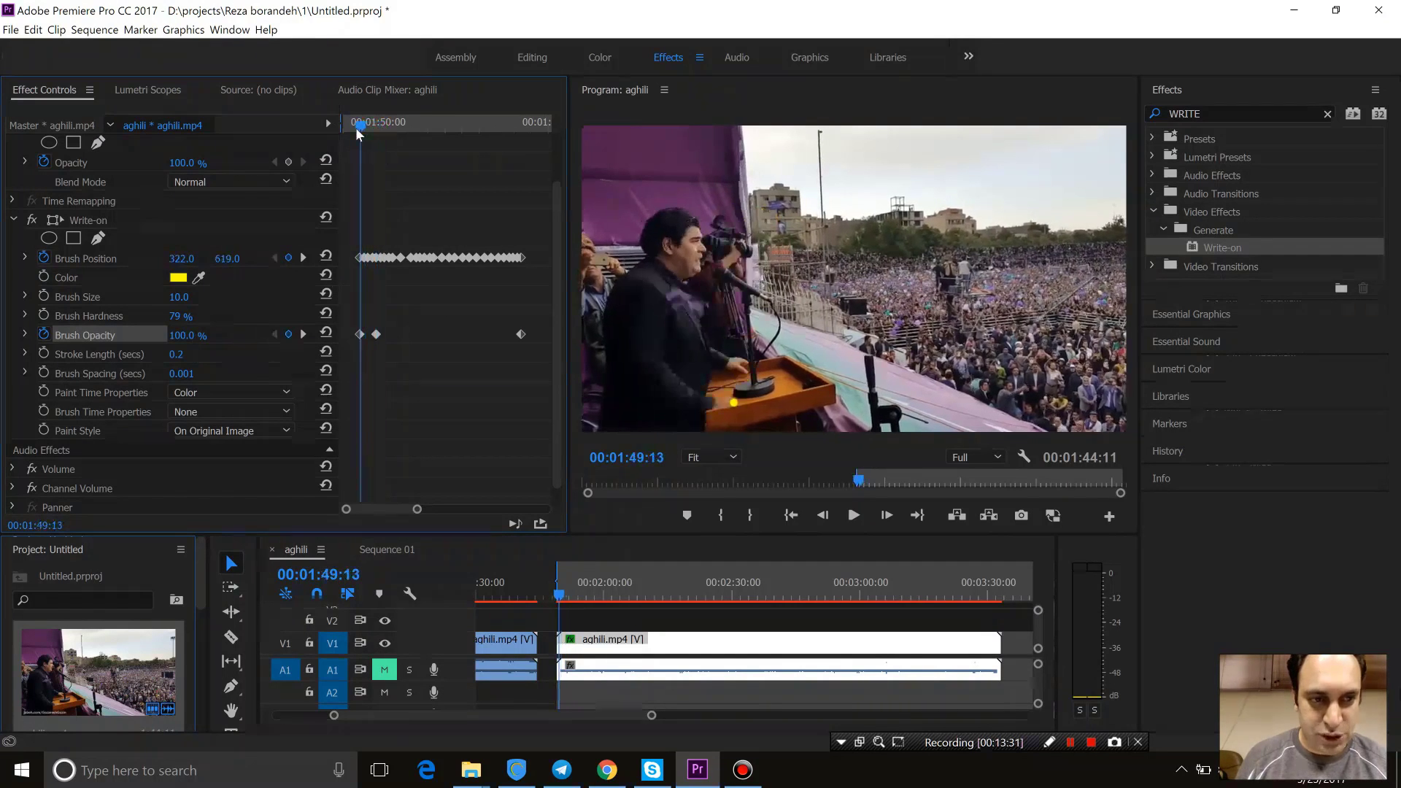
{"action": "left_click", "coordinate": [192, 334]}
{"action": "type", "text": "8.3"}
{"action": "key", "text": "Return"}
{"action": "key", "text": "space"}
{"action": "key", "text": "space"}
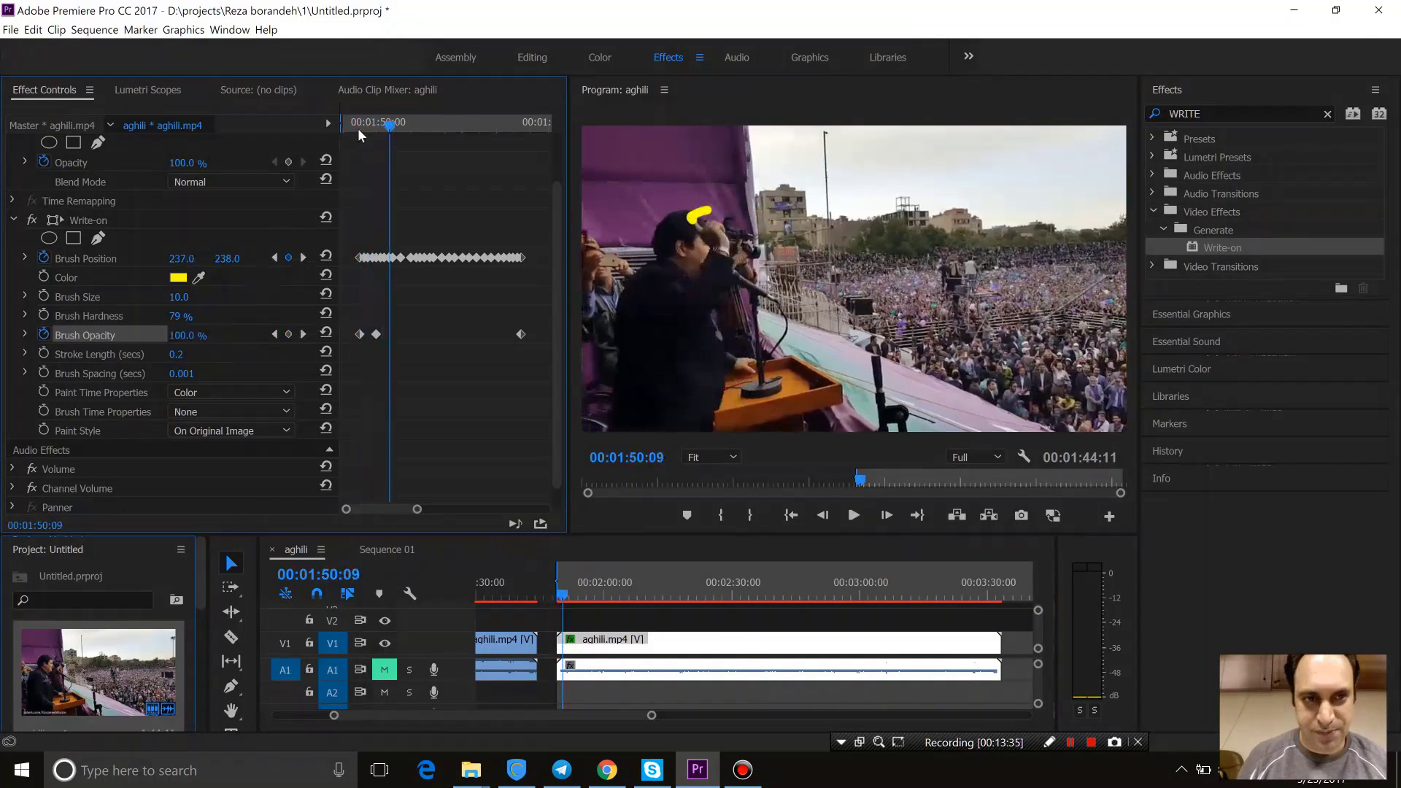
{"action": "left_click_drag", "start_coordinate": [396, 125], "coordinate": [505, 124]}
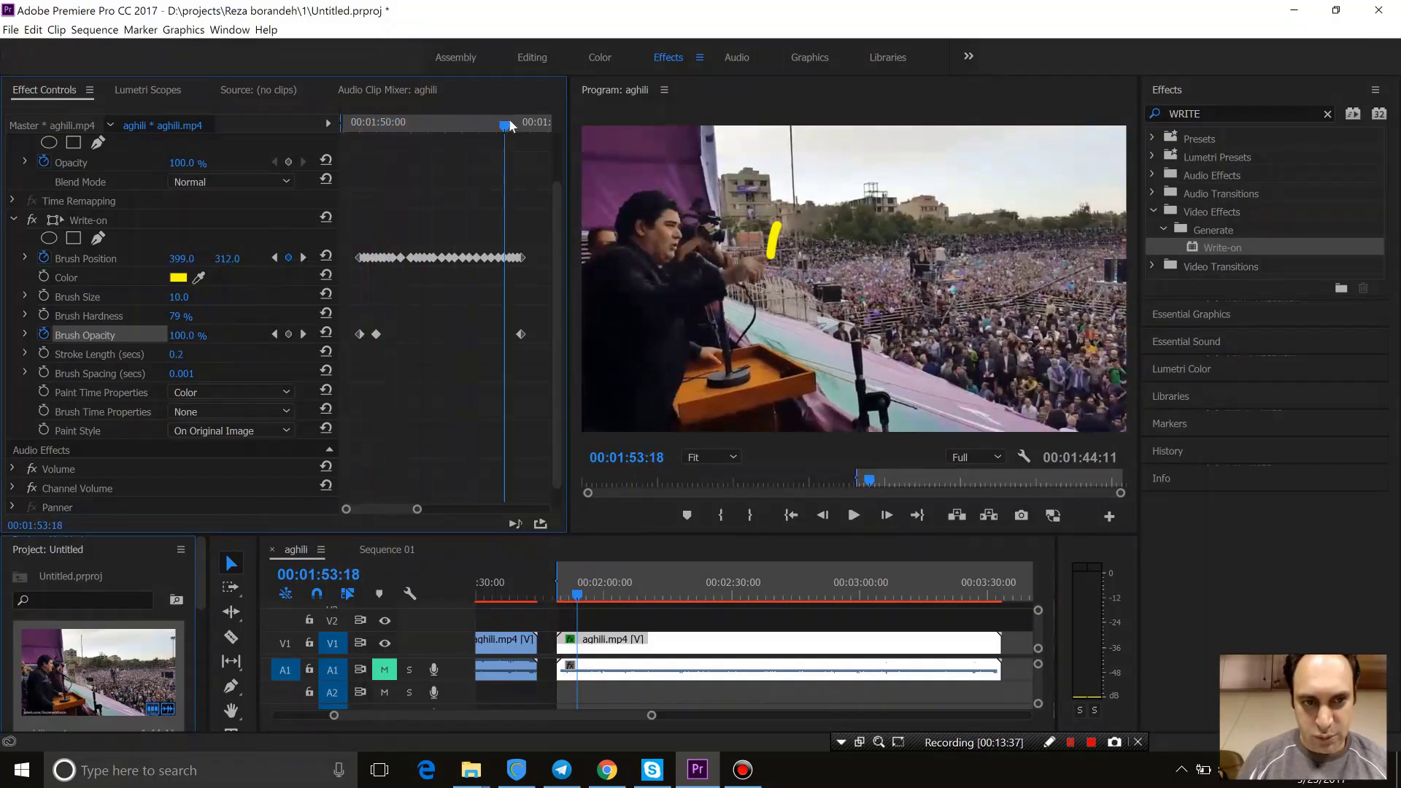
{"action": "left_click", "coordinate": [191, 335]}
{"action": "type", "text": "0"}
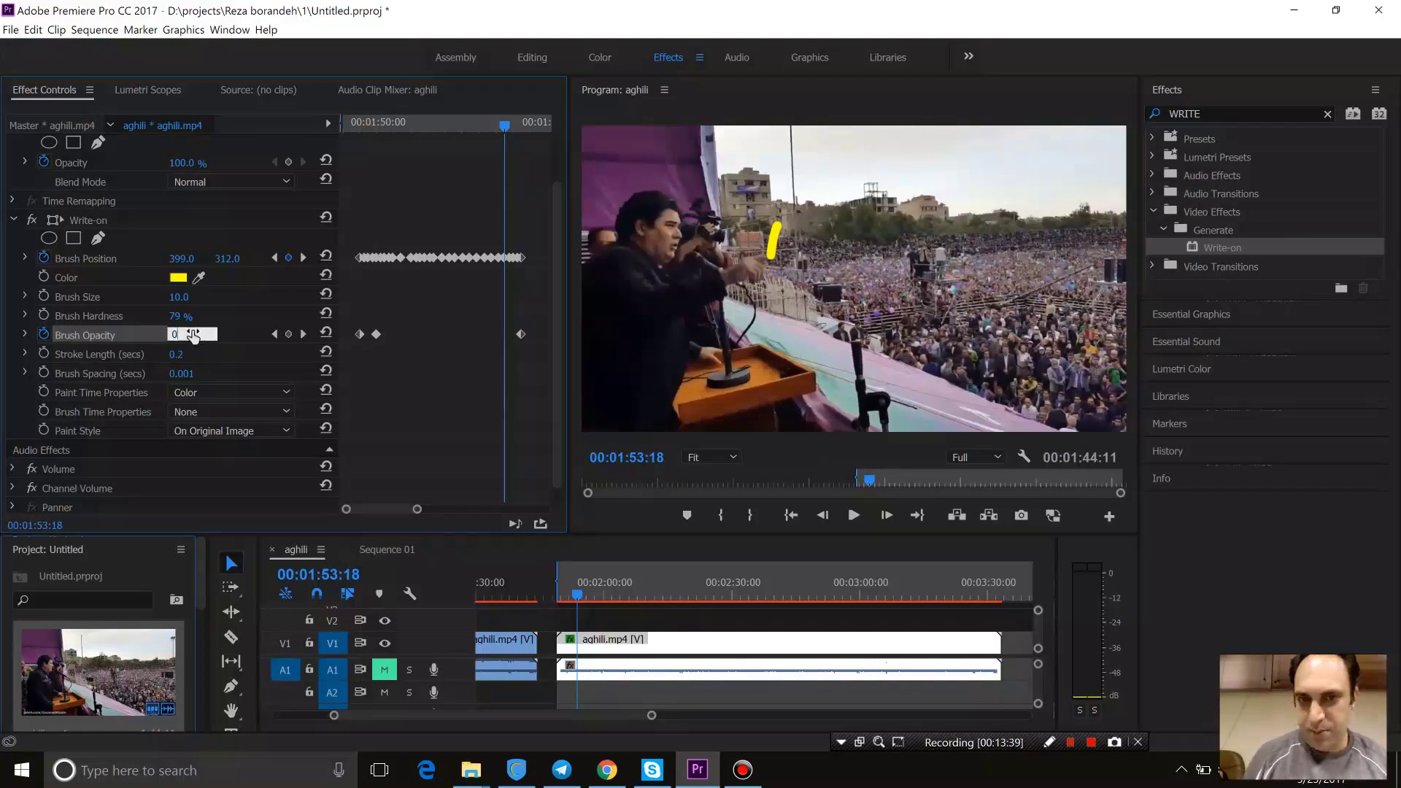
{"action": "key", "text": "Return"}
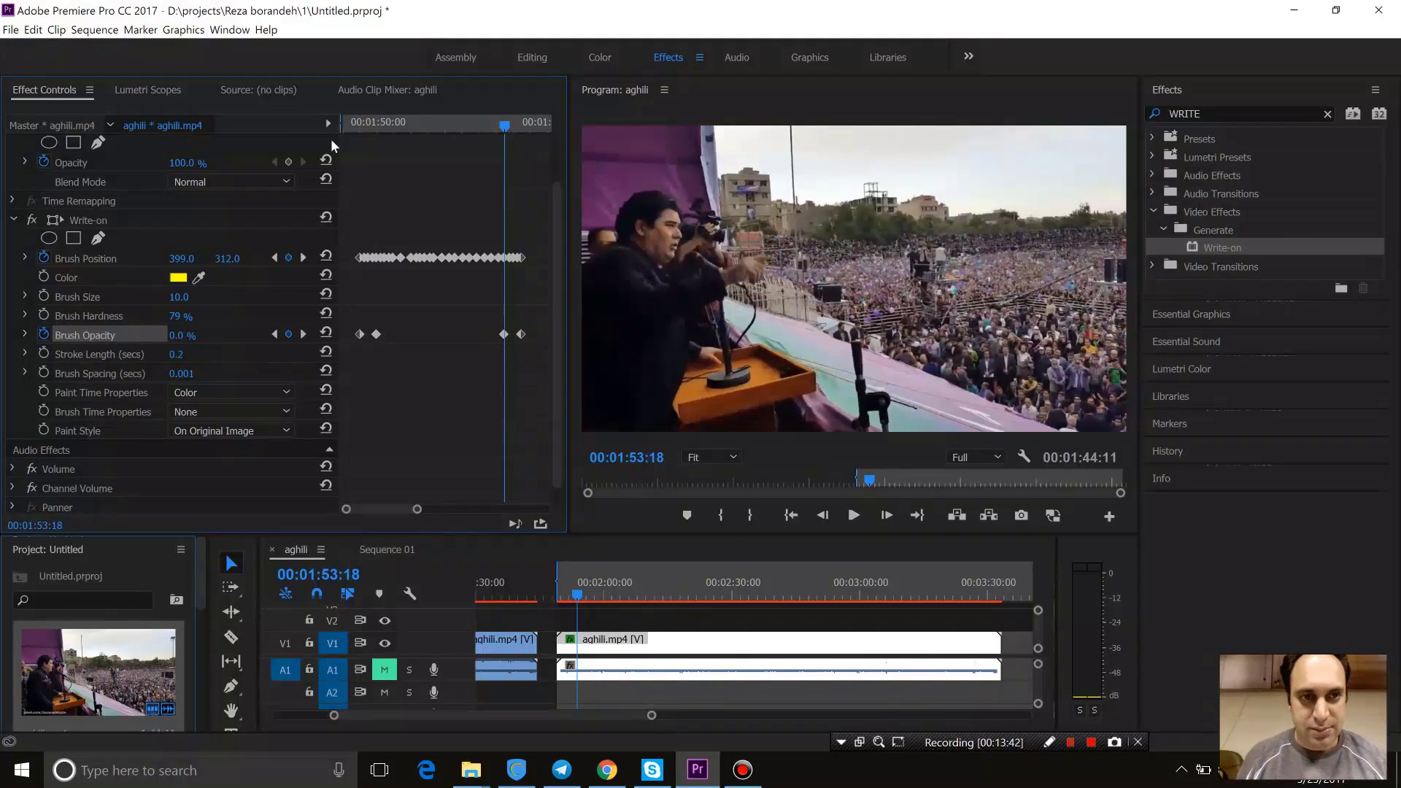
{"action": "left_click", "coordinate": [350, 121]}
{"action": "key", "text": "space"}
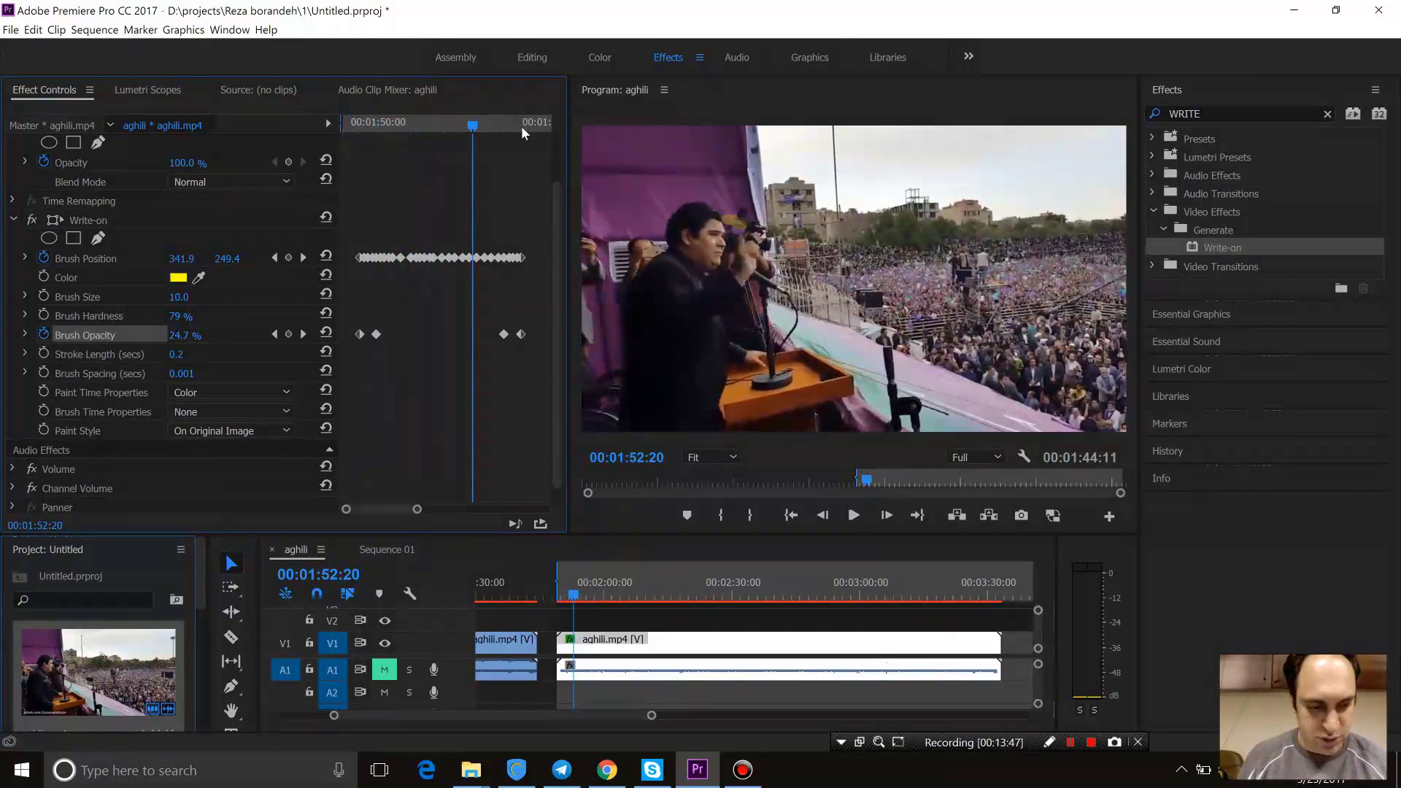
Step: Set Brush Opacity to 0% at 01:53:18 and 01:54:06, and preview the fade-out
{"action": "left_click_drag", "start_coordinate": [521, 125], "coordinate": [504, 129]}
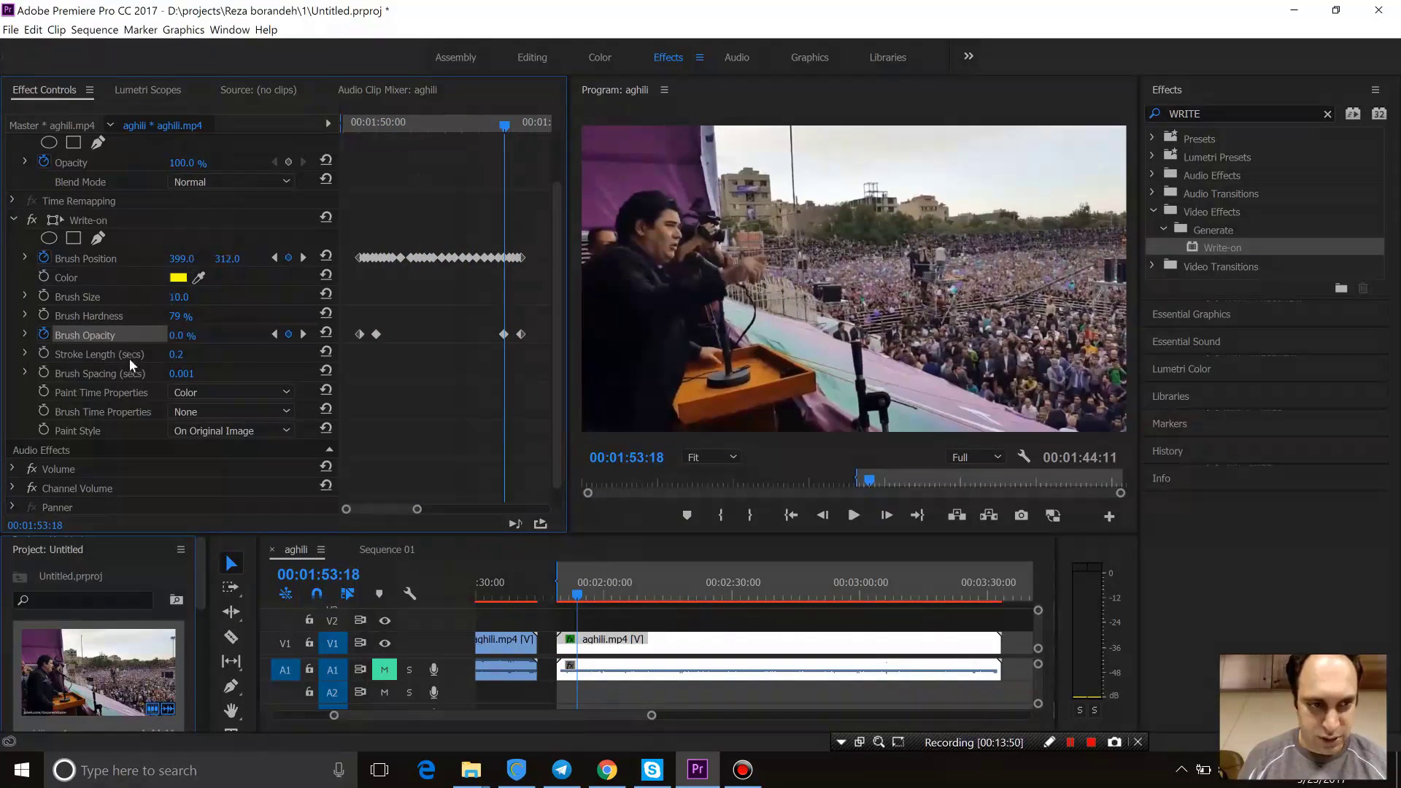
{"action": "left_click", "coordinate": [191, 332]}
{"action": "type", "text": "0"}
{"action": "key", "text": "Return"}
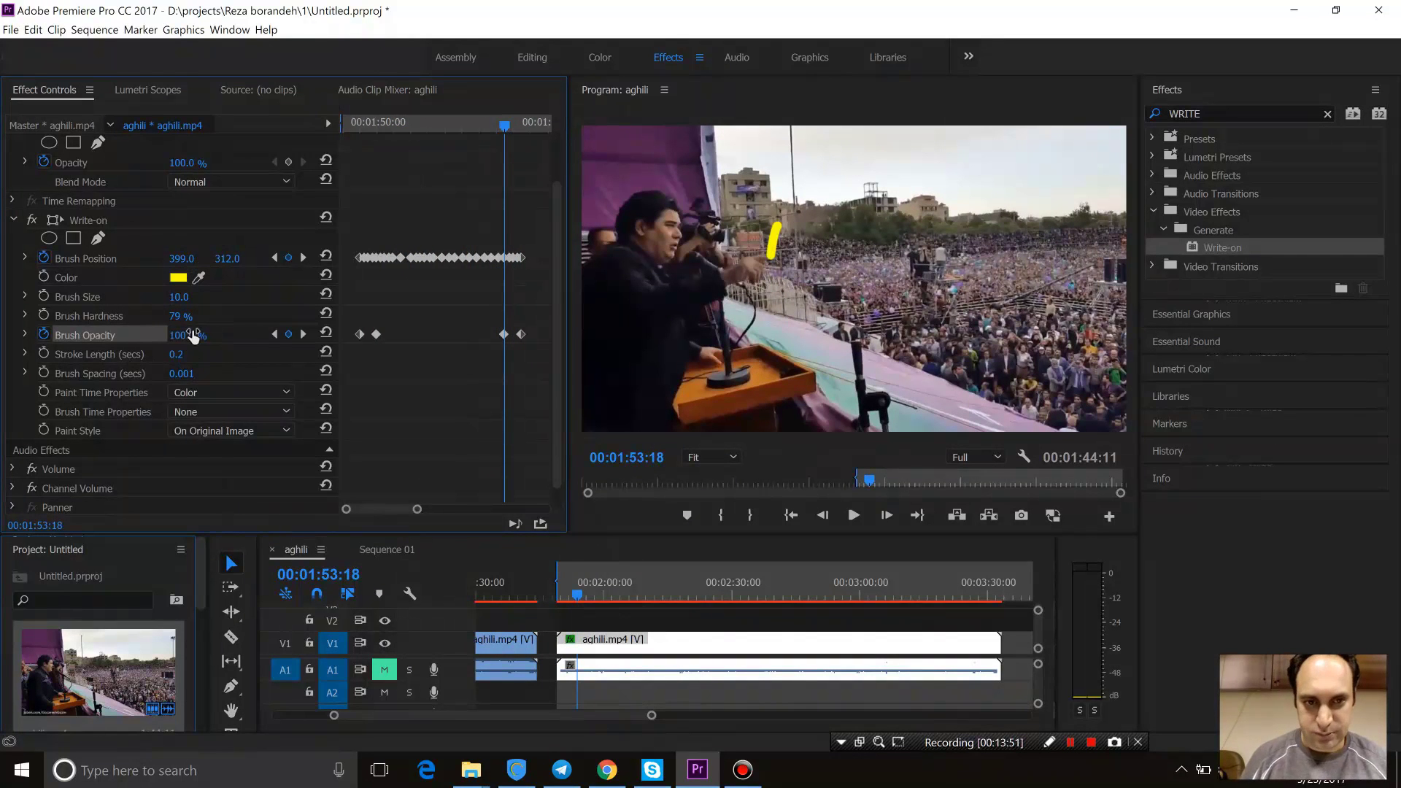
{"action": "left_click", "coordinate": [523, 122]}
{"action": "left_click", "coordinate": [188, 336]}
{"action": "type", "text": "0"}
{"action": "key", "text": "Return"}
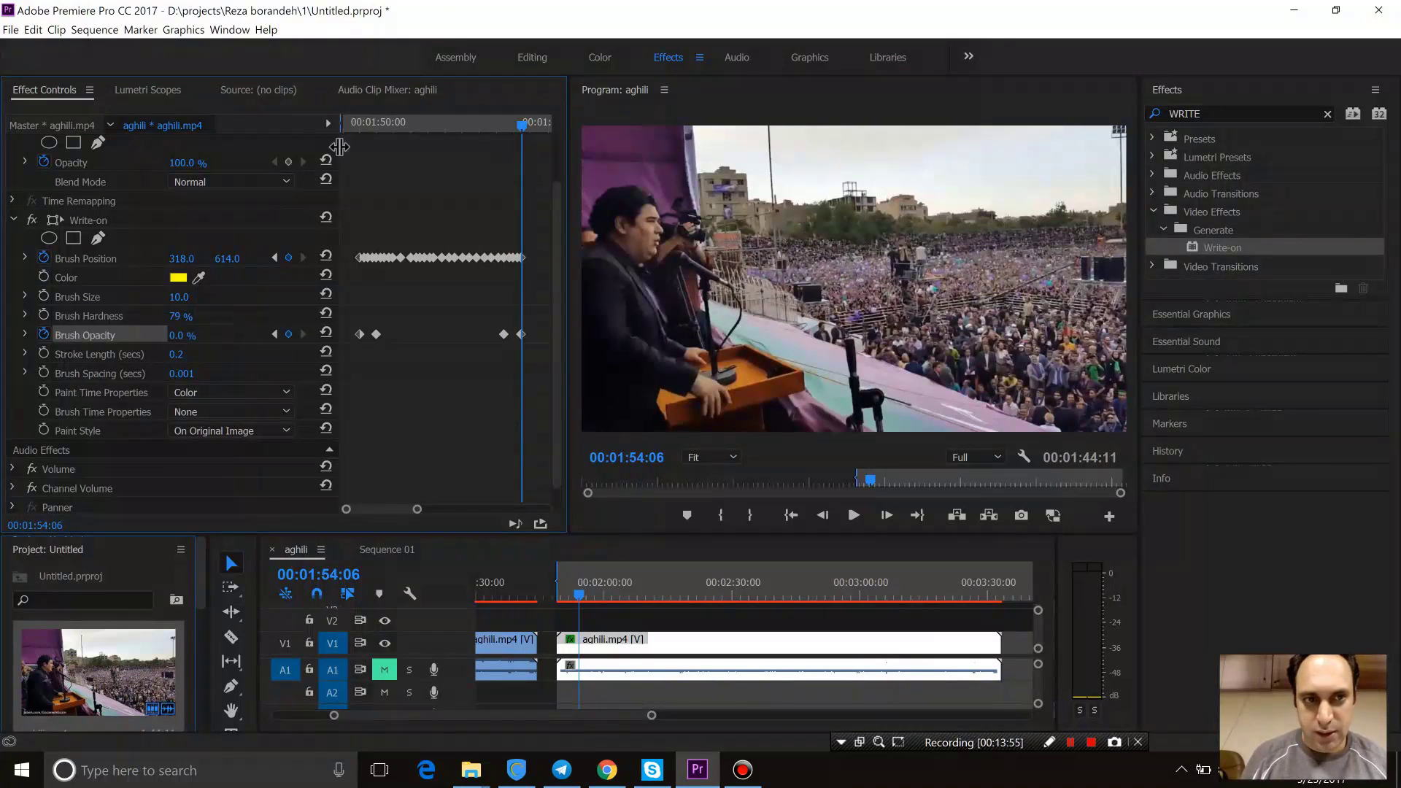
{"action": "left_click", "coordinate": [364, 125]}
{"action": "key", "text": "space"}
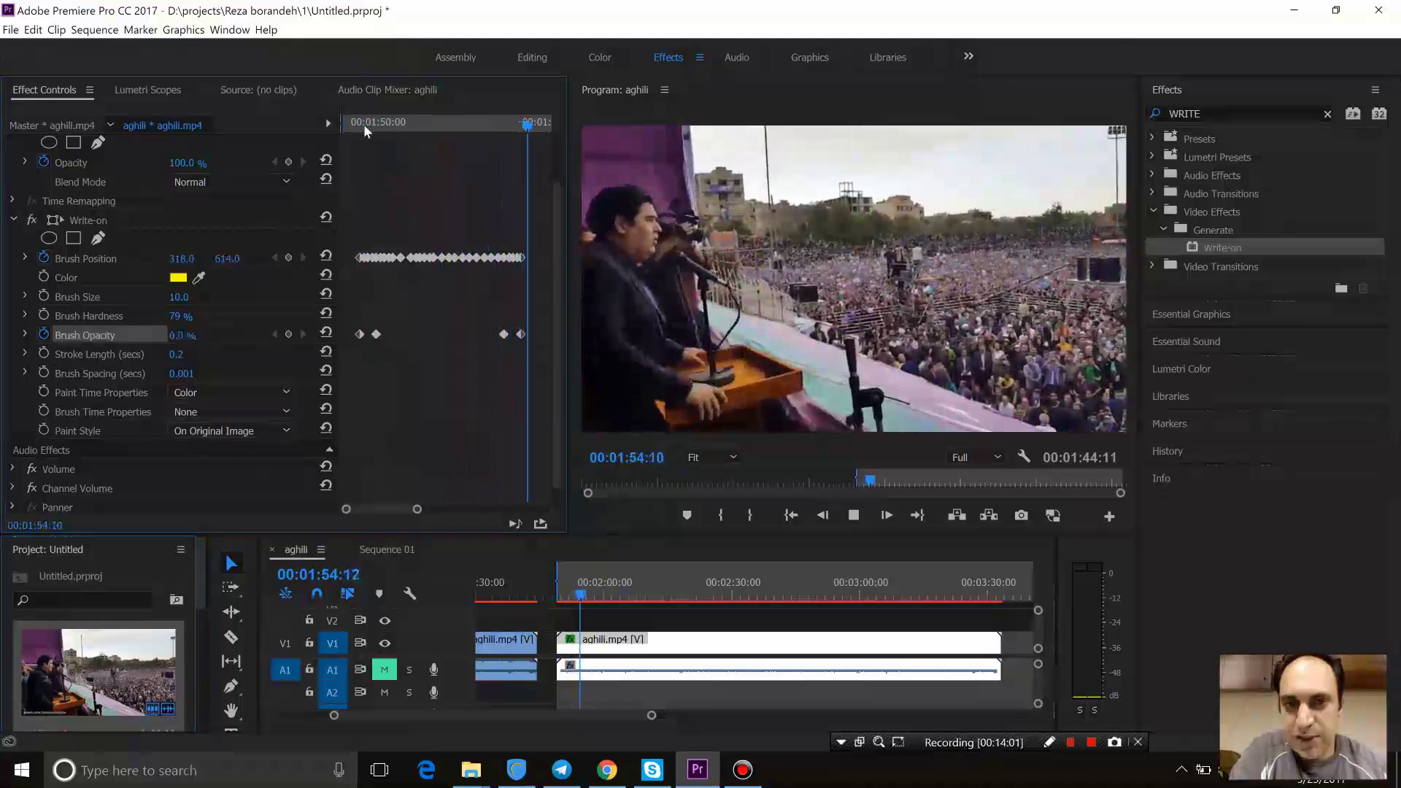
{"action": "key", "text": "space"}
Step: Raise Brush Opacity to 75% at both 01:50:00 and 01:53:18
{"action": "left_click_drag", "start_coordinate": [364, 124], "coordinate": [377, 124]}
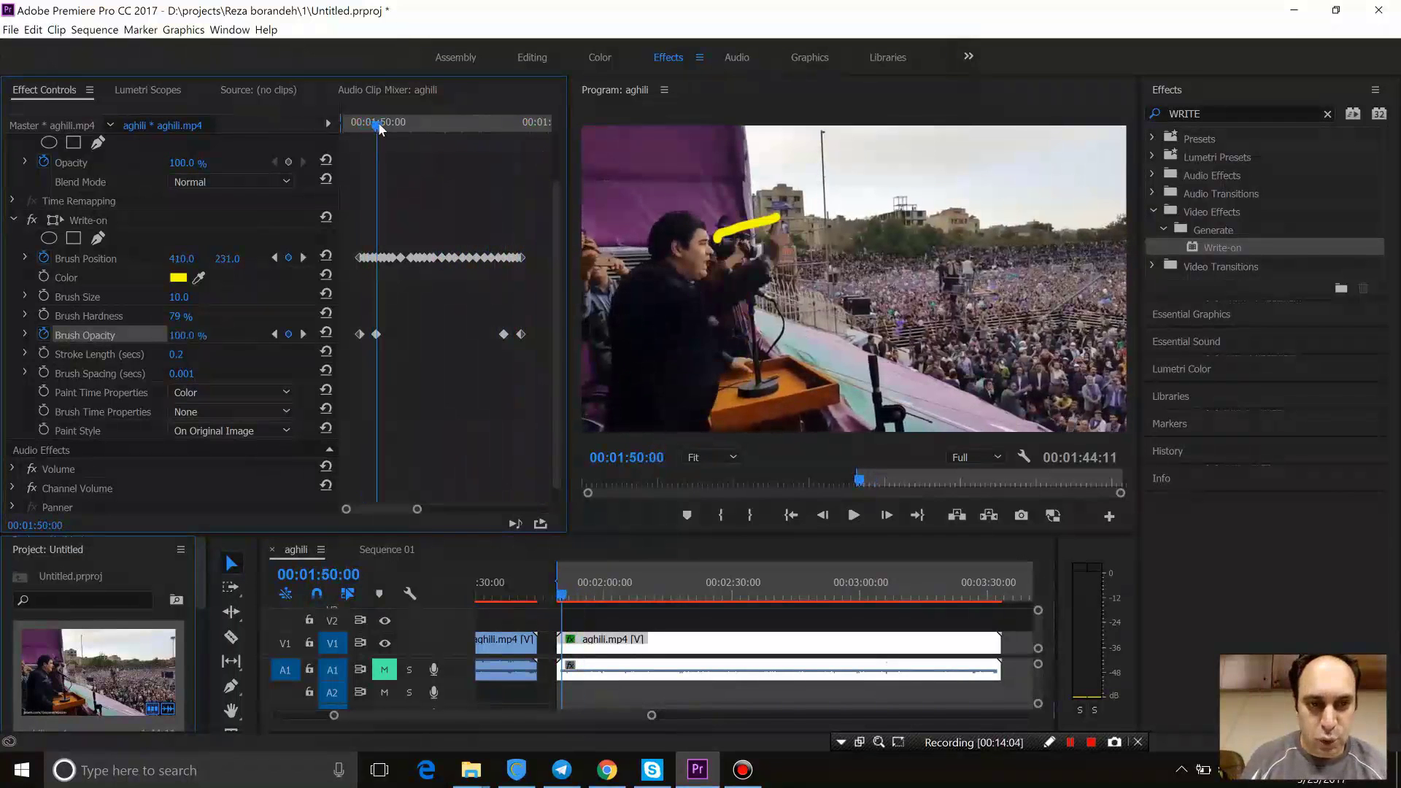
{"action": "left_click", "coordinate": [181, 335]}
{"action": "type", "text": "75"}
{"action": "key", "text": "Return"}
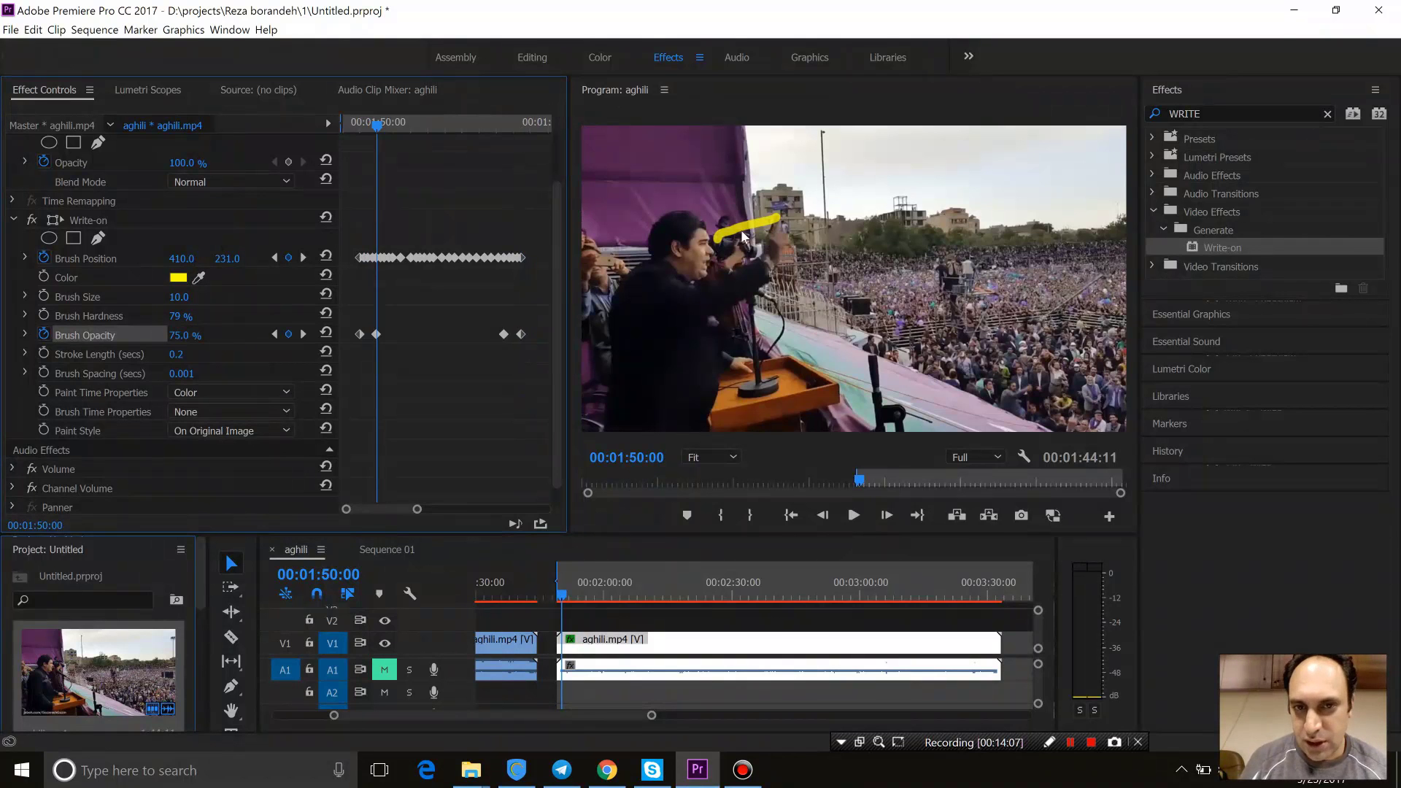
{"action": "left_click", "coordinate": [511, 129]}
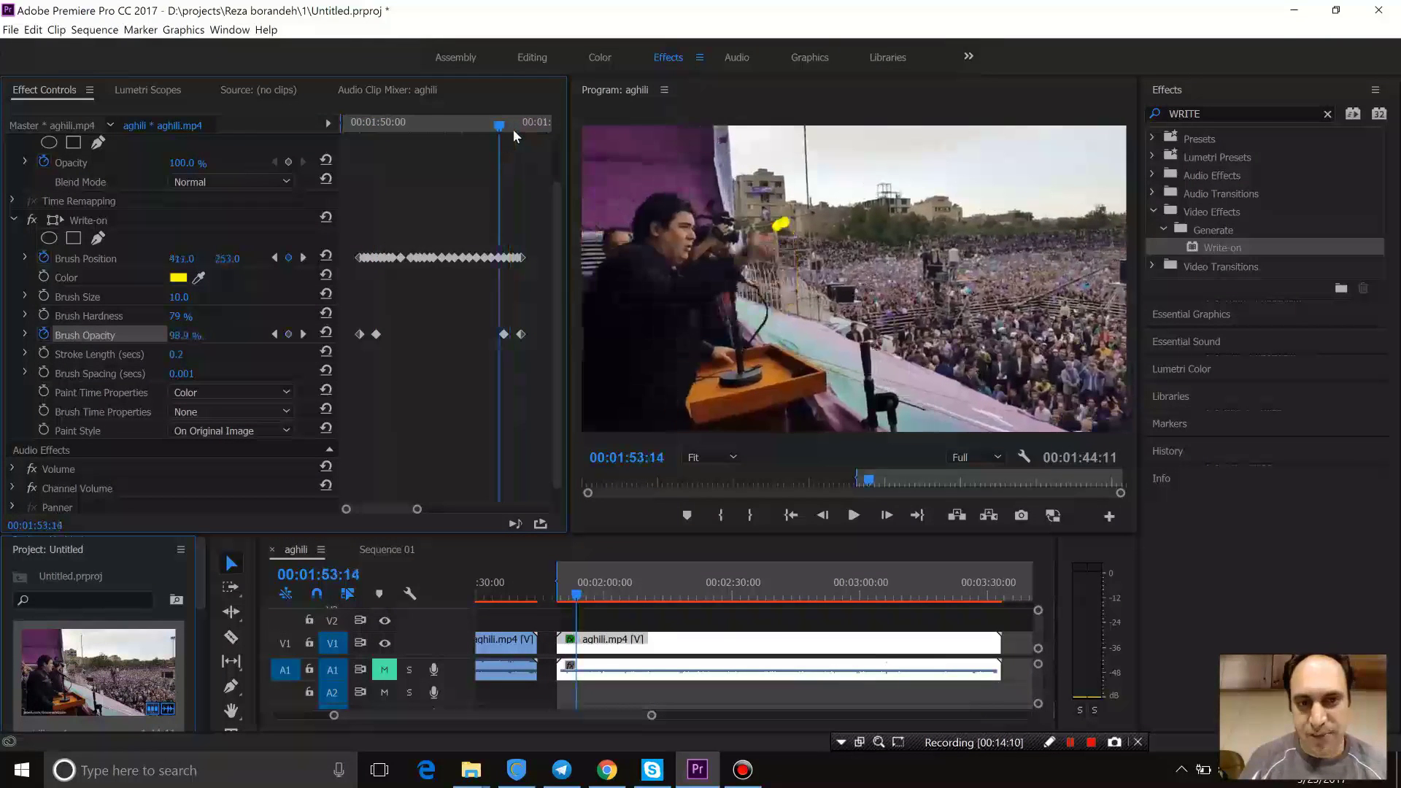
{"action": "left_click", "coordinate": [181, 335]}
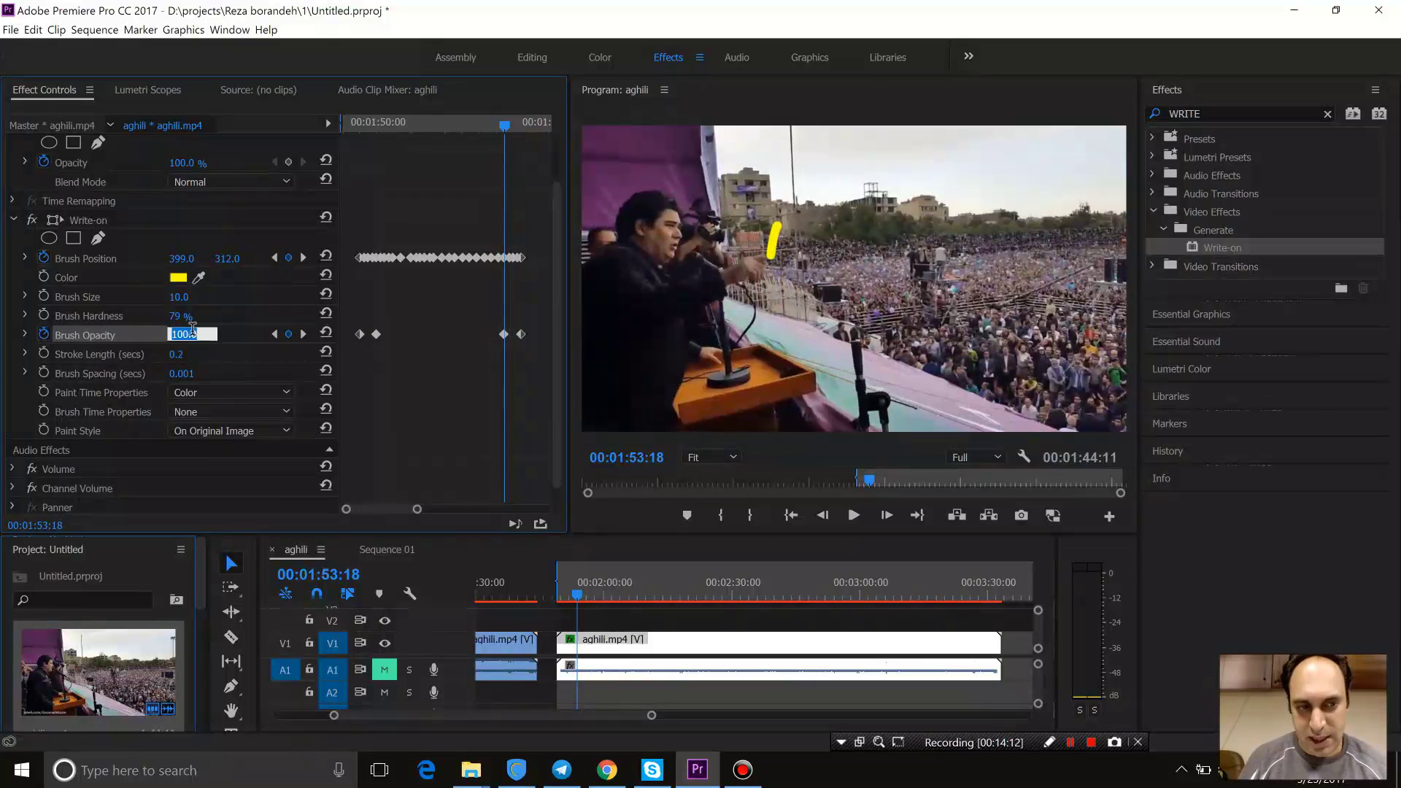
{"action": "type", "text": "75"}
{"action": "key", "text": "Return"}
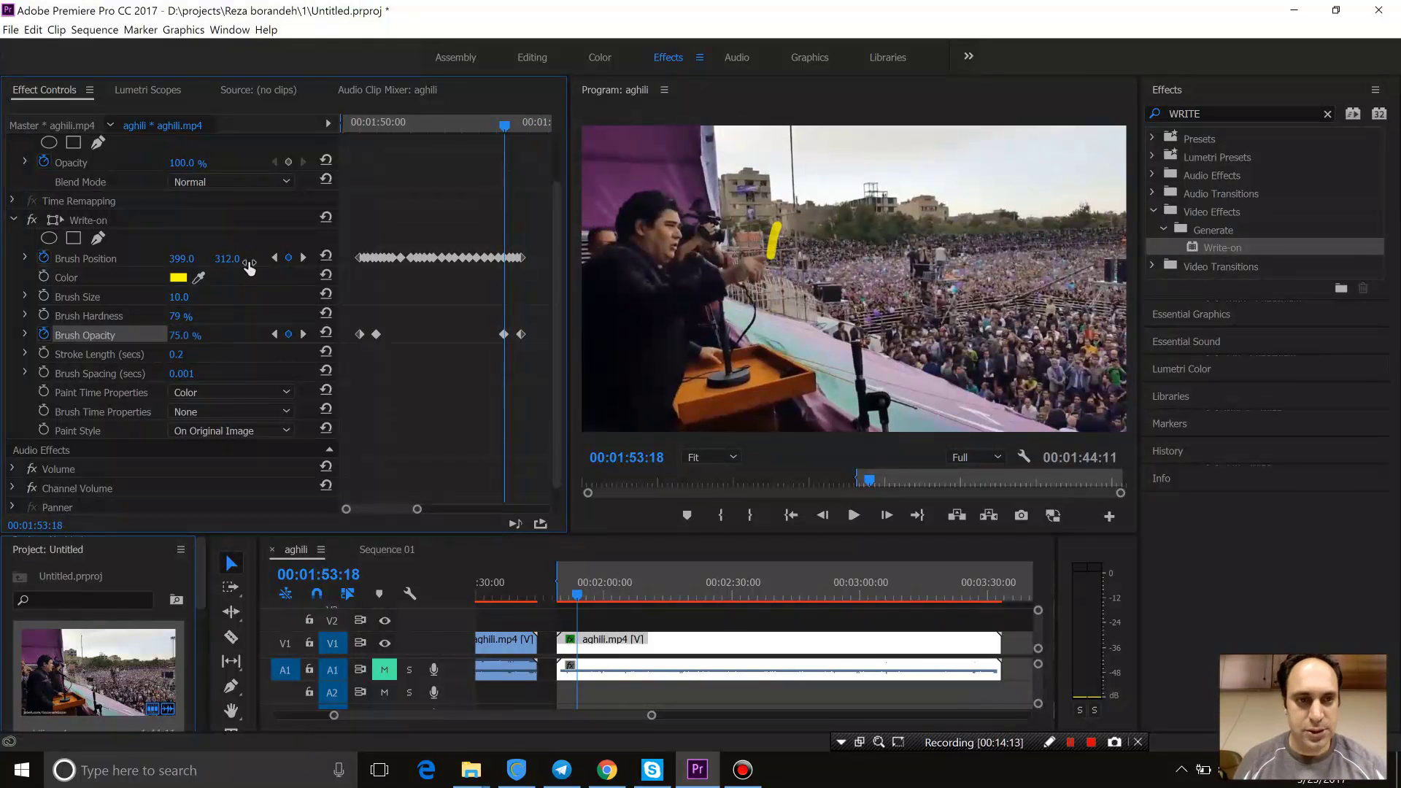
{"action": "left_click", "coordinate": [355, 128]}
{"action": "left_click_drag", "start_coordinate": [356, 131], "coordinate": [361, 133]}
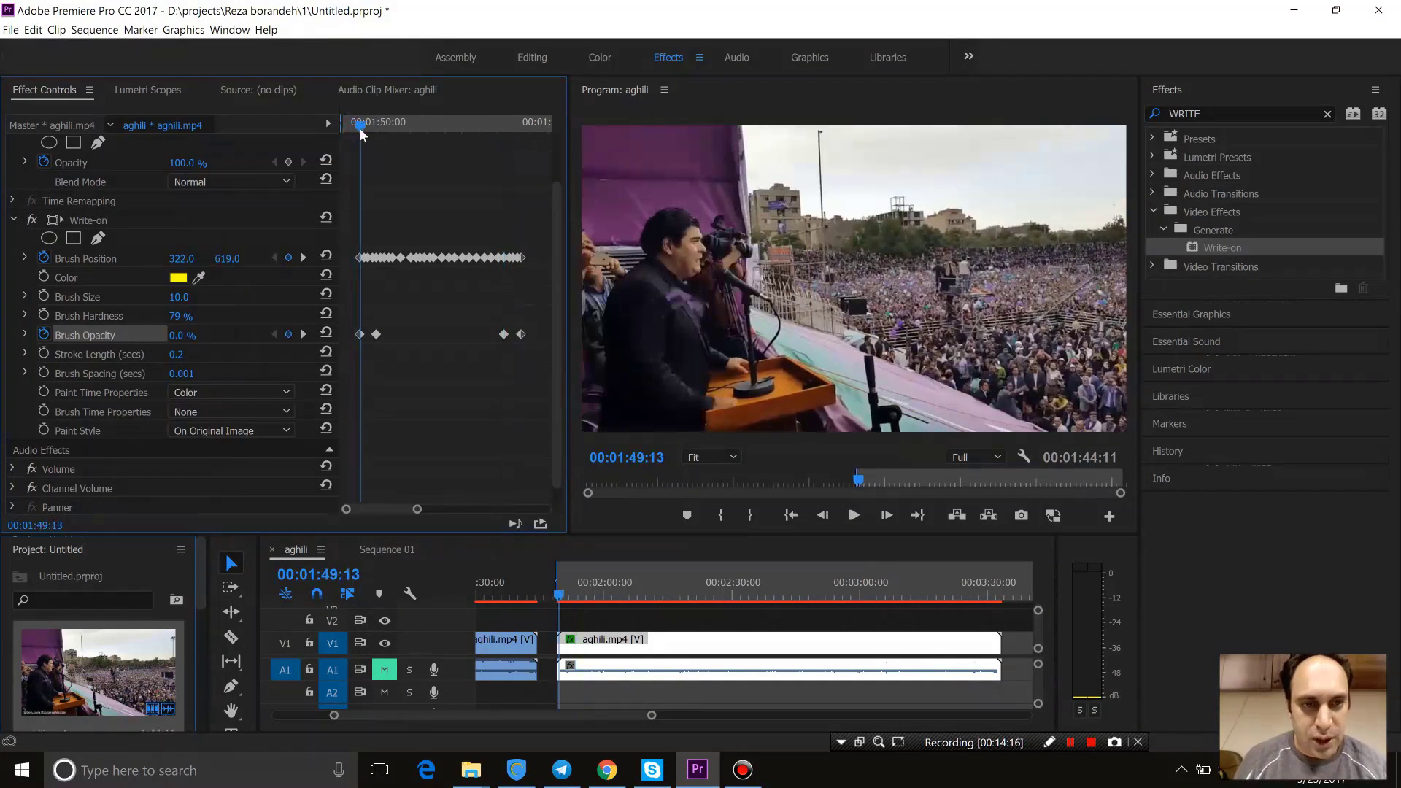
Step: Start keyframing the stroke Color and set it to white at 01:49:13
{"action": "left_click", "coordinate": [44, 277]}
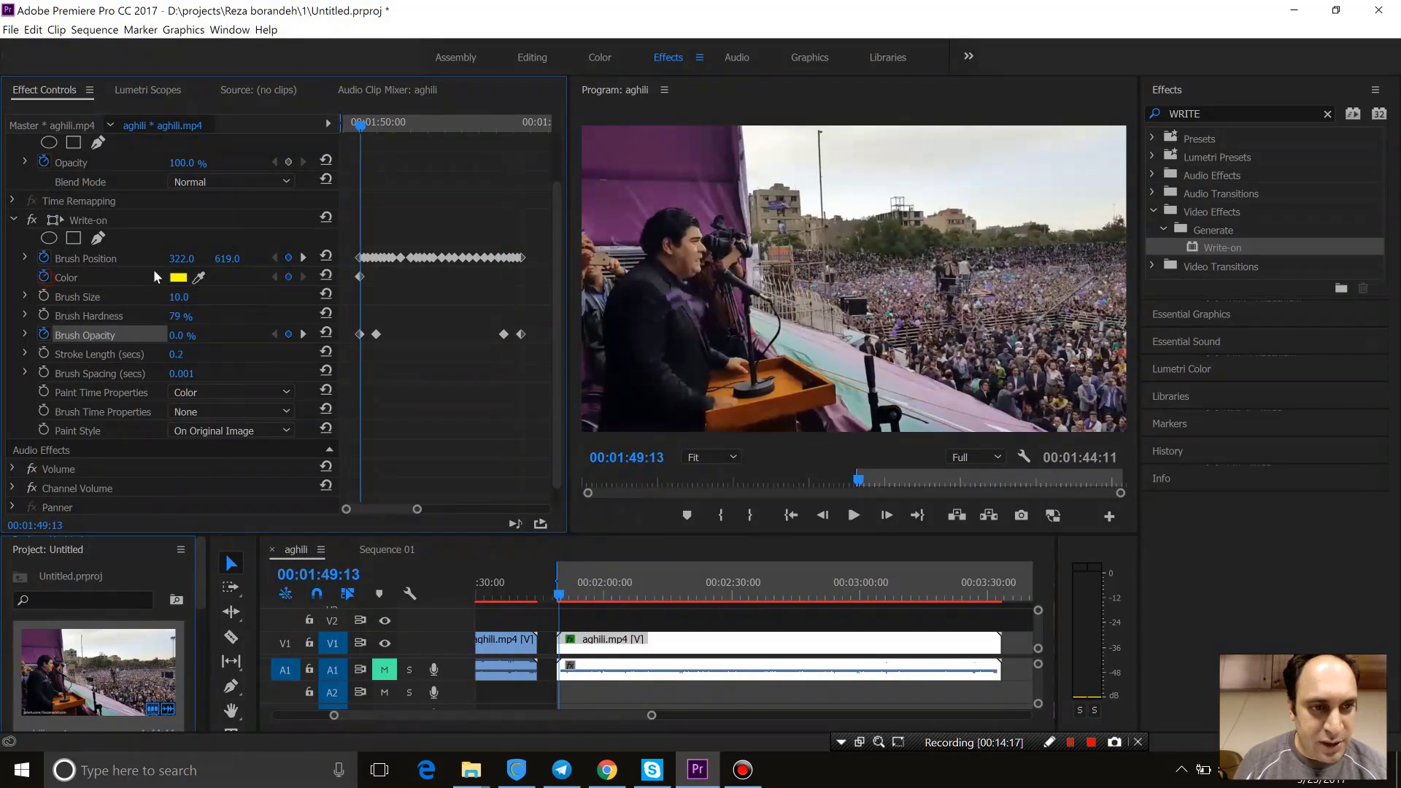
{"action": "left_click", "coordinate": [178, 277]}
{"action": "left_click_drag", "start_coordinate": [645, 537], "coordinate": [610, 613]}
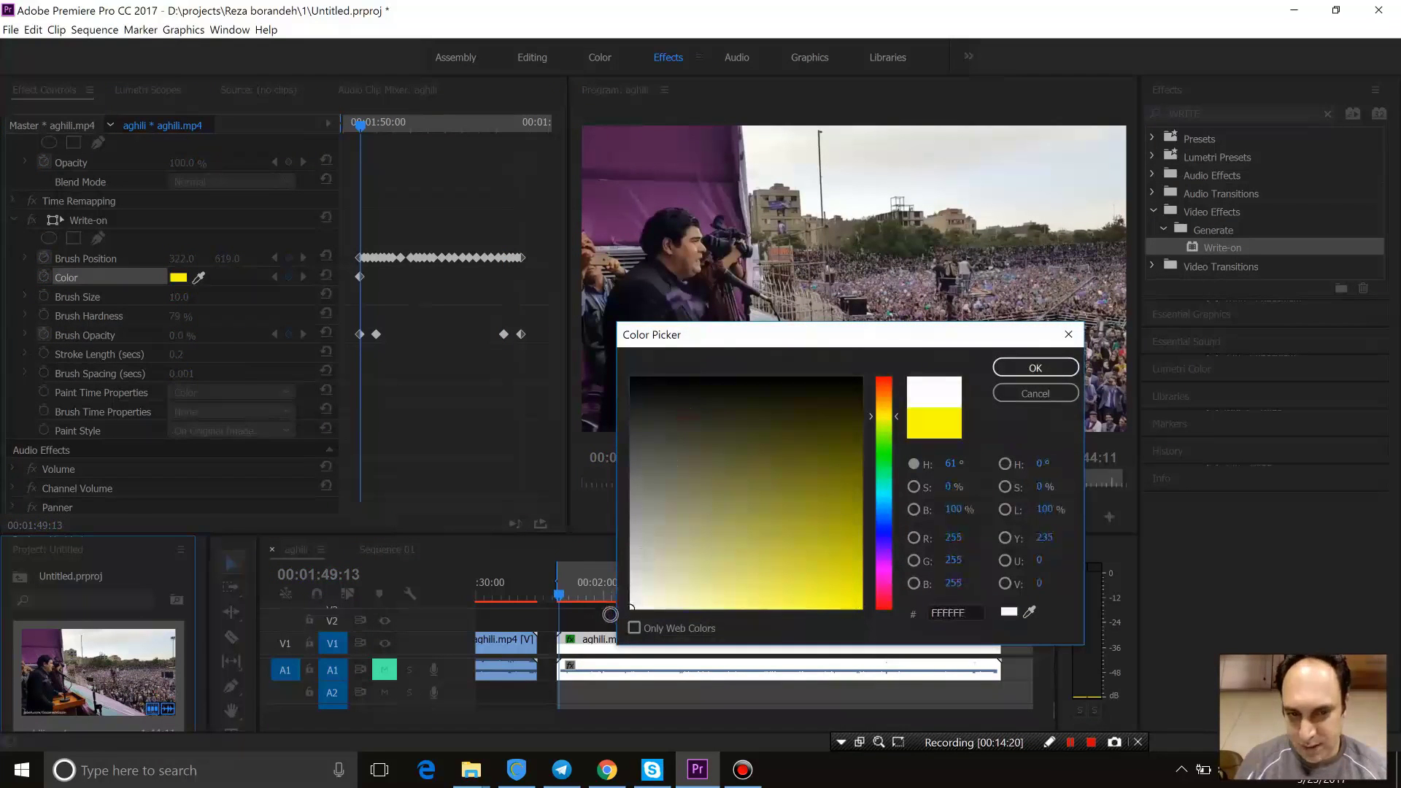
{"action": "left_click", "coordinate": [1035, 367]}
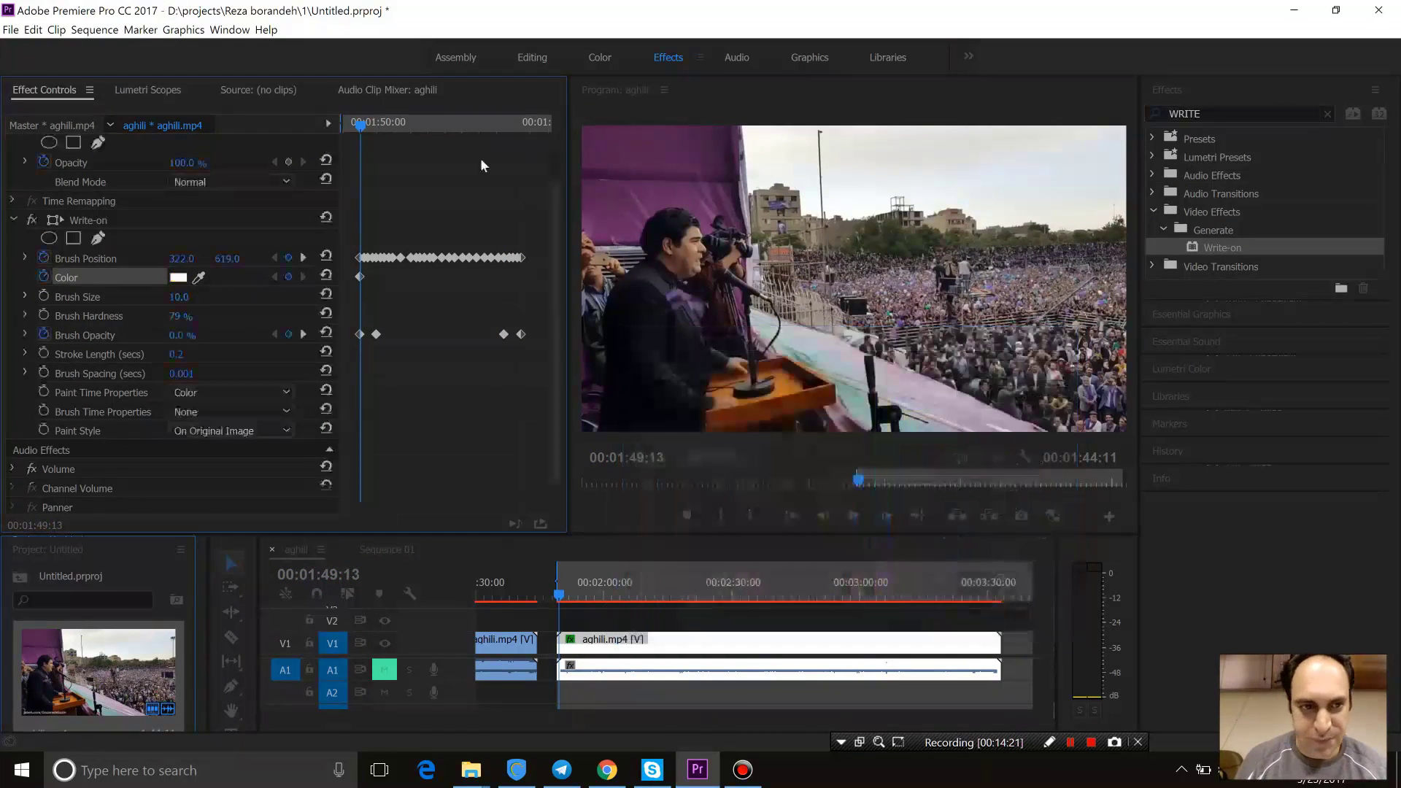
Step: Add a Color keyframe at 01:50:12 and clear its hex value in the Color Picker
{"action": "left_click_drag", "start_coordinate": [363, 128], "coordinate": [398, 126]}
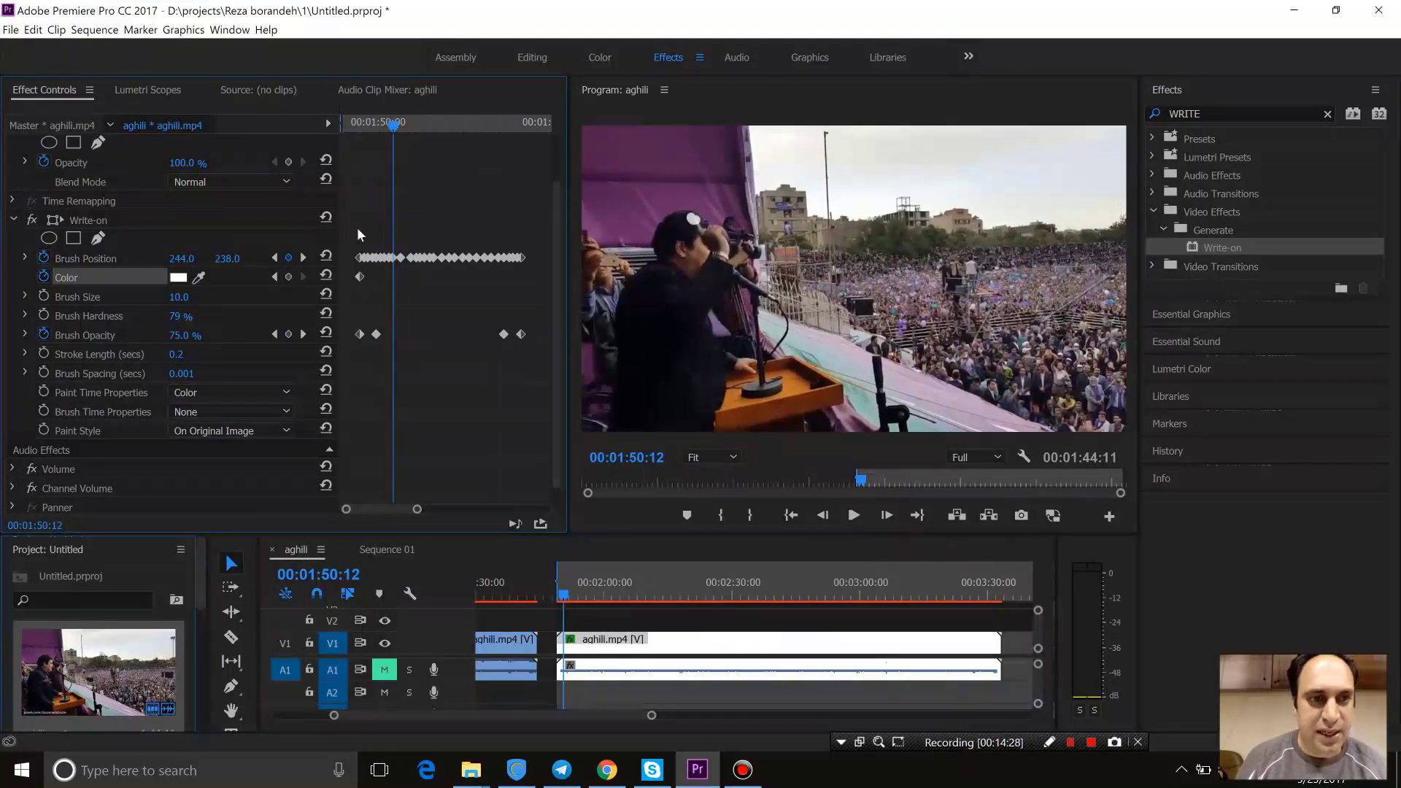
{"action": "left_click", "coordinate": [289, 278]}
{"action": "left_click", "coordinate": [178, 277]}
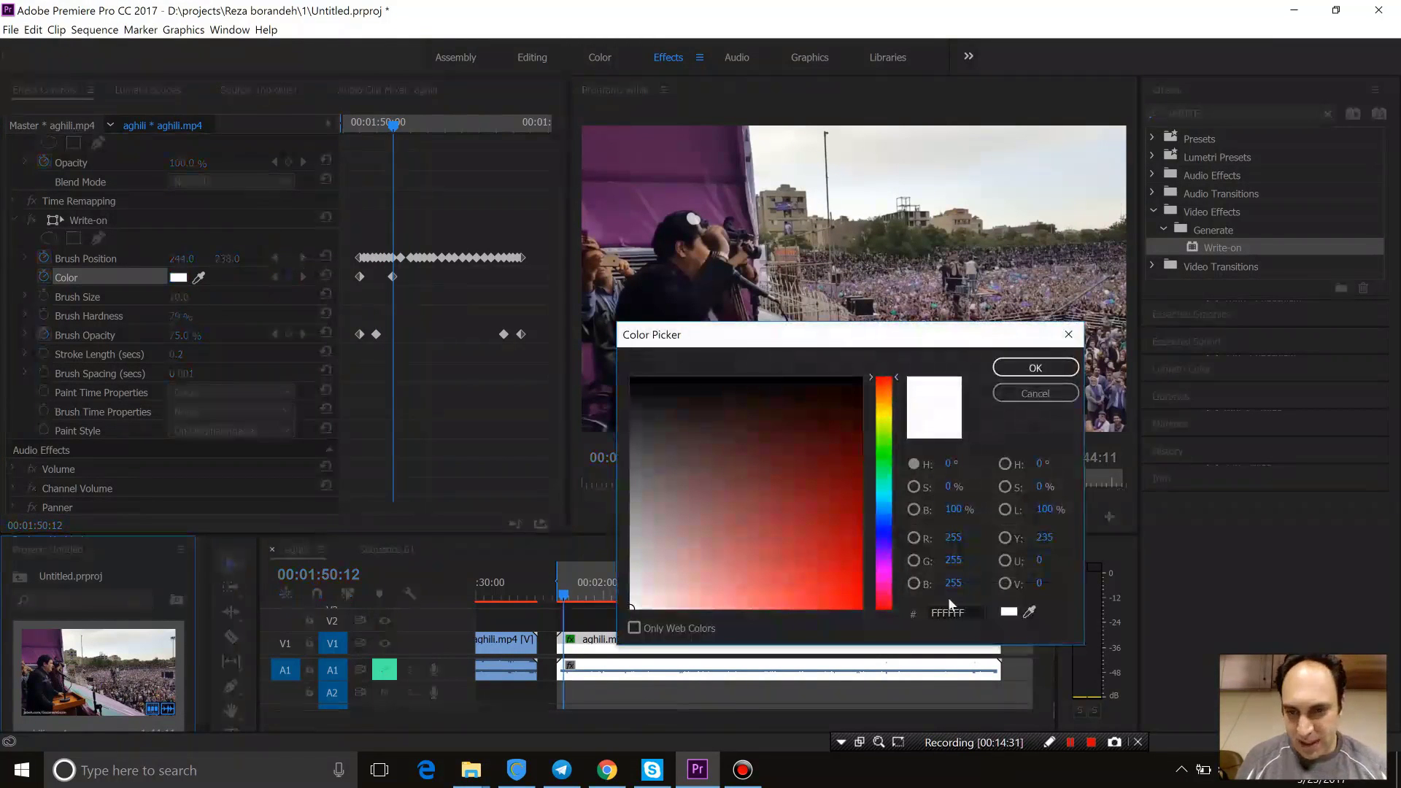
{"action": "left_click", "coordinate": [960, 611]}
{"action": "key", "text": "BackSpace"}
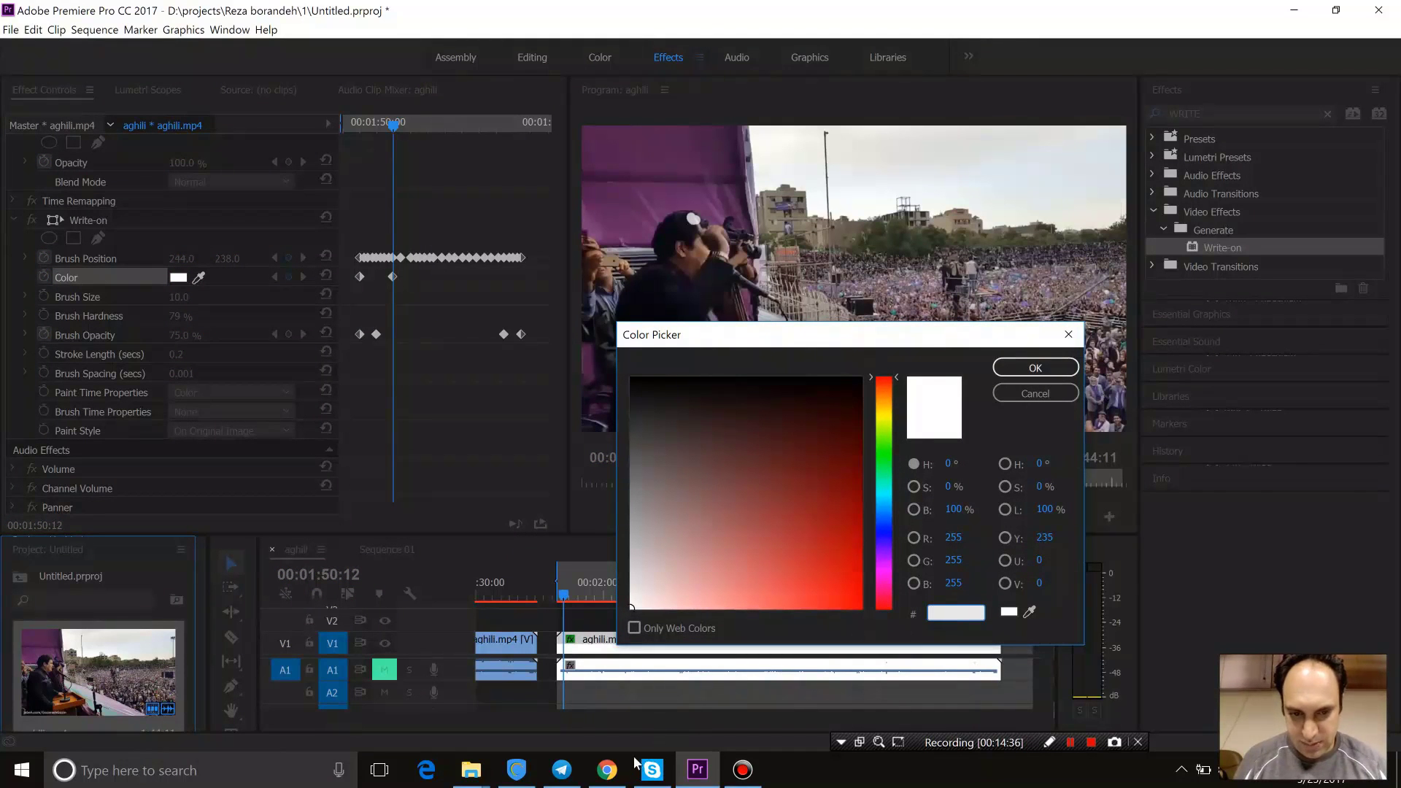
{"action": "mouse_move", "coordinate": [626, 761]}
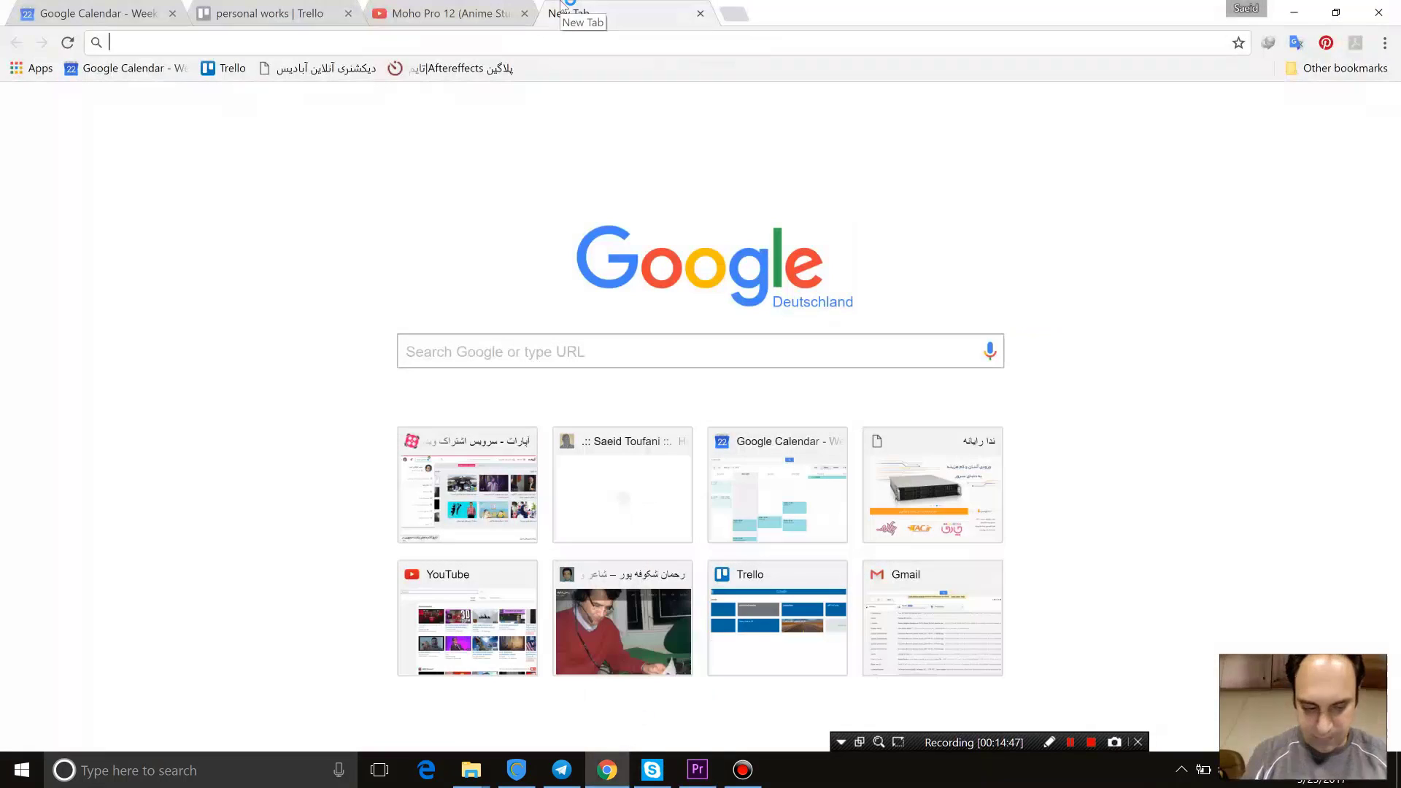
Step: Search Chrome for purple's colour code and select the hex value 800080
{"action": "left_click", "coordinate": [607, 770]}
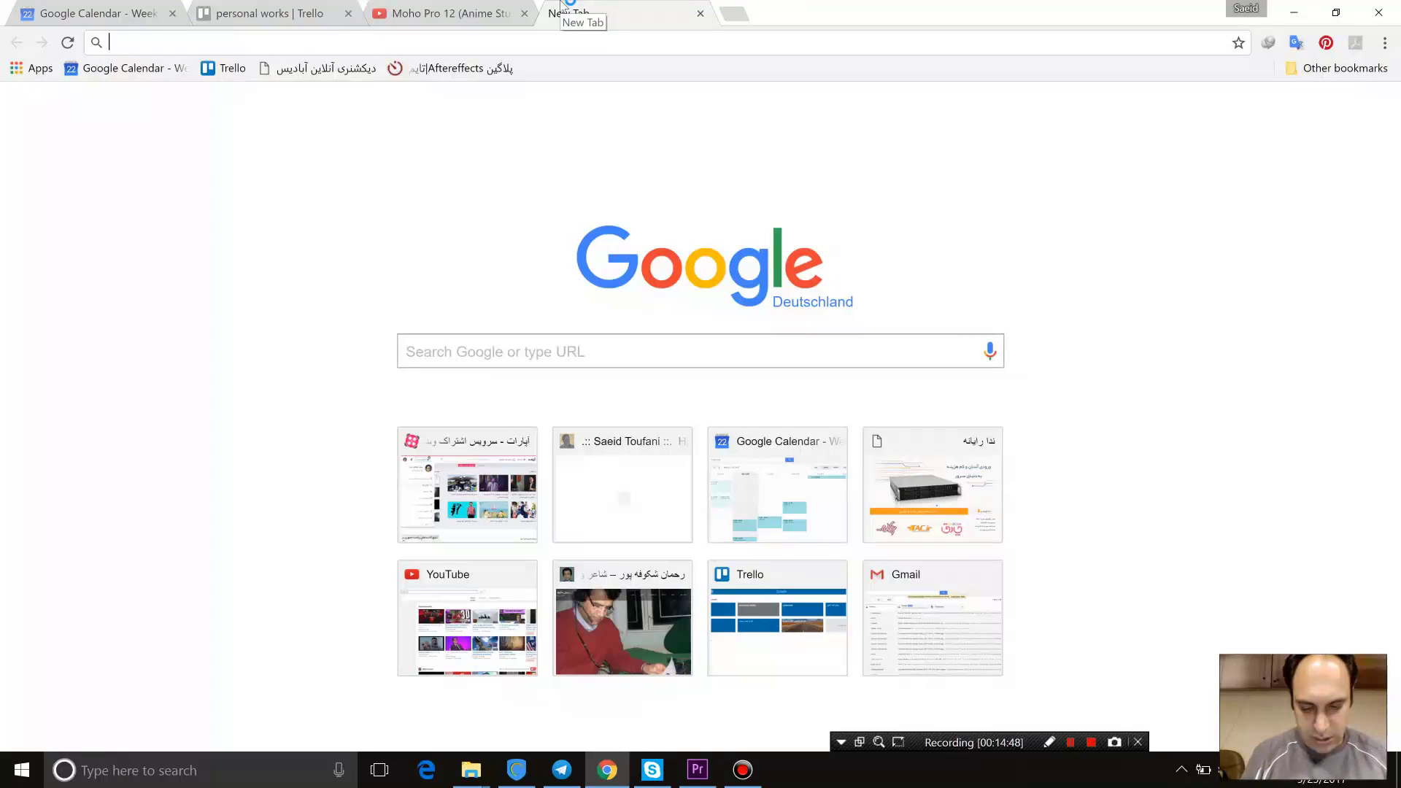
{"action": "type", "text": "PURPLE"}
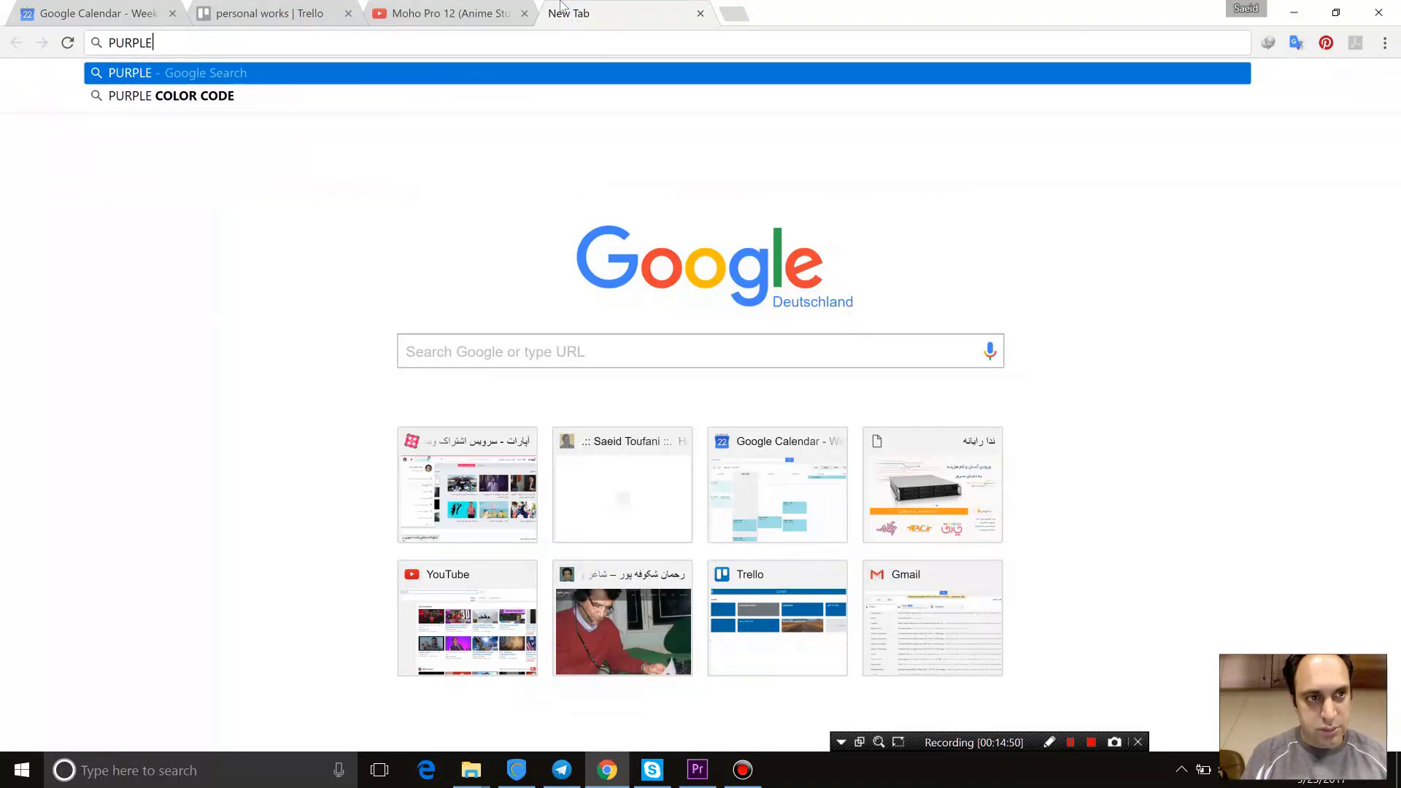
{"action": "key", "text": "Down"}
{"action": "key", "text": "Return"}
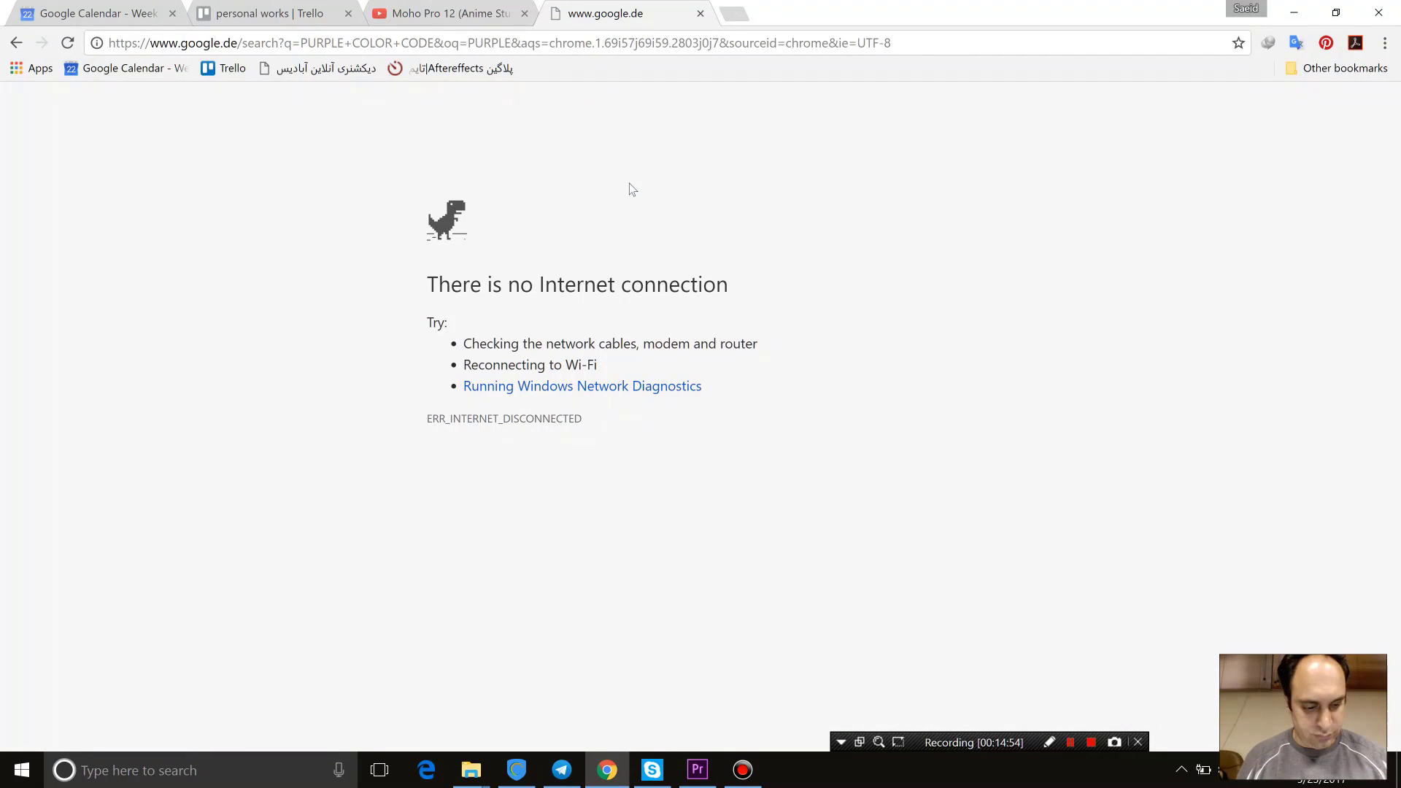
{"action": "key", "text": "XF86RFKill"}
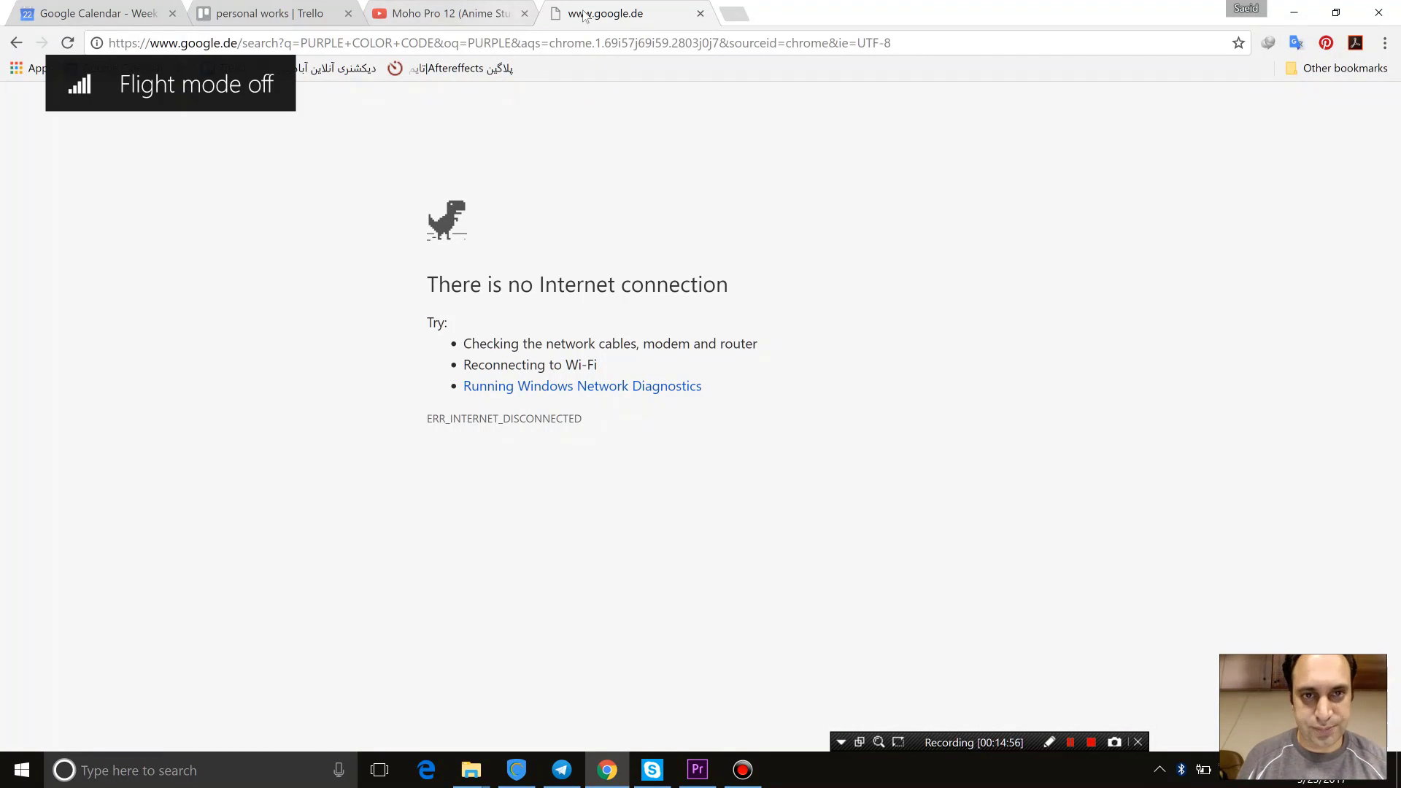
{"action": "left_click", "coordinate": [67, 43]}
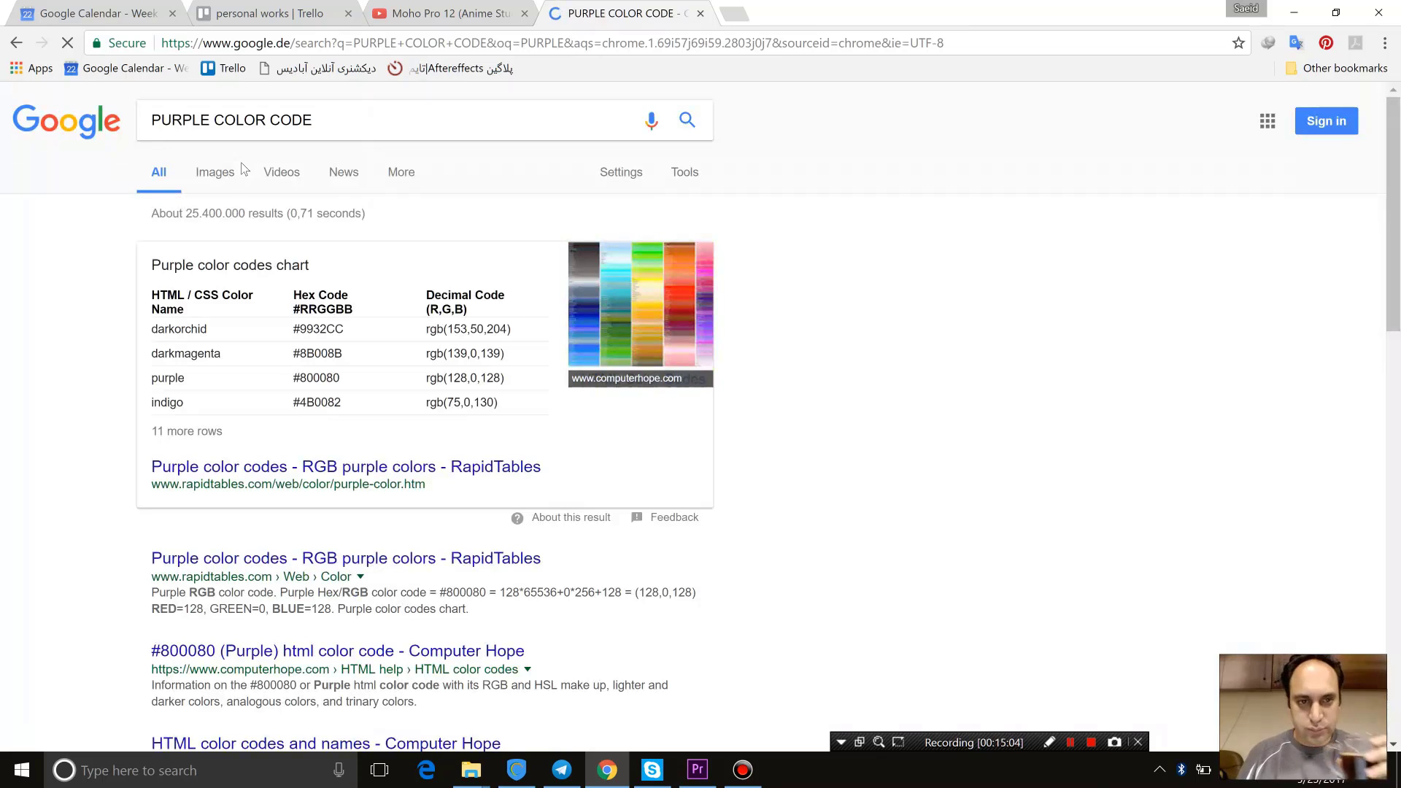
{"action": "double_click", "coordinate": [328, 380]}
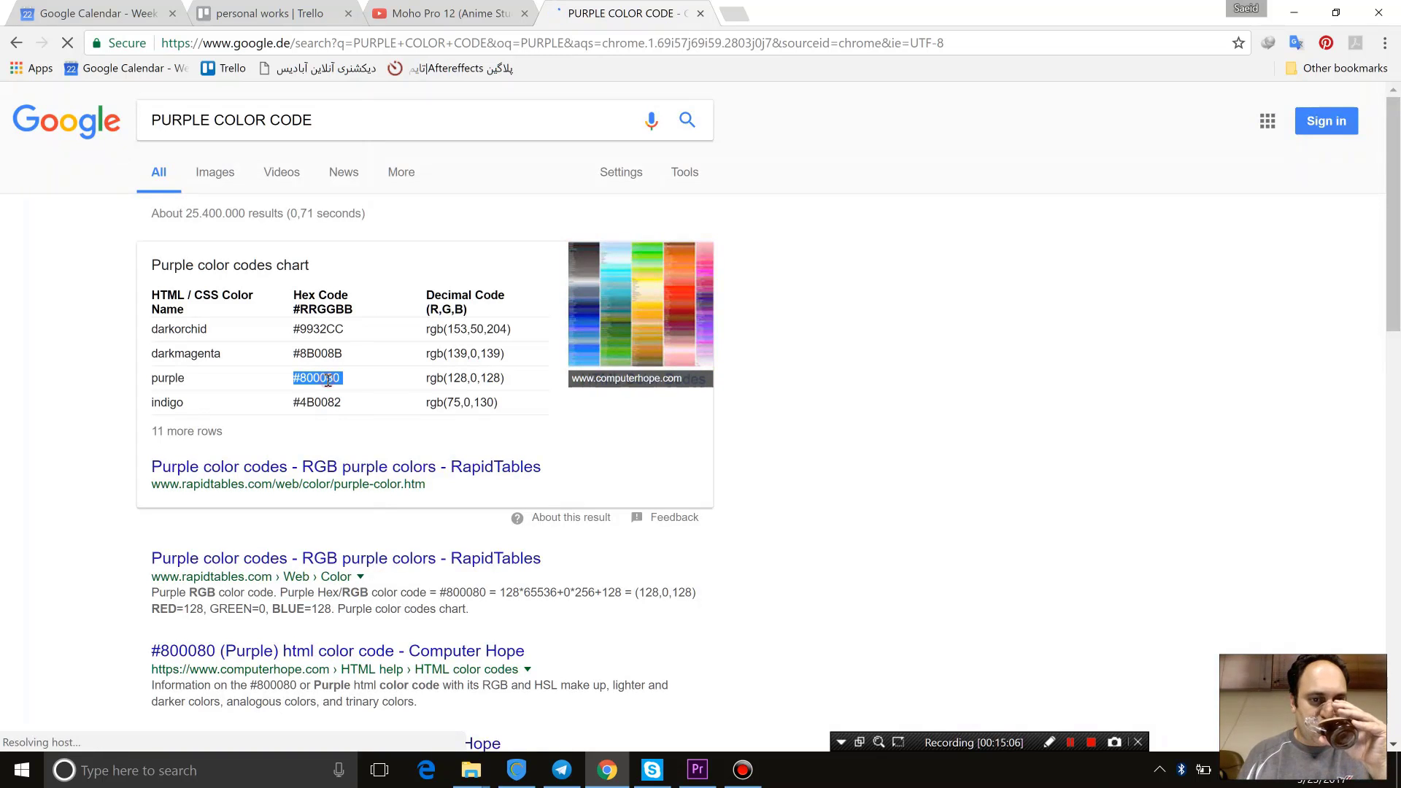
{"action": "right_click", "coordinate": [328, 380]}
{"action": "left_click", "coordinate": [312, 382]}
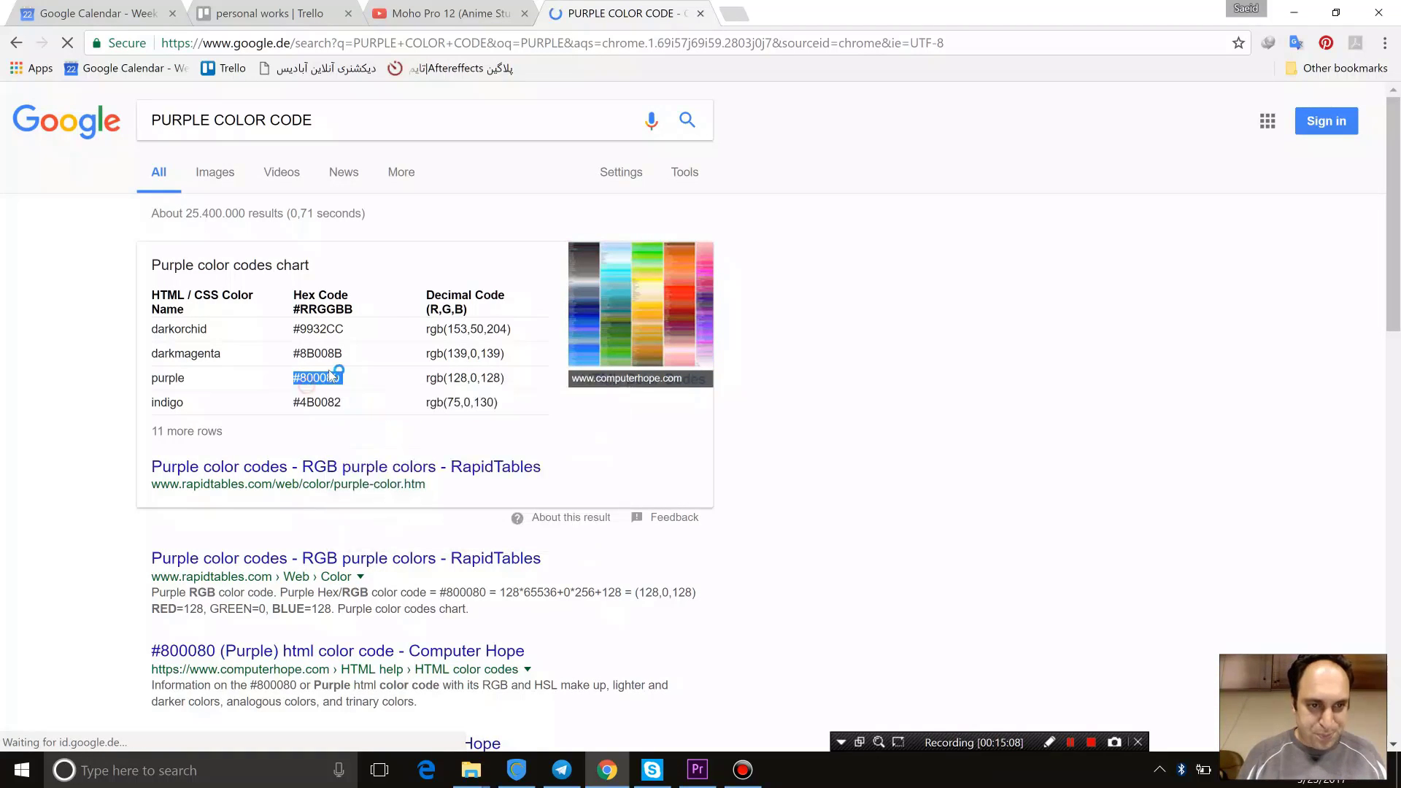
{"action": "left_click_drag", "start_coordinate": [357, 378], "coordinate": [303, 384]}
{"action": "key", "text": "ctrl+c"}
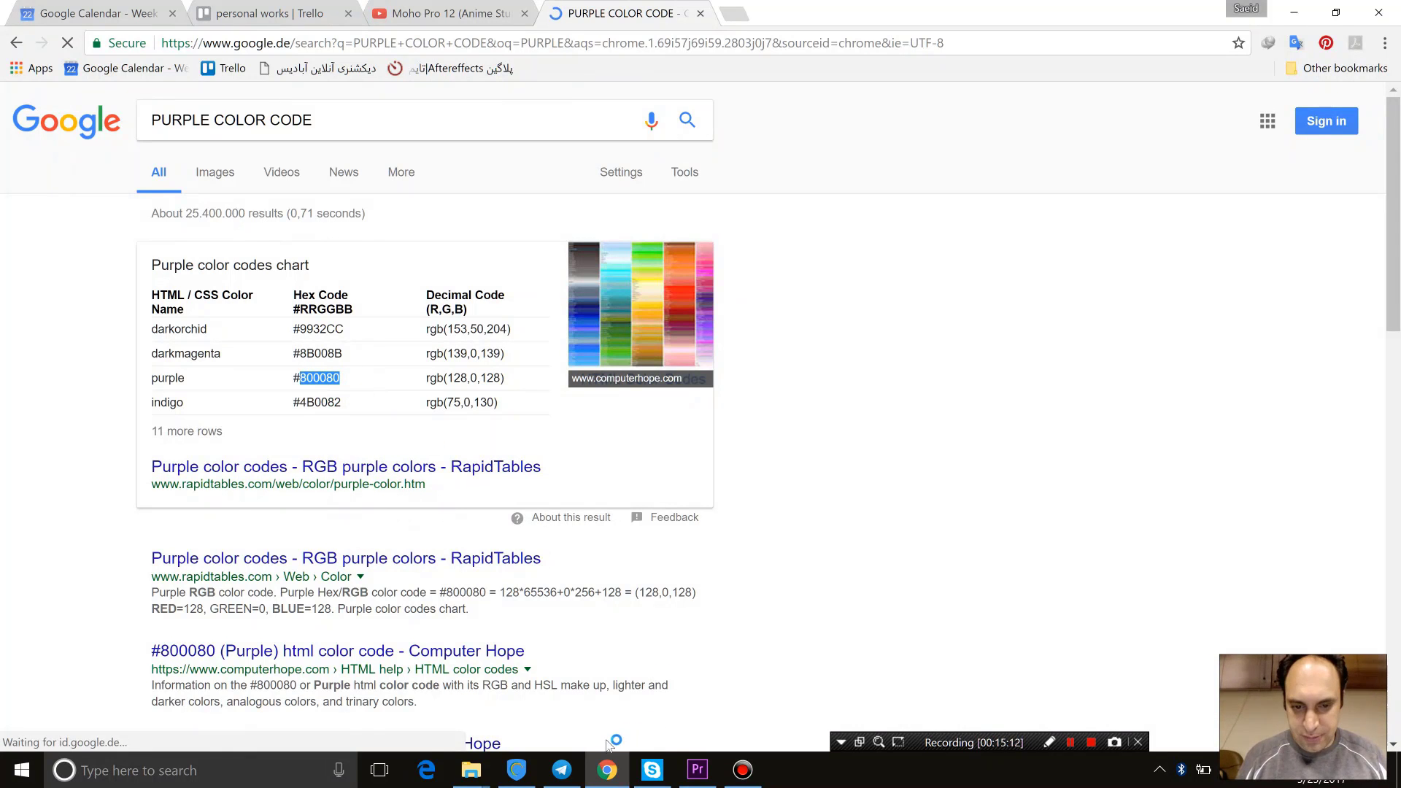
Step: Paste 800080 into Premiere's Color Picker hex field and confirm it
{"action": "left_click", "coordinate": [693, 770]}
{"action": "left_click", "coordinate": [931, 611]}
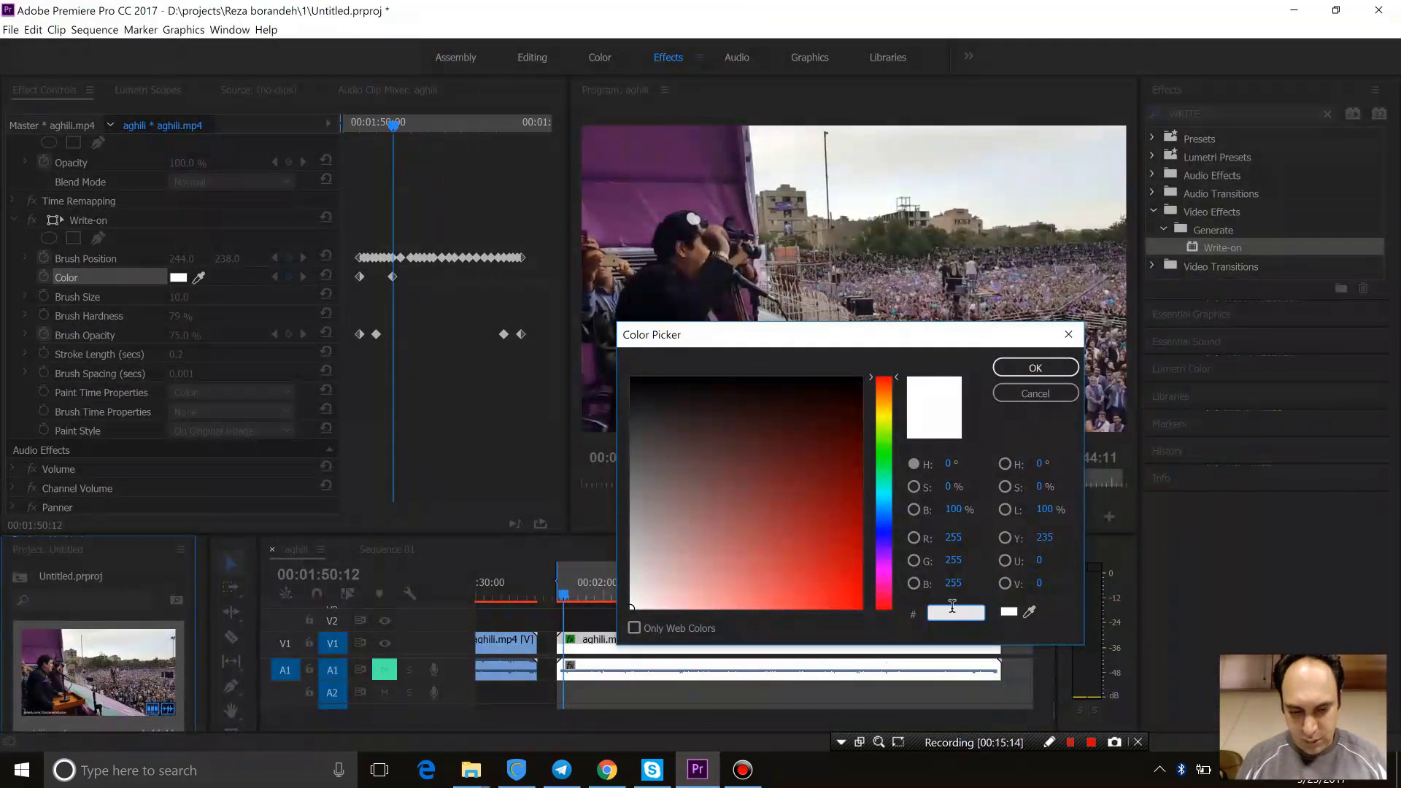
{"action": "key", "text": "ctrl+v"}
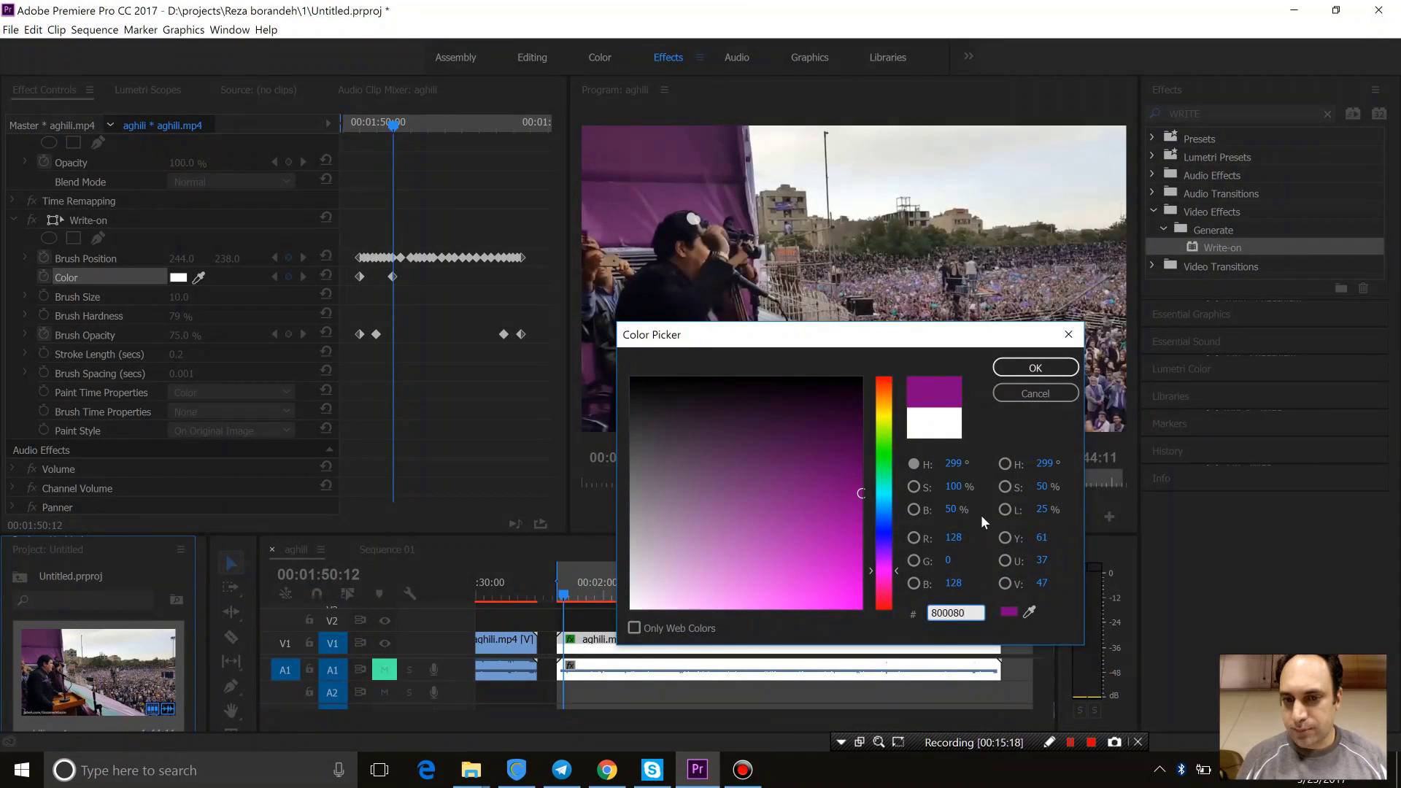
{"action": "left_click", "coordinate": [1025, 370]}
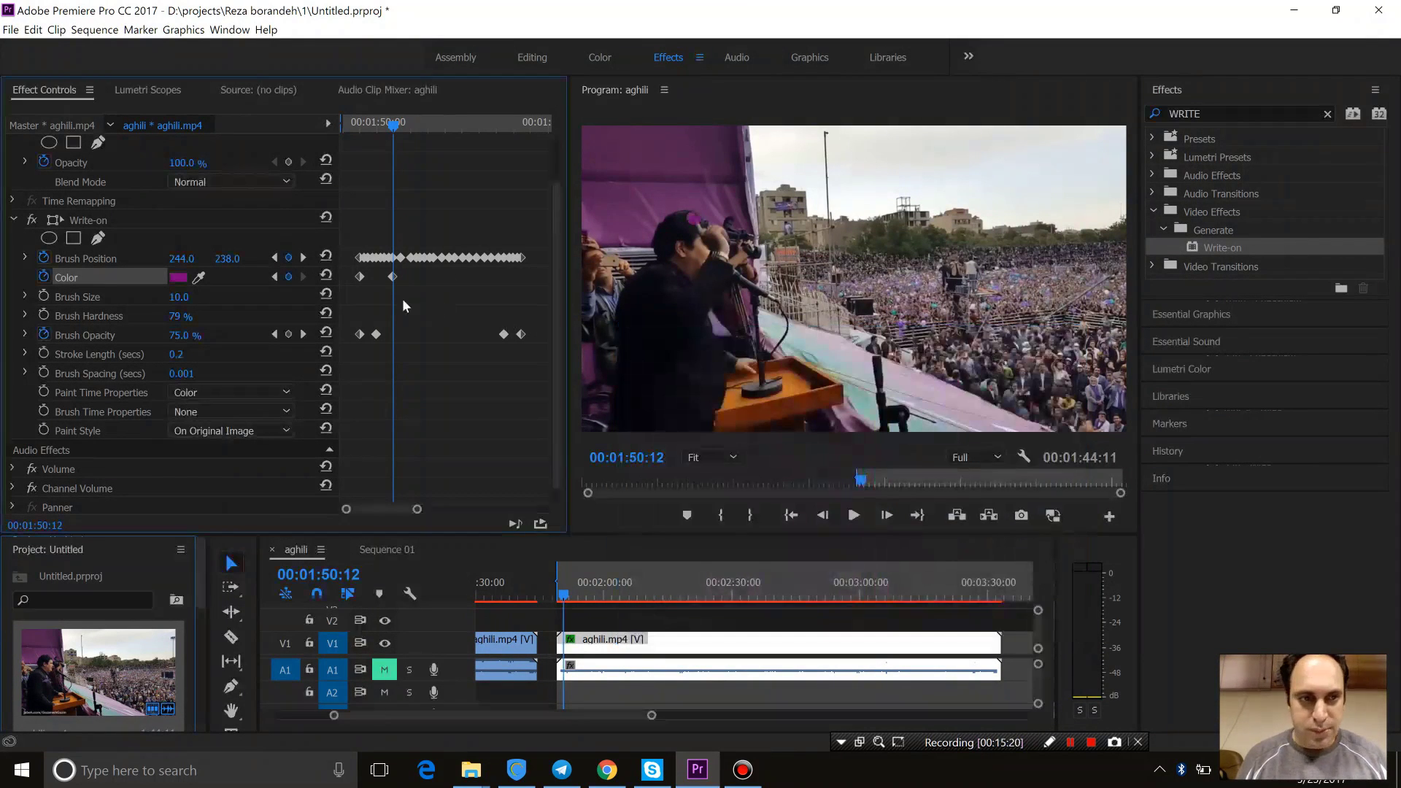
{"action": "mouse_move", "coordinate": [387, 127]}
{"action": "left_mouse_down"}
{"action": "mouse_move", "coordinate": [507, 139]}
{"action": "mouse_move", "coordinate": [351, 159]}
{"action": "left_mouse_up"}
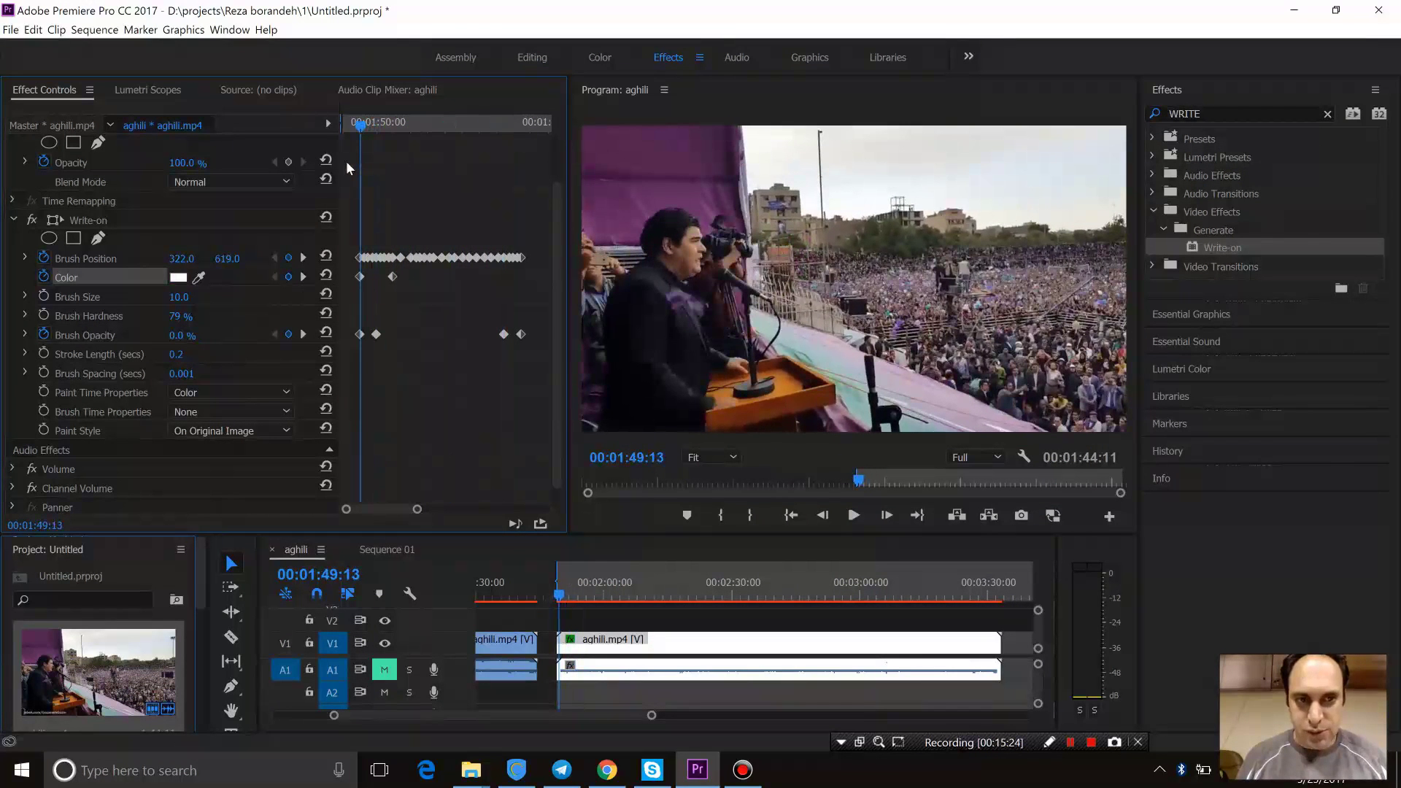
{"action": "key", "text": "space"}
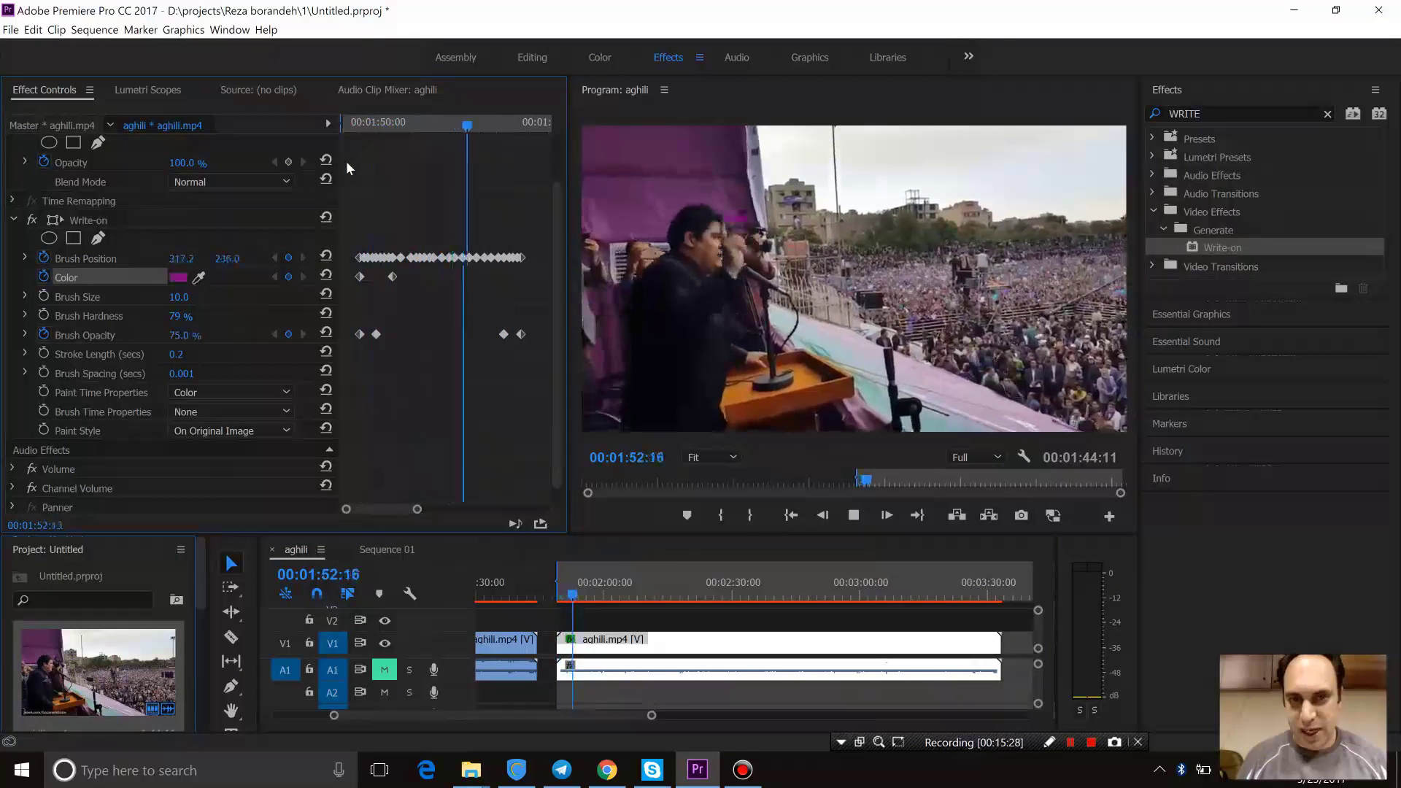
{"action": "key", "text": "space"}
{"action": "left_click", "coordinate": [361, 125]}
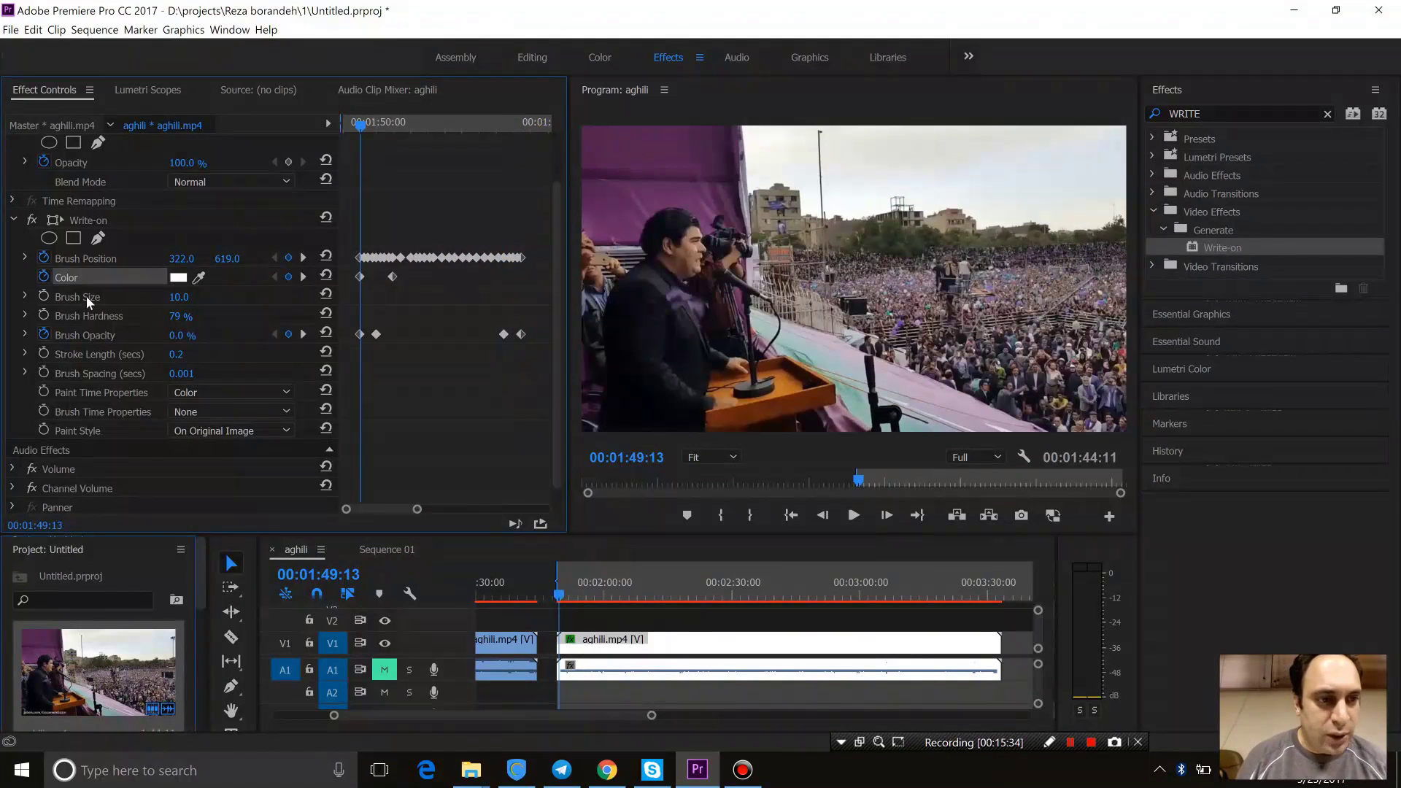
Step: Keyframe Brush Size rising from 0 to 10 around 01:50:17, then preview
{"action": "left_click", "coordinate": [178, 296]}
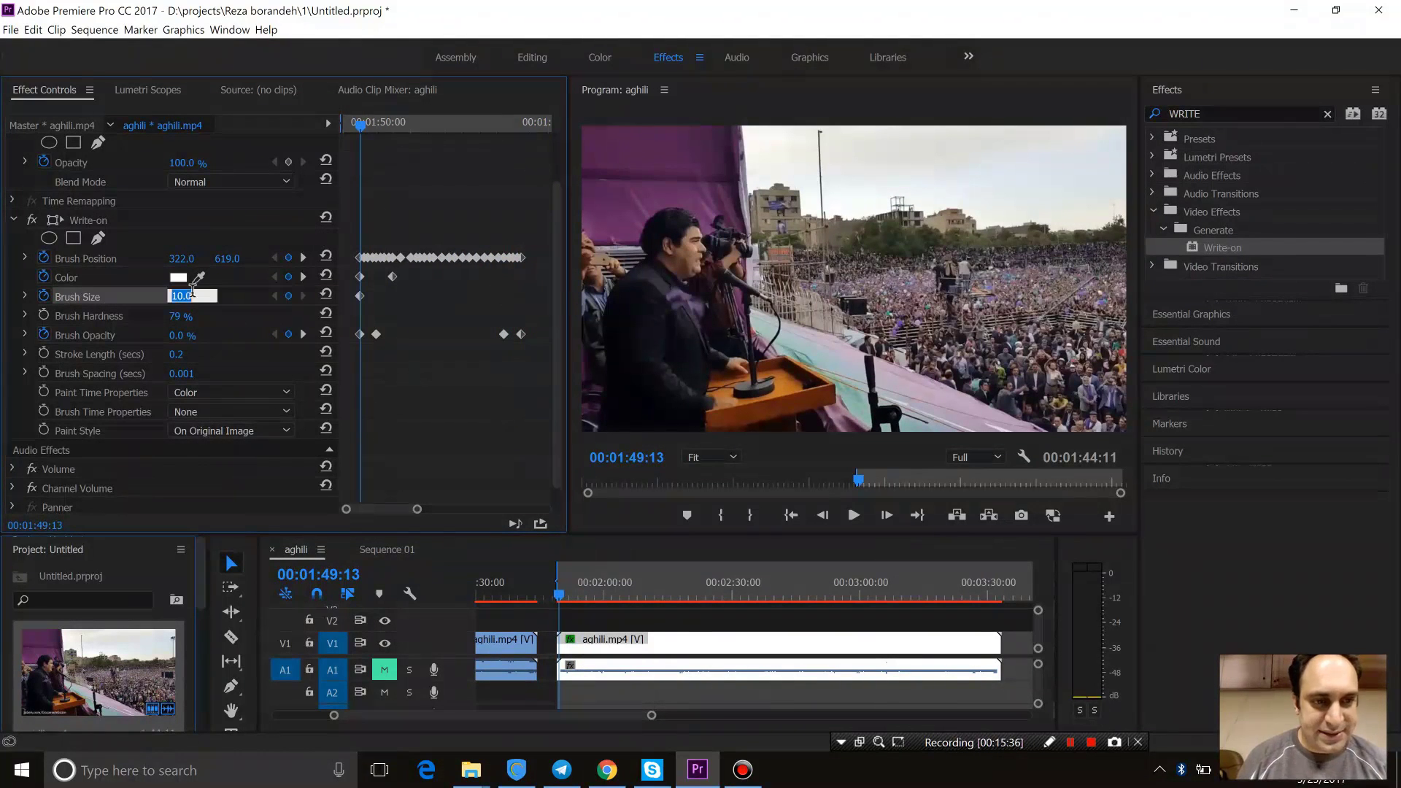
{"action": "type", "text": "0"}
{"action": "key", "text": "Return"}
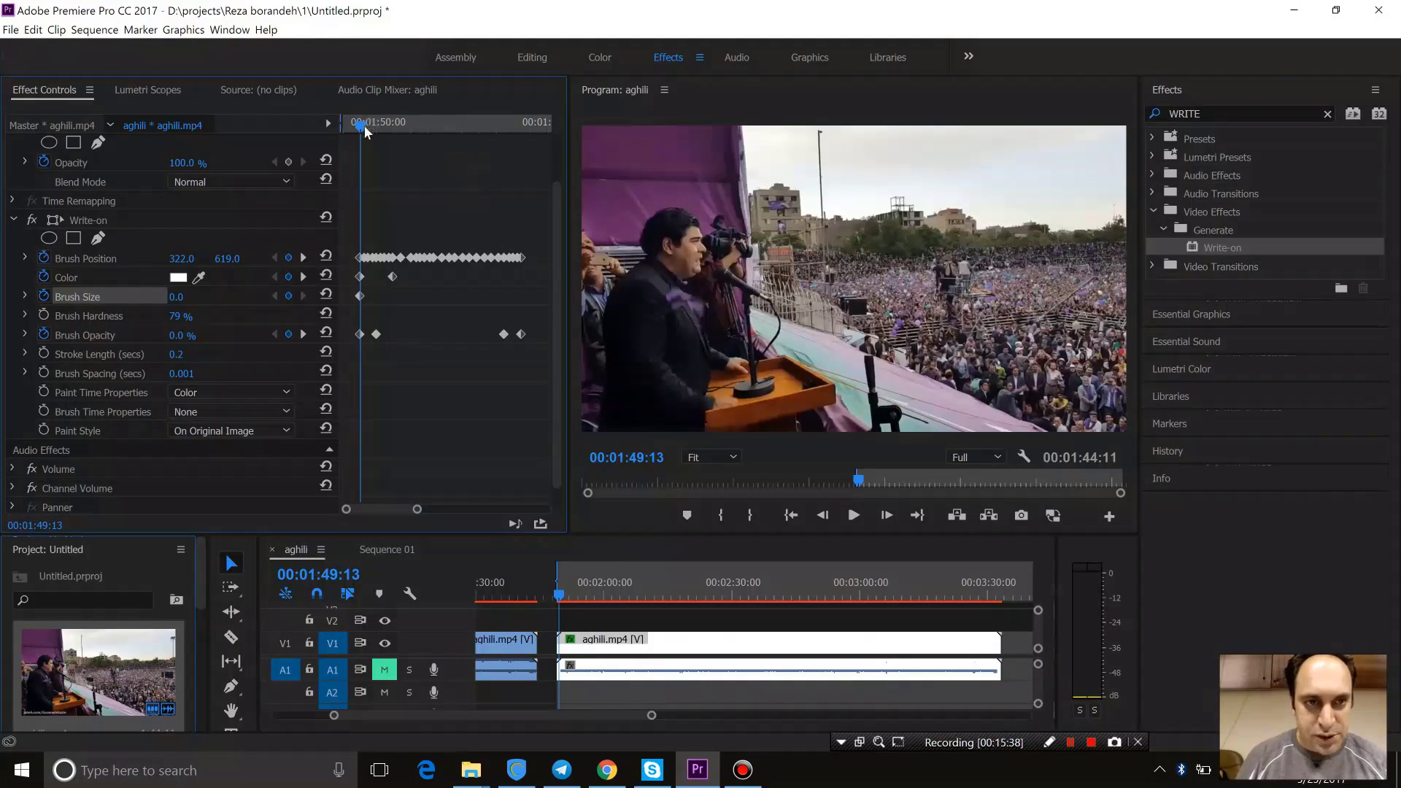
{"action": "left_click_drag", "start_coordinate": [362, 125], "coordinate": [403, 126]}
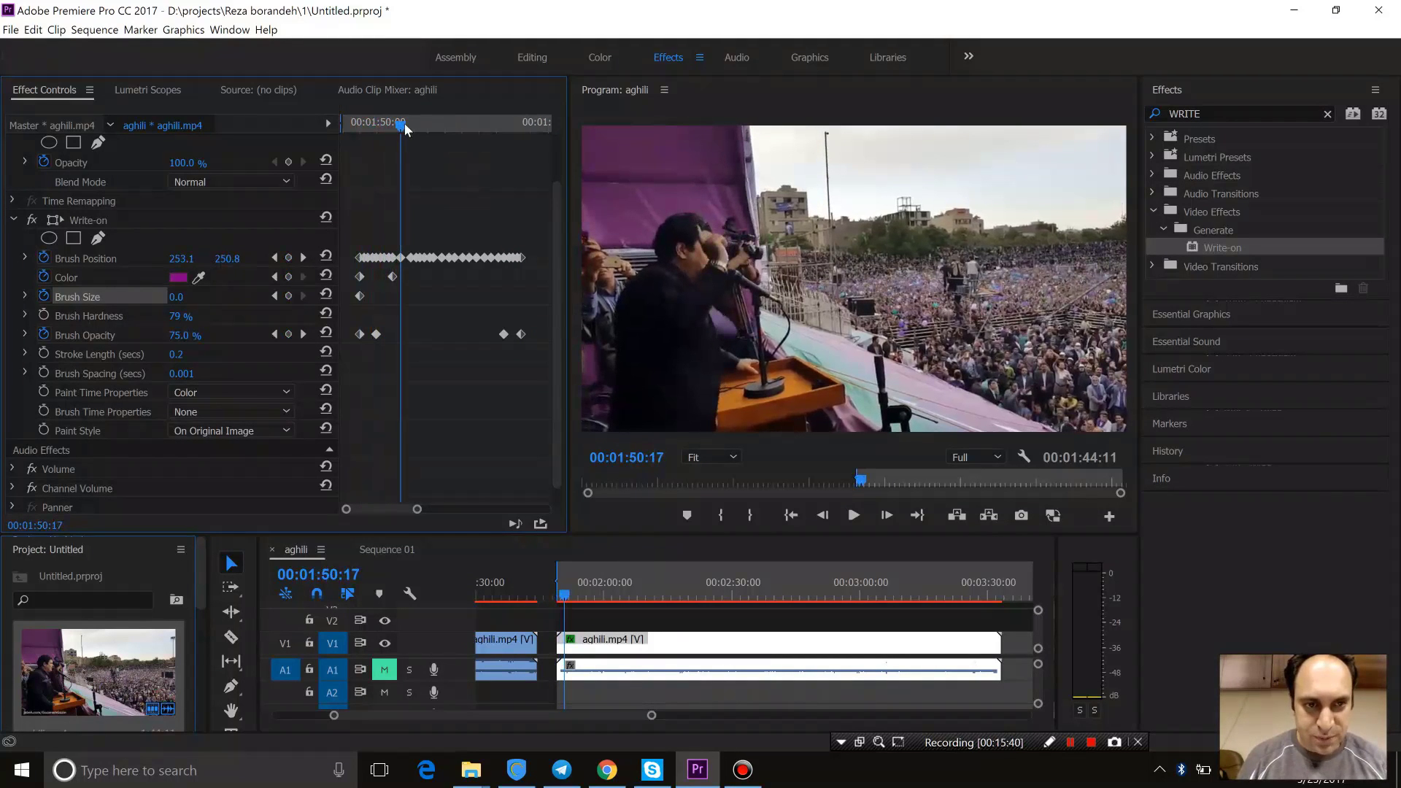
{"action": "left_click", "coordinate": [192, 292]}
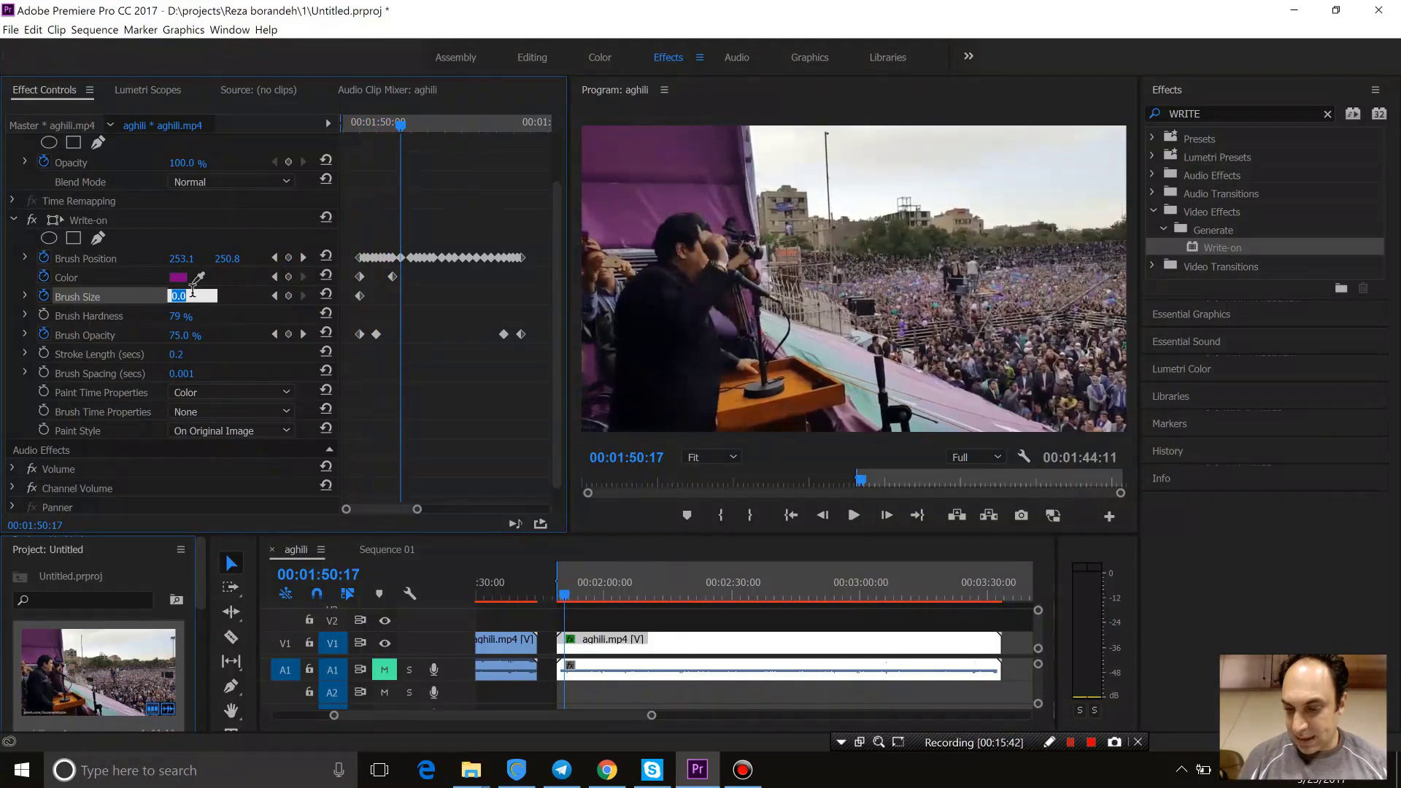
{"action": "type", "text": "5"}
{"action": "key", "text": "Return"}
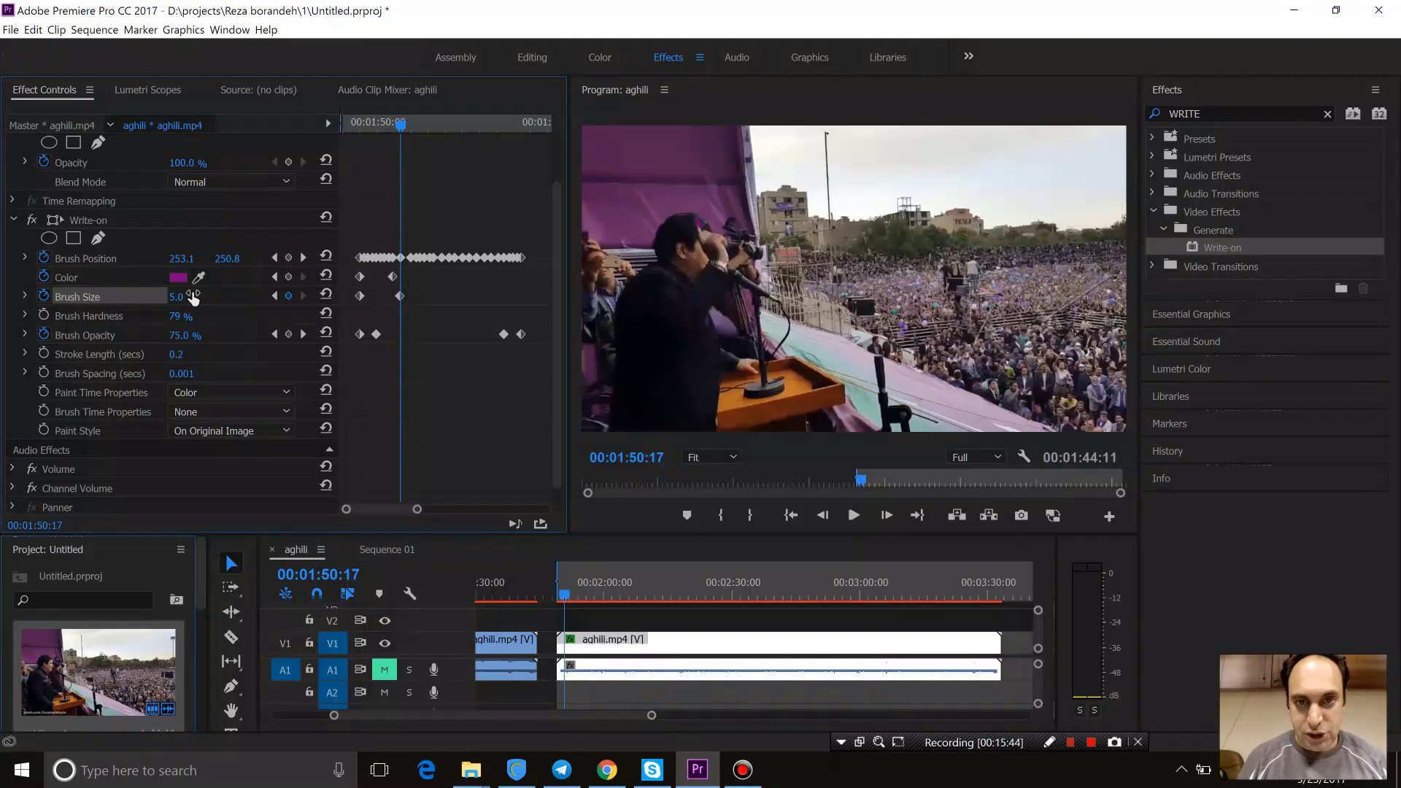
{"action": "left_click", "coordinate": [192, 293]}
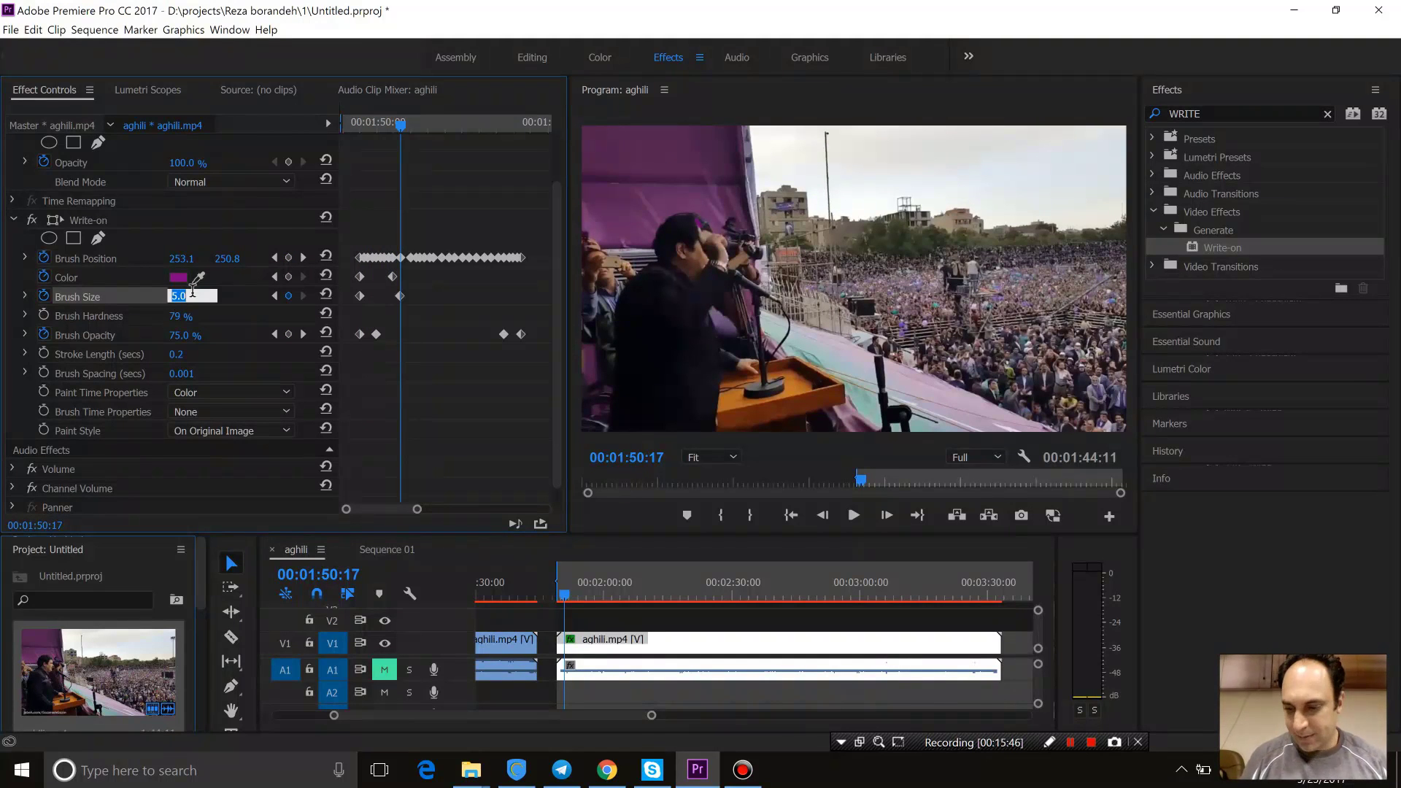
{"action": "type", "text": "10"}
{"action": "key", "text": "Return"}
{"action": "left_click", "coordinate": [348, 124]}
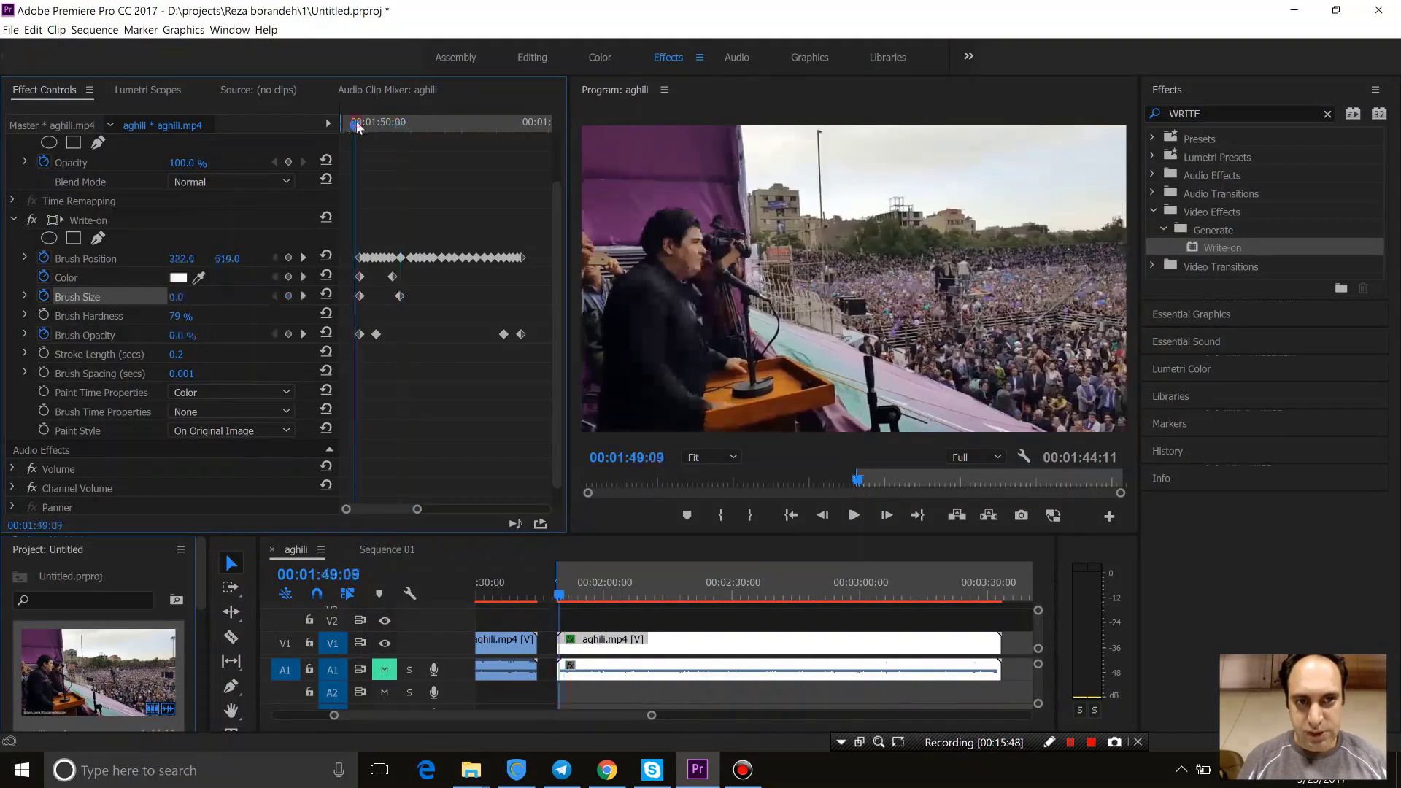
{"action": "key", "text": "space"}
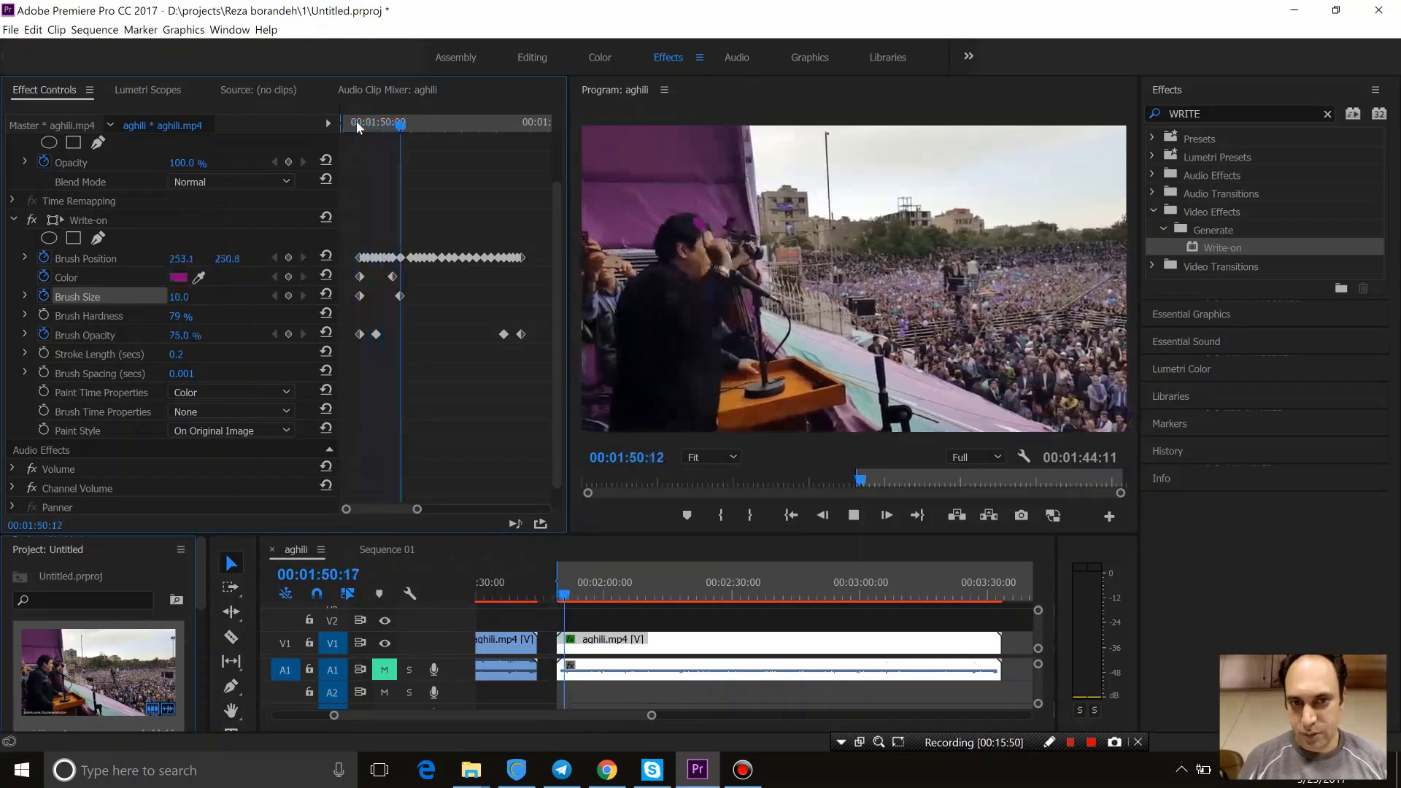
Step: Shift the size keyframe later and set Brush Size 0 at 01:54:06
{"action": "left_click", "coordinate": [399, 296]}
{"action": "left_click_drag", "start_coordinate": [398, 296], "coordinate": [441, 295]}
{"action": "left_click", "coordinate": [485, 124]}
{"action": "left_click", "coordinate": [521, 124]}
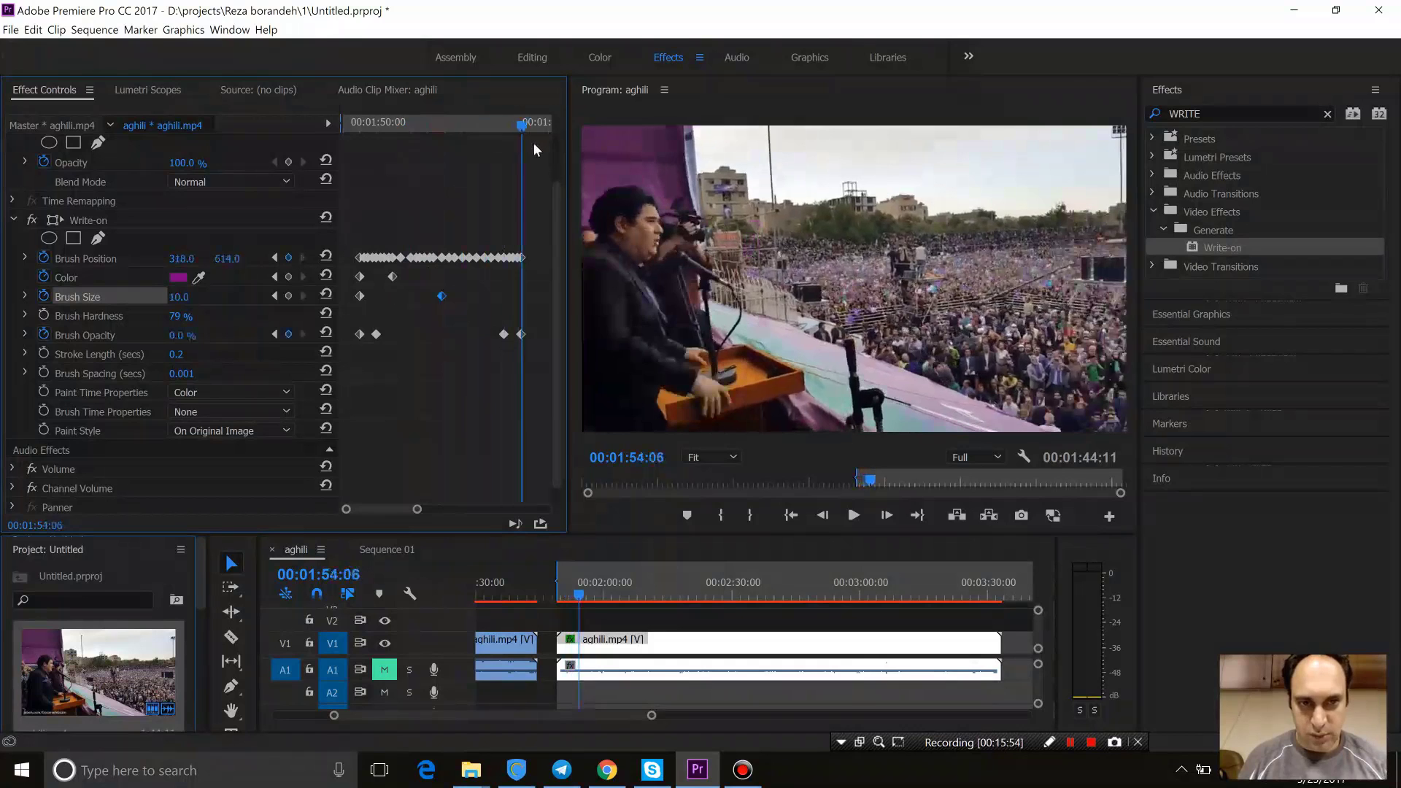
{"action": "left_click", "coordinate": [191, 295]}
{"action": "type", "text": "0"}
{"action": "key", "text": "Return"}
{"action": "left_click", "coordinate": [357, 126]}
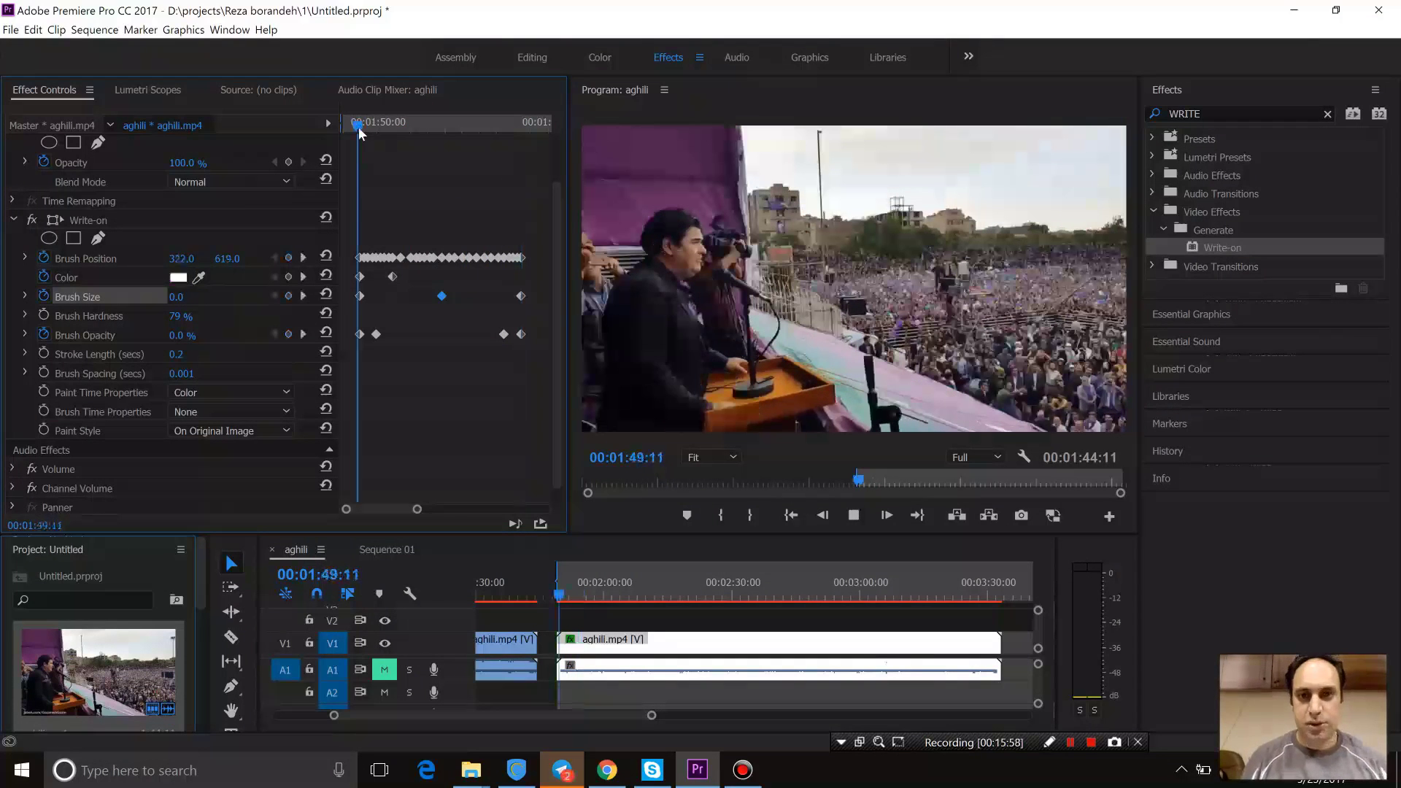
{"action": "key", "text": "space"}
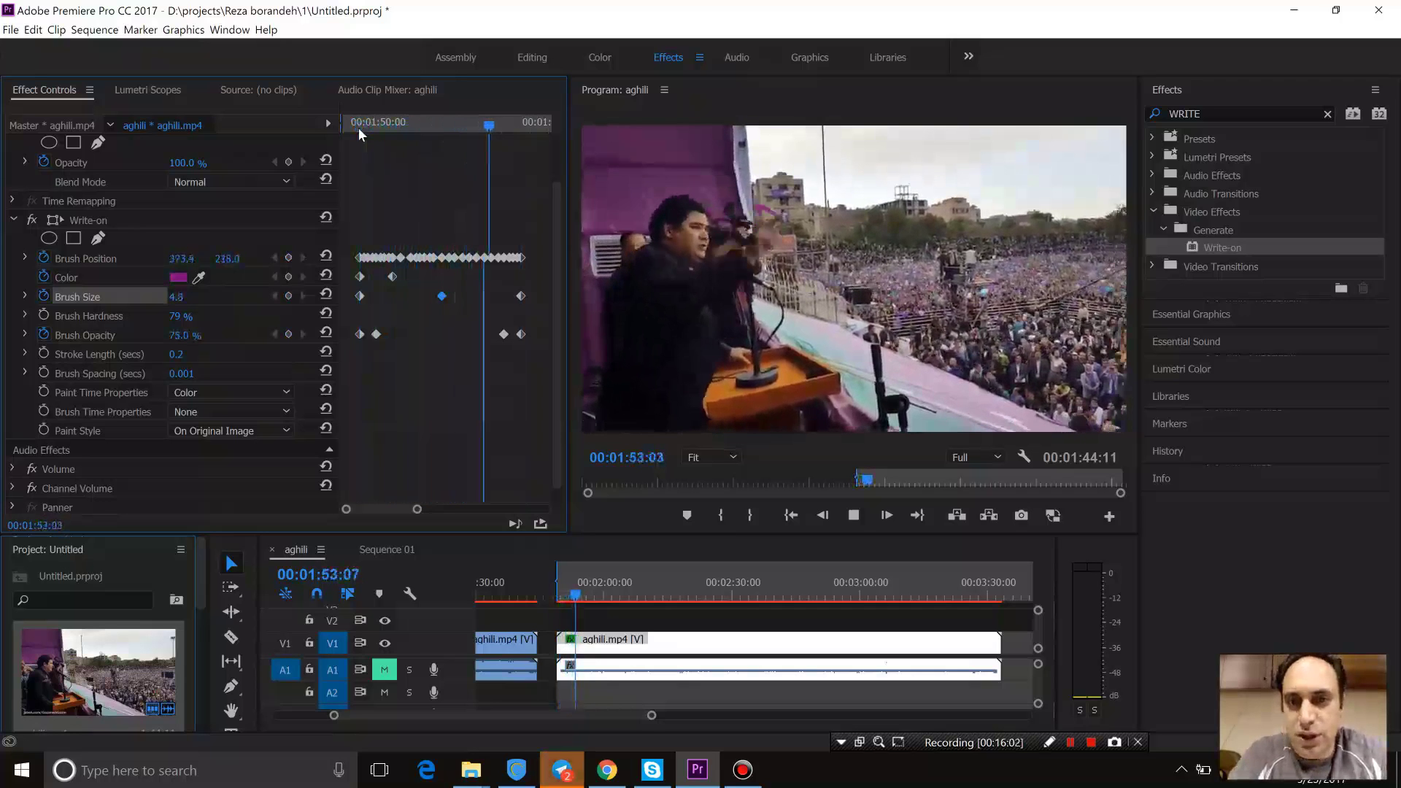
Step: Move the shrinking keyframe earlier and replay the revised stroke
{"action": "key", "text": "space"}
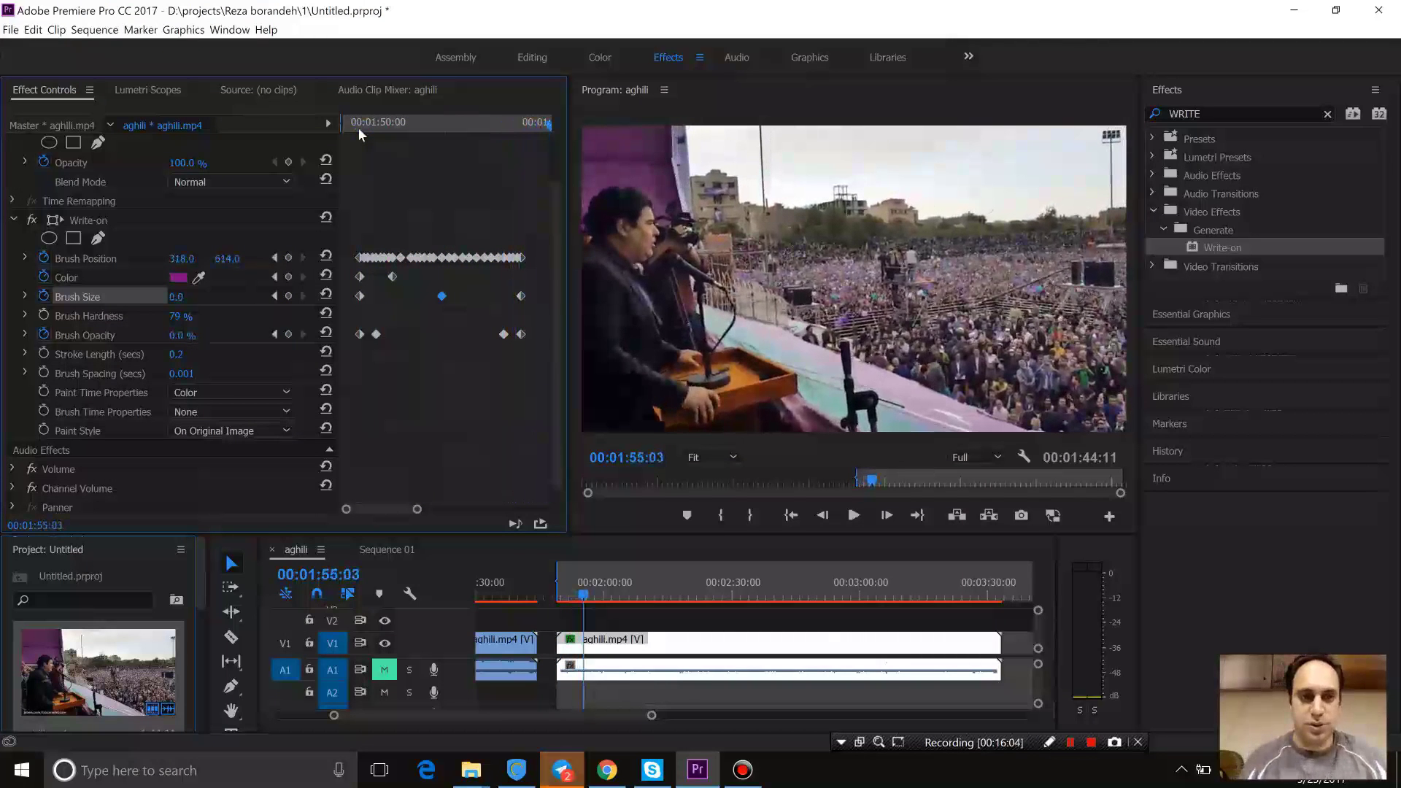
{"action": "left_click_drag", "start_coordinate": [423, 299], "coordinate": [389, 303]}
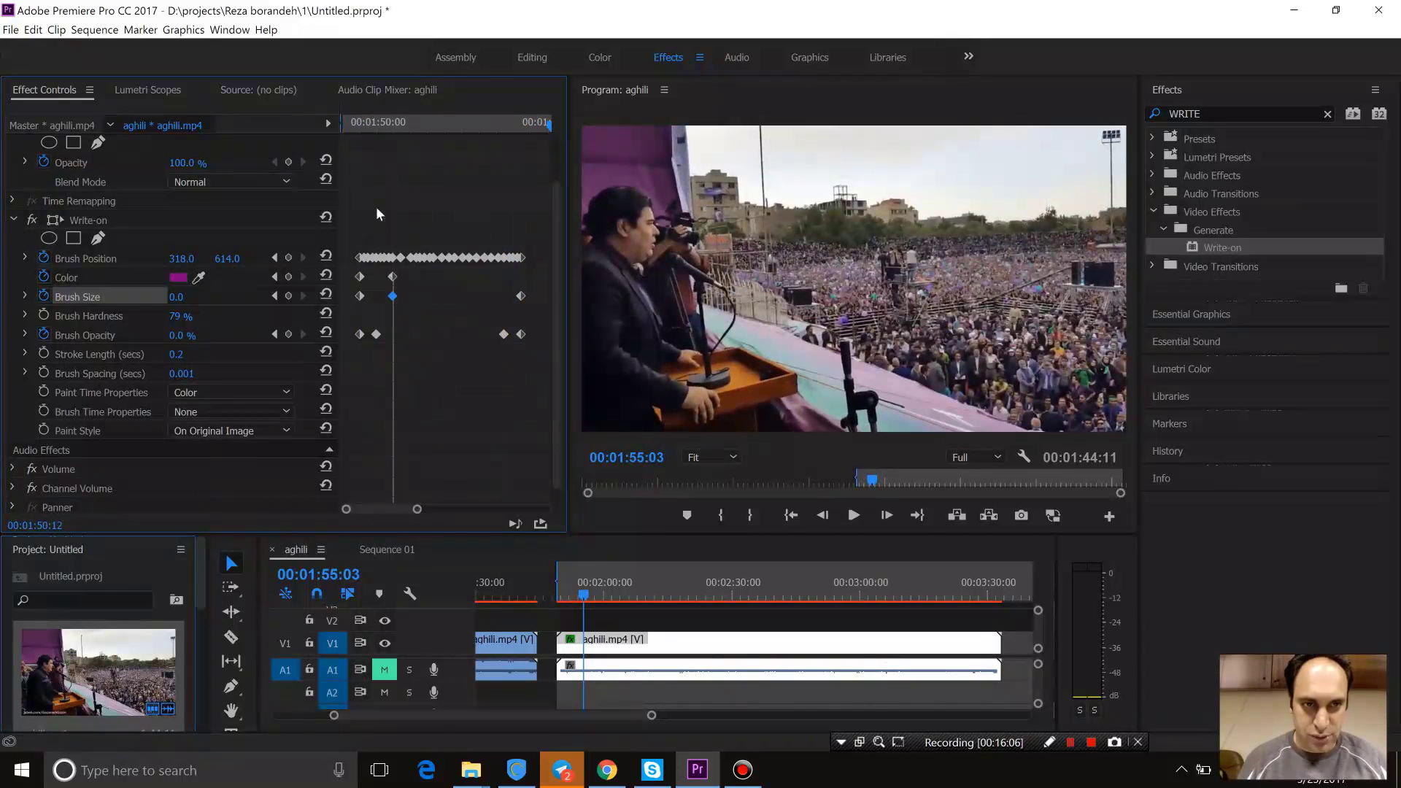
{"action": "left_click_drag", "start_coordinate": [500, 125], "coordinate": [495, 128]}
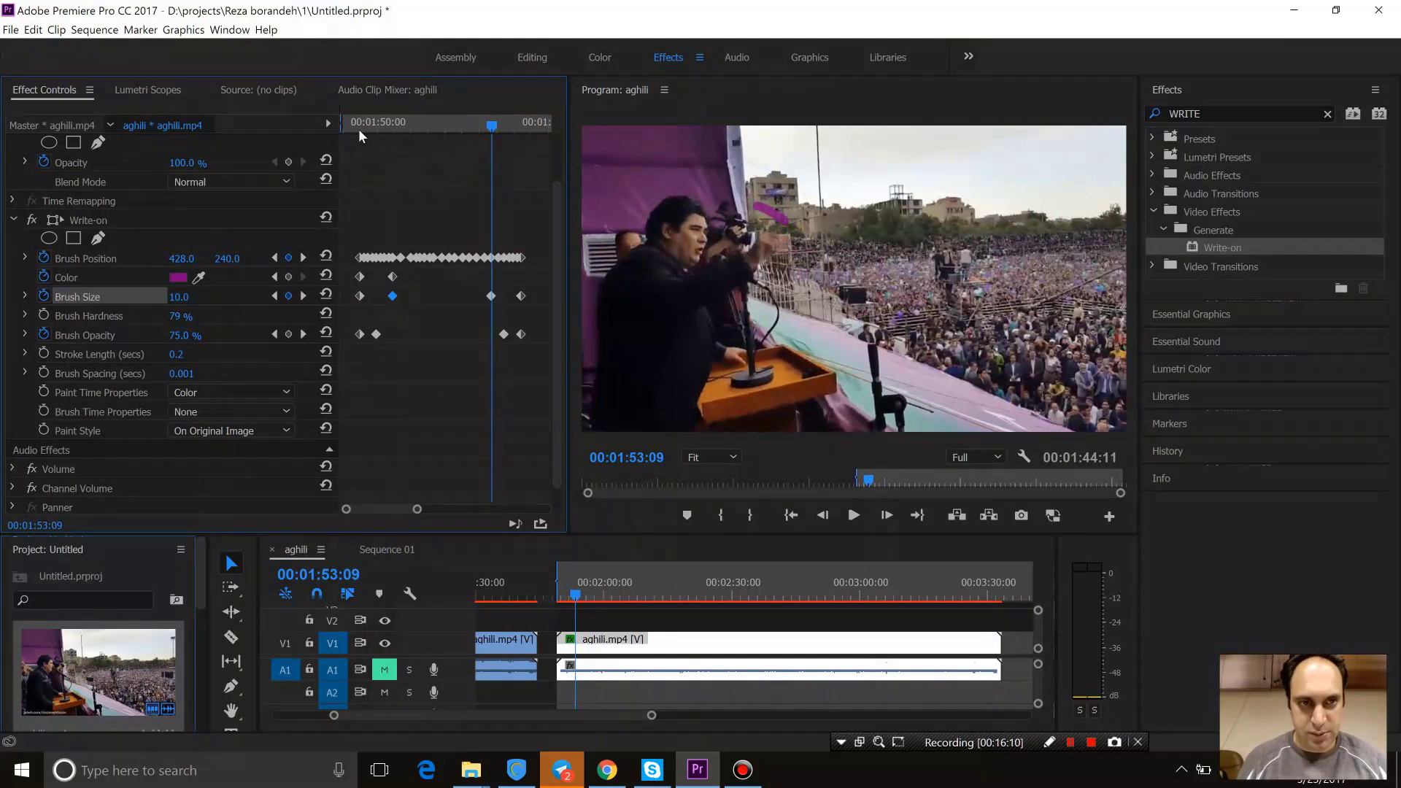
{"action": "left_click", "coordinate": [357, 129]}
{"action": "key", "text": "space"}
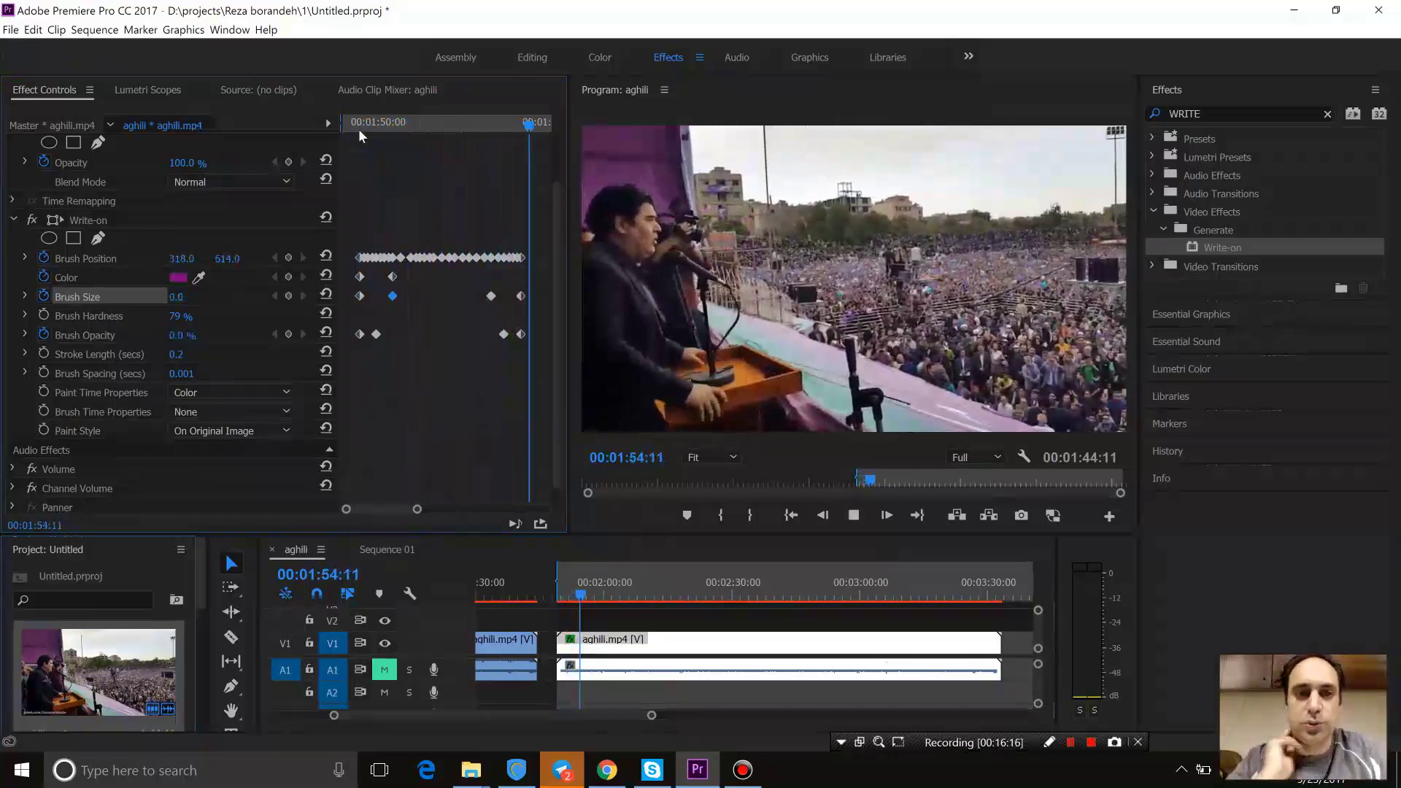
{"action": "mouse_move", "coordinate": [358, 128]}
{"action": "left_mouse_down"}
{"action": "mouse_move", "coordinate": [436, 130]}
{"action": "mouse_move", "coordinate": [480, 151]}
{"action": "mouse_move", "coordinate": [433, 162]}
{"action": "left_mouse_up"}
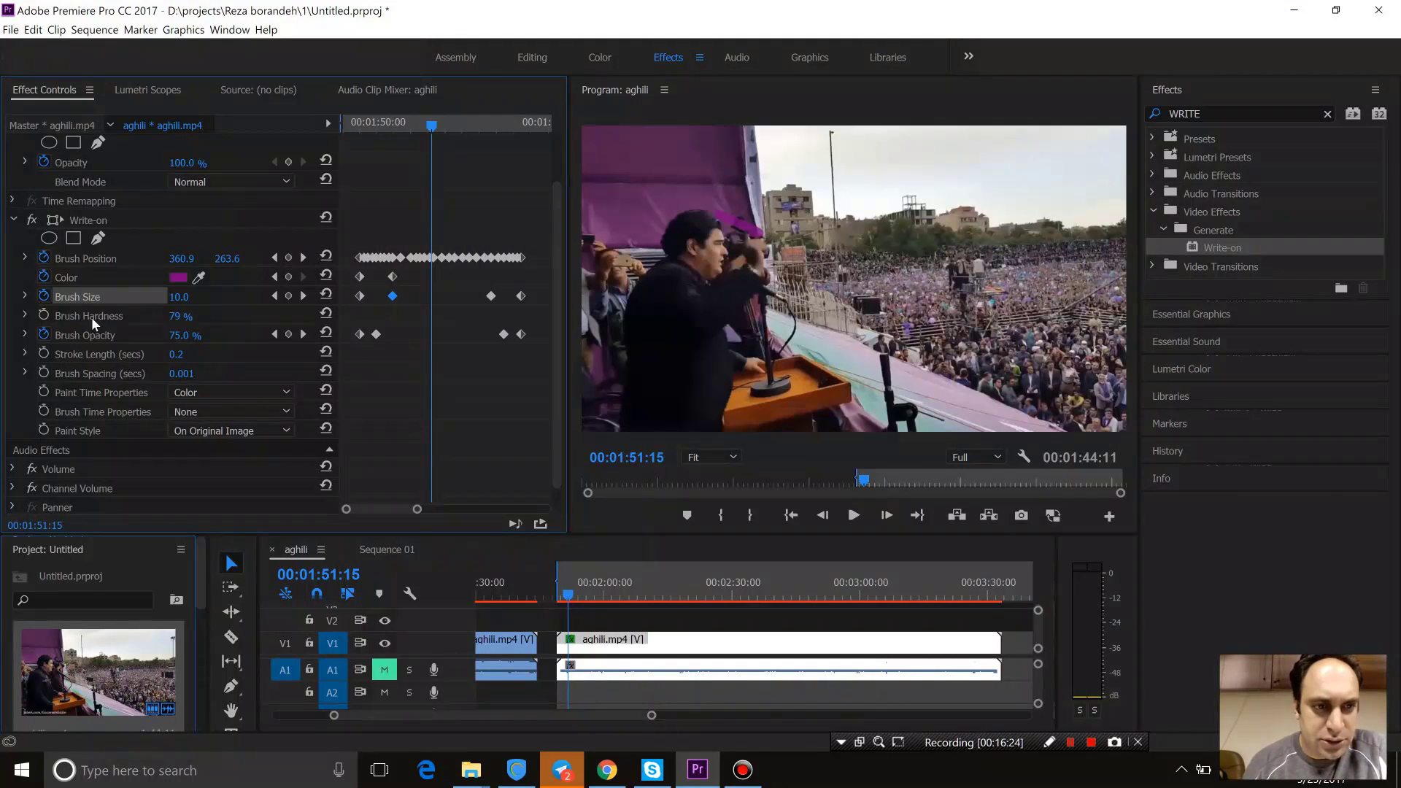
Step: Lower Brush Hardness to 50% and keep Paint Time Properties on Color
{"action": "left_click", "coordinate": [186, 316]}
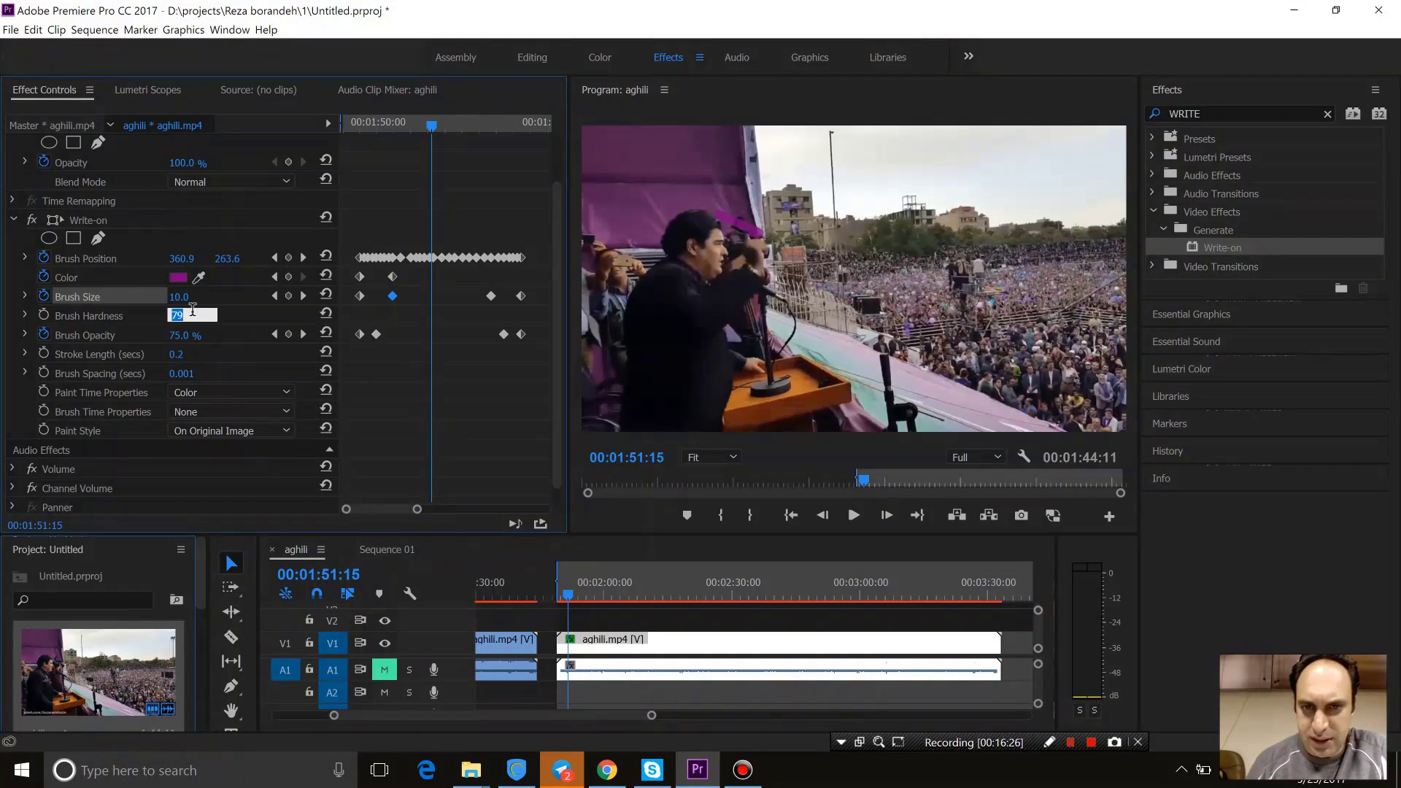
{"action": "type", "text": "50"}
{"action": "key", "text": "Return"}
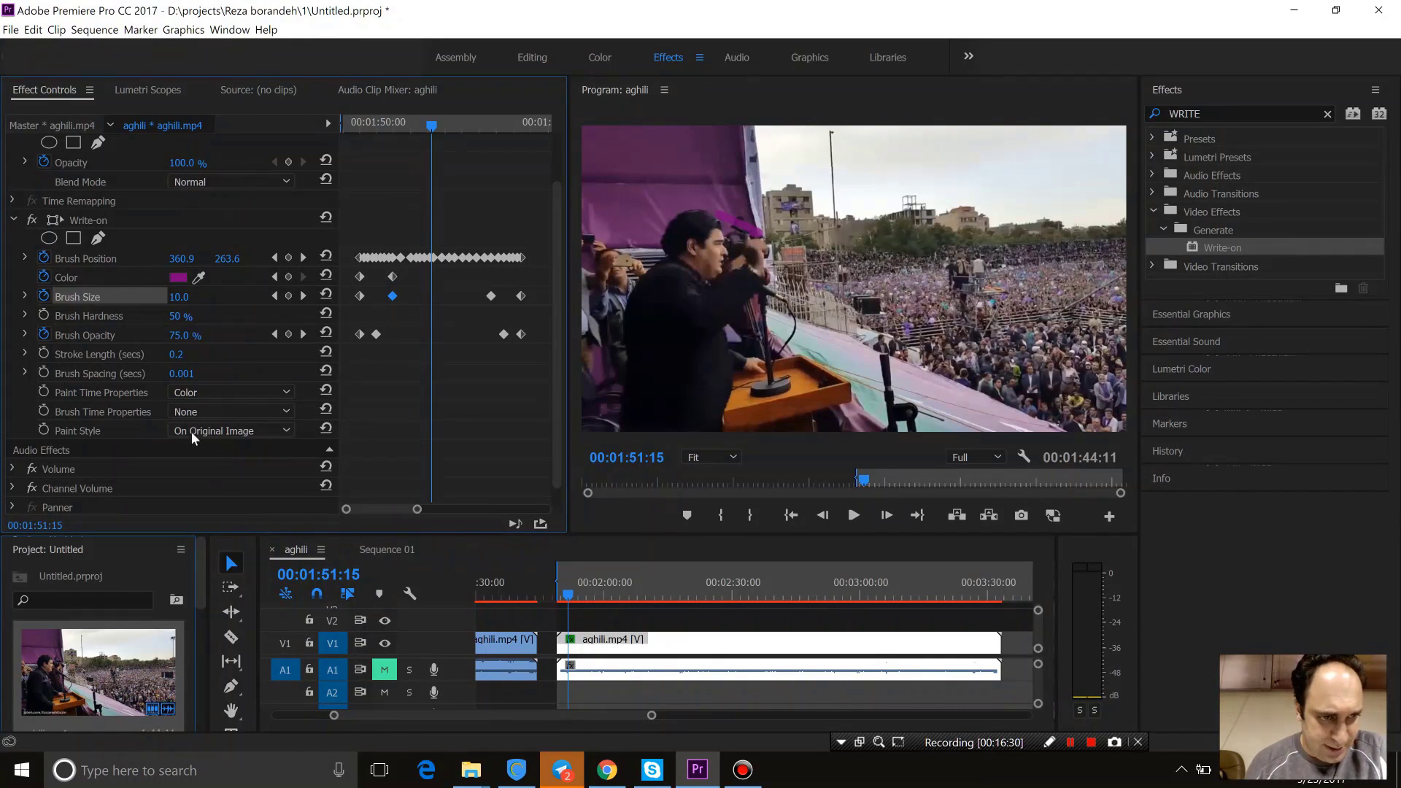
{"action": "left_click", "coordinate": [180, 394]}
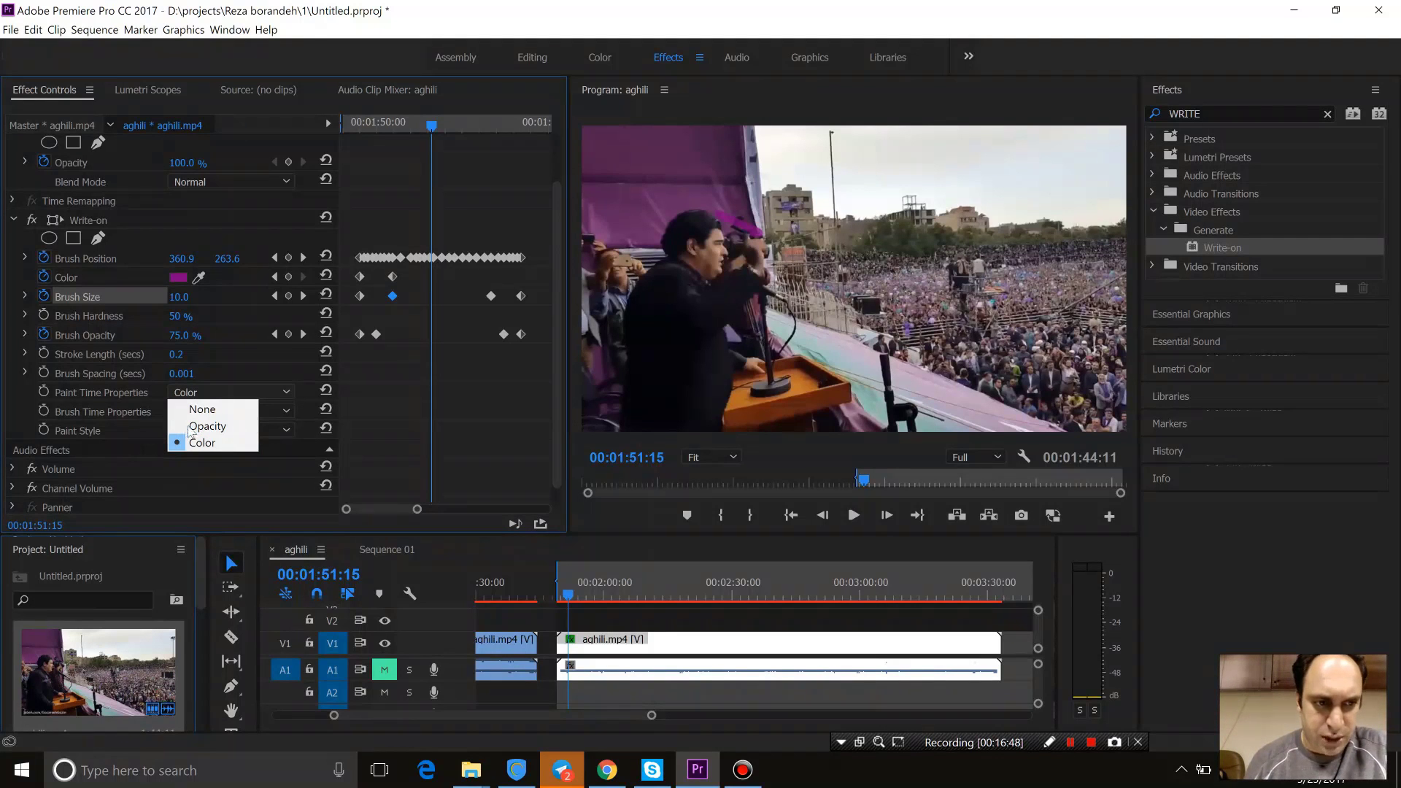
{"action": "left_click", "coordinate": [189, 436]}
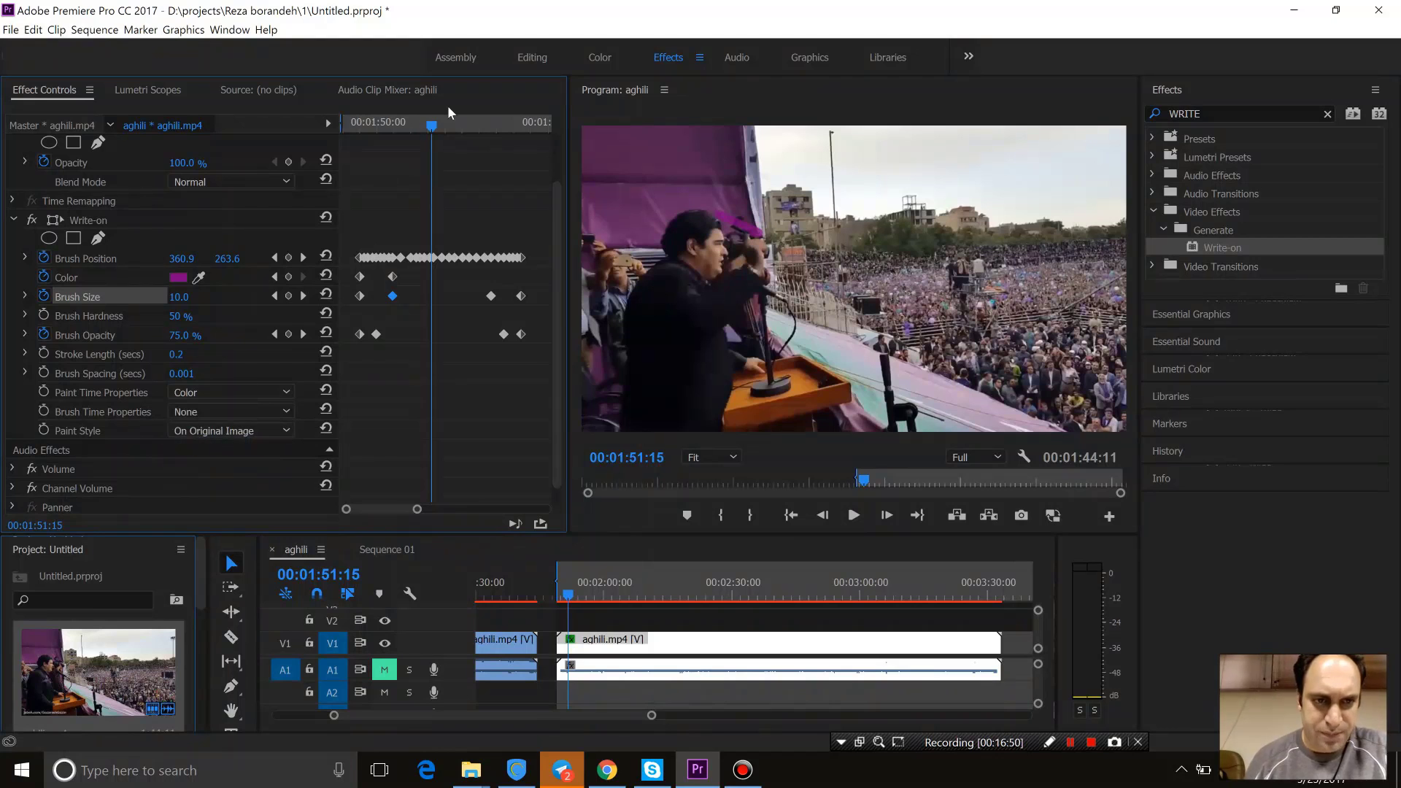
{"action": "left_click_drag", "start_coordinate": [432, 126], "coordinate": [359, 127]}
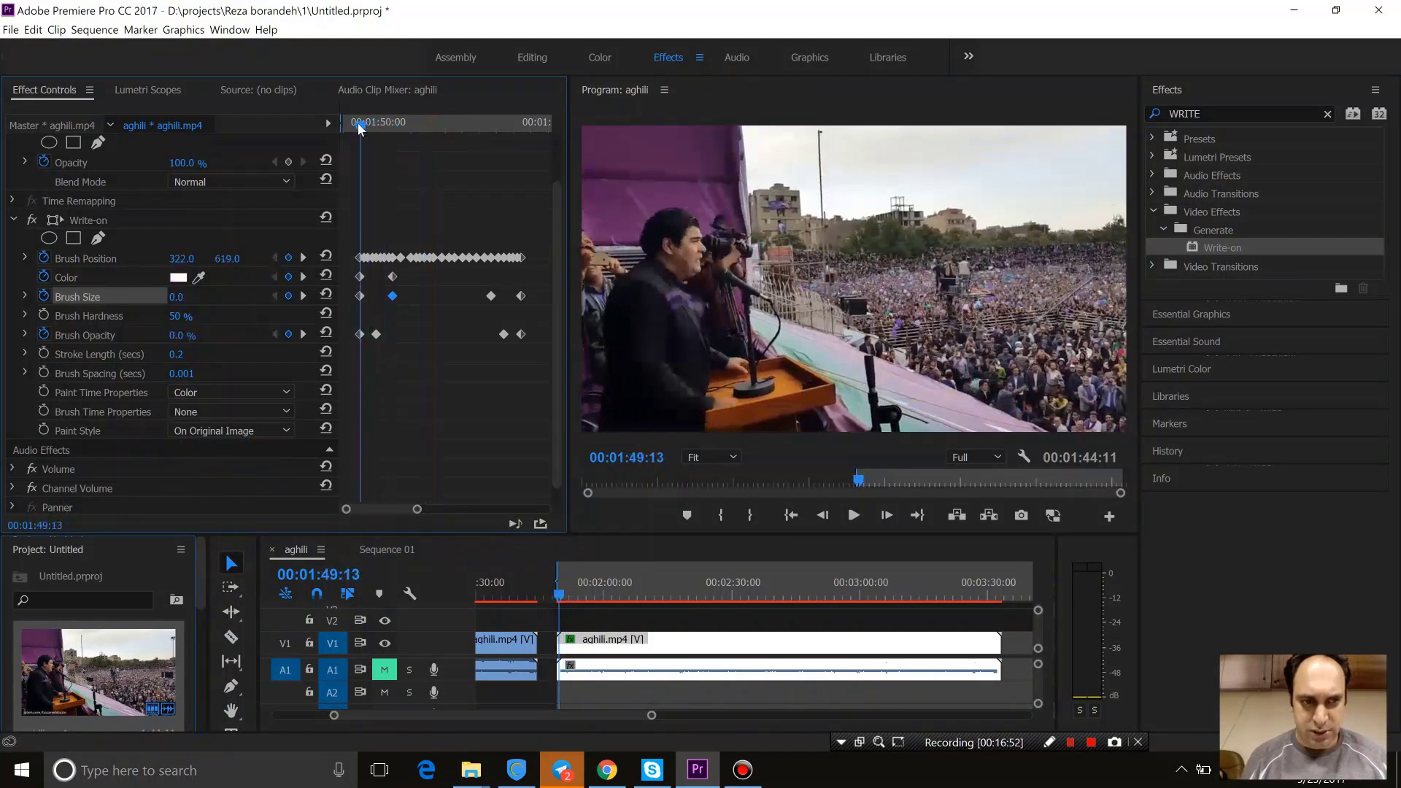
Step: Turn off the Paint Time Properties animation and delete its existing keyframes
{"action": "left_click", "coordinate": [48, 391]}
{"action": "key", "text": "space"}
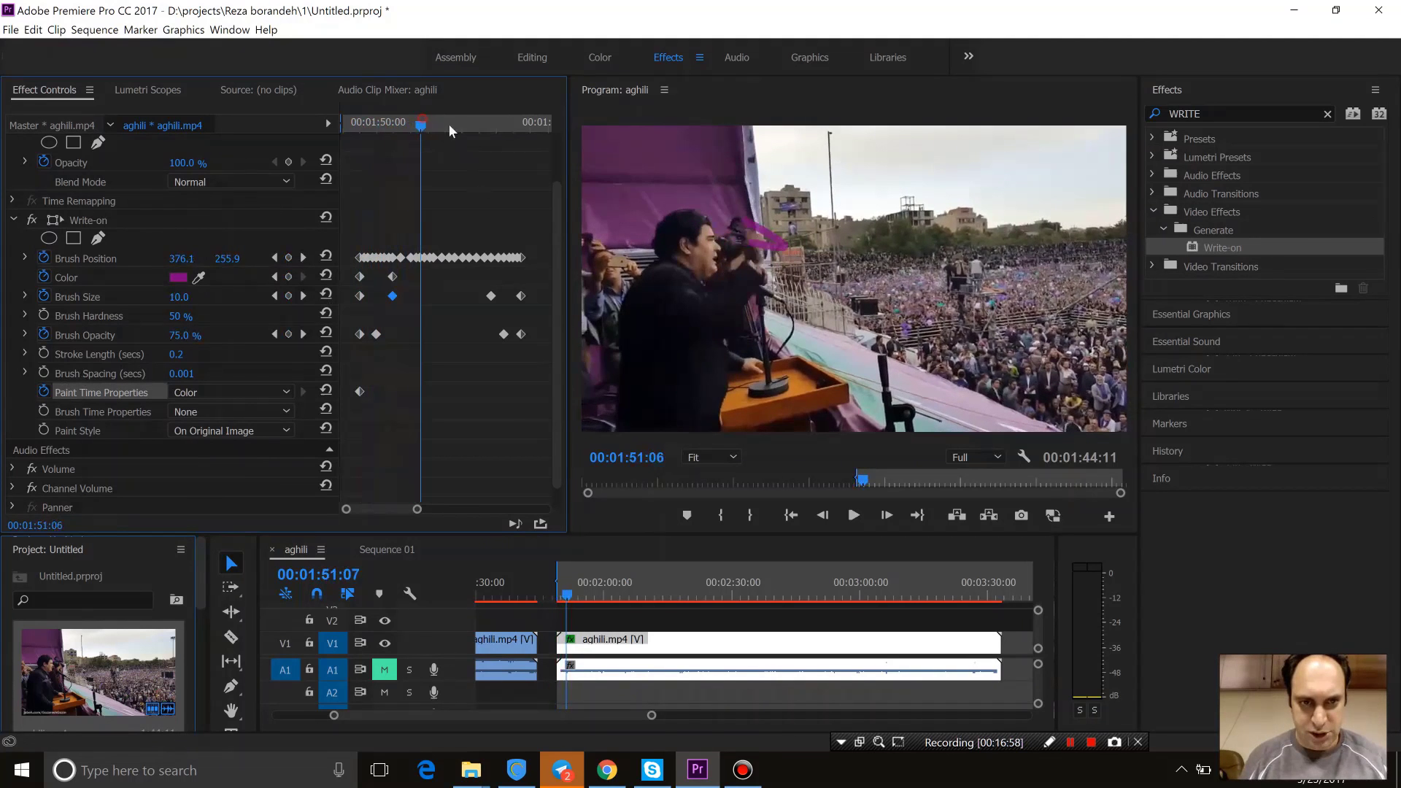
{"action": "mouse_move", "coordinate": [448, 124]}
{"action": "left_mouse_down"}
{"action": "mouse_move", "coordinate": [522, 139]}
{"action": "mouse_move", "coordinate": [394, 171]}
{"action": "left_mouse_up"}
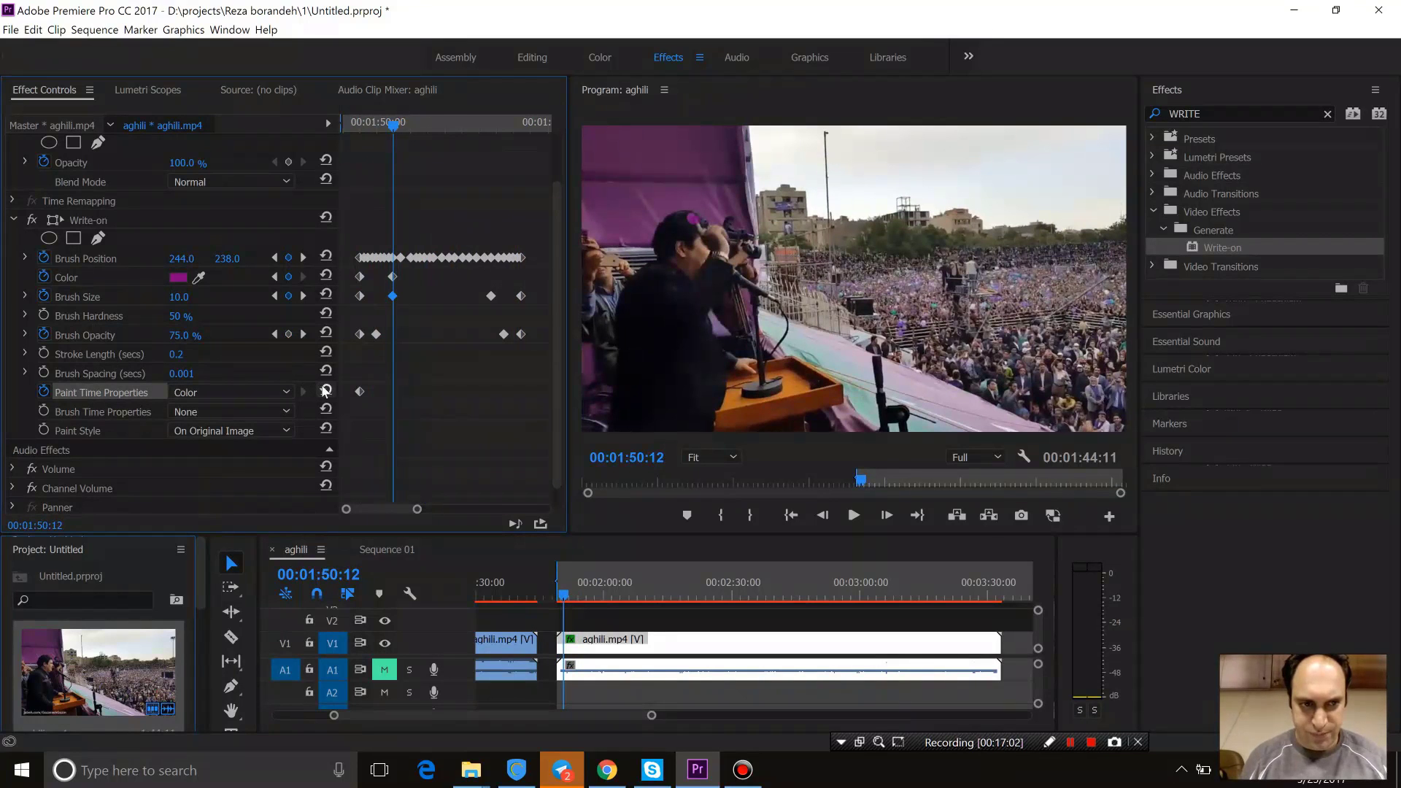
{"action": "left_click", "coordinate": [41, 394]}
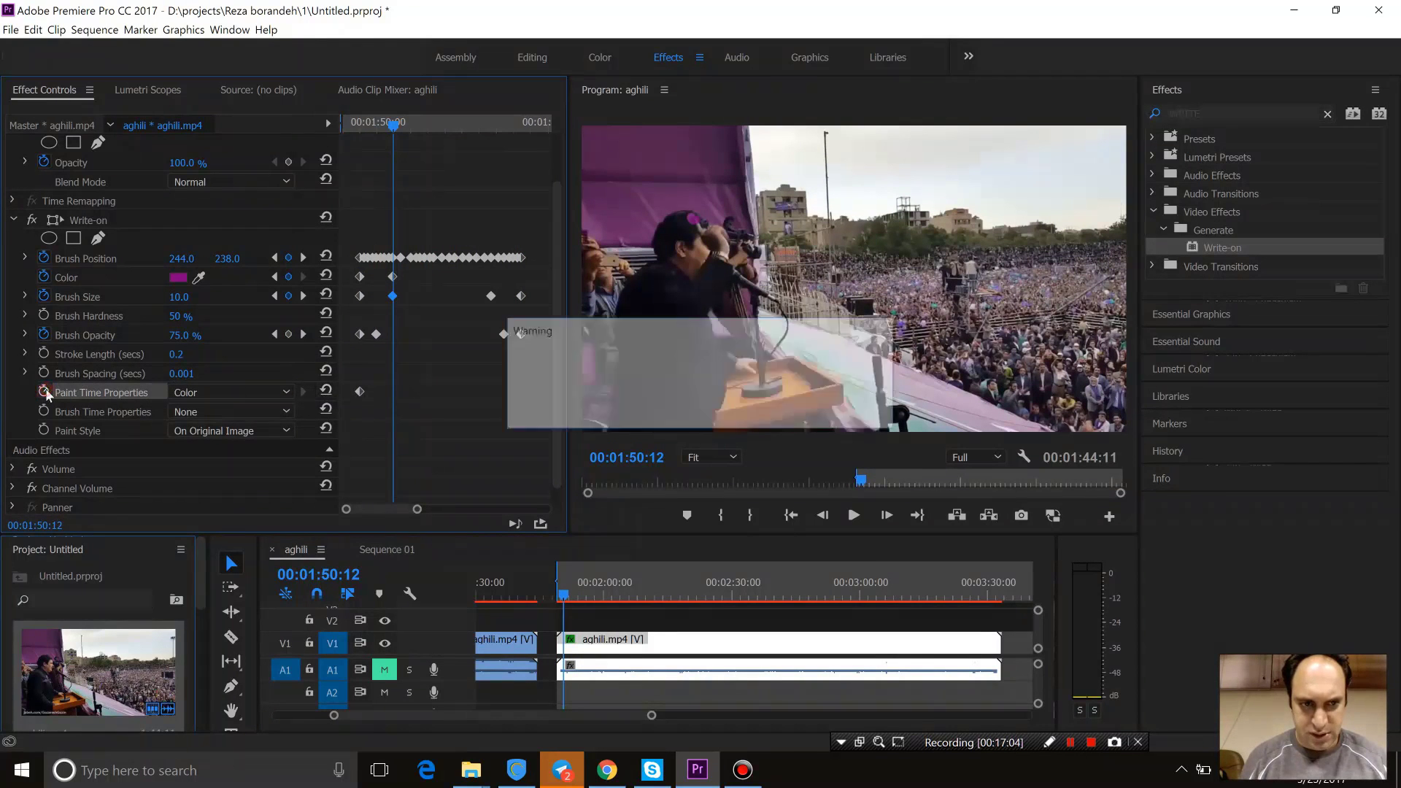
{"action": "left_click", "coordinate": [761, 410]}
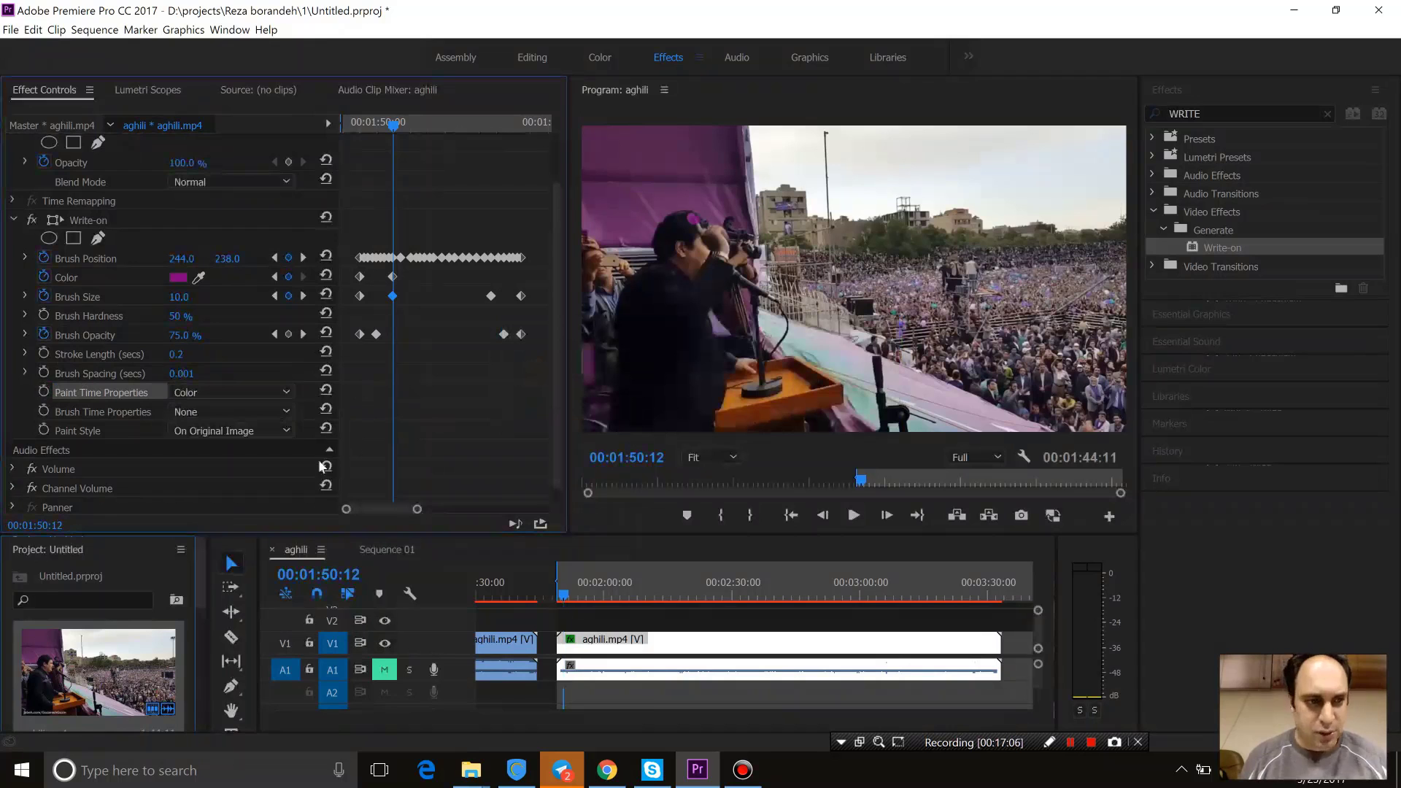
Step: Set Brush Time Properties to Size and replay the stroke from its start
{"action": "left_click", "coordinate": [175, 412]}
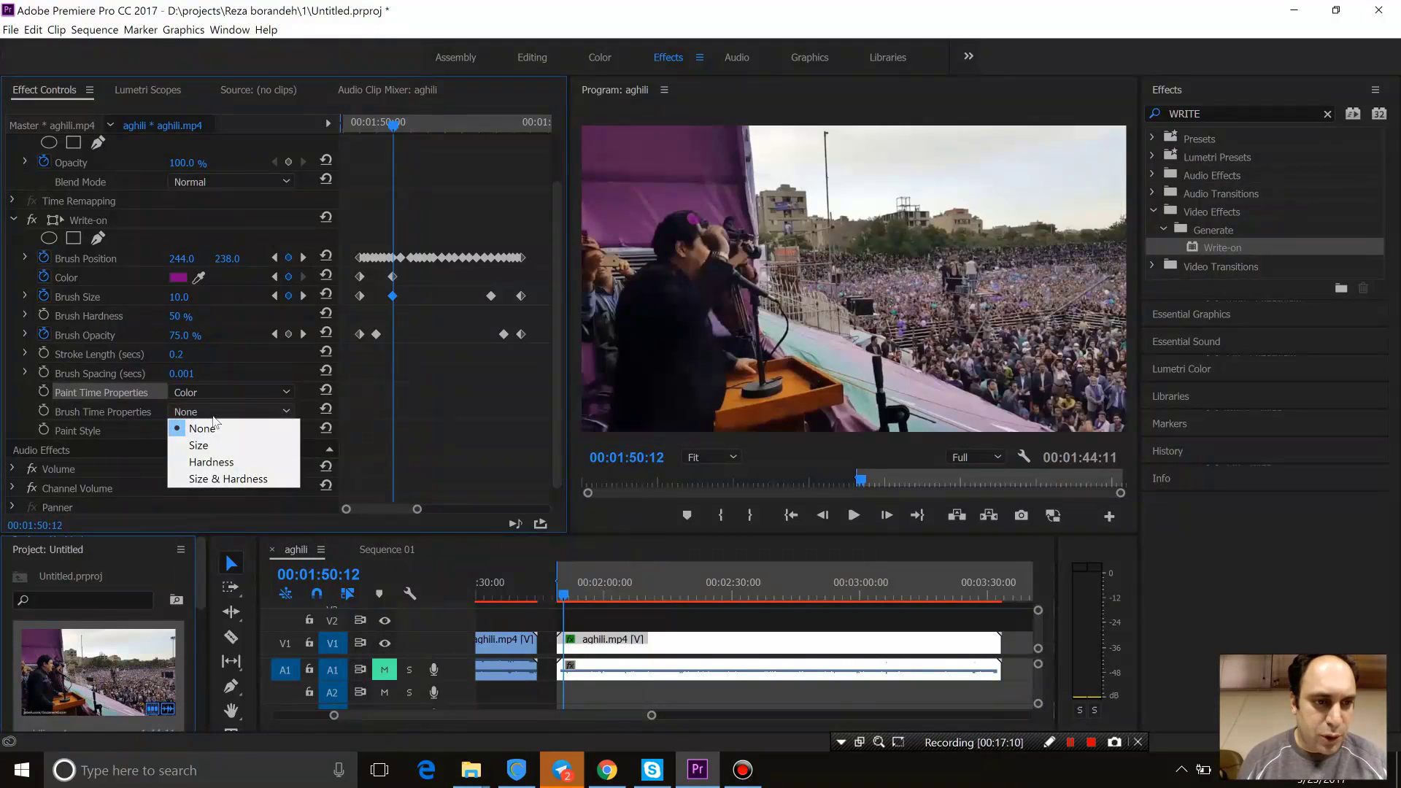
{"action": "left_click", "coordinate": [221, 445]}
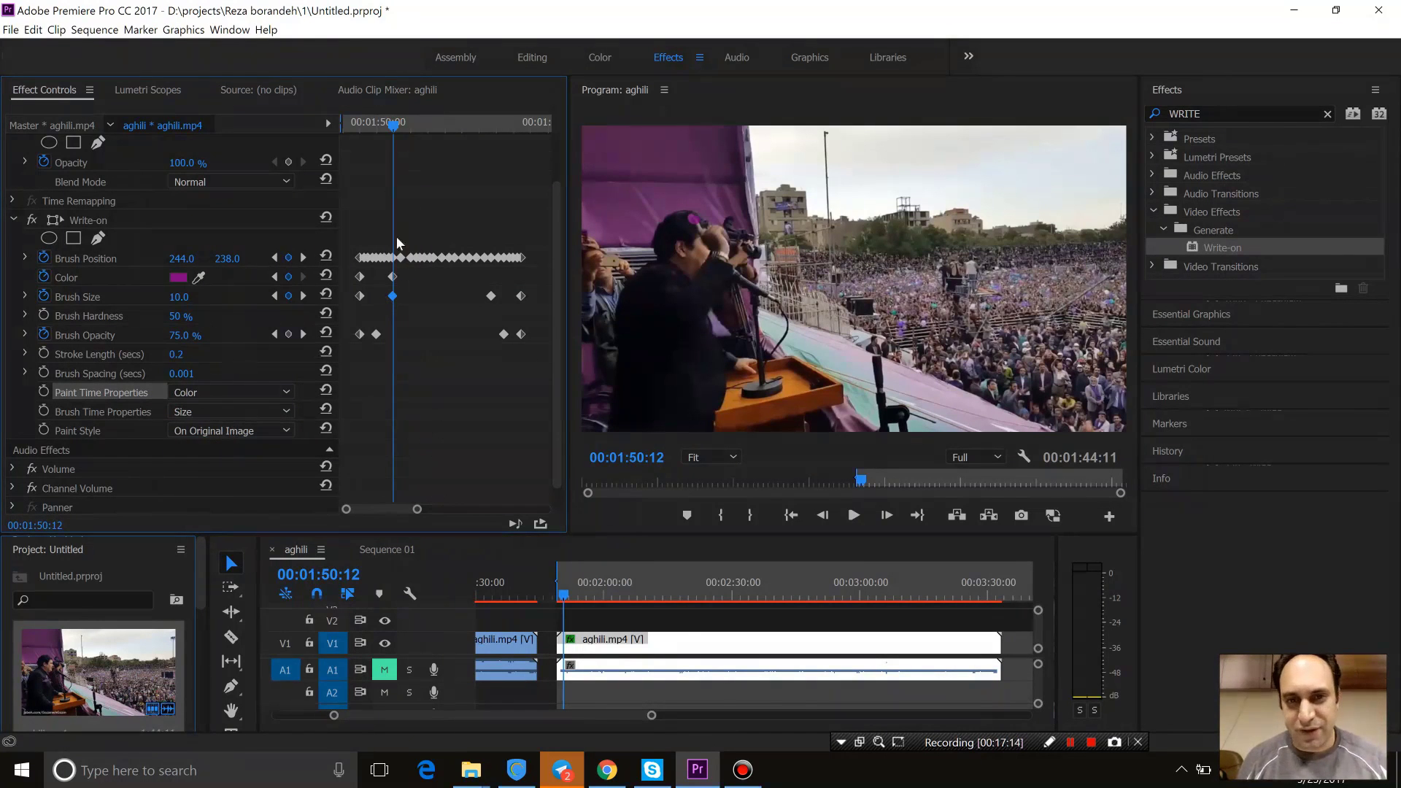
{"action": "left_click", "coordinate": [355, 123]}
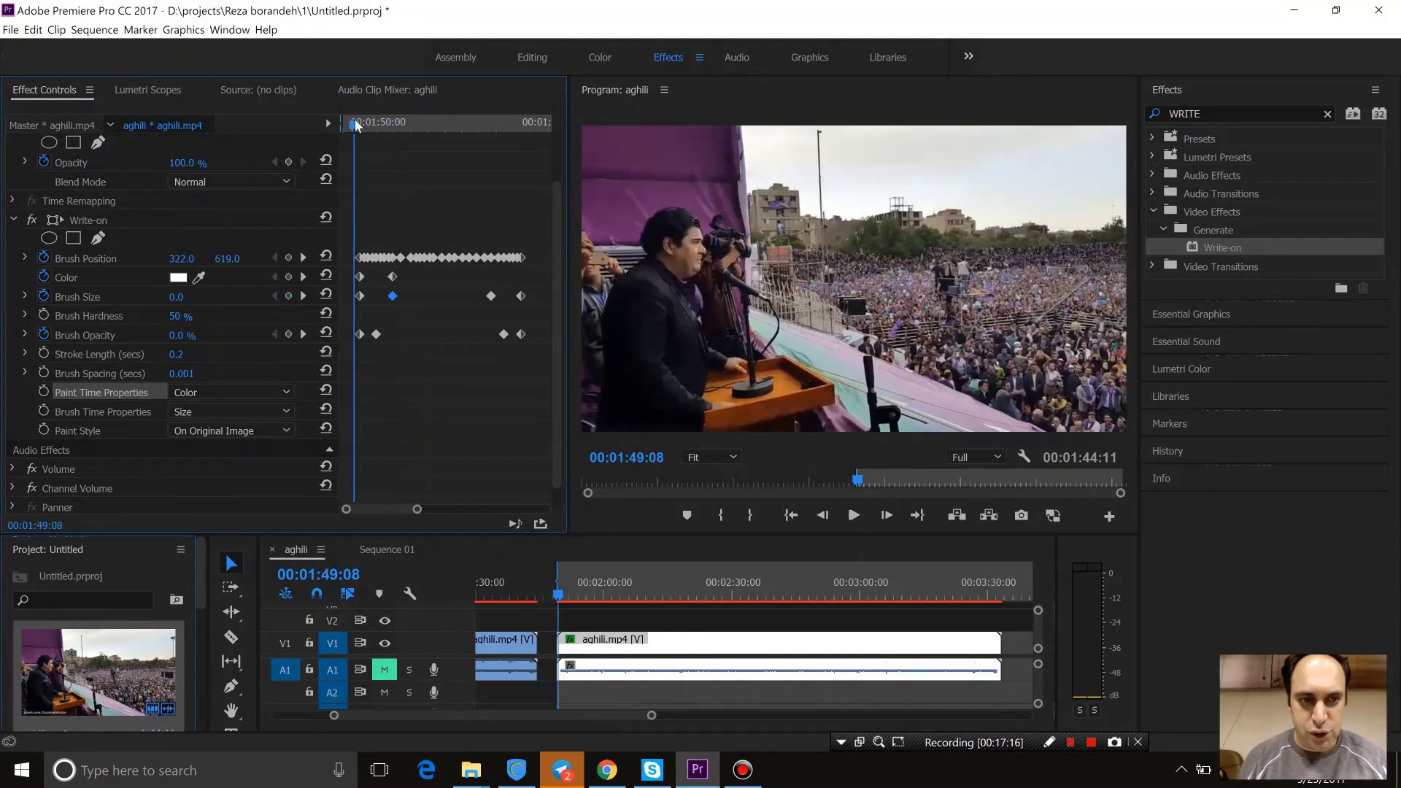
{"action": "key", "text": "space"}
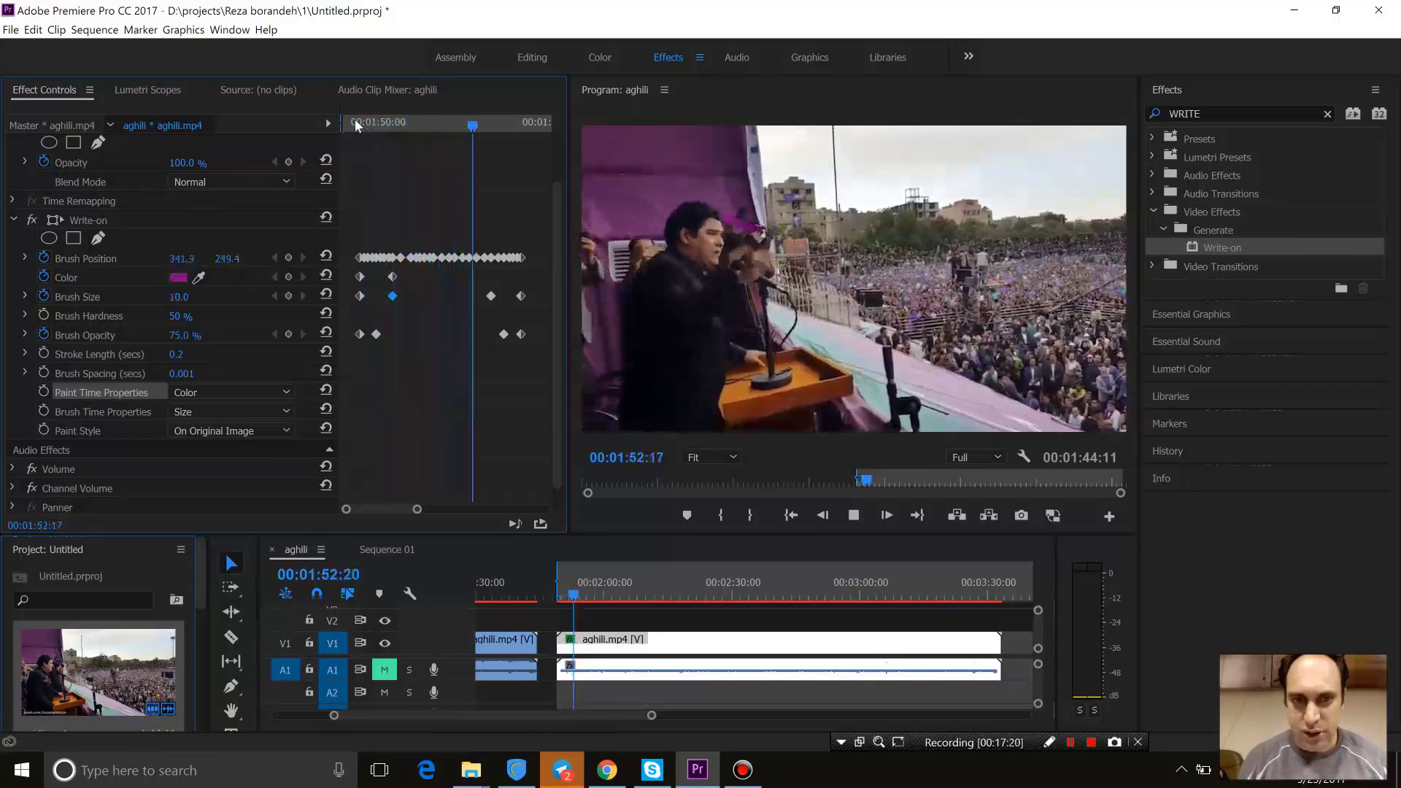
{"action": "key", "text": "space"}
Step: Try Size & Hardness for Brush Time Properties, then revert to Size only
{"action": "left_click_drag", "start_coordinate": [379, 122], "coordinate": [360, 125]}
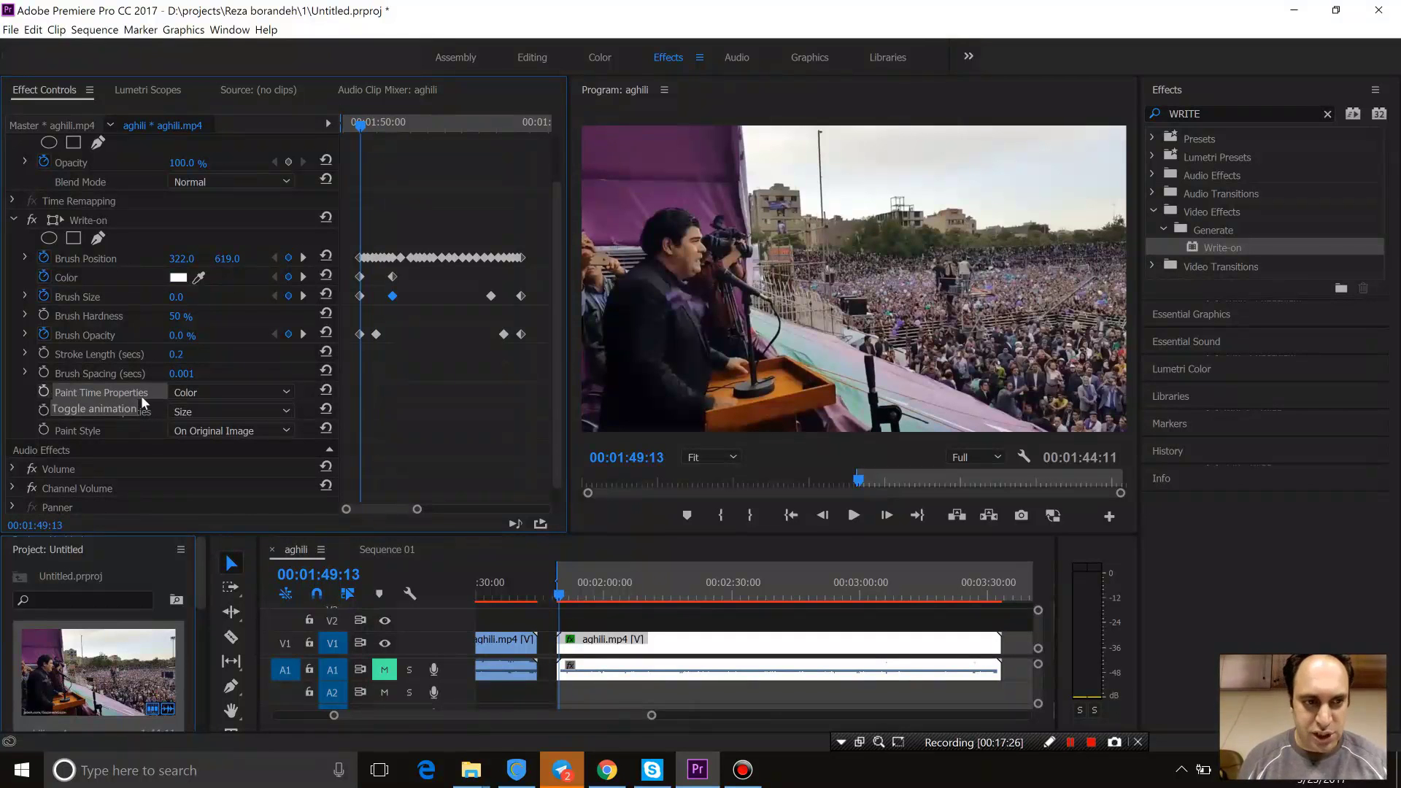
{"action": "left_click", "coordinate": [172, 414]}
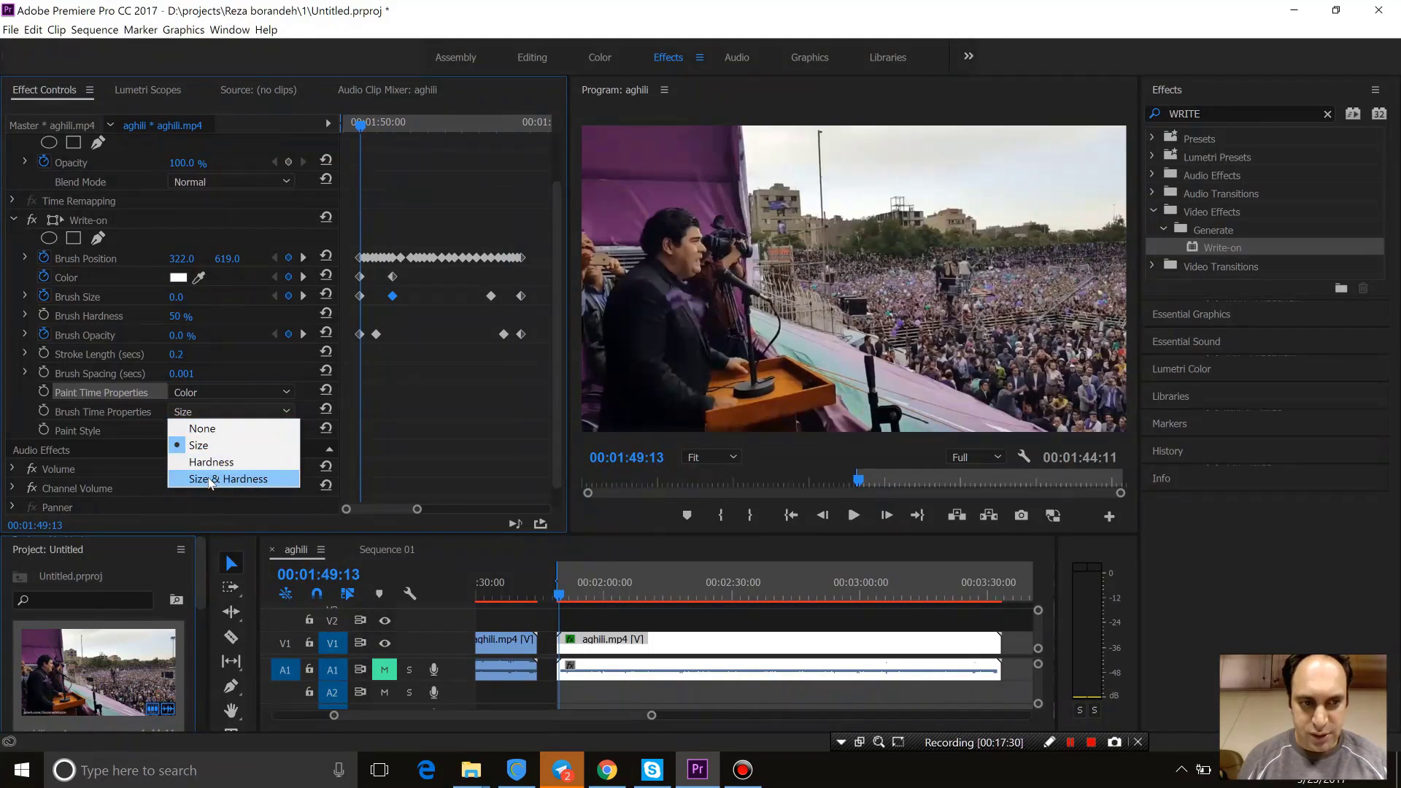
{"action": "left_click", "coordinate": [210, 478]}
{"action": "left_click", "coordinate": [216, 411]}
{"action": "left_click", "coordinate": [212, 446]}
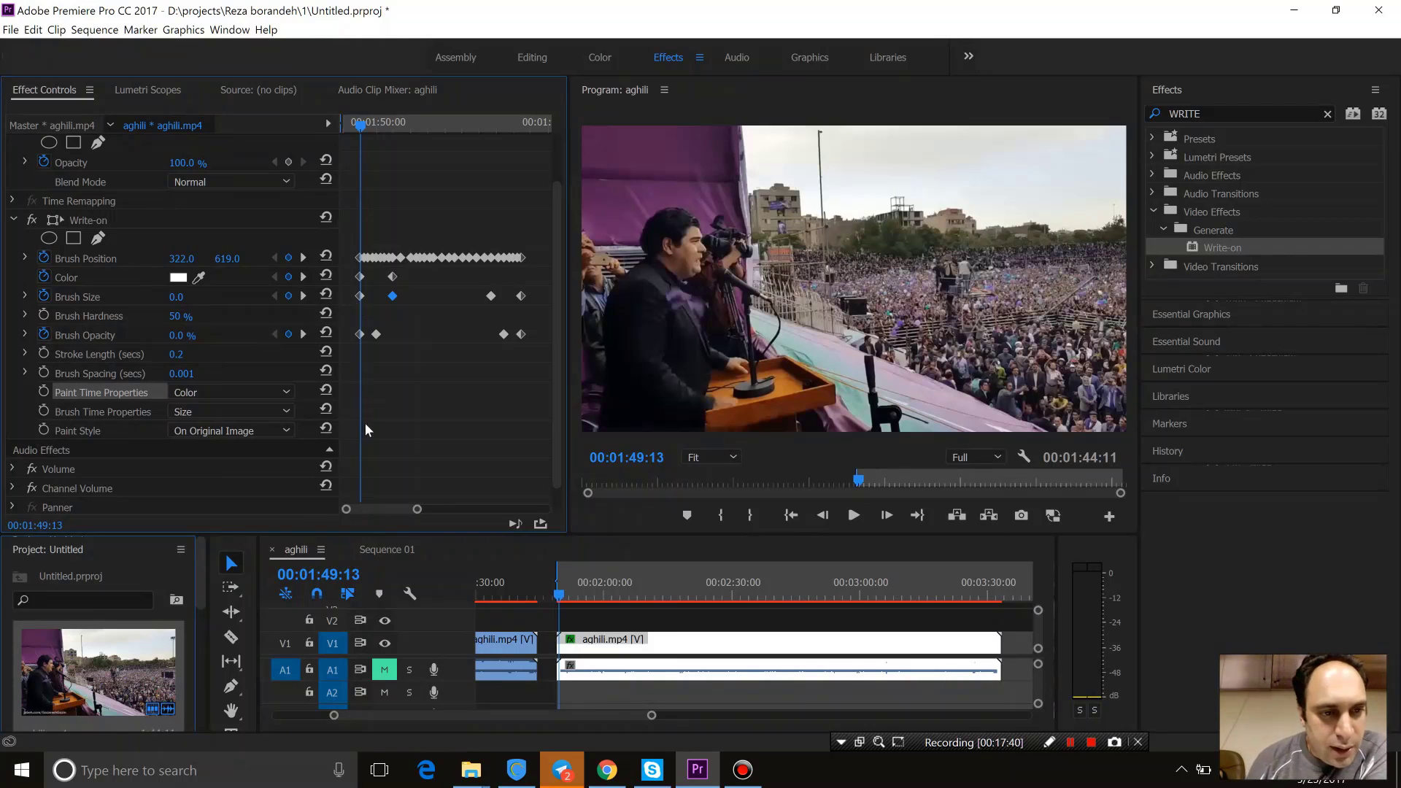
Step: Set Write-on Paint Style to On Transparent and preview the purple stroke by itself
{"action": "left_click", "coordinate": [276, 431]}
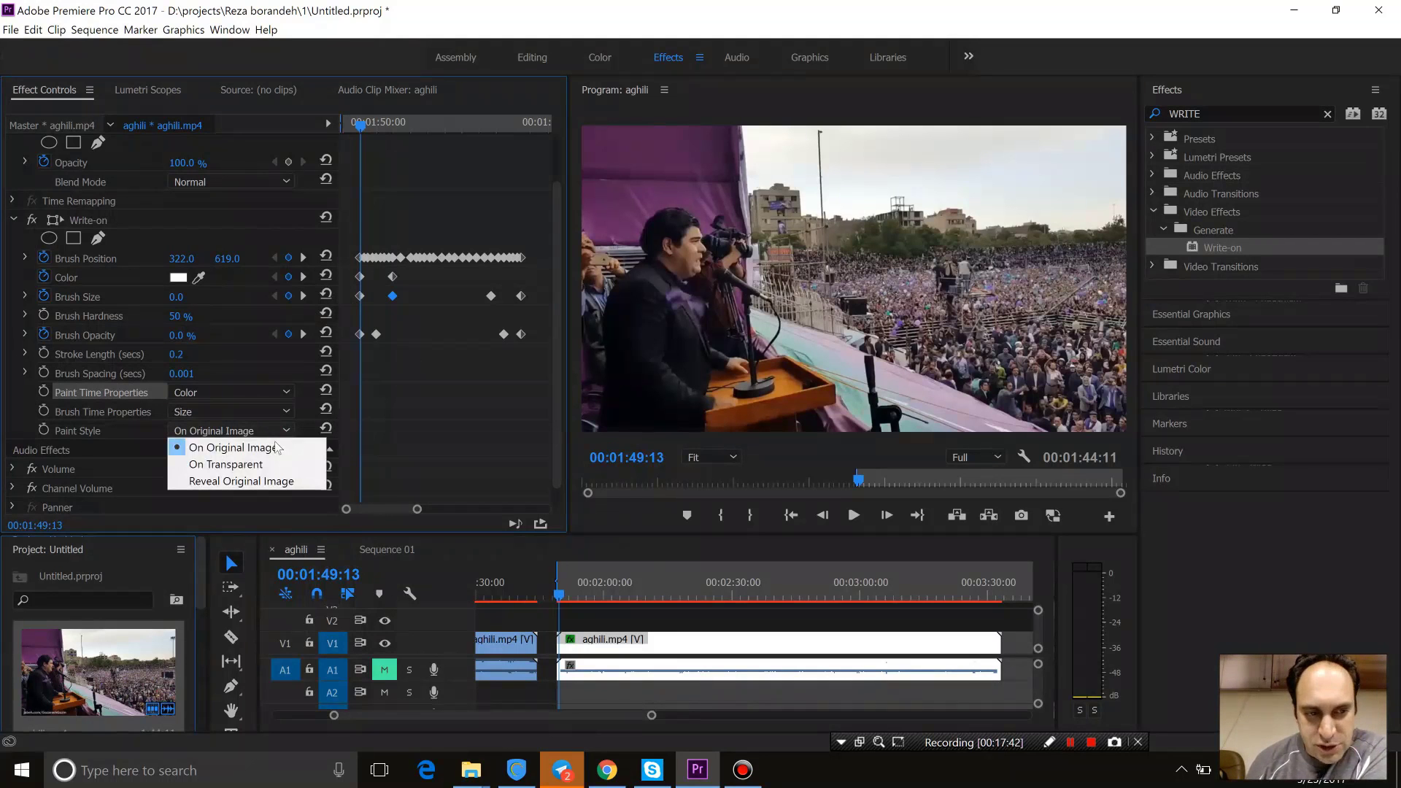
{"action": "left_click", "coordinate": [270, 464]}
{"action": "key", "text": "space"}
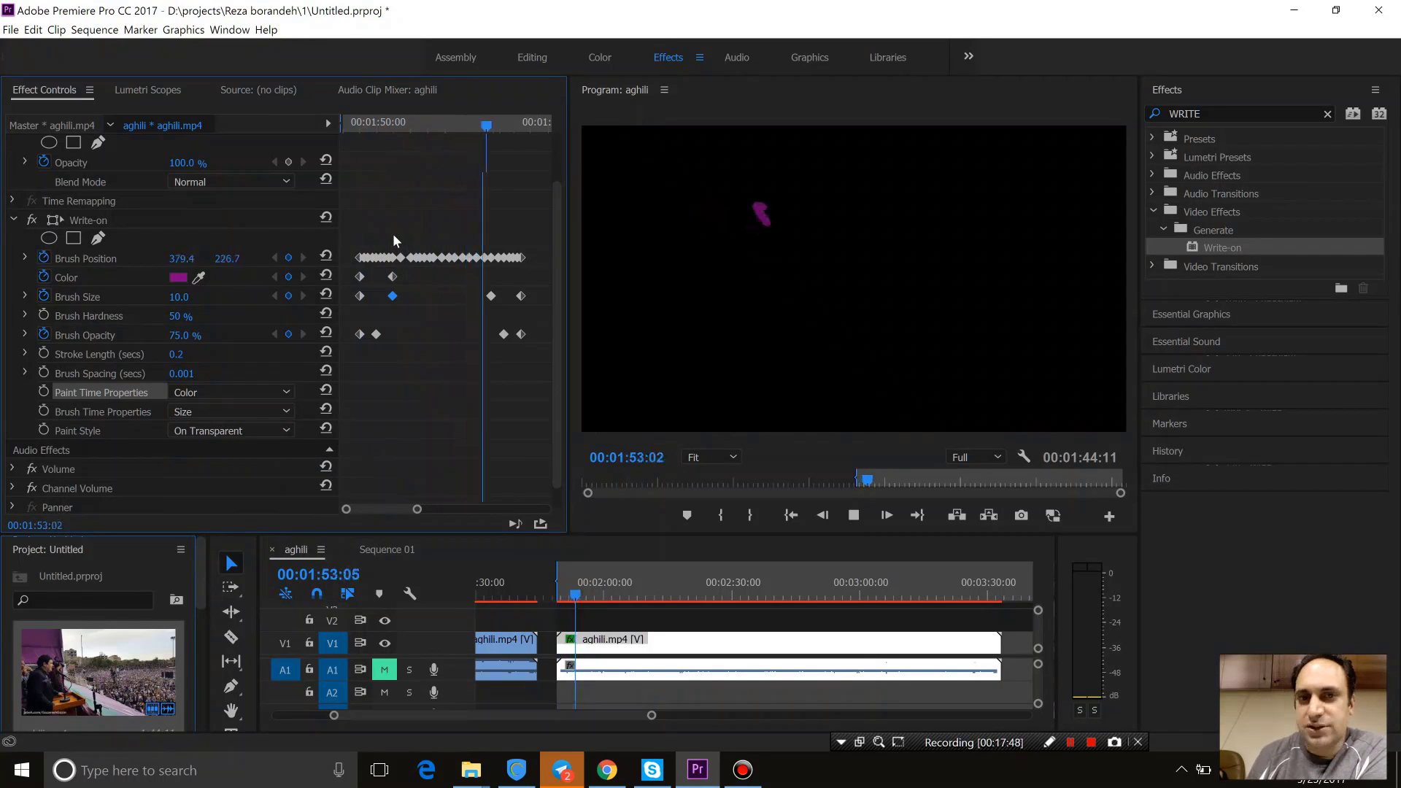
{"action": "key", "text": "space"}
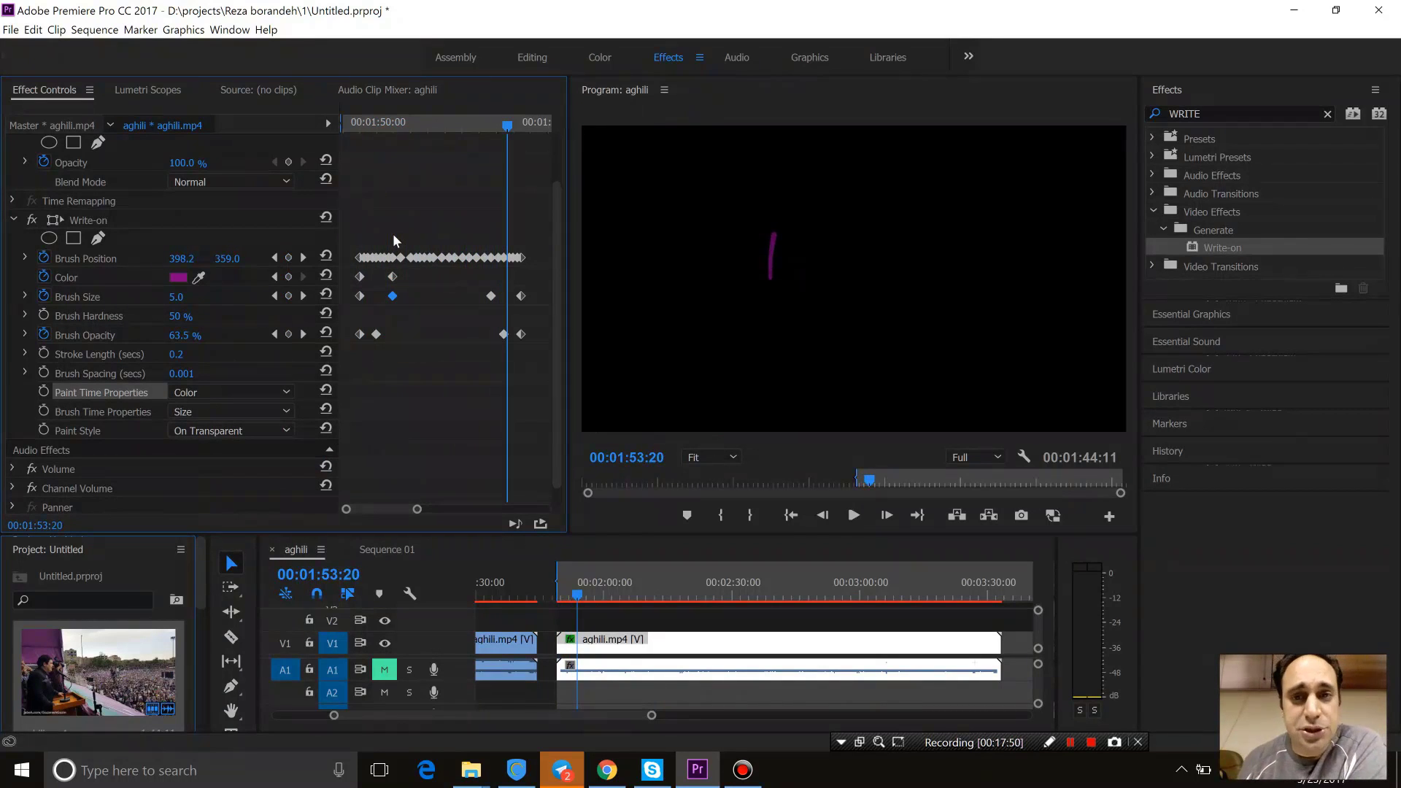